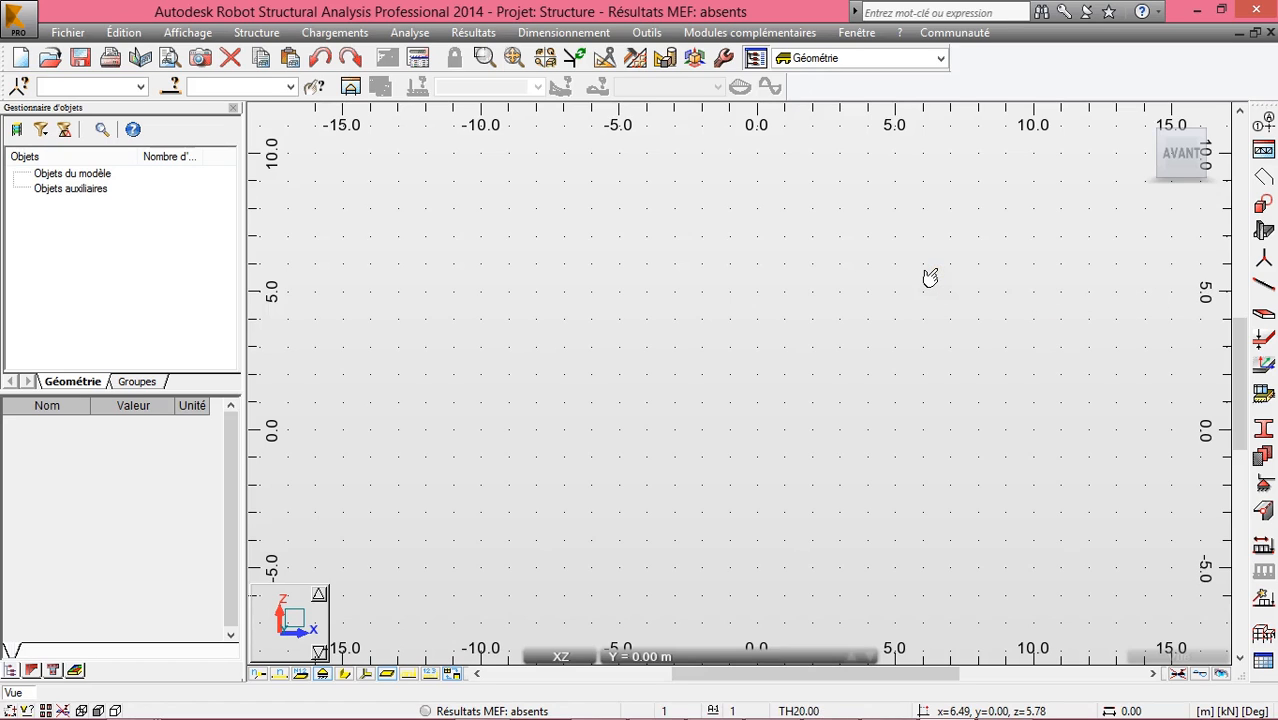
Create a new project of the shell structure type, shown by the silo on steel legs
{"action": "left_click", "coordinate": [33, 58]}
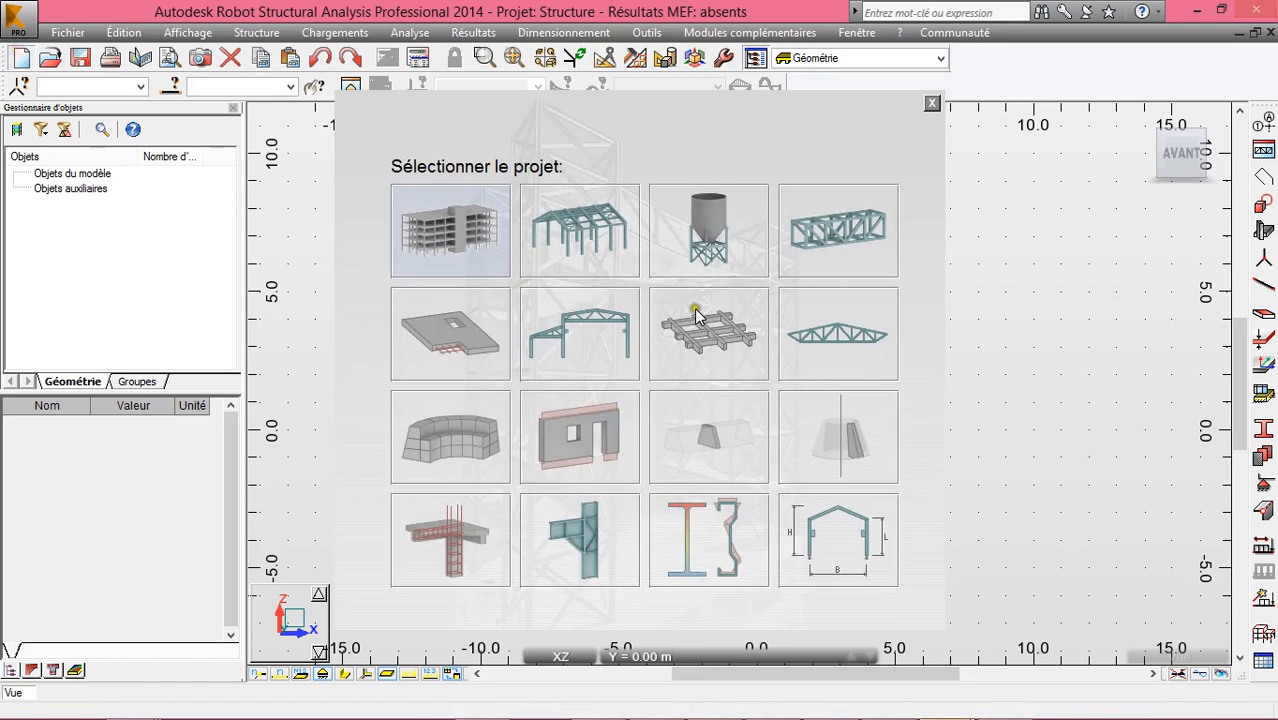
{"action": "left_click", "coordinate": [708, 231]}
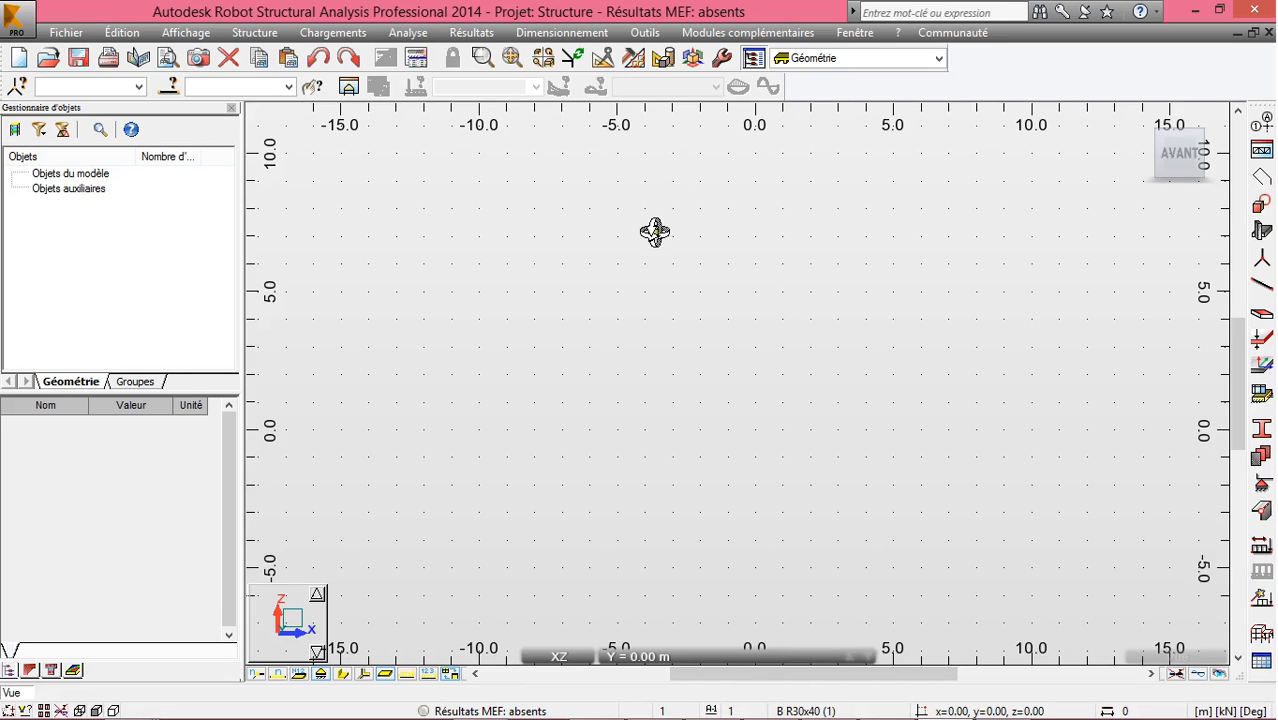
Set the force unit to T in the job preferences (Préférences de la tâche)
{"action": "left_click", "coordinate": [633, 38]}
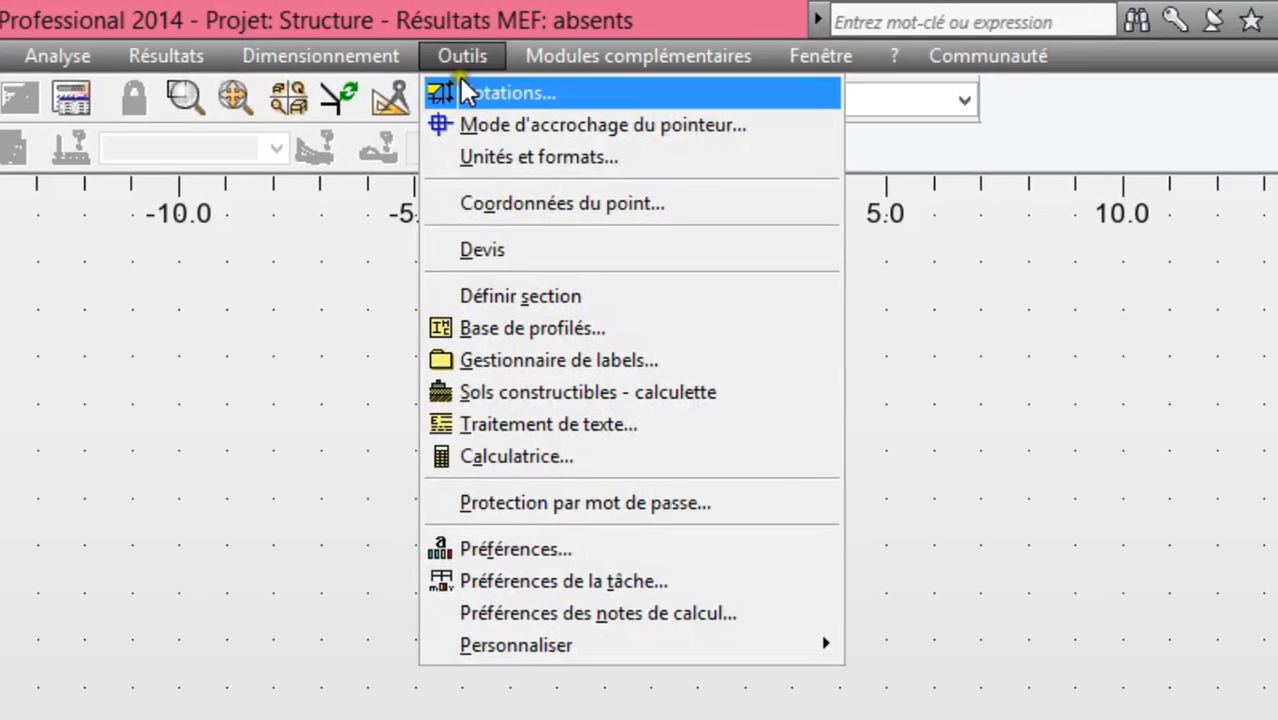
{"action": "left_click", "coordinate": [511, 163]}
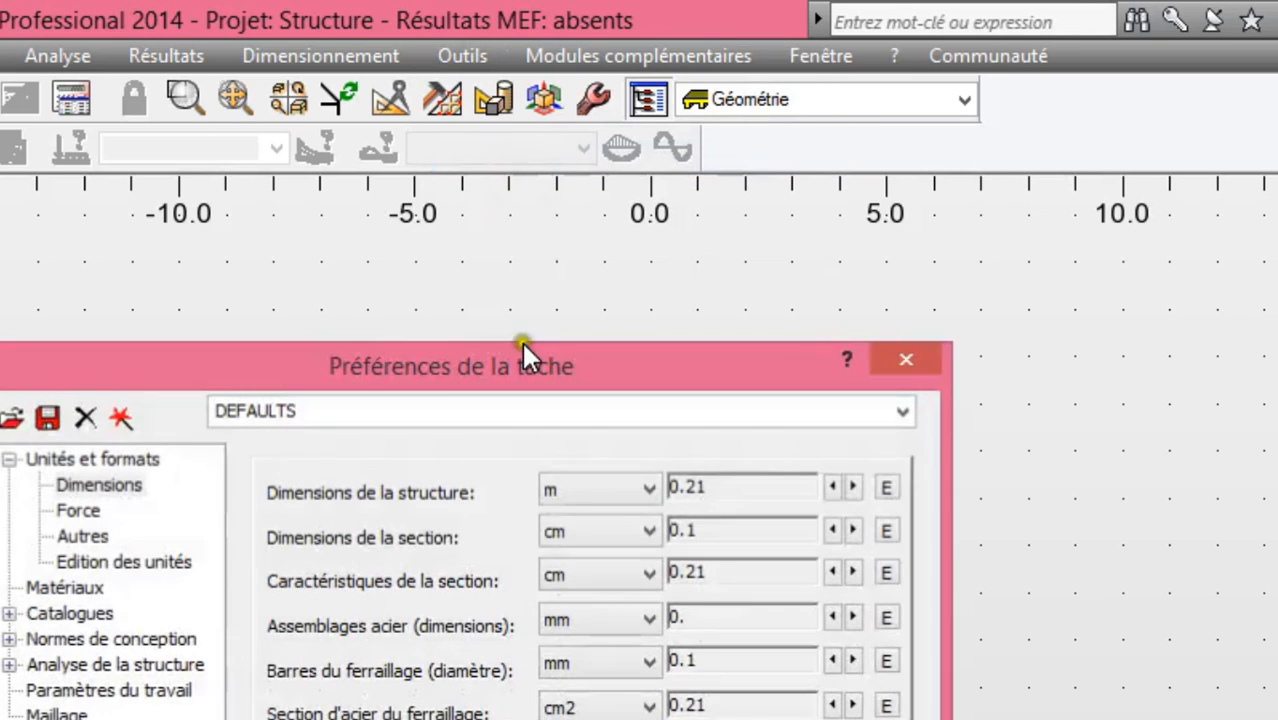
{"action": "left_click_drag", "start_coordinate": [517, 356], "coordinate": [618, 230]}
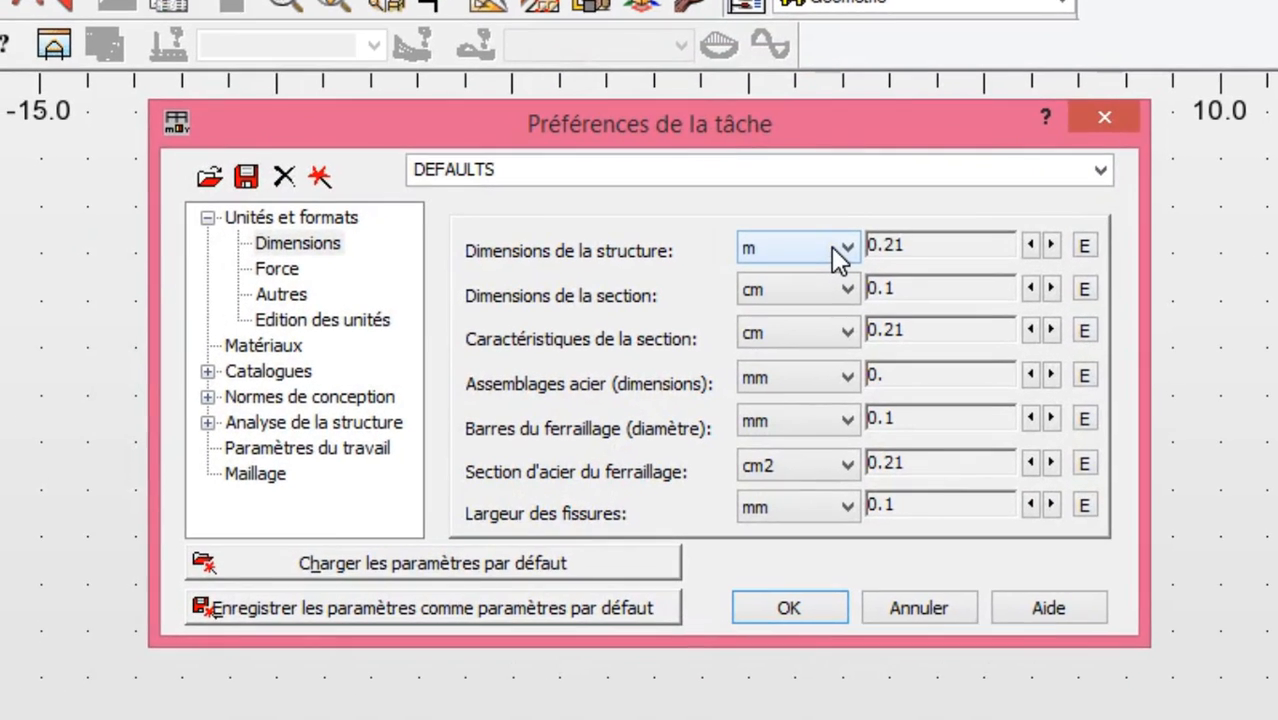
{"action": "left_click", "coordinate": [817, 291]}
{"action": "left_click", "coordinate": [263, 276]}
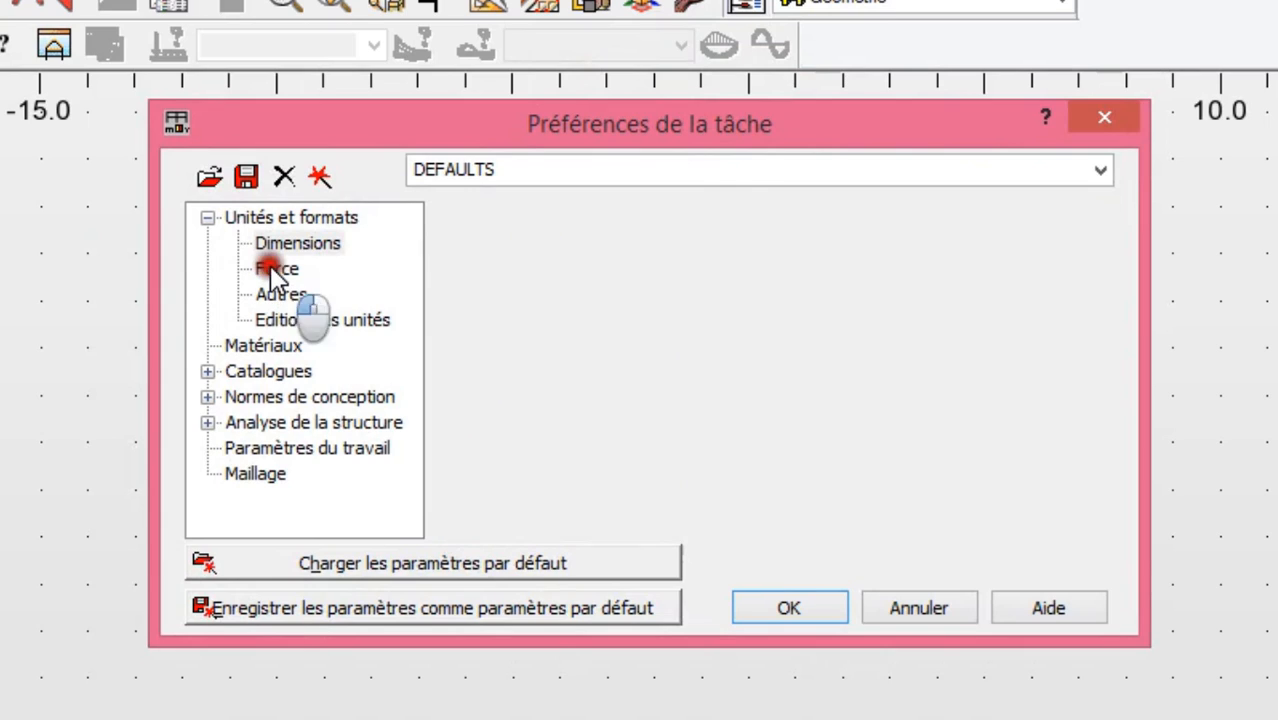
{"action": "left_click", "coordinate": [775, 285]}
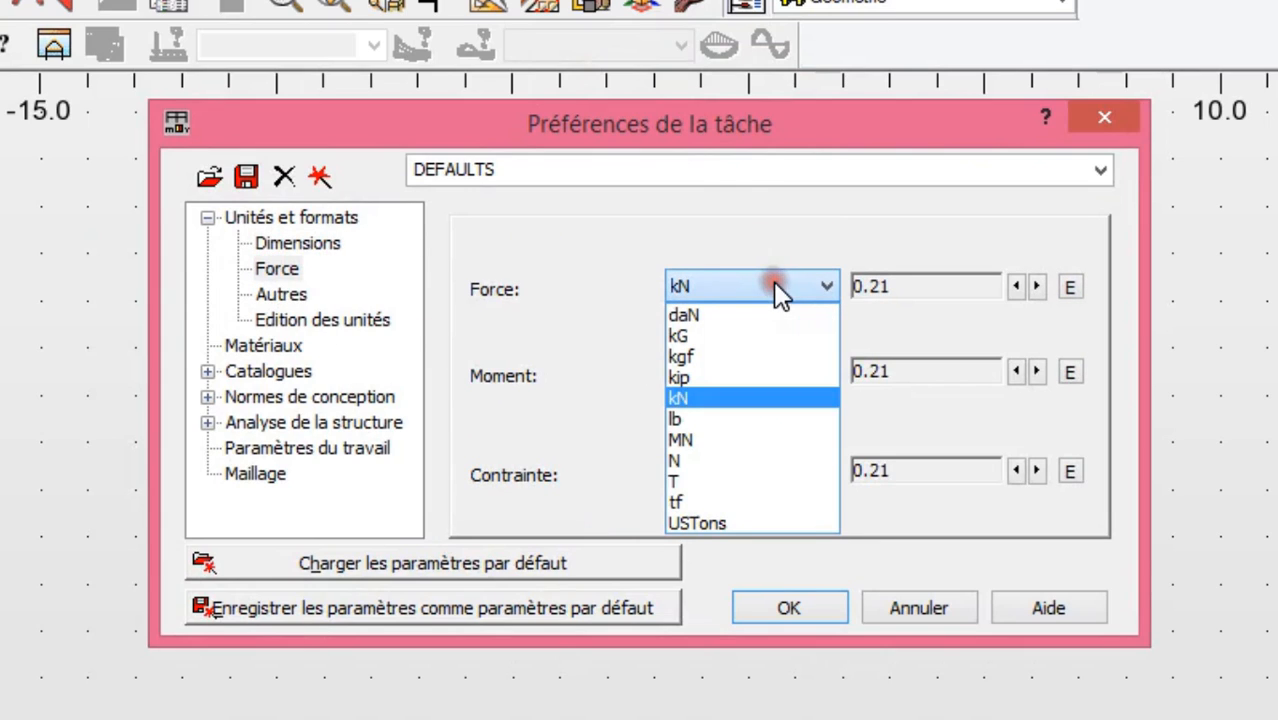
{"action": "left_click", "coordinate": [677, 481]}
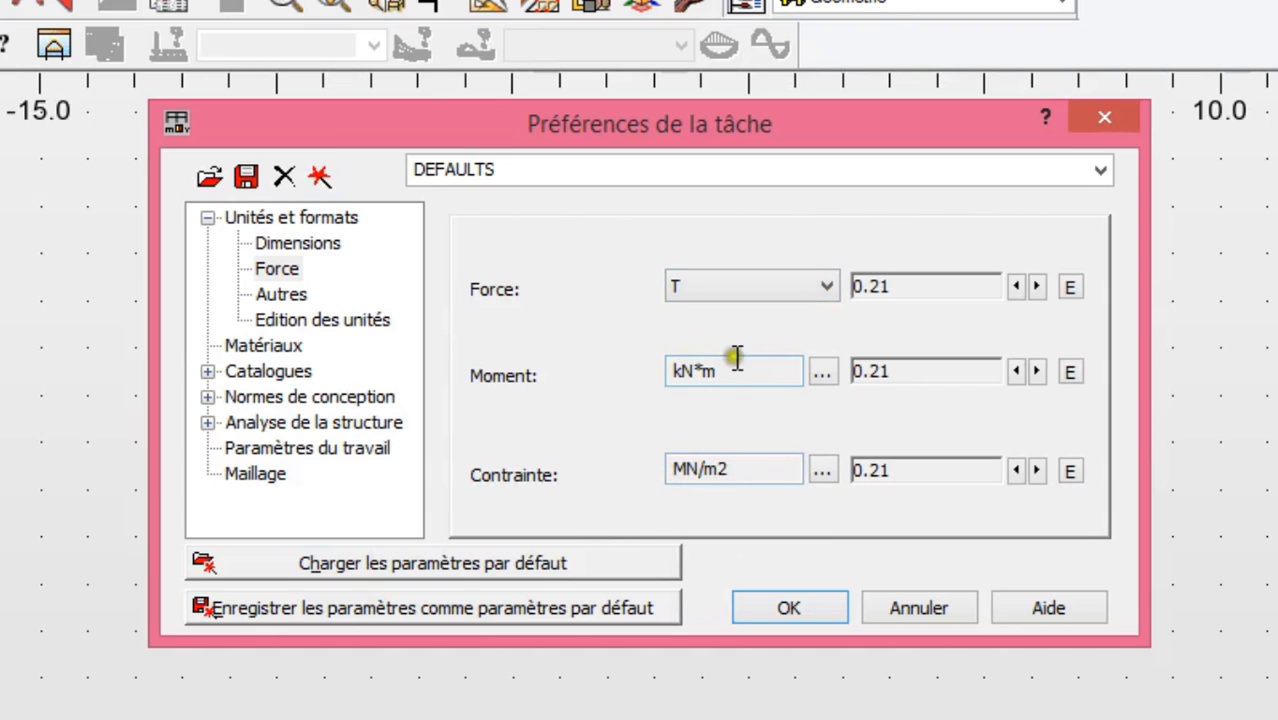
Set the moment unit to daN*m, with daN as force unit and m as length unit
{"action": "left_click", "coordinate": [815, 370]}
{"action": "left_click", "coordinate": [747, 368]}
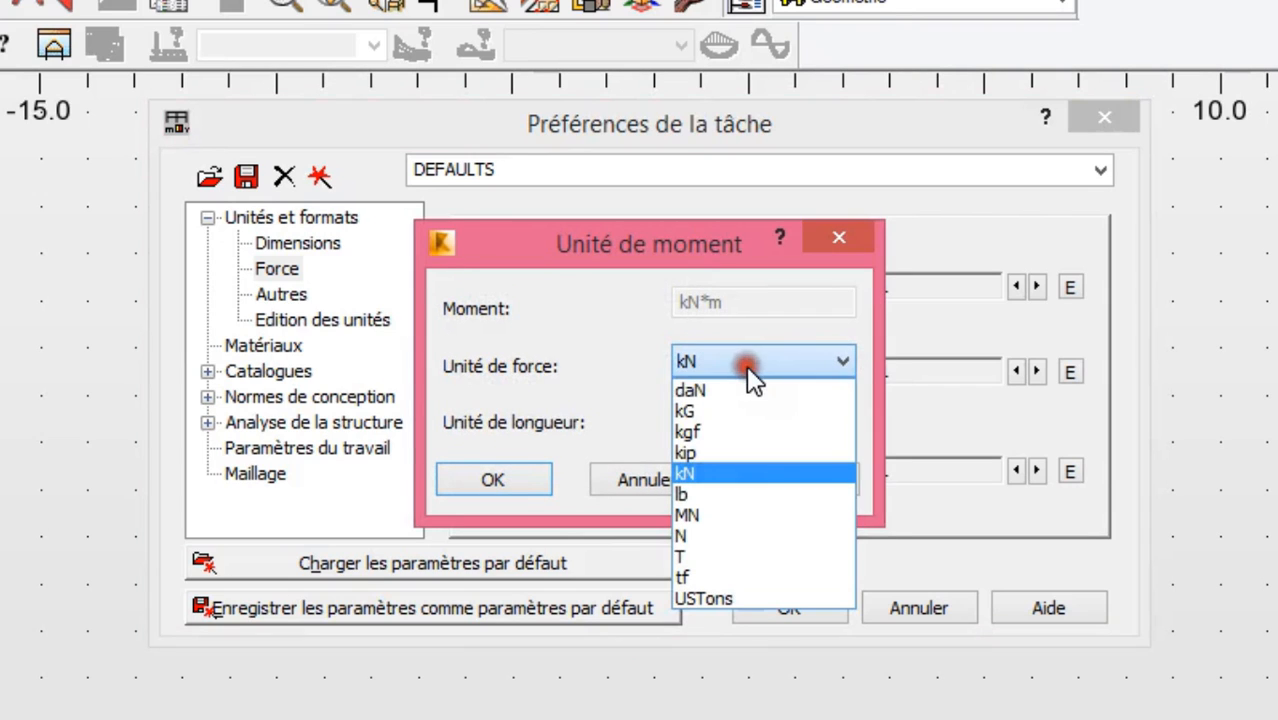
{"action": "left_click", "coordinate": [686, 554]}
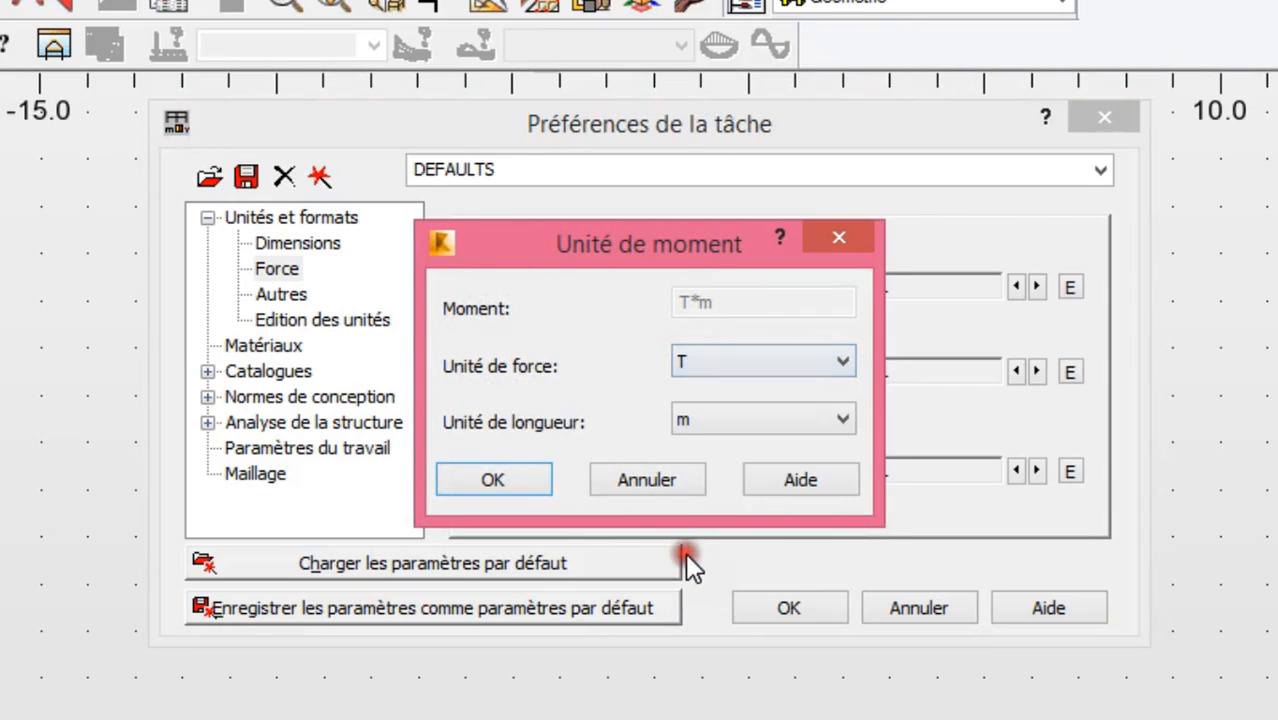
{"action": "left_click", "coordinate": [772, 355]}
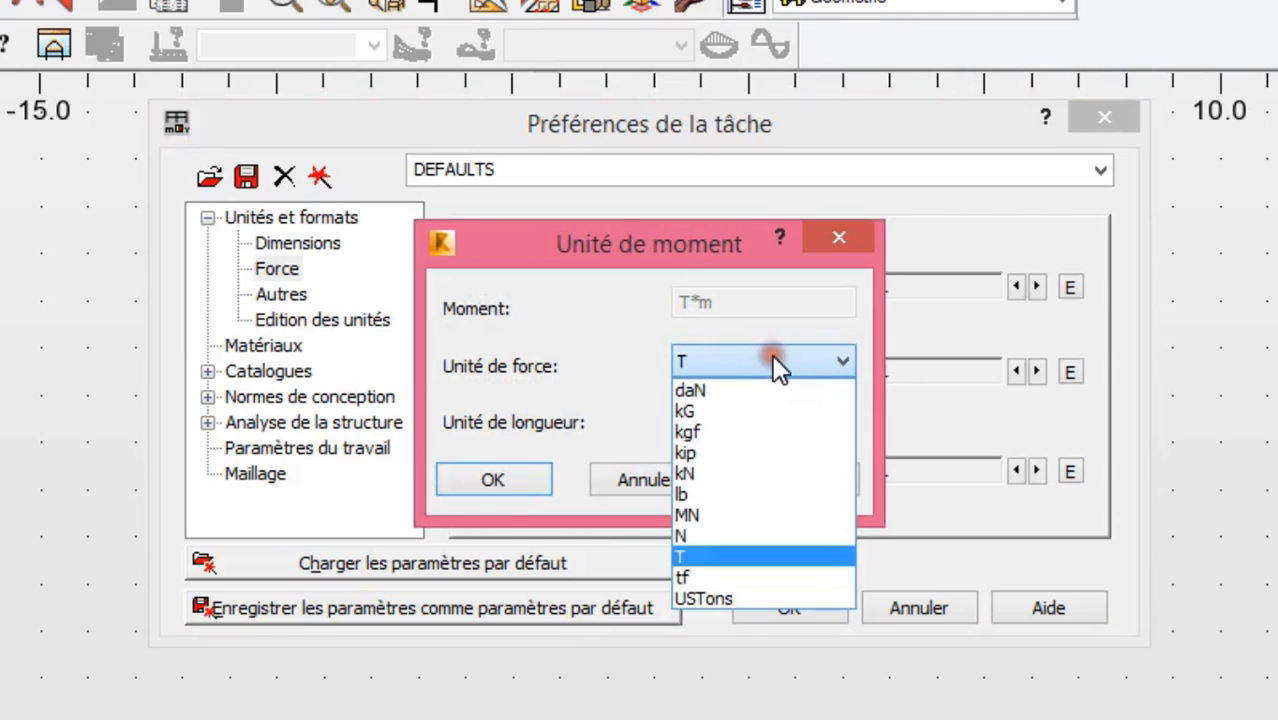
{"action": "left_click", "coordinate": [707, 385]}
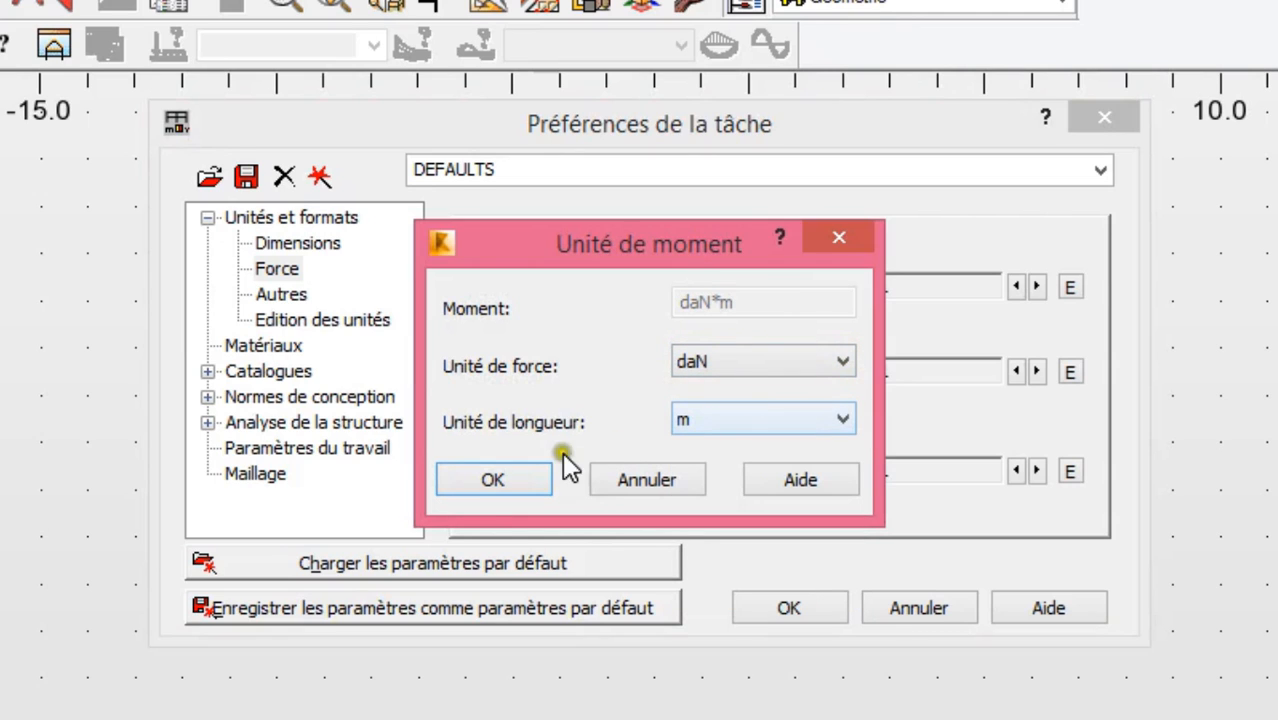
{"action": "left_click", "coordinate": [482, 471]}
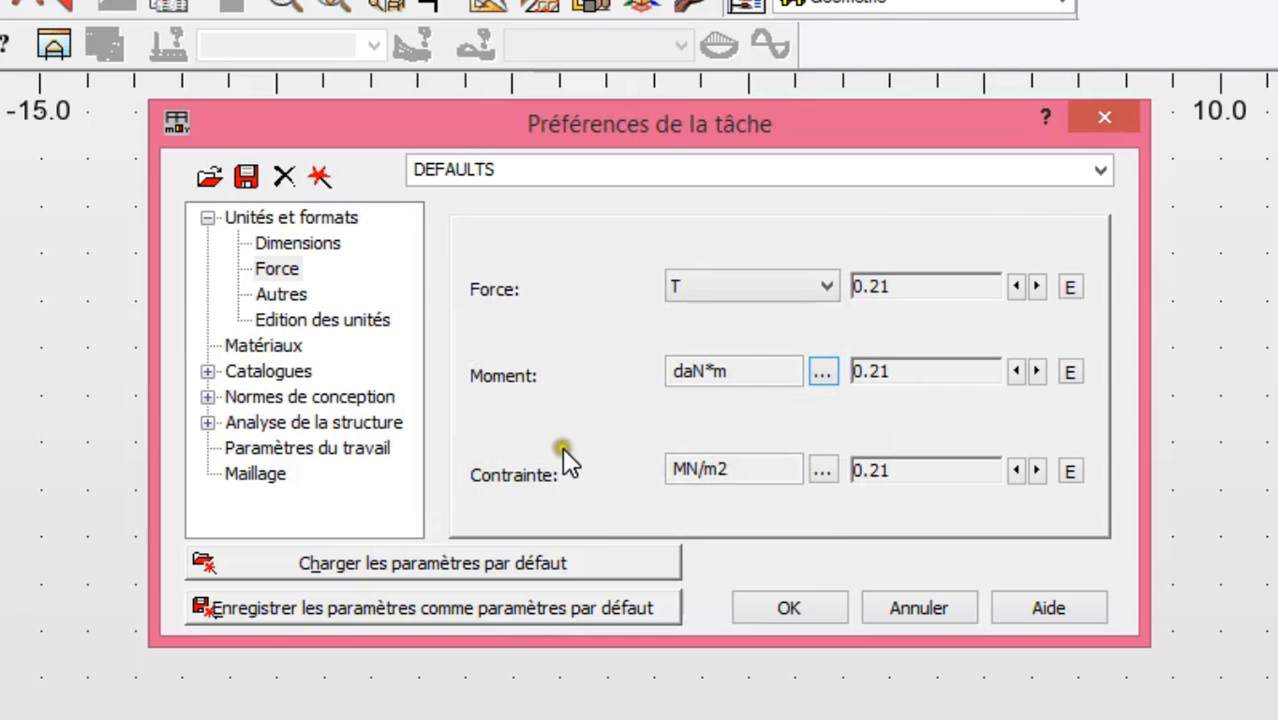
Review the other quantity units and the unit definitions, and accept the job preferences
{"action": "left_click", "coordinate": [282, 294]}
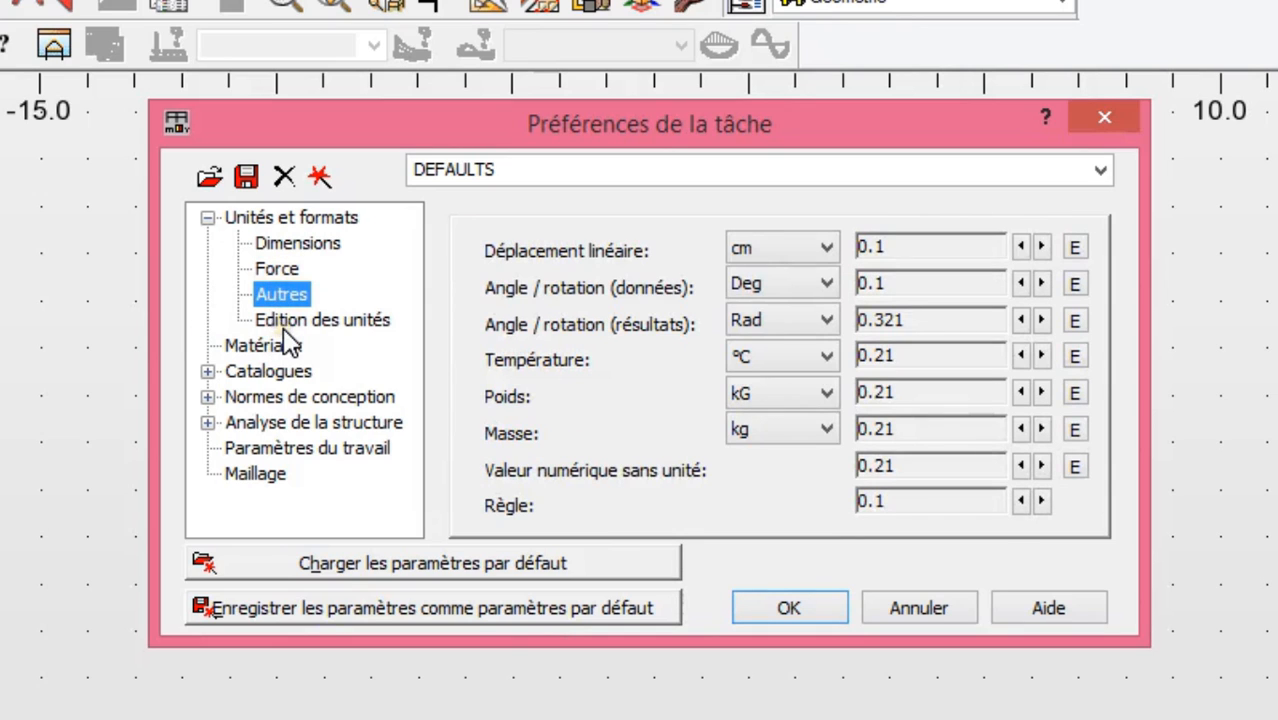
{"action": "left_click", "coordinate": [286, 324]}
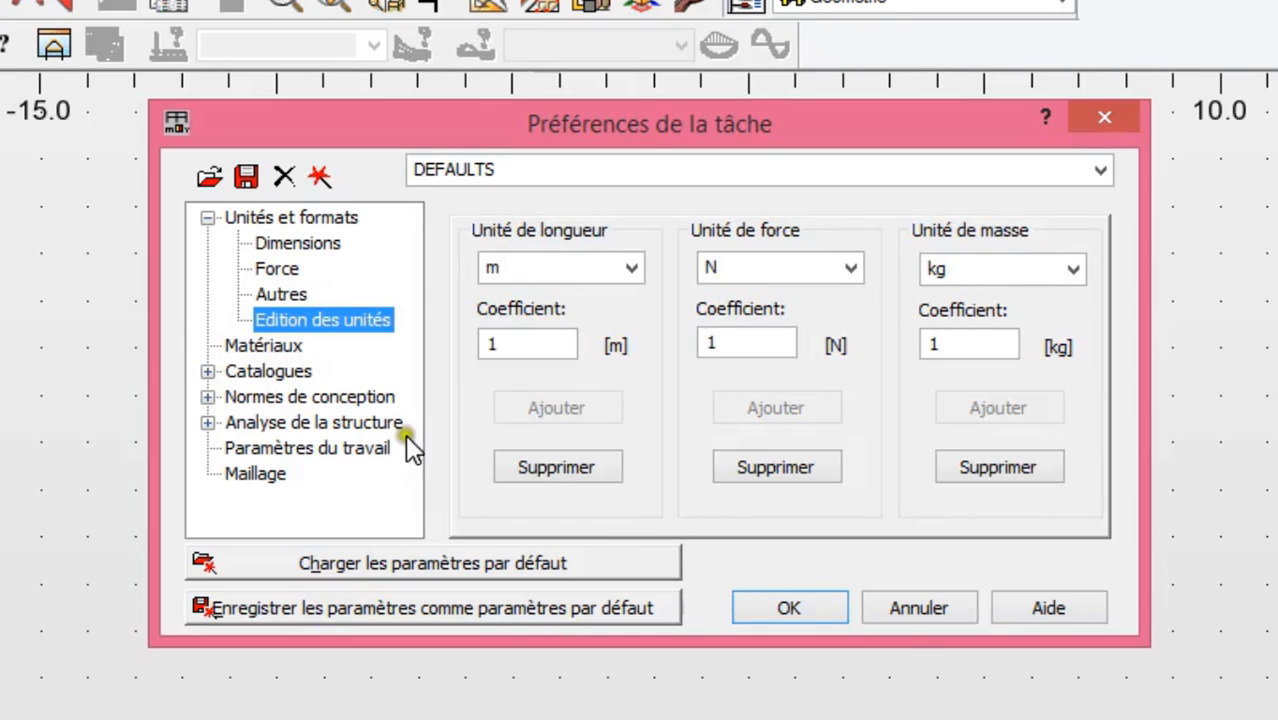
{"action": "left_click", "coordinate": [802, 608]}
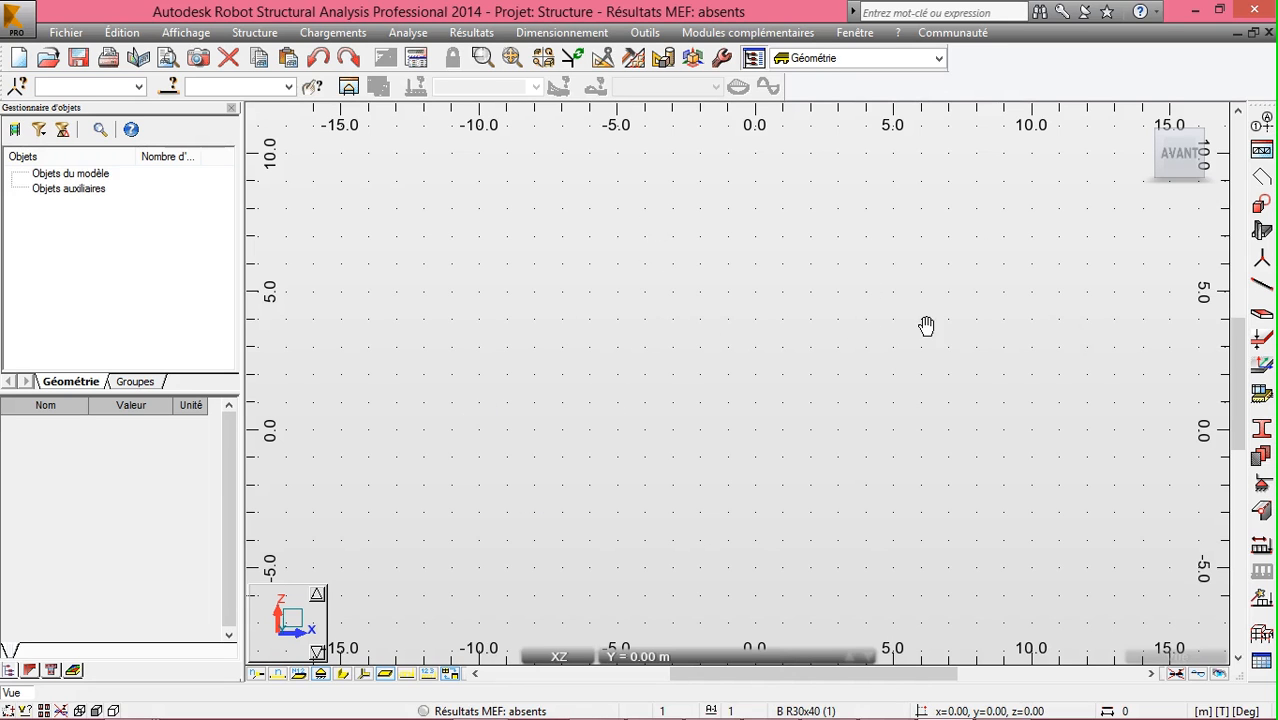
Add Cartesian construction lines along X from position 0.00, repeated 3 times at 3 m spacing
{"action": "left_click", "coordinate": [1258, 123]}
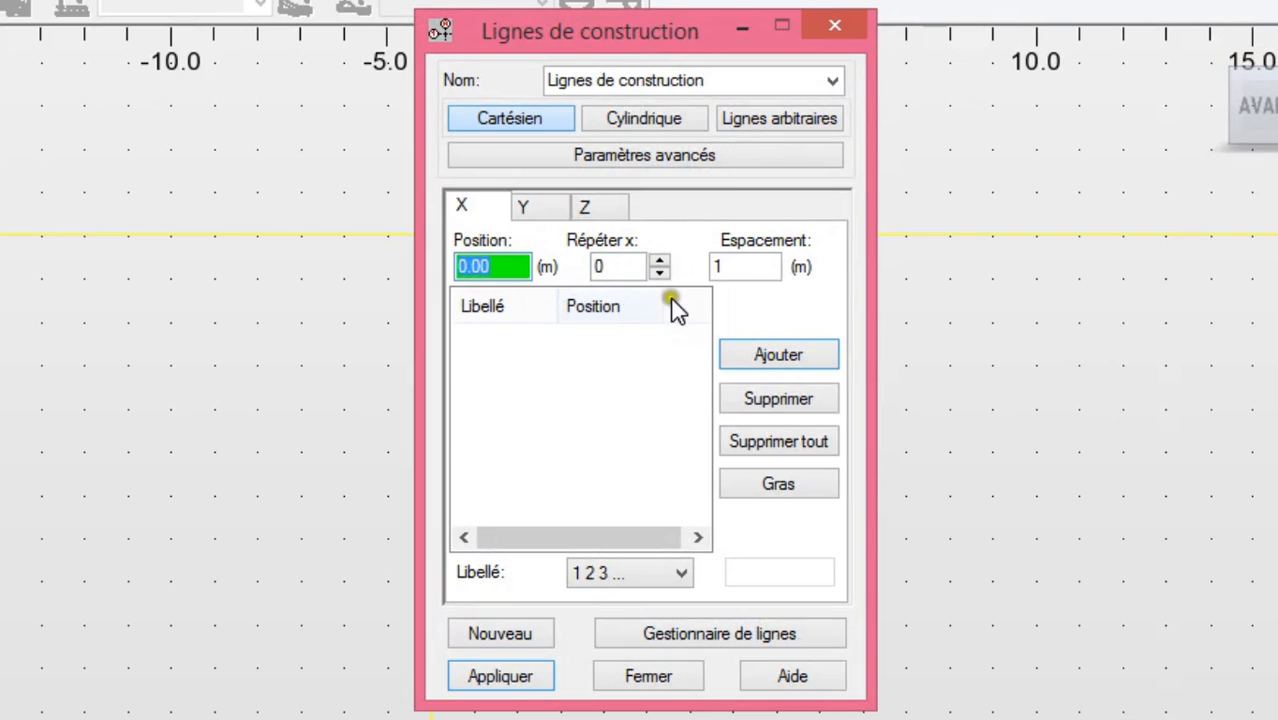
{"action": "left_click", "coordinate": [740, 267]}
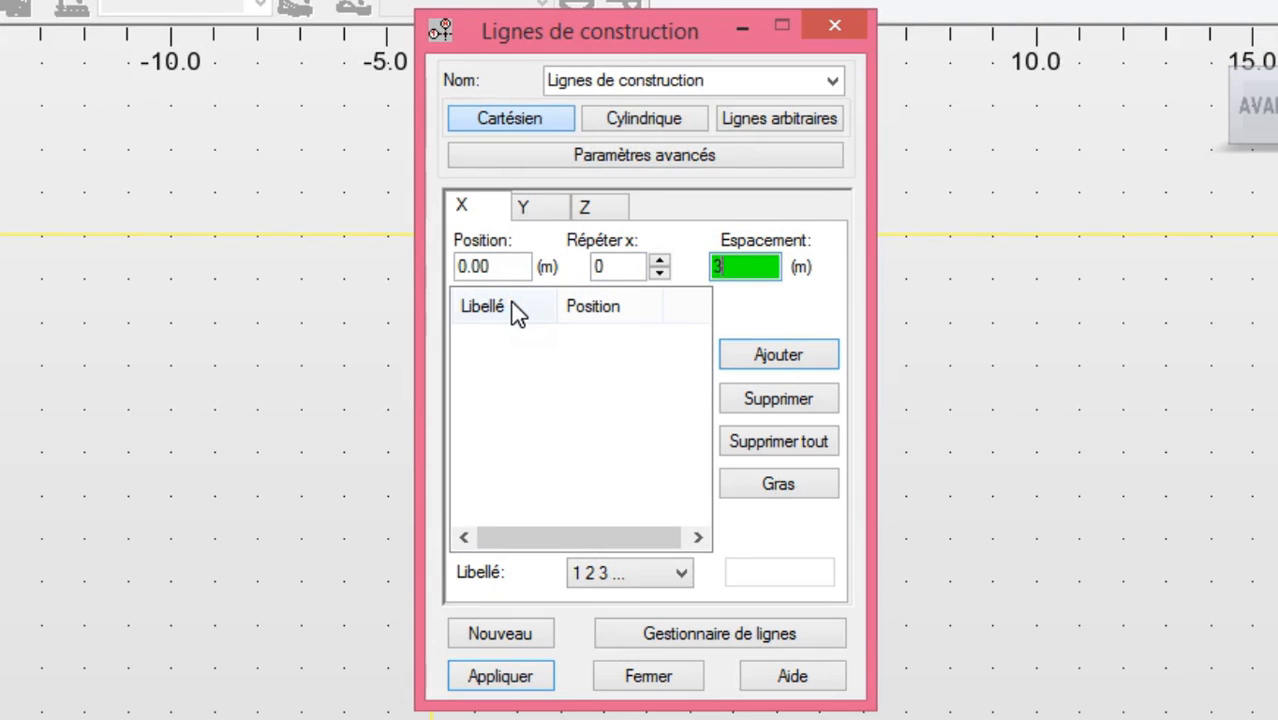
{"action": "left_click", "coordinate": [606, 267]}
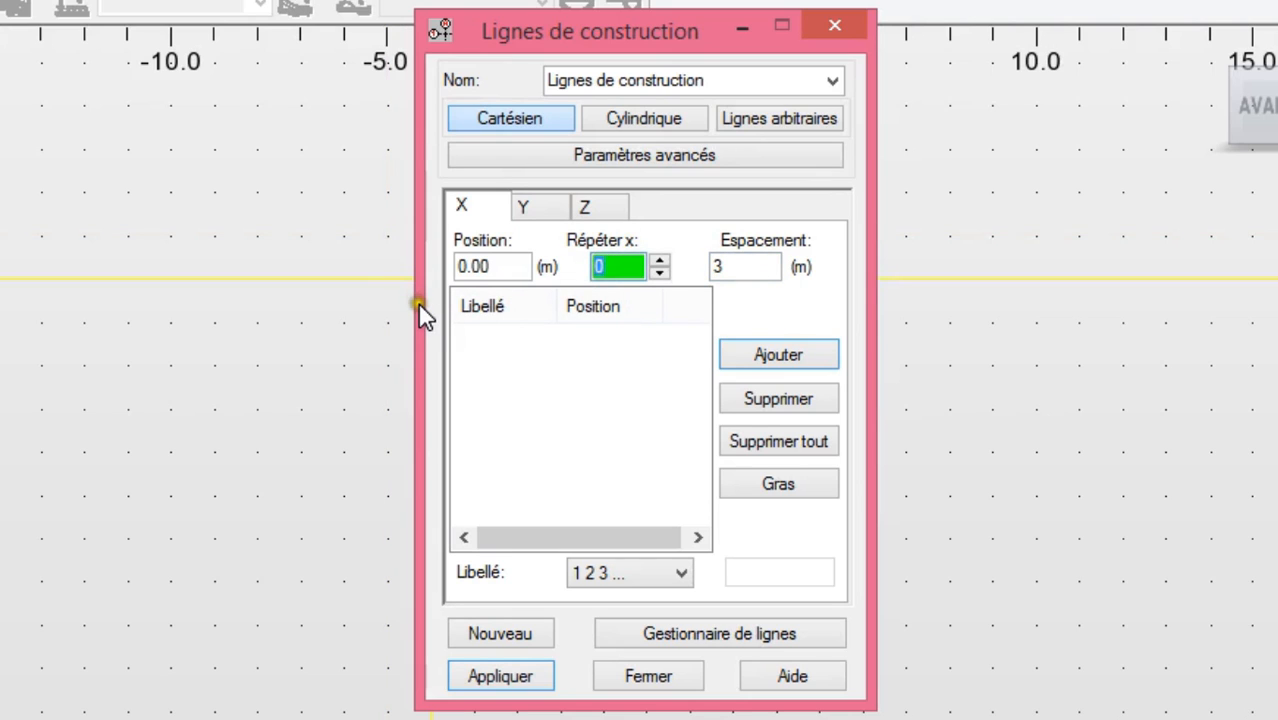
{"action": "type", "text": "3"}
{"action": "left_click", "coordinate": [731, 553]}
{"action": "left_click", "coordinate": [776, 356]}
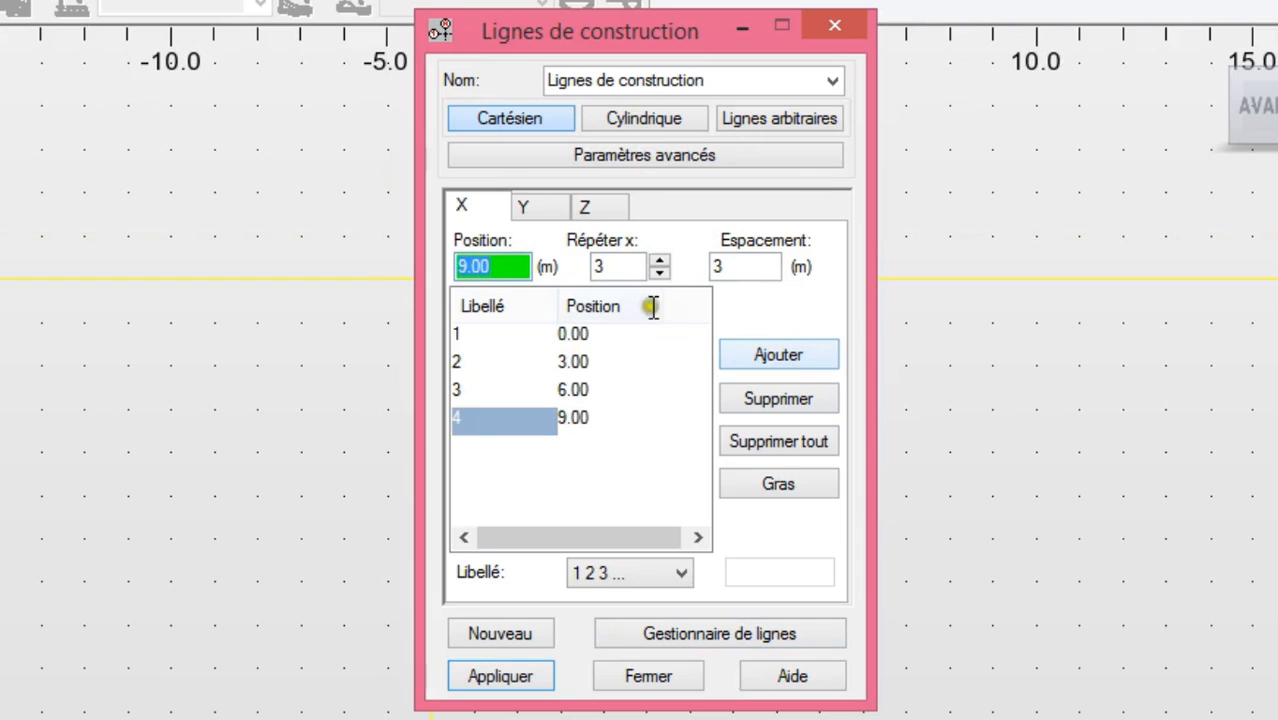
Add construction lines along Y from position 0.00, repeated 2 times at 3 m spacing
{"action": "left_click", "coordinate": [519, 207]}
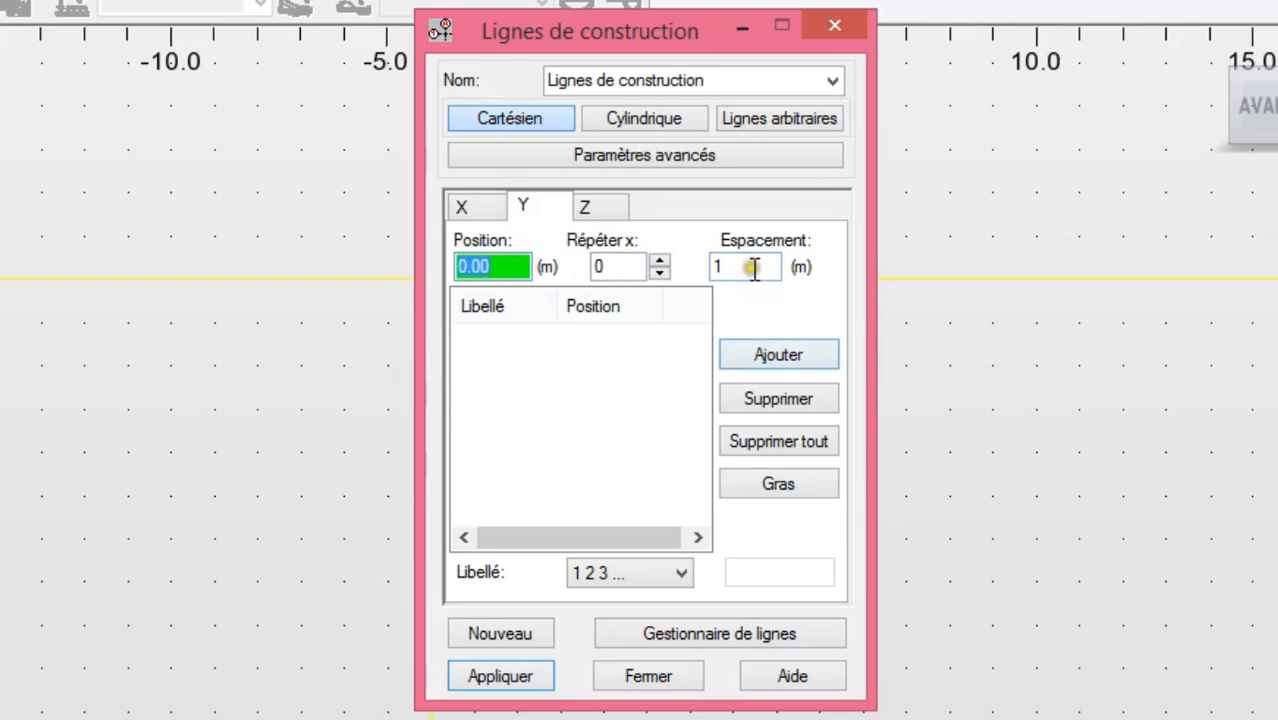
{"action": "left_click_drag", "start_coordinate": [748, 267], "coordinate": [490, 330]}
{"action": "type", "text": "3"}
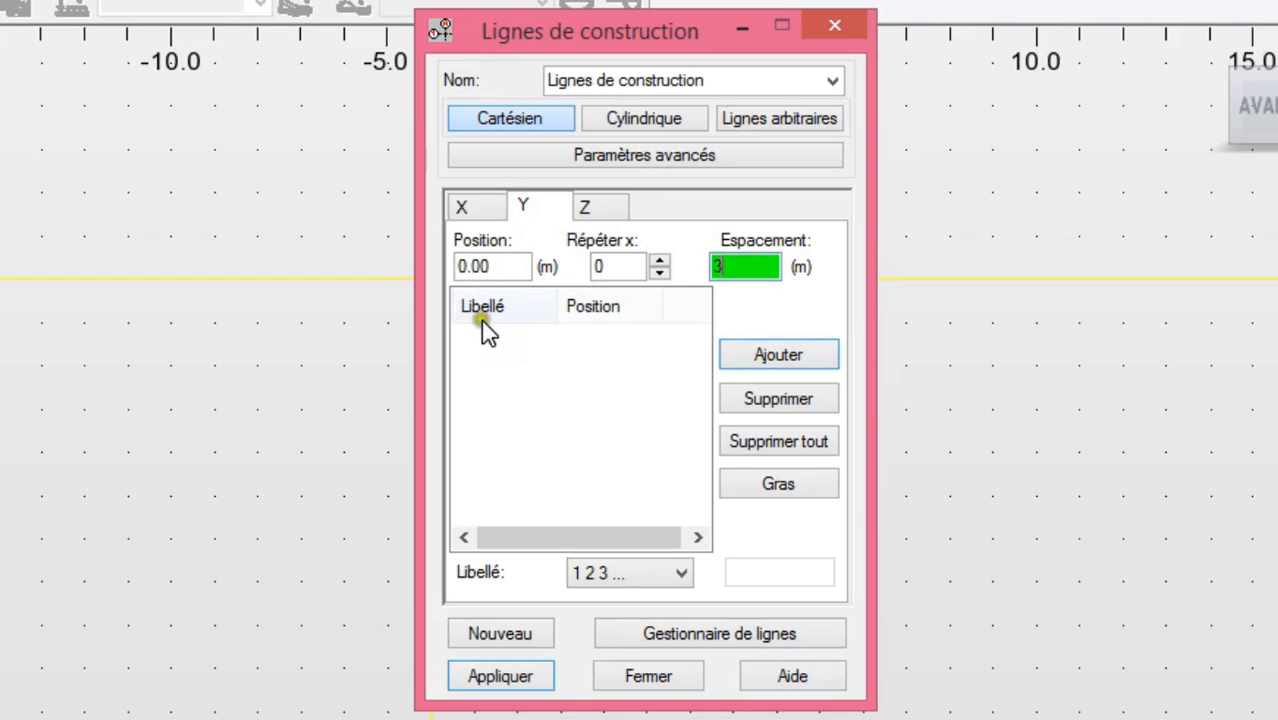
{"action": "left_click_drag", "start_coordinate": [613, 267], "coordinate": [447, 272]}
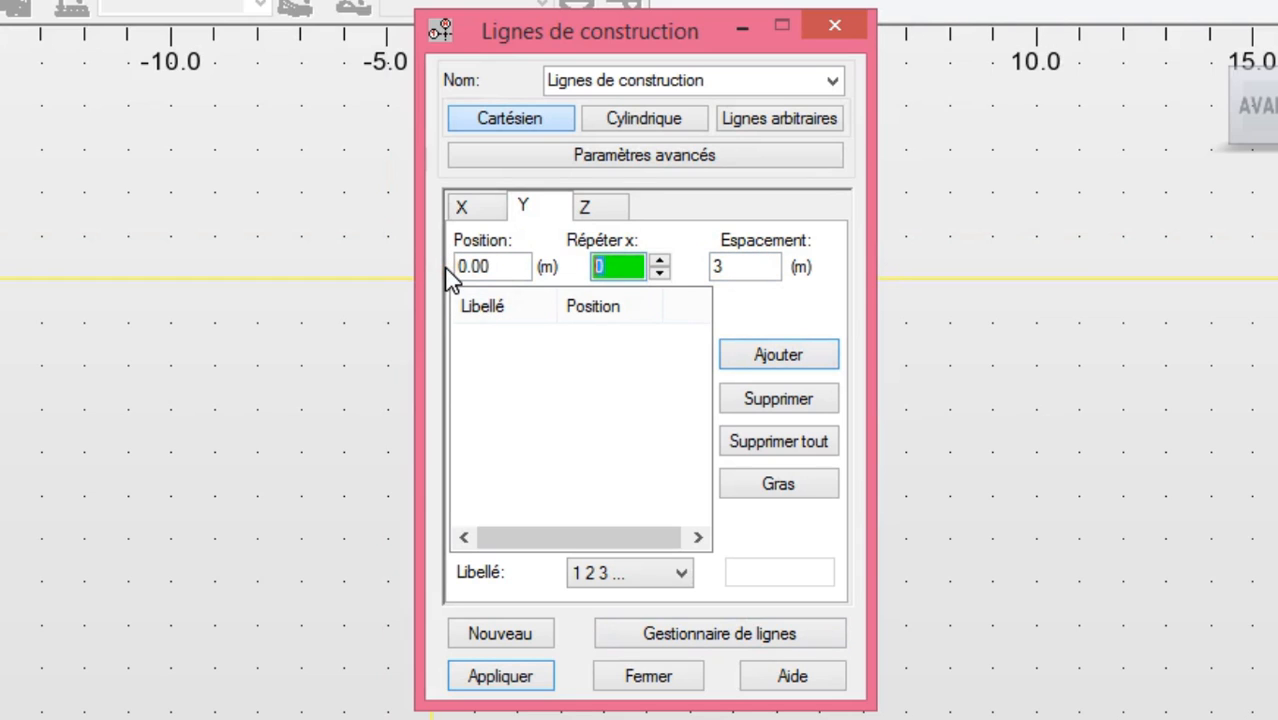
{"action": "type", "text": "2"}
{"action": "left_click", "coordinate": [795, 360]}
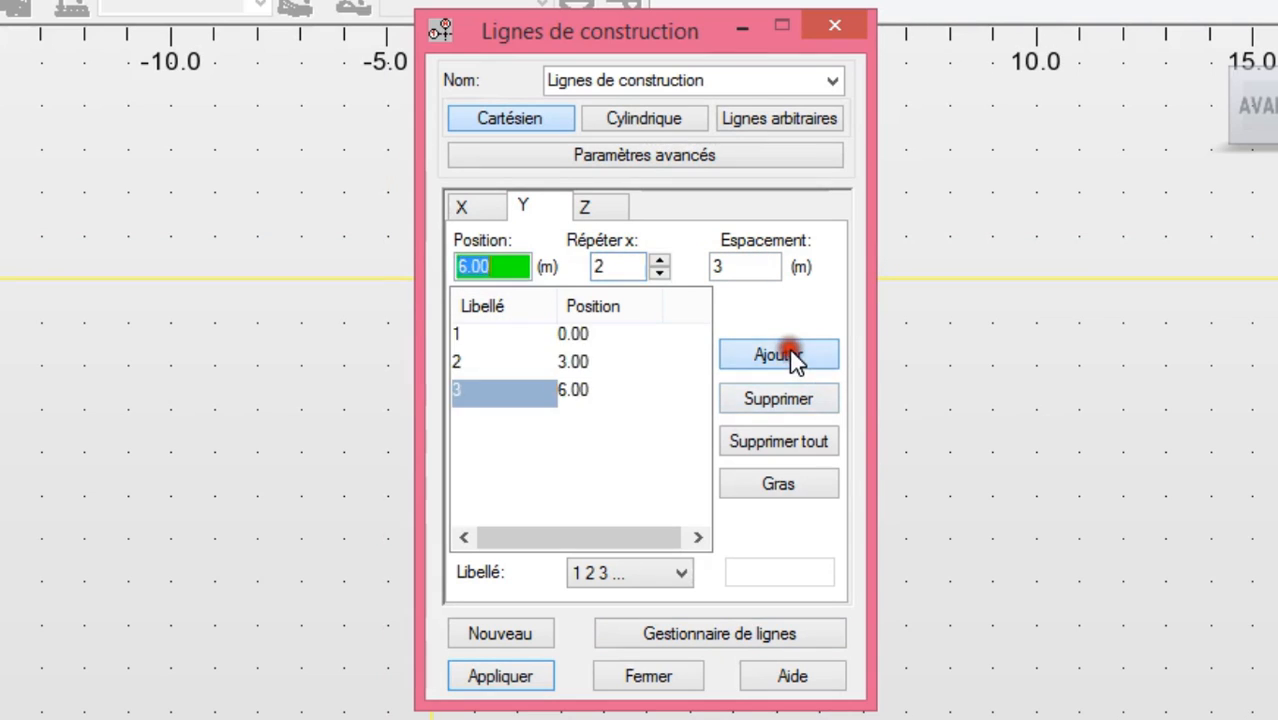
Add construction lines along Z from position 0.00, repeated 2 times at 3.1 m spacing
{"action": "left_click", "coordinate": [588, 206]}
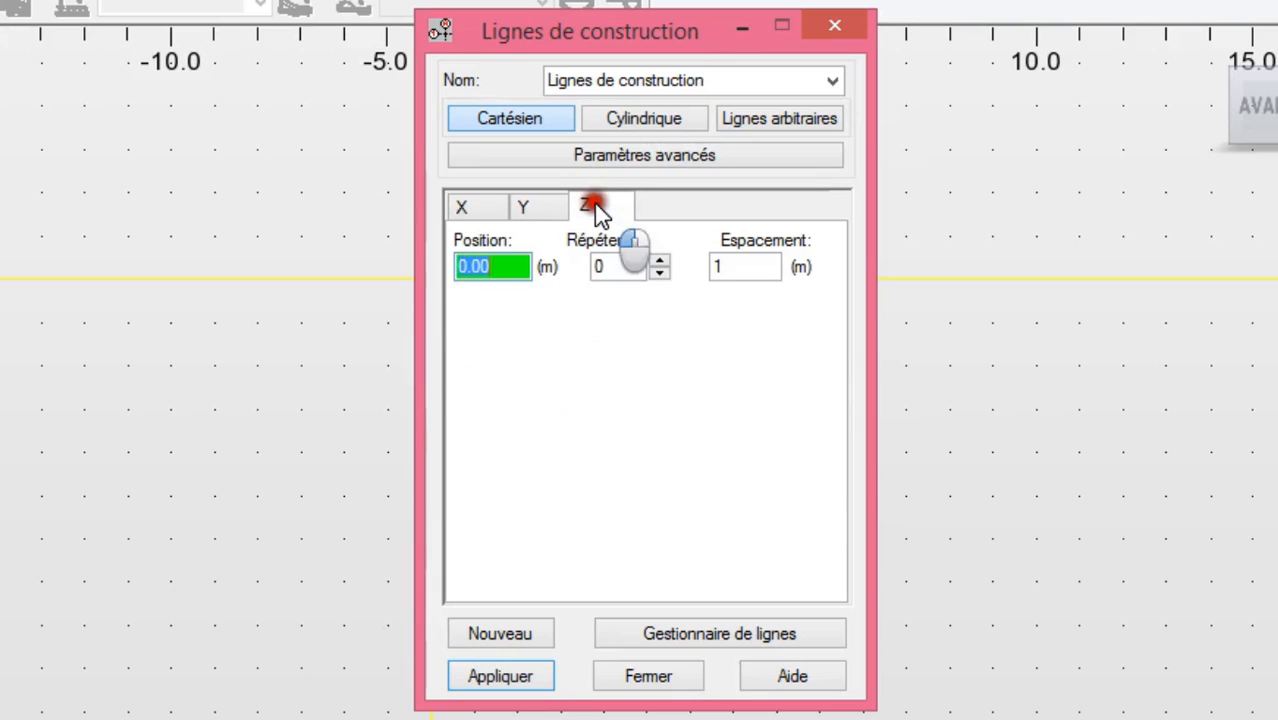
{"action": "double_click", "coordinate": [740, 273]}
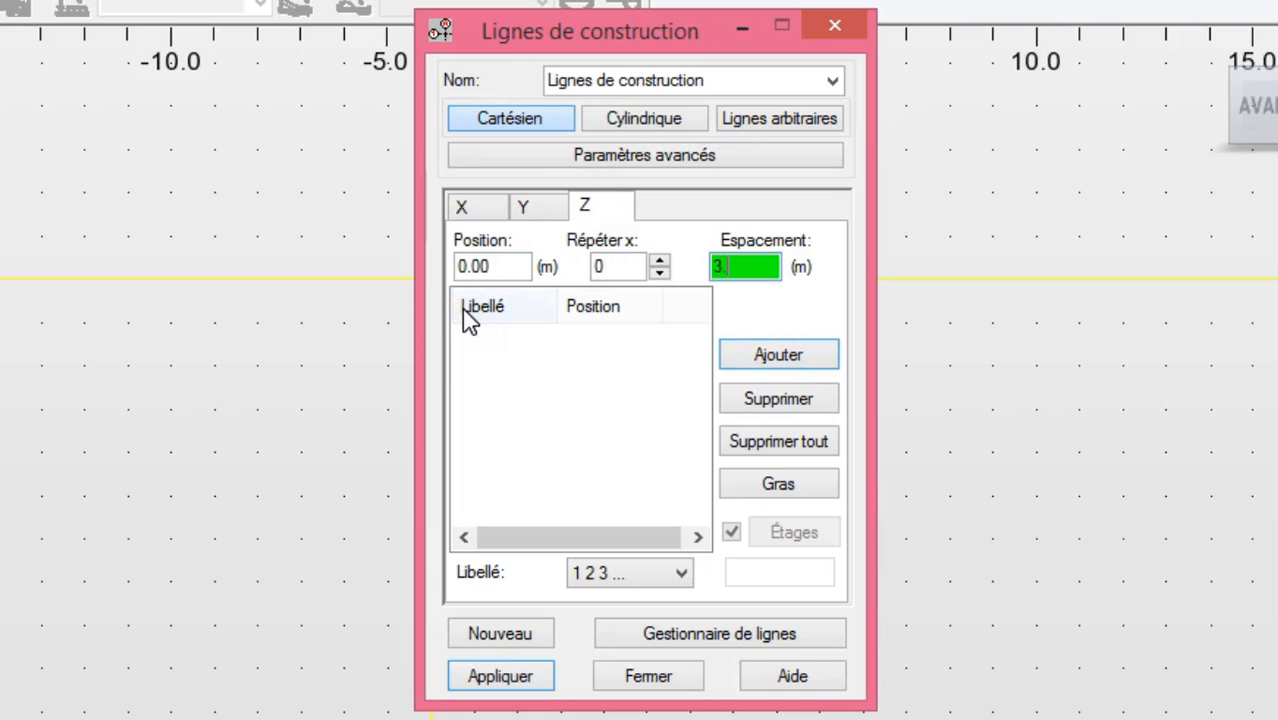
{"action": "type", "text": "3.1"}
{"action": "double_click", "coordinate": [612, 268]}
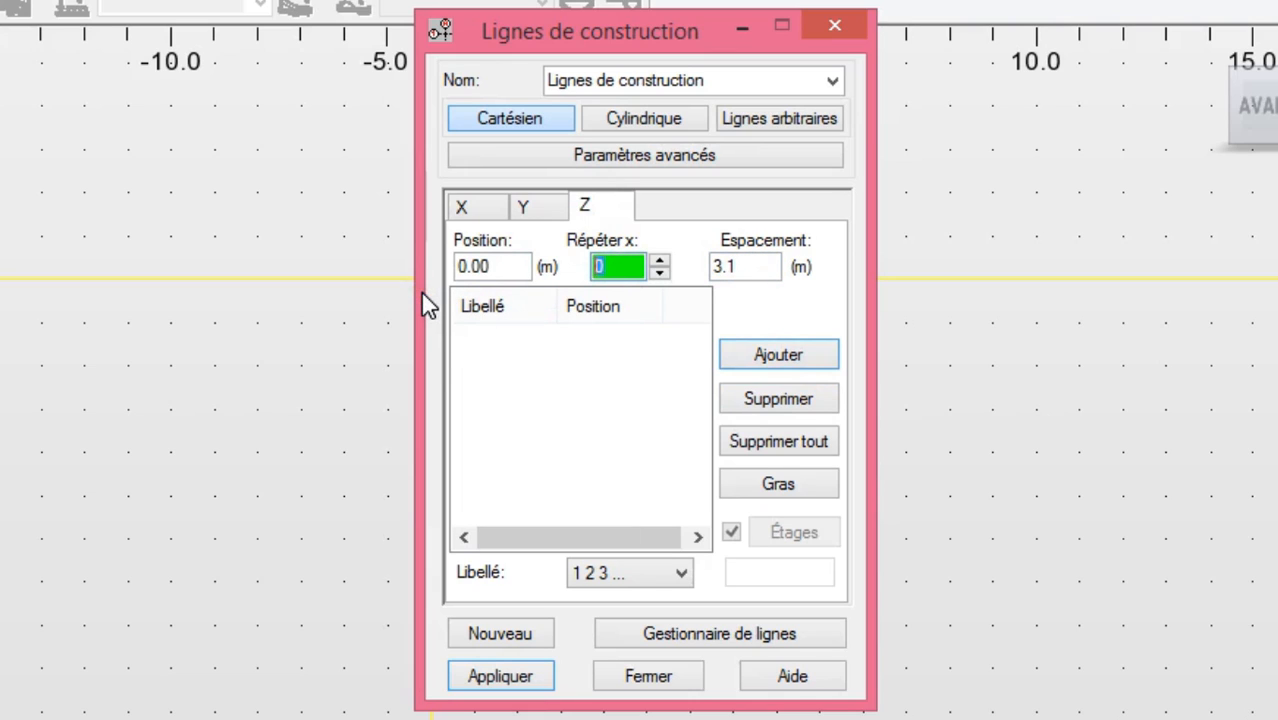
{"action": "type", "text": "2"}
{"action": "left_click", "coordinate": [775, 360]}
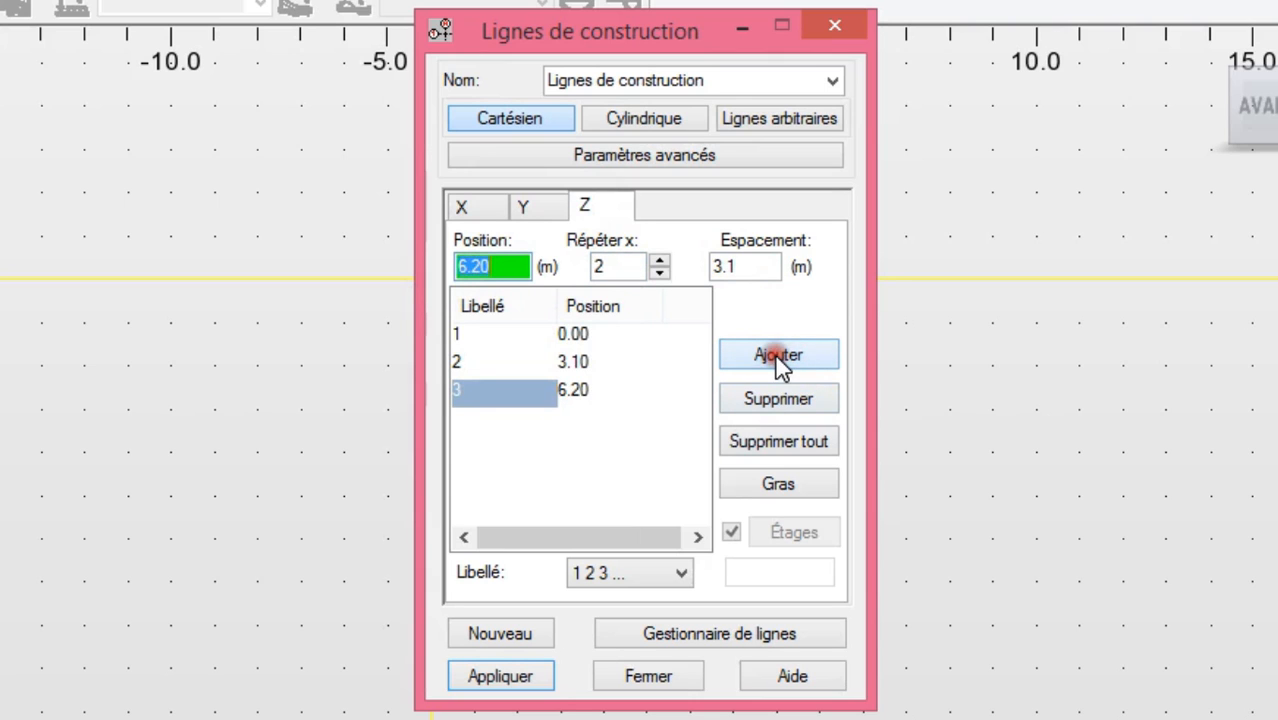
Apply the construction lines and display the grid in the 3D home view
{"action": "left_click", "coordinate": [528, 680]}
{"action": "left_click", "coordinate": [641, 680]}
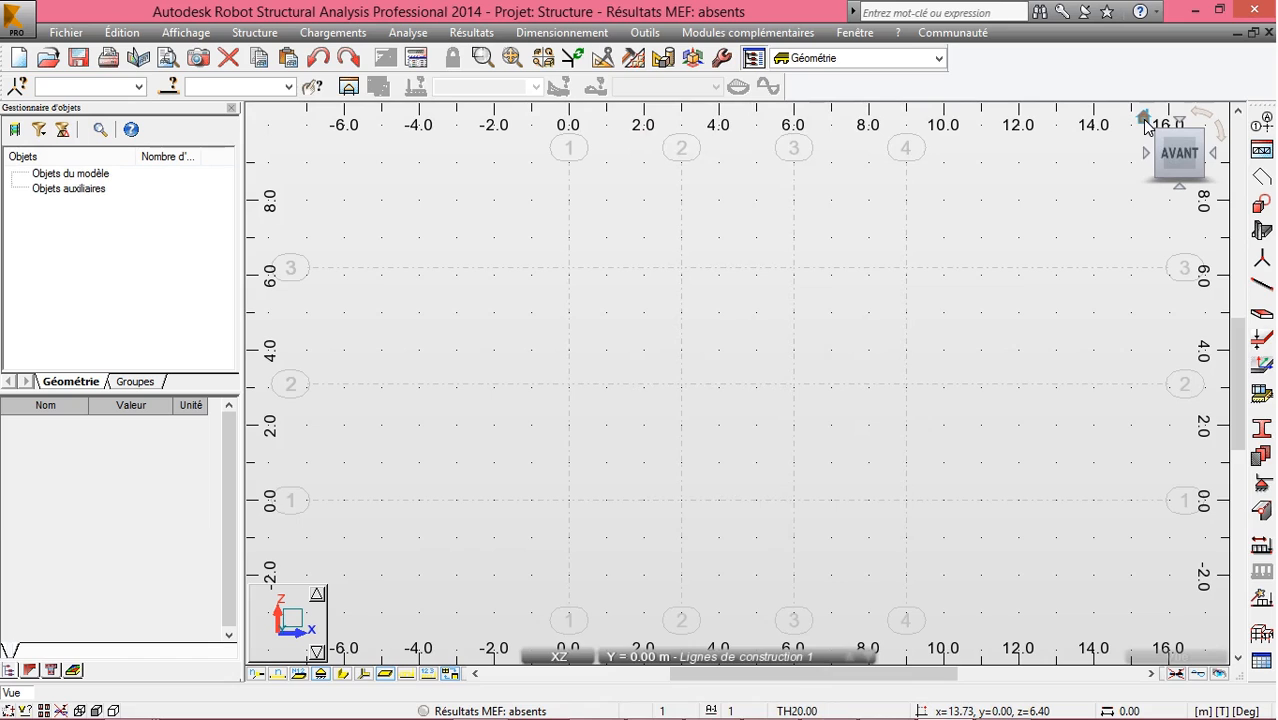
{"action": "left_click", "coordinate": [1144, 118]}
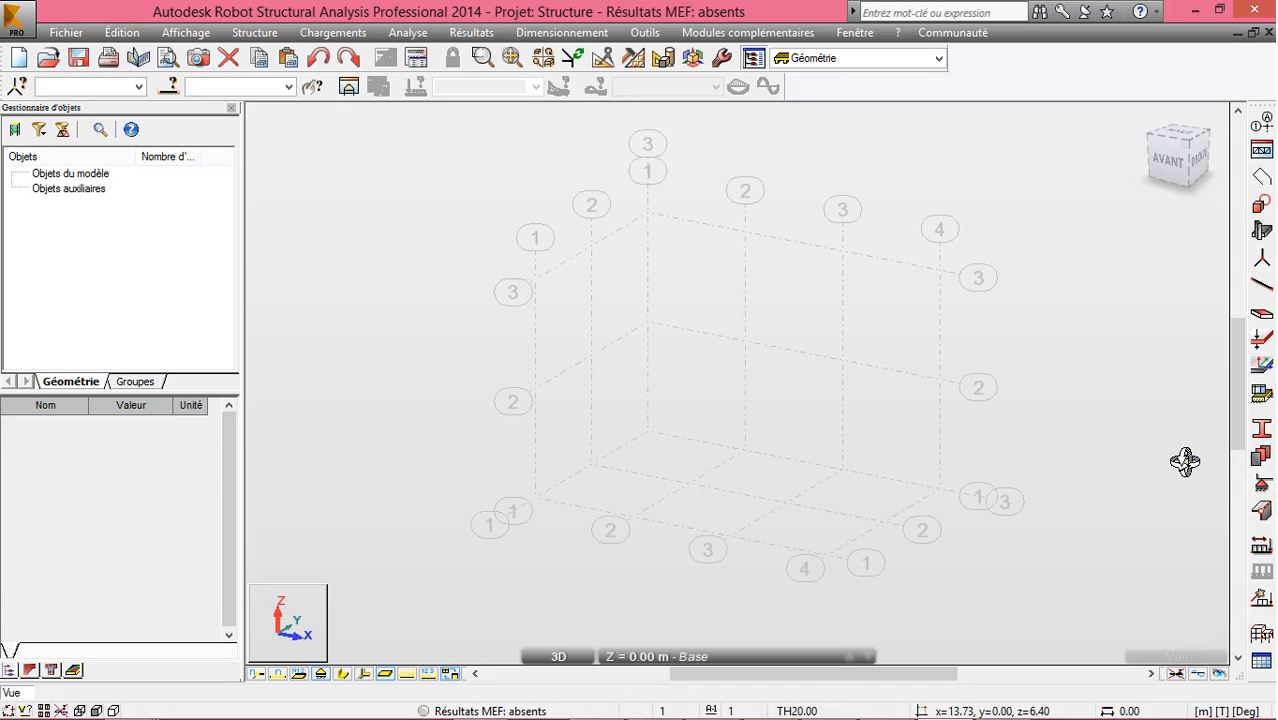
Define a rectangular reinforced concrete beam section (Poutre BA) with b 30 cm and h 40 cm and add it to the profiles
{"action": "left_click", "coordinate": [1262, 430]}
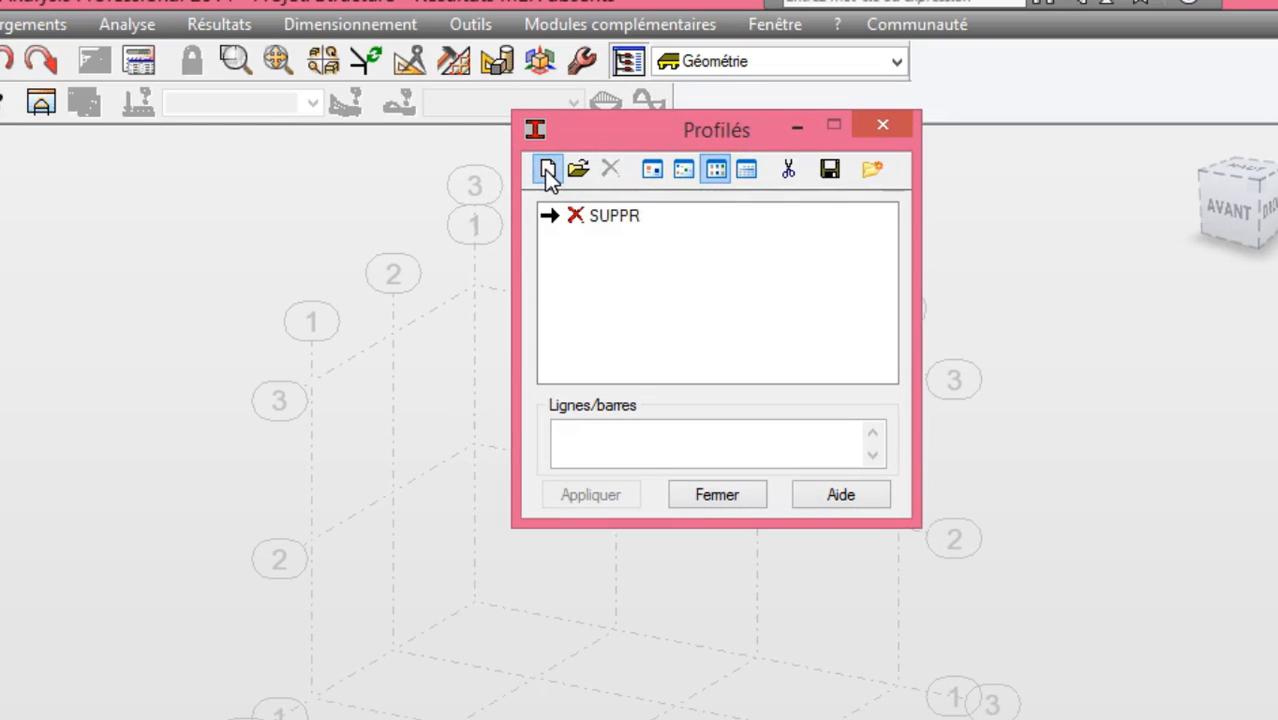
{"action": "left_click", "coordinate": [547, 169]}
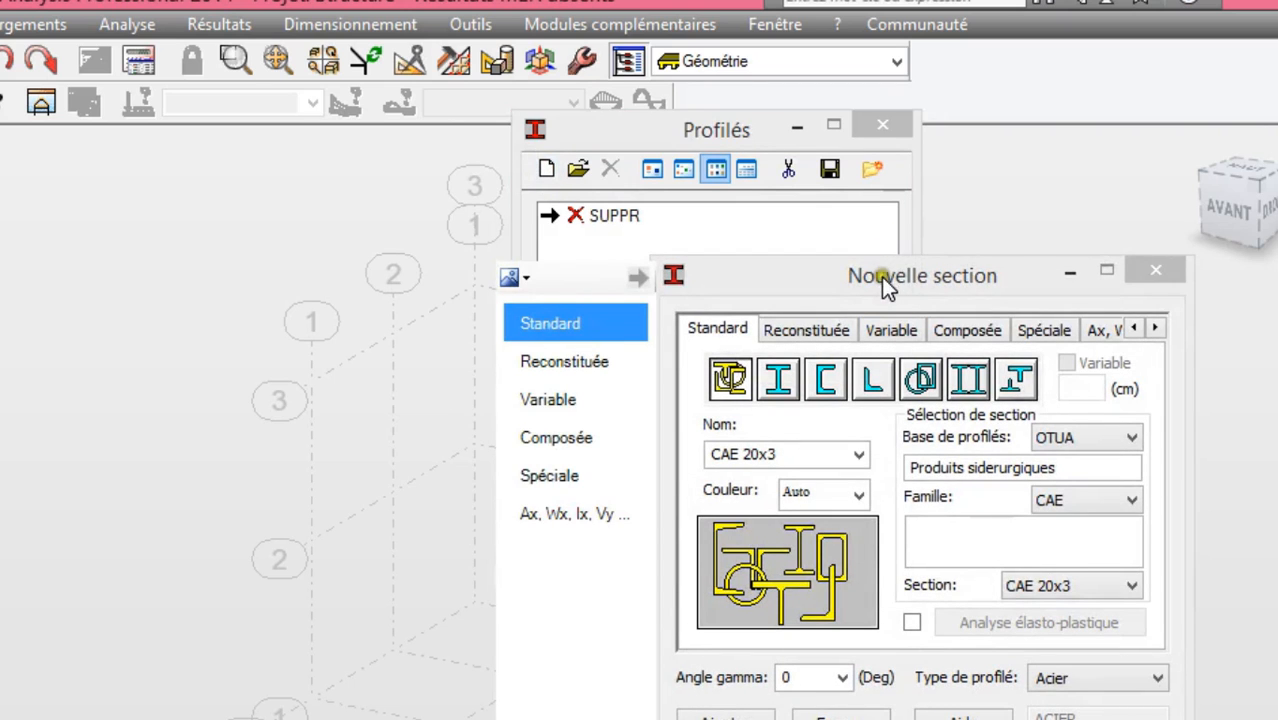
{"action": "left_click_drag", "start_coordinate": [881, 276], "coordinate": [842, 44]}
{"action": "left_click", "coordinate": [1035, 441]}
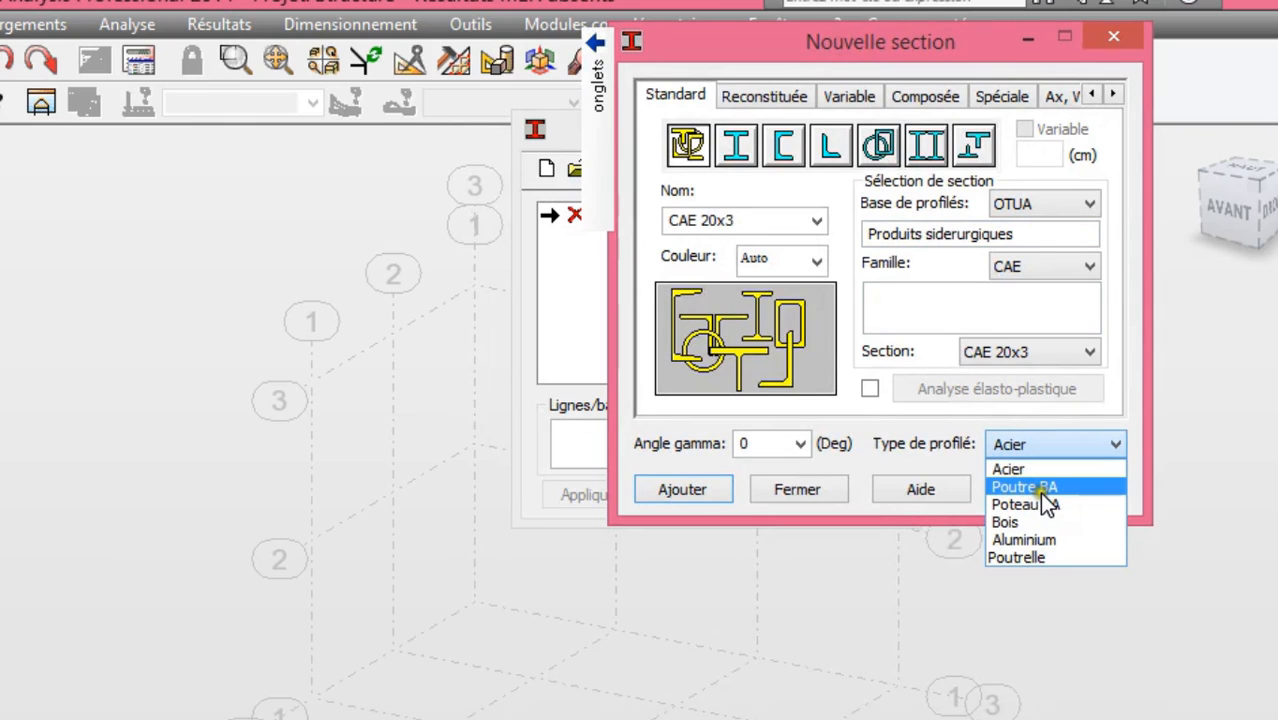
{"action": "left_click", "coordinate": [1041, 493]}
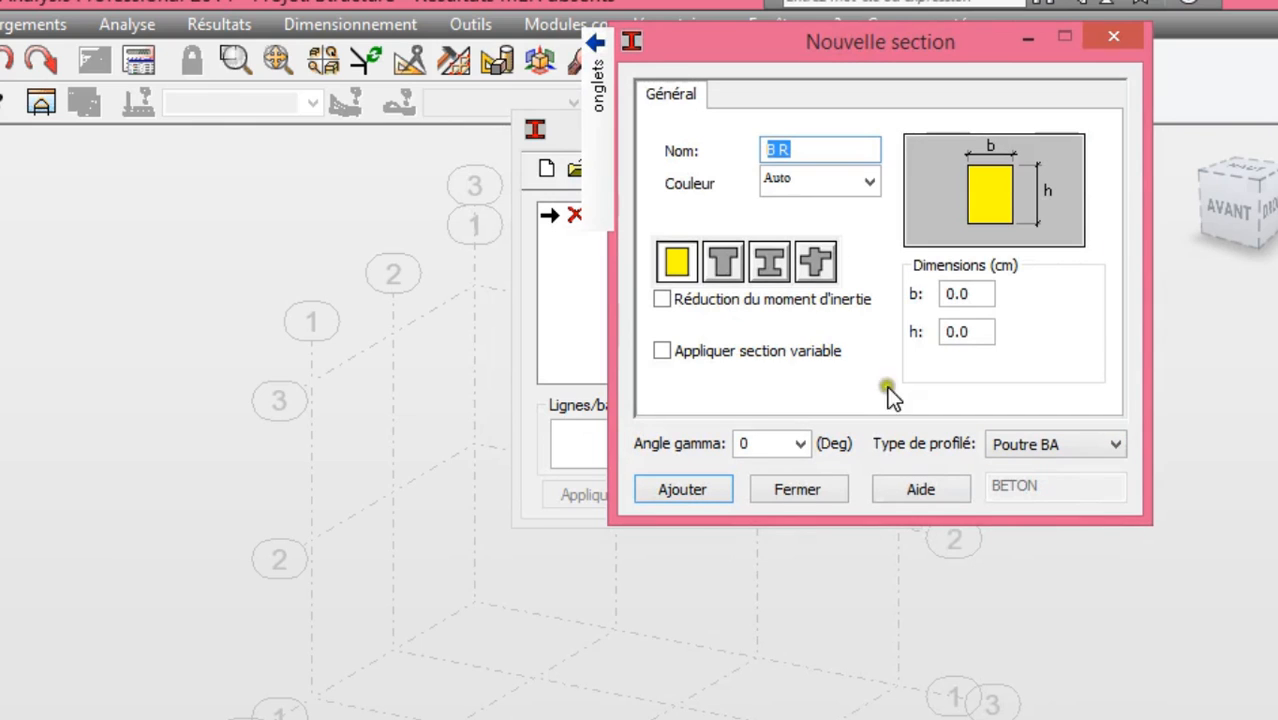
{"action": "left_click", "coordinate": [980, 292]}
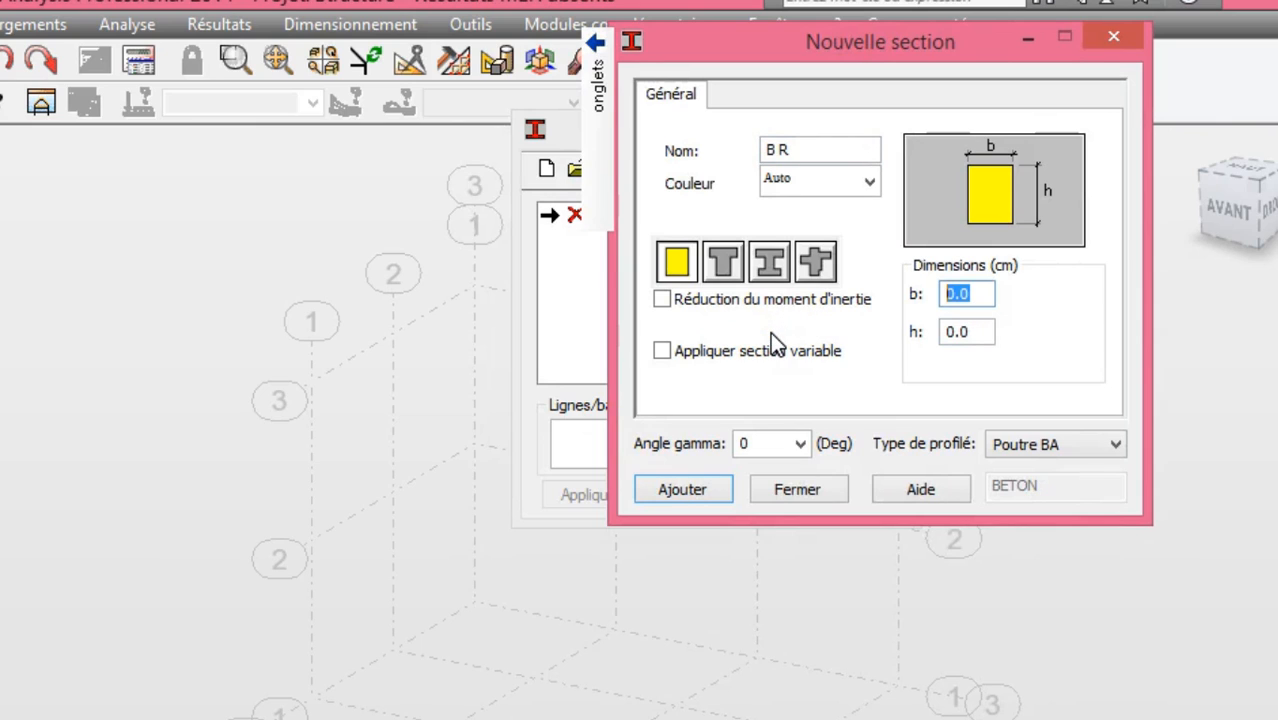
{"action": "type", "text": "30"}
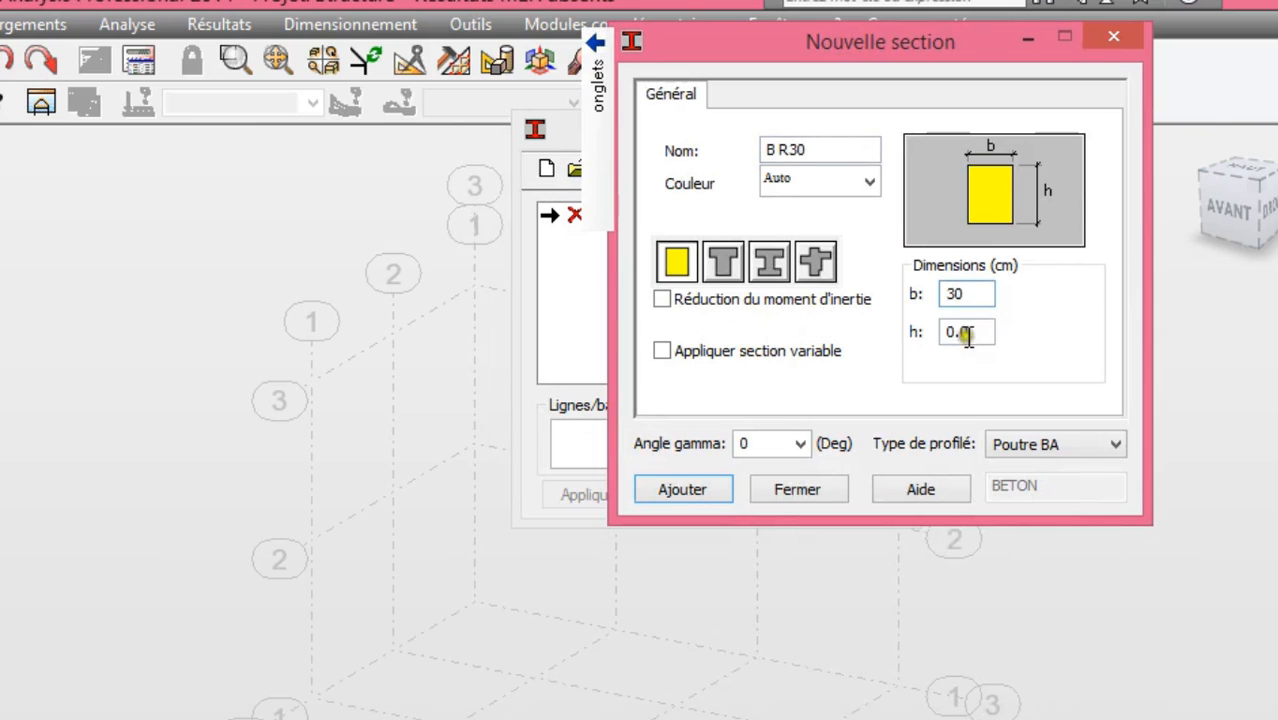
{"action": "left_click", "coordinate": [962, 332]}
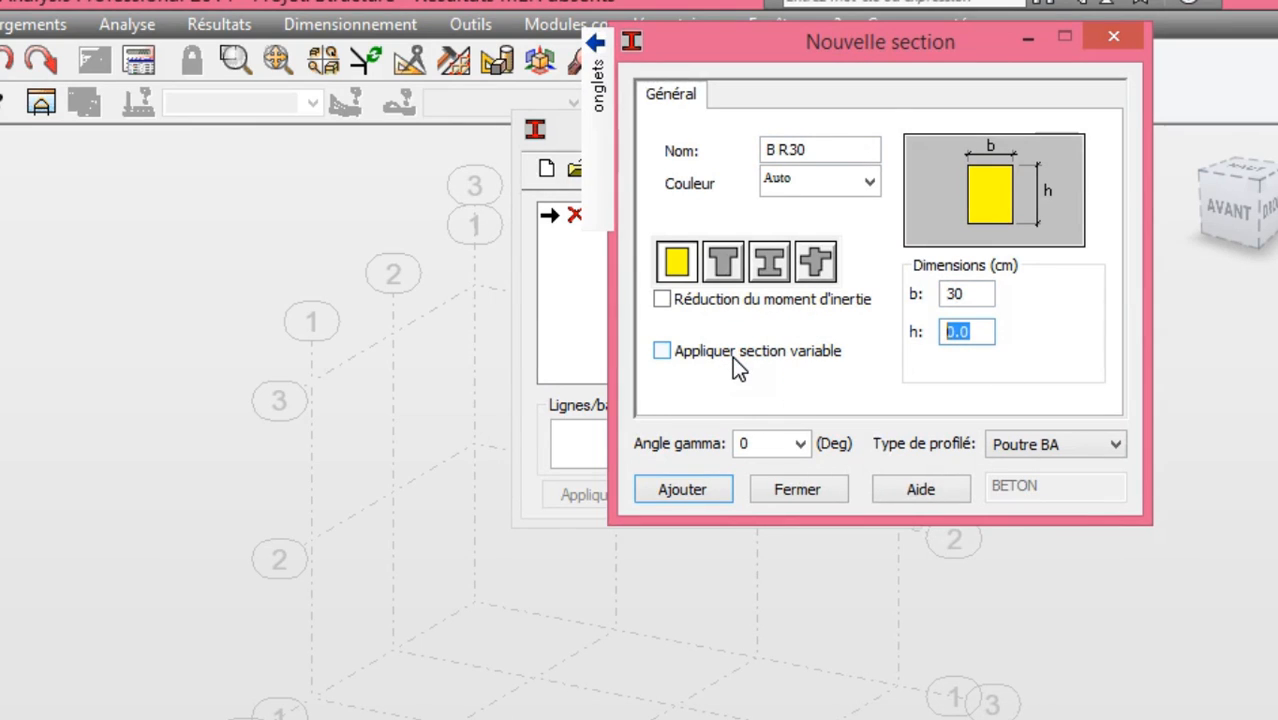
{"action": "type", "text": "40"}
{"action": "left_click", "coordinate": [644, 492]}
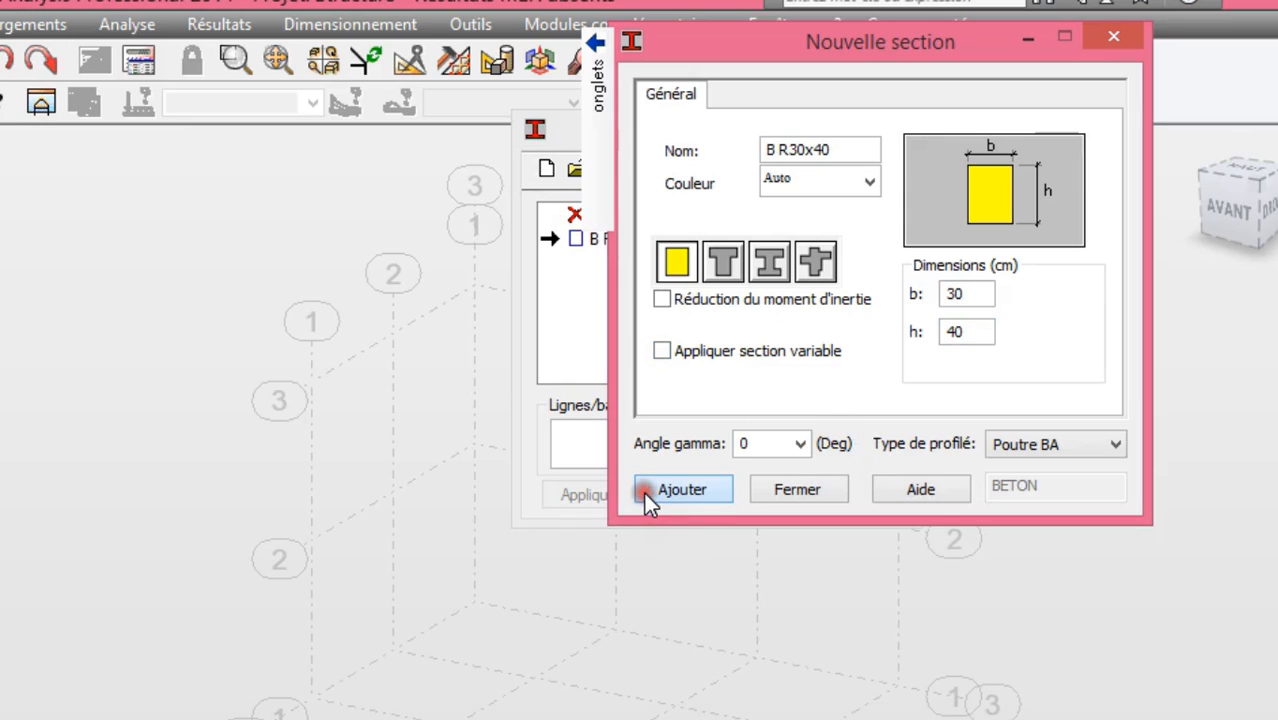
Add a rectangular reinforced concrete column section (Poteau BA) with b 30 cm and h 30 cm, and finish defining profiles
{"action": "left_click", "coordinate": [1053, 445]}
{"action": "left_click", "coordinate": [1040, 508]}
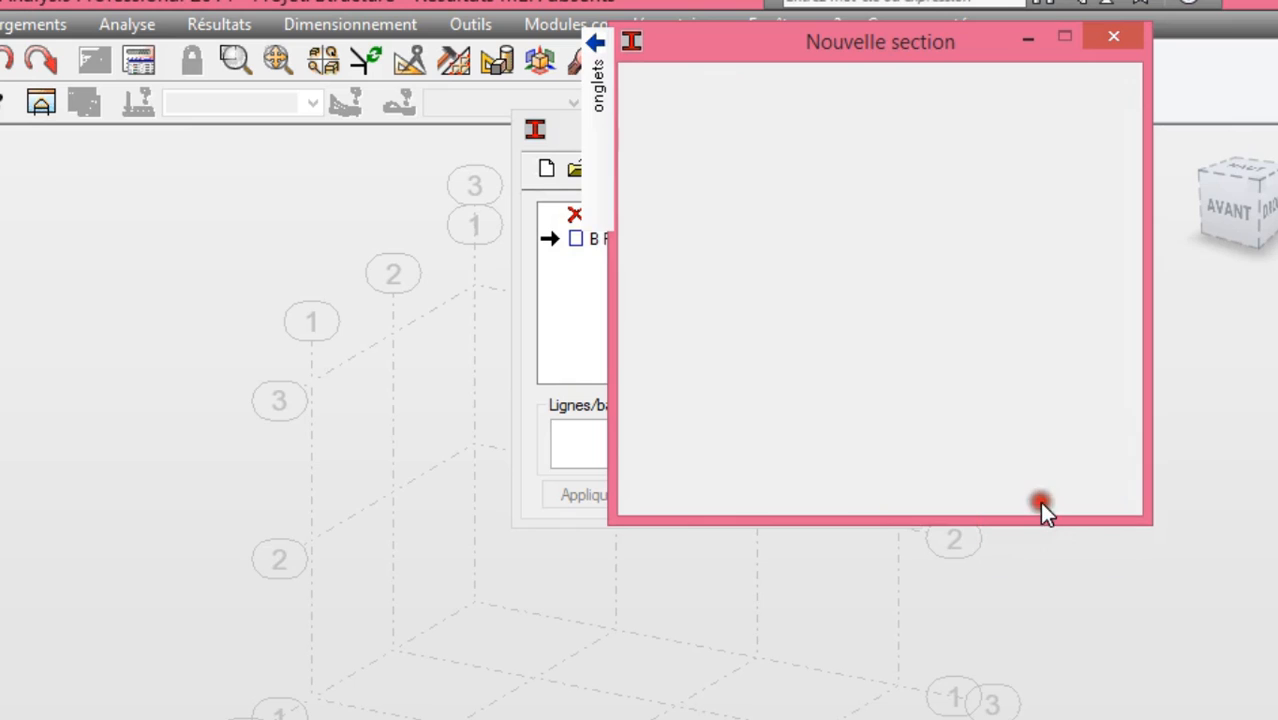
{"action": "left_click", "coordinate": [962, 231]}
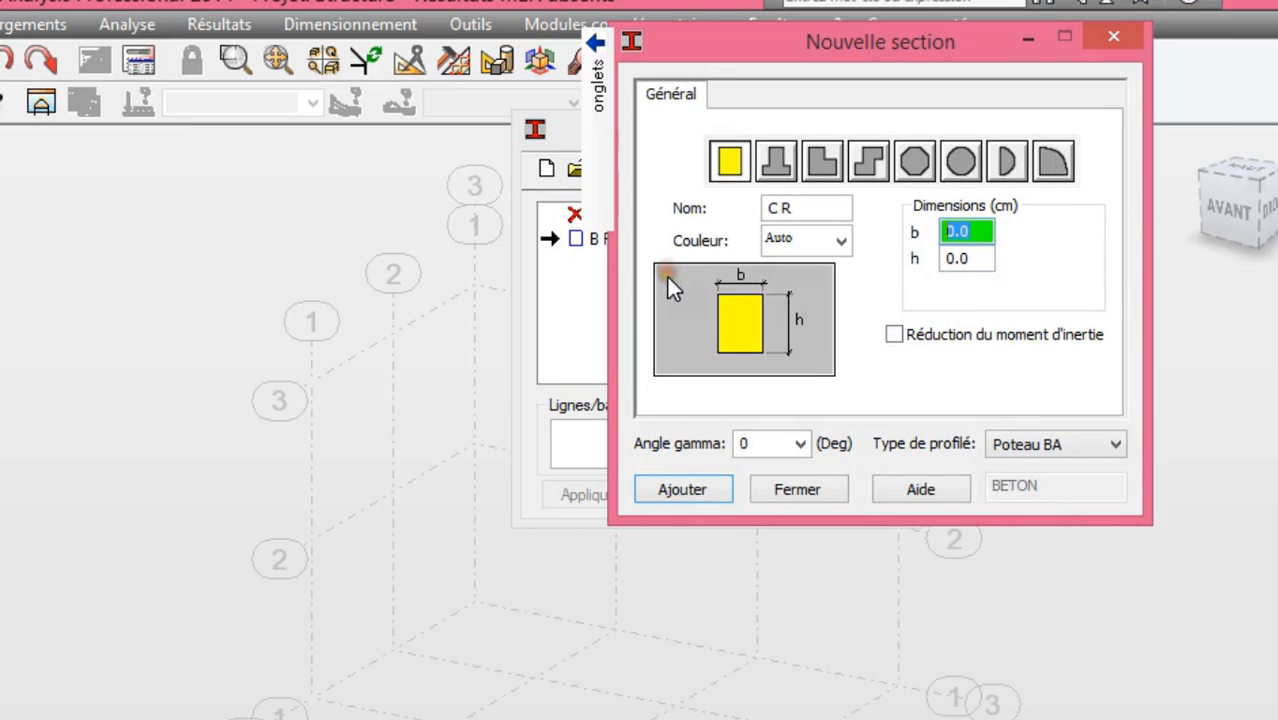
{"action": "type", "text": "30"}
{"action": "left_click", "coordinate": [983, 259]}
{"action": "type", "text": "30"}
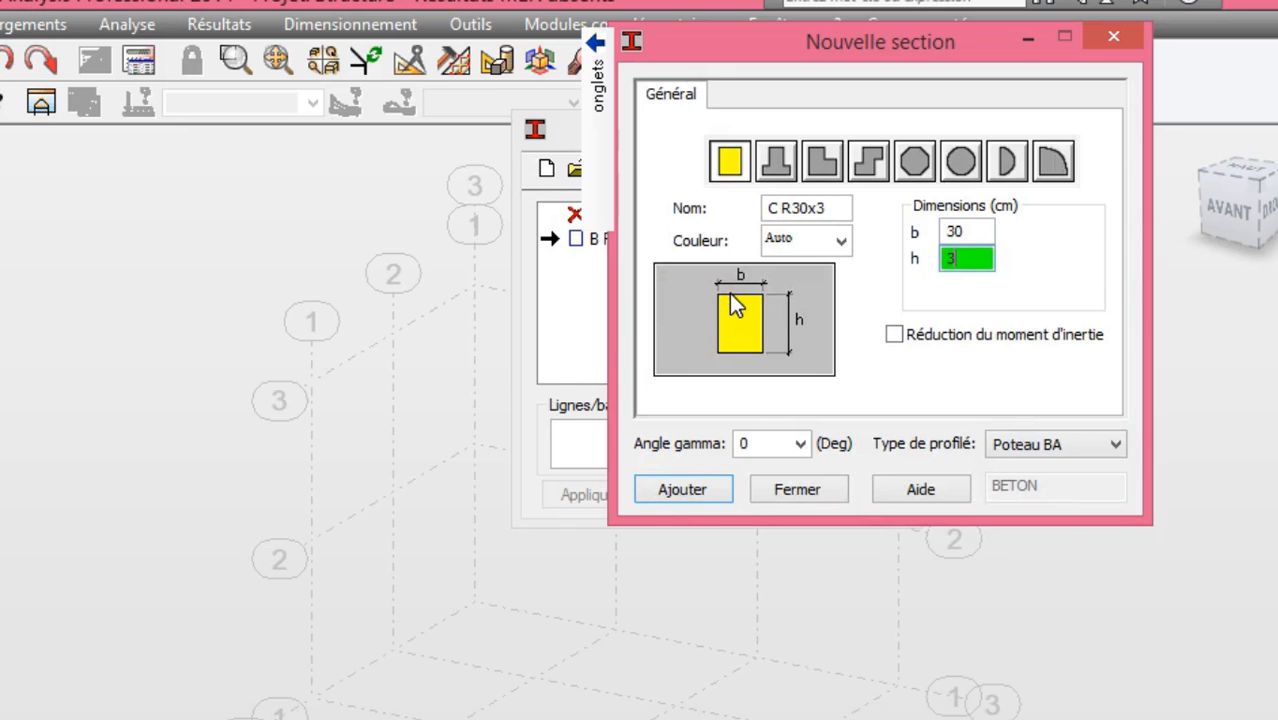
{"action": "left_click", "coordinate": [695, 489]}
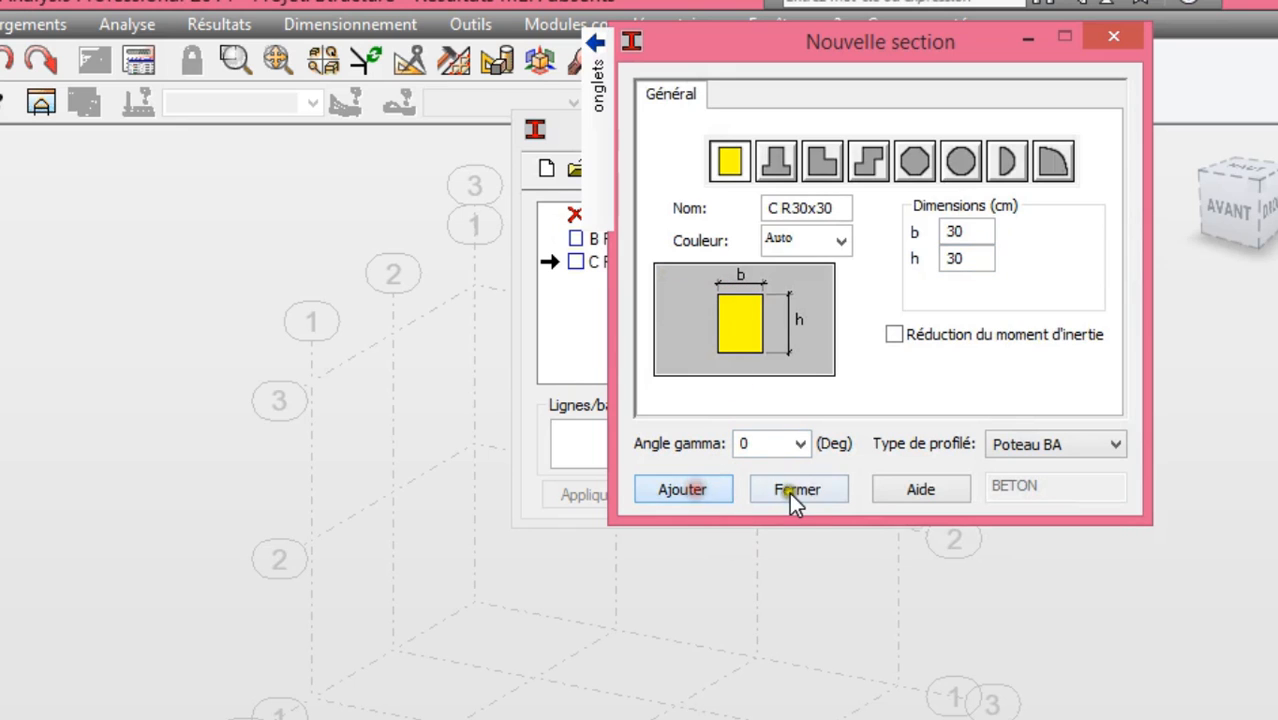
{"action": "left_click", "coordinate": [794, 490]}
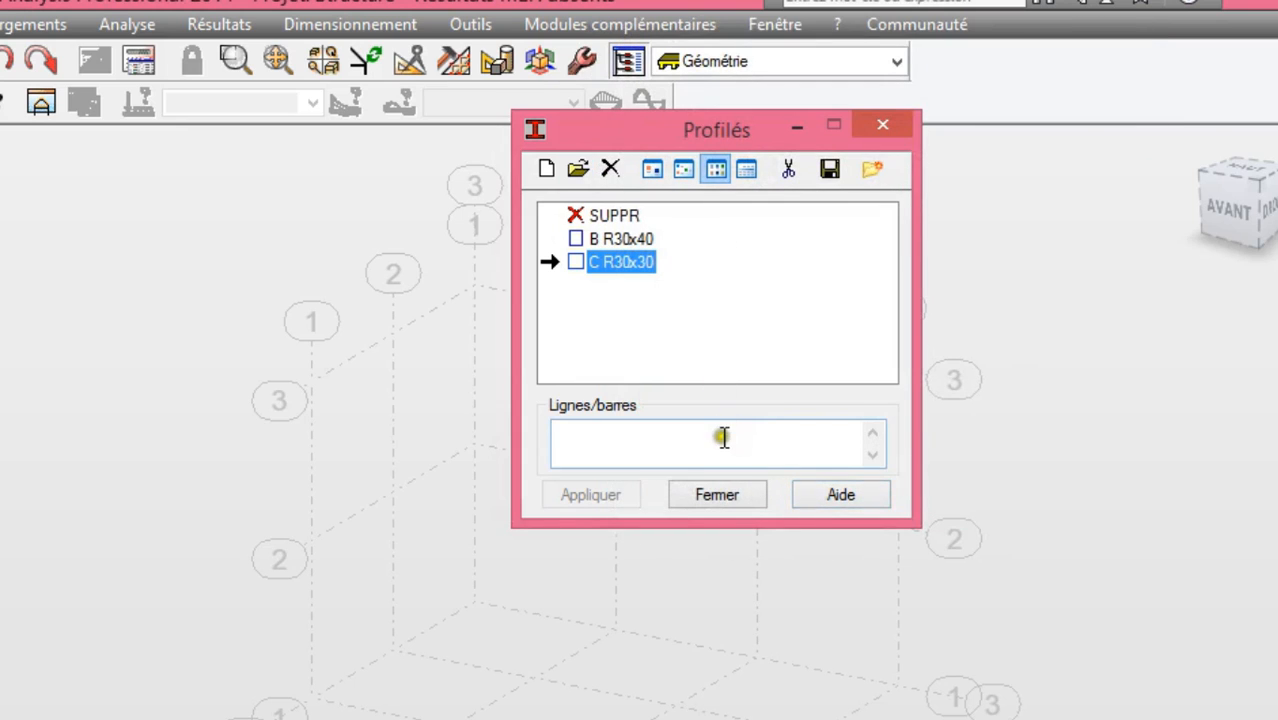
{"action": "left_click", "coordinate": [705, 495]}
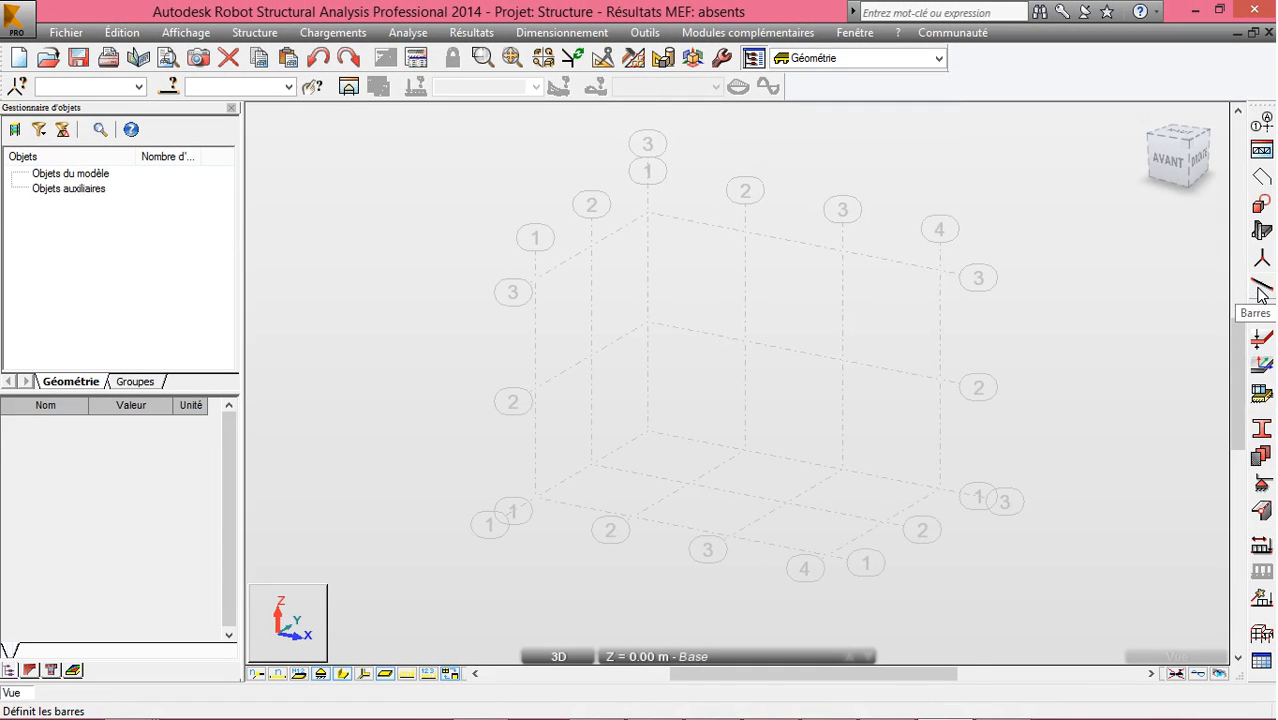
Draw a Poteau BA column with section C R30x30 from 0.00, 0.00, 0.00 to 0.00, 0.00, 6.20
{"action": "left_click", "coordinate": [1260, 291]}
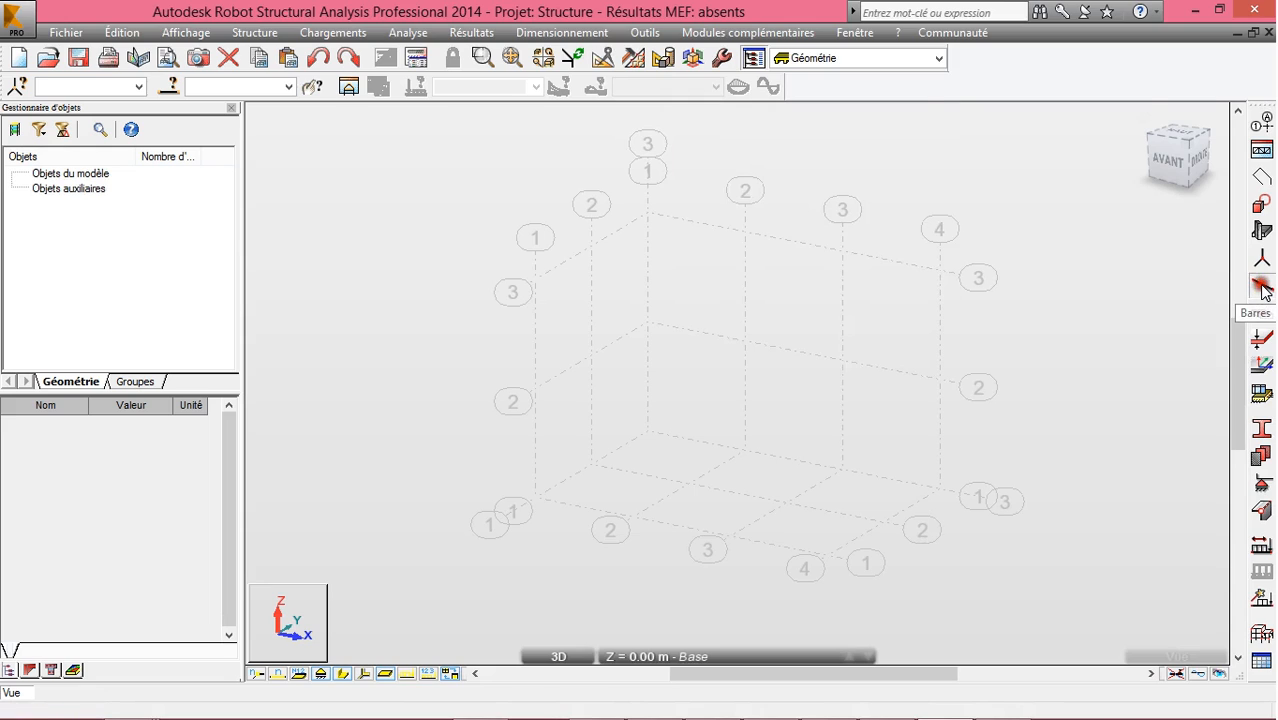
{"action": "left_click", "coordinate": [1261, 289]}
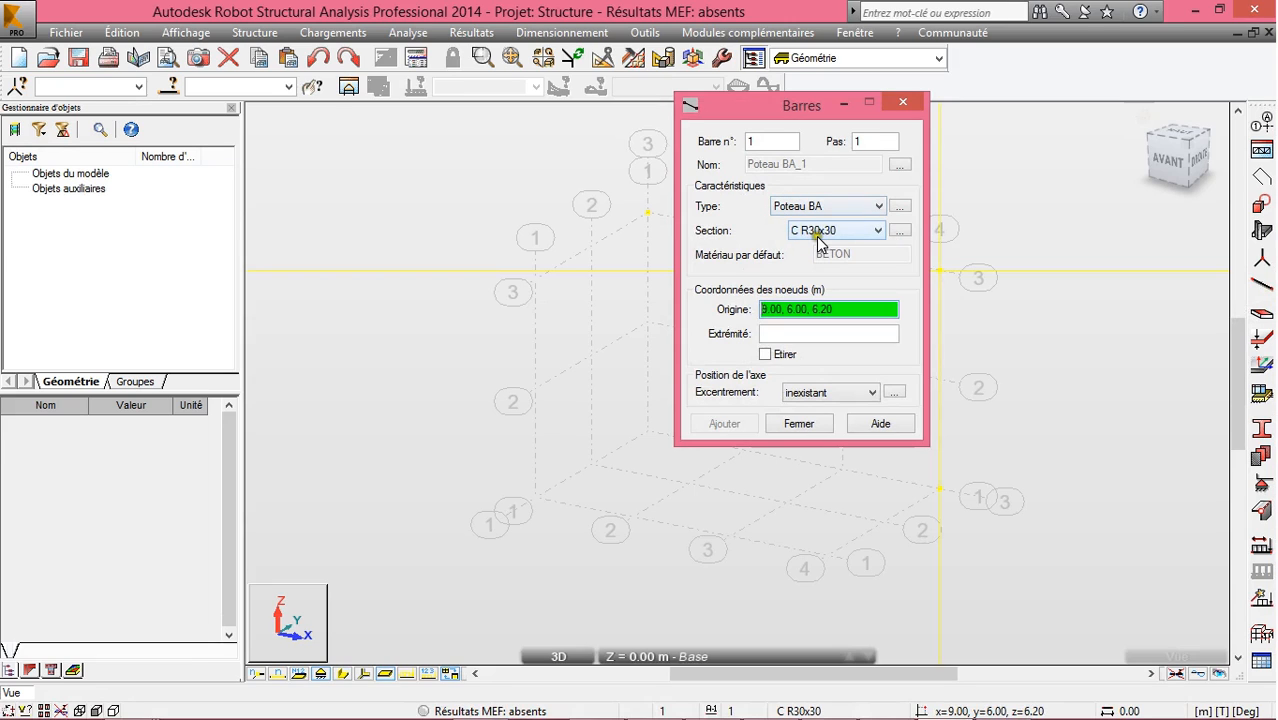
{"action": "left_click", "coordinate": [537, 505]}
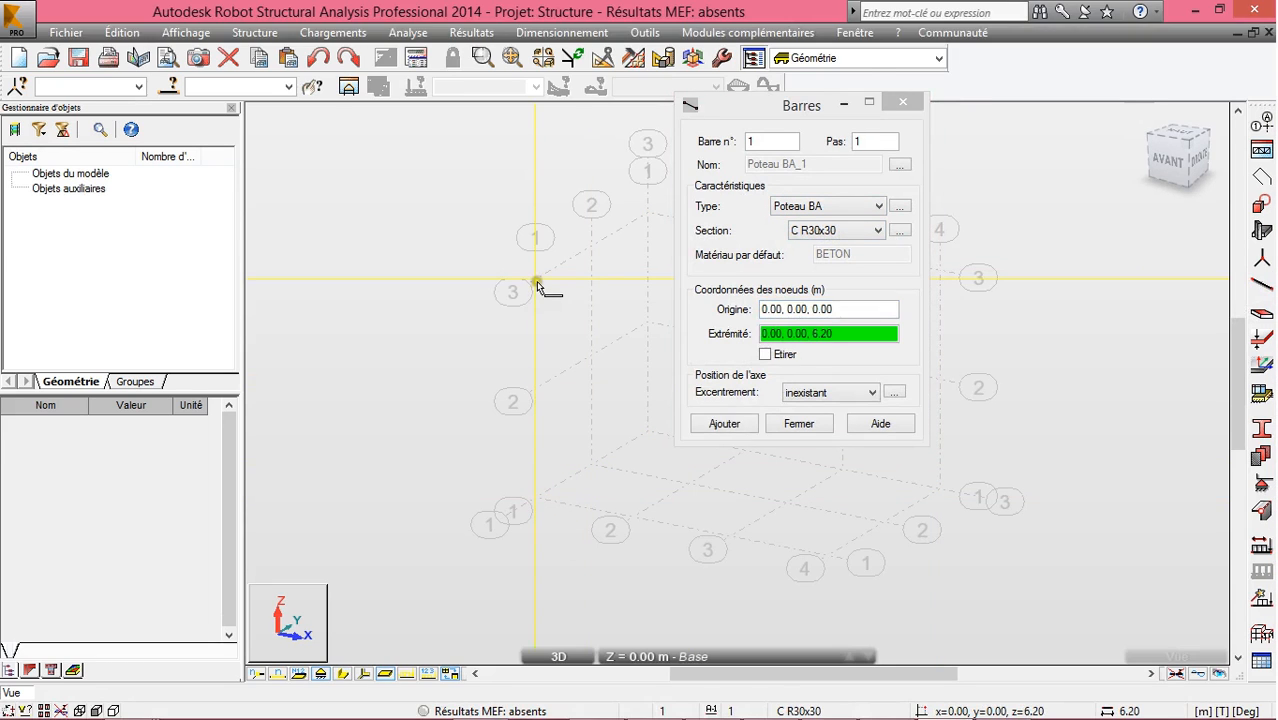
{"action": "left_click", "coordinate": [537, 281]}
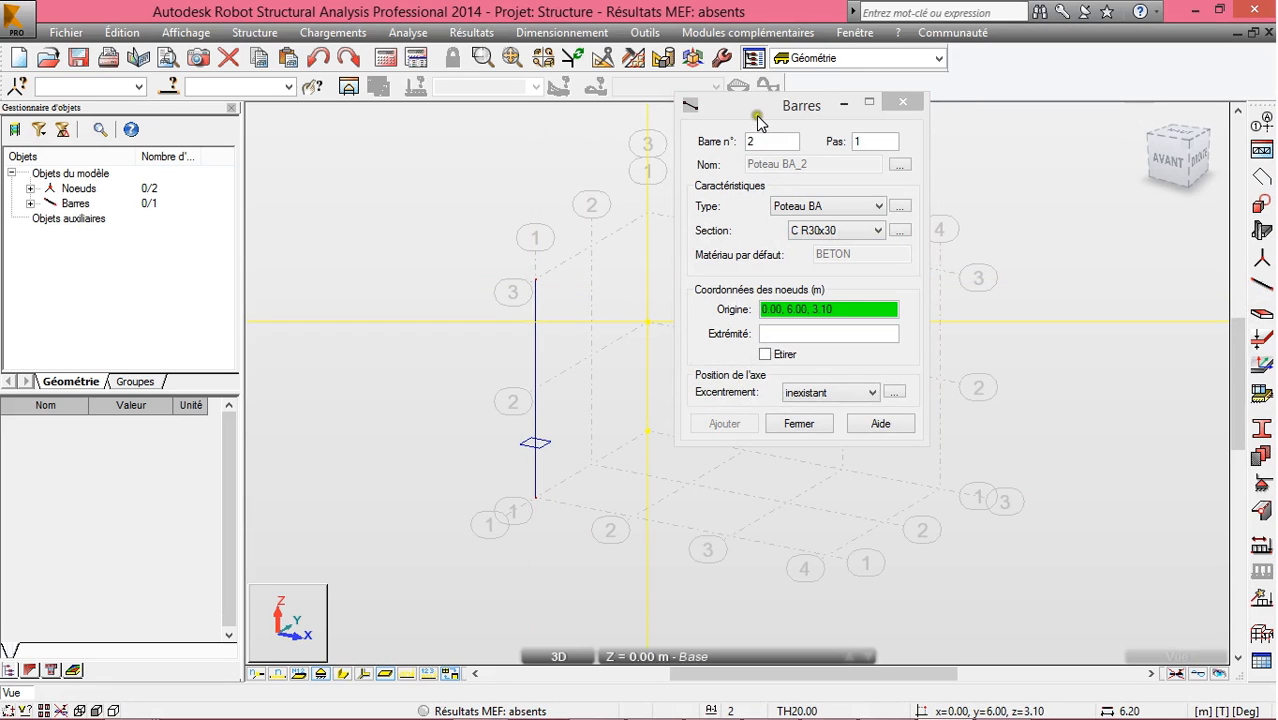
{"action": "left_click", "coordinate": [795, 424]}
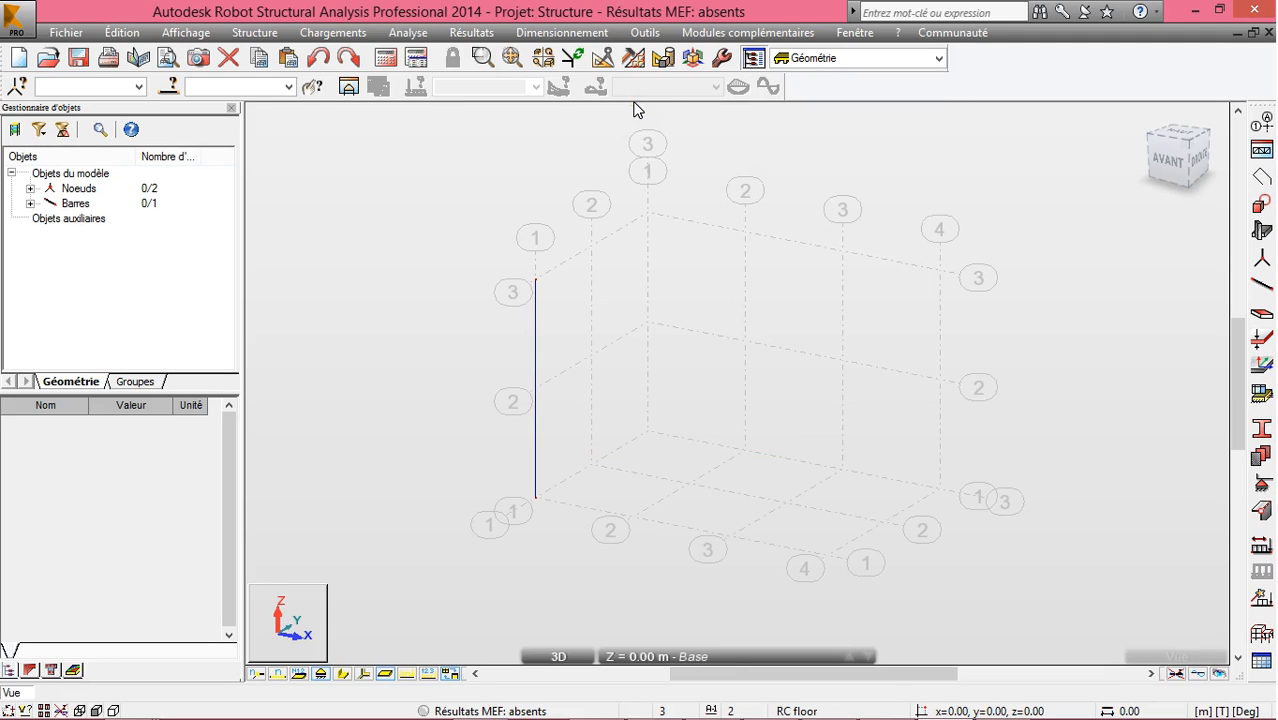
Dock the editing tools beside the view and copy the column twice along Y at 3.00 m spacing
{"action": "left_click", "coordinate": [604, 60]}
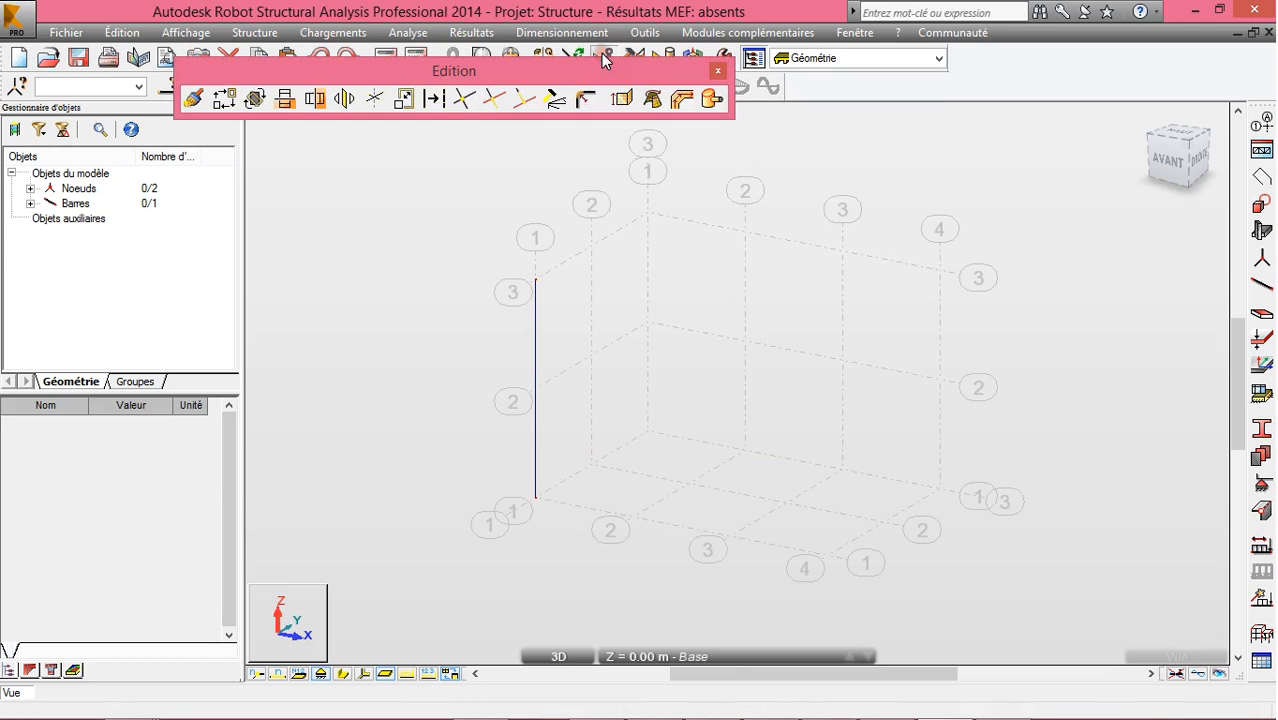
{"action": "left_click_drag", "start_coordinate": [380, 75], "coordinate": [246, 252]}
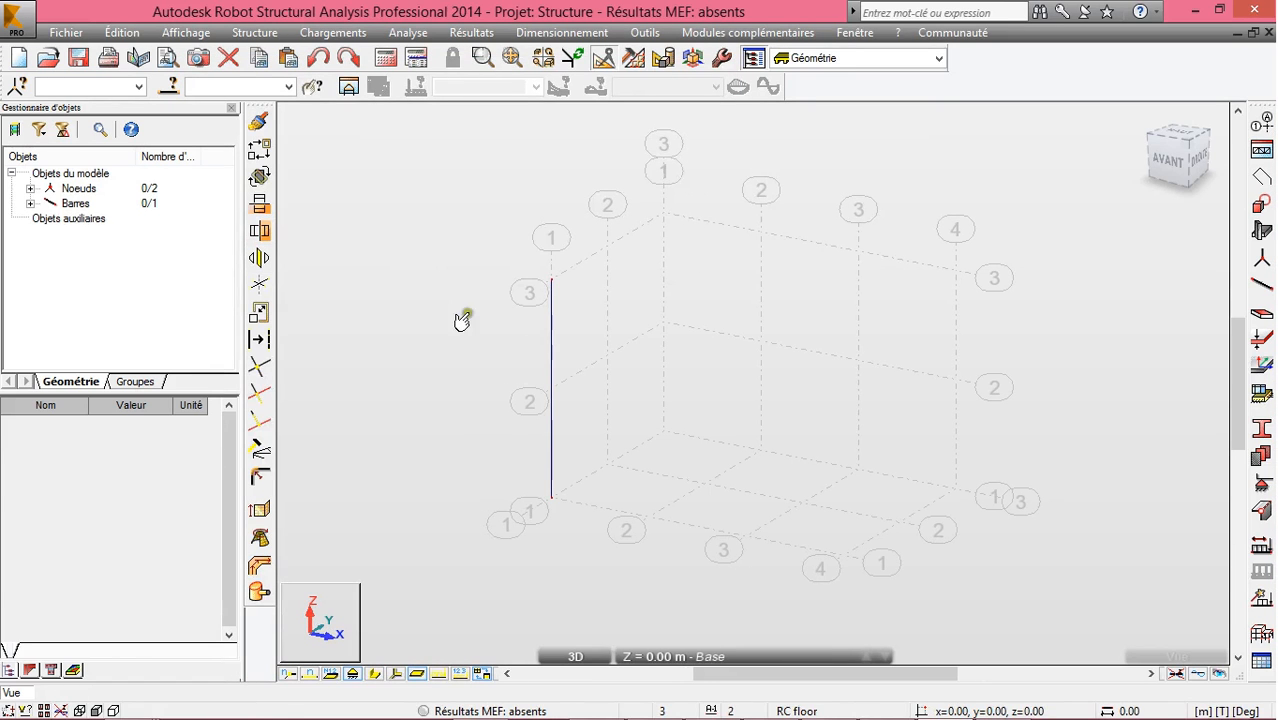
{"action": "left_click", "coordinate": [555, 358]}
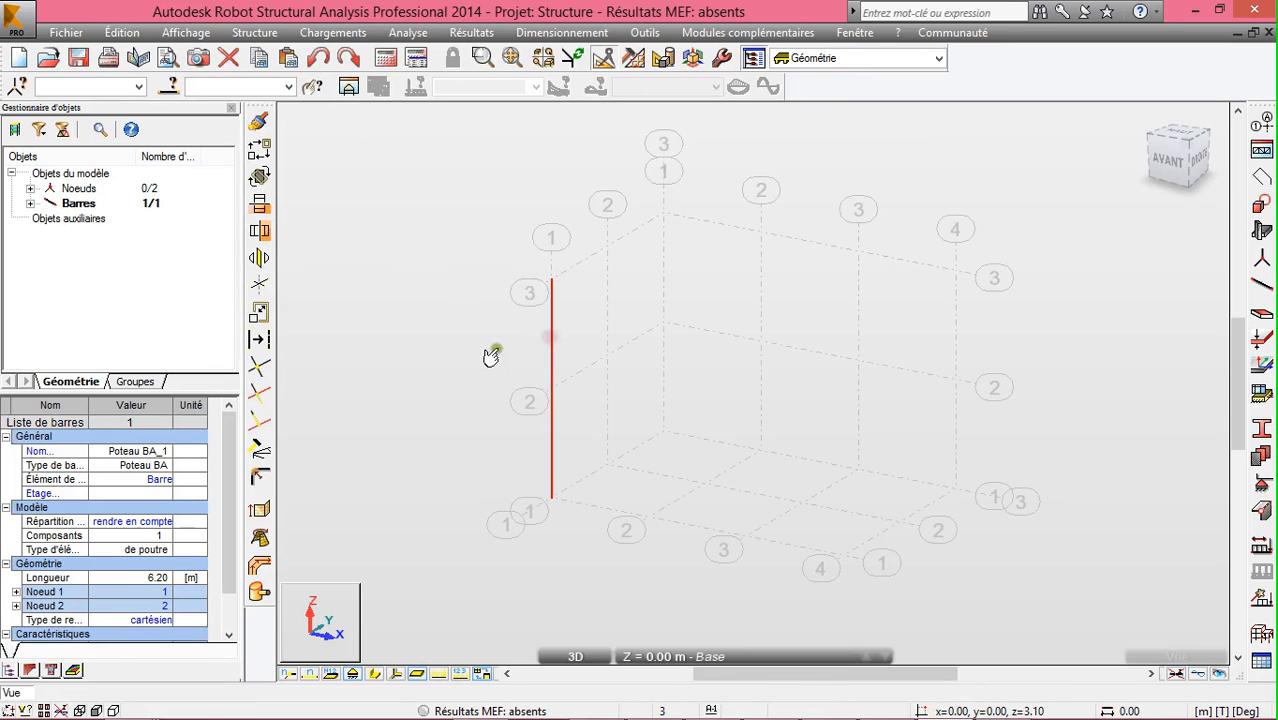
{"action": "left_click", "coordinate": [258, 150]}
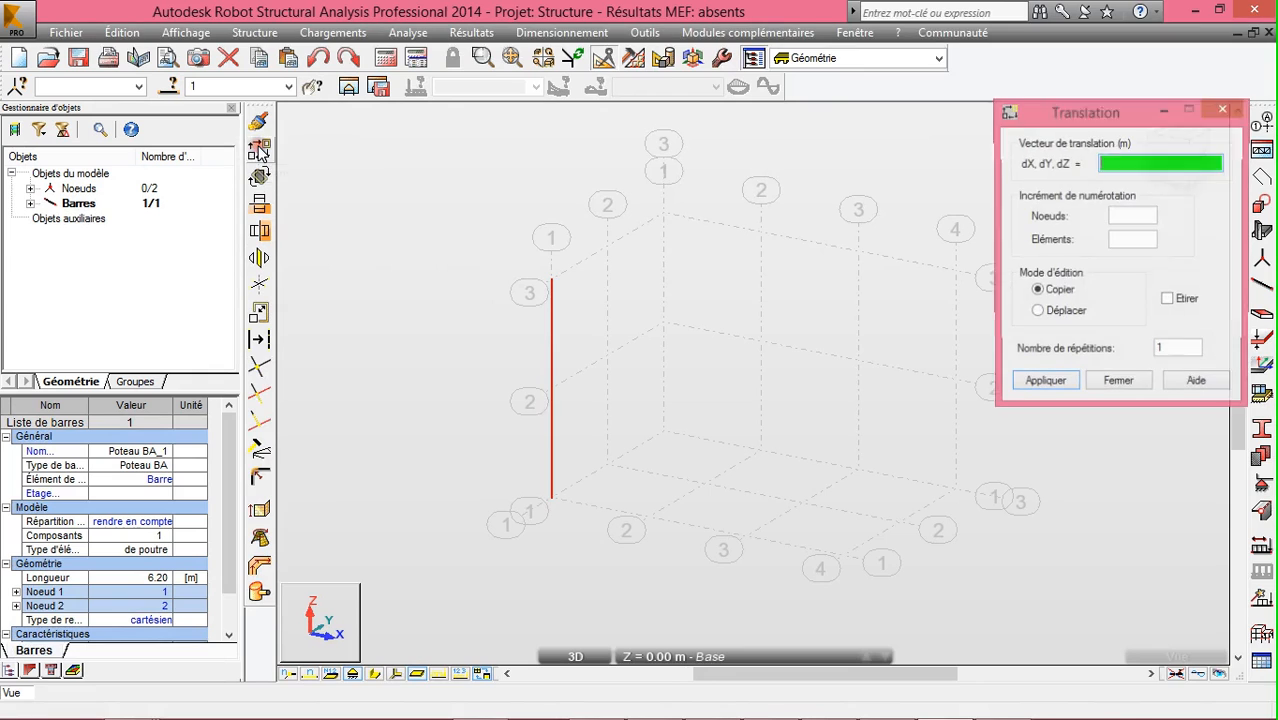
{"action": "left_click", "coordinate": [559, 498]}
{"action": "left_click", "coordinate": [609, 467]}
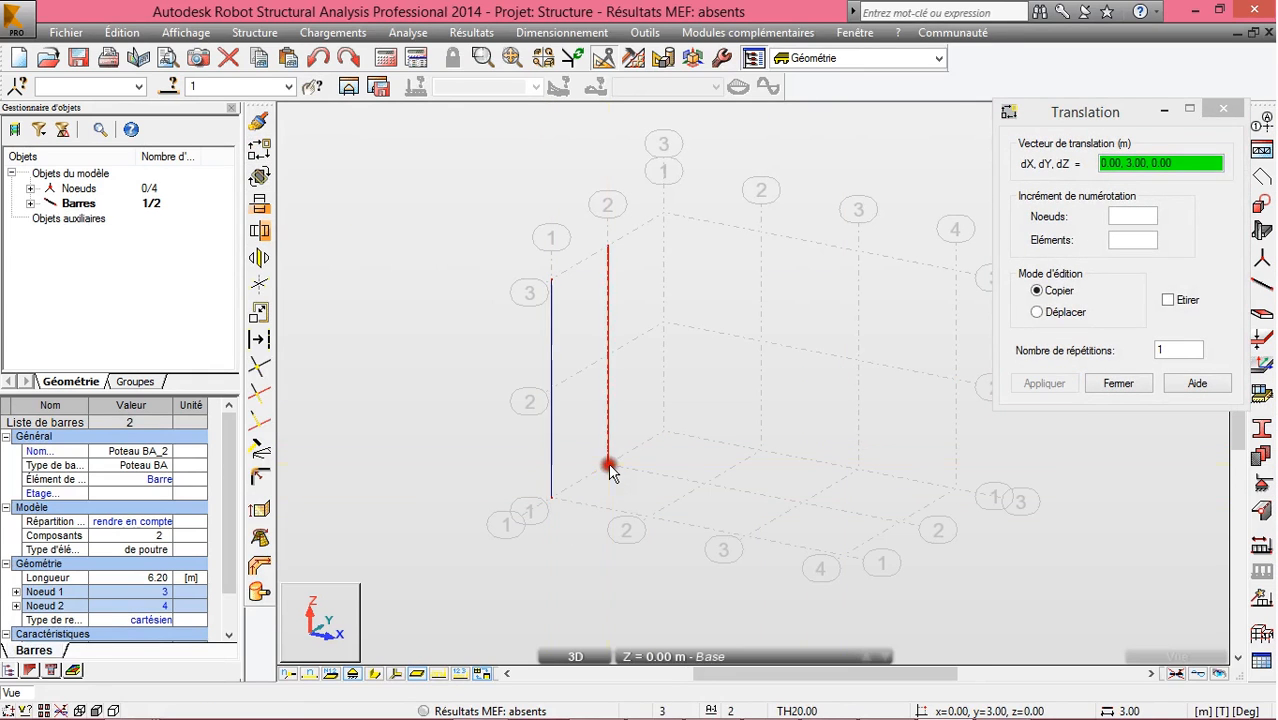
{"action": "left_click", "coordinate": [609, 468]}
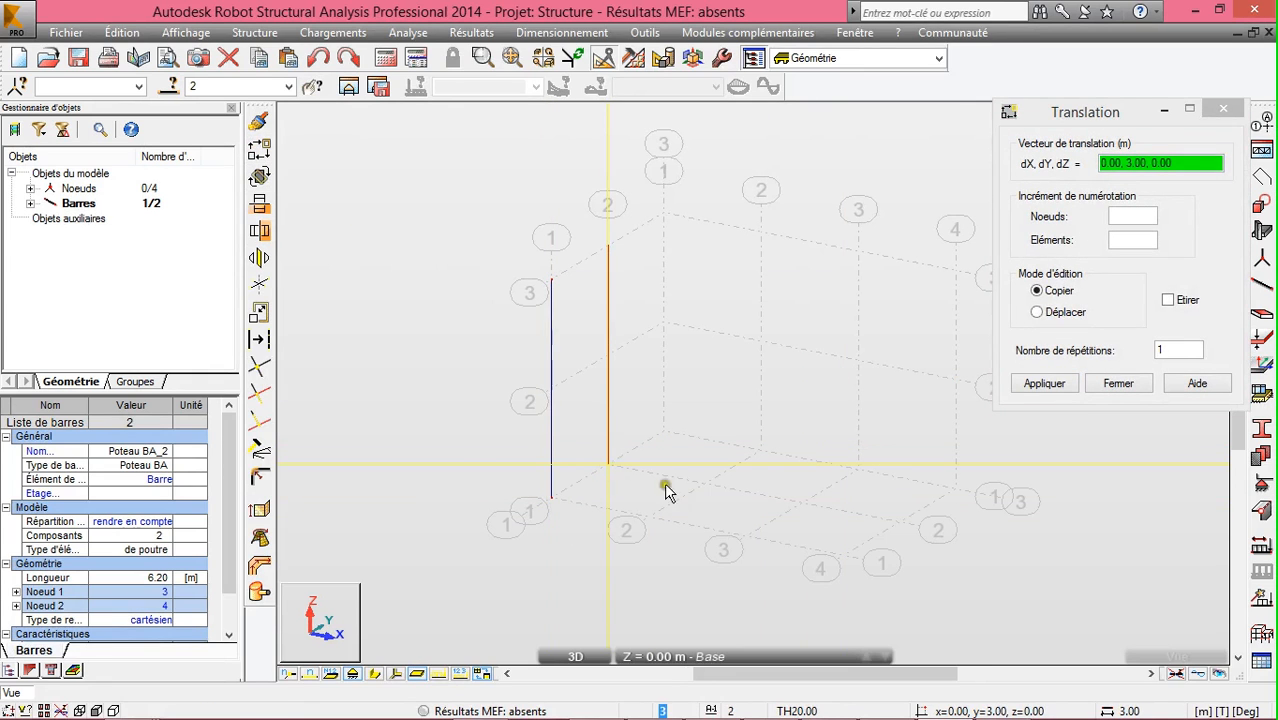
{"action": "left_click", "coordinate": [1045, 384]}
{"action": "left_click", "coordinate": [660, 298]}
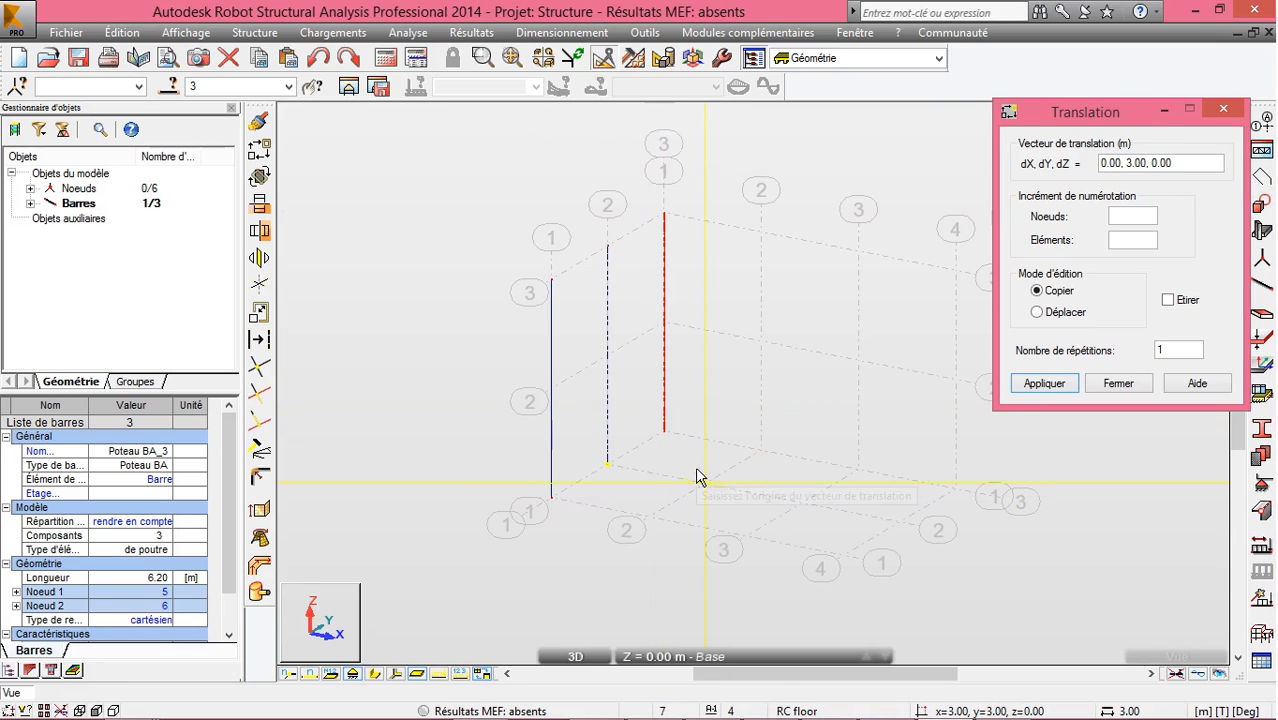
{"action": "left_click", "coordinate": [1128, 383]}
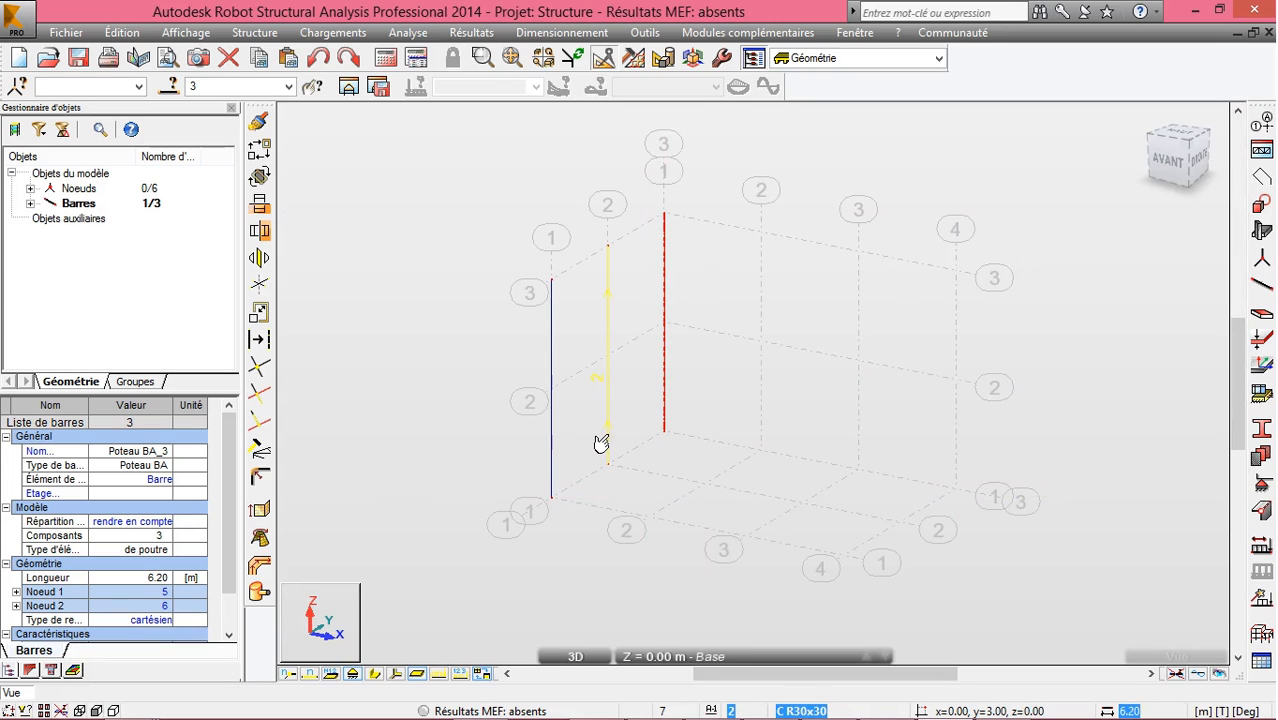
Select all three columns and copy them along X by 3.00 m three times, up to grid line 4
{"action": "left_click", "coordinate": [601, 440]}
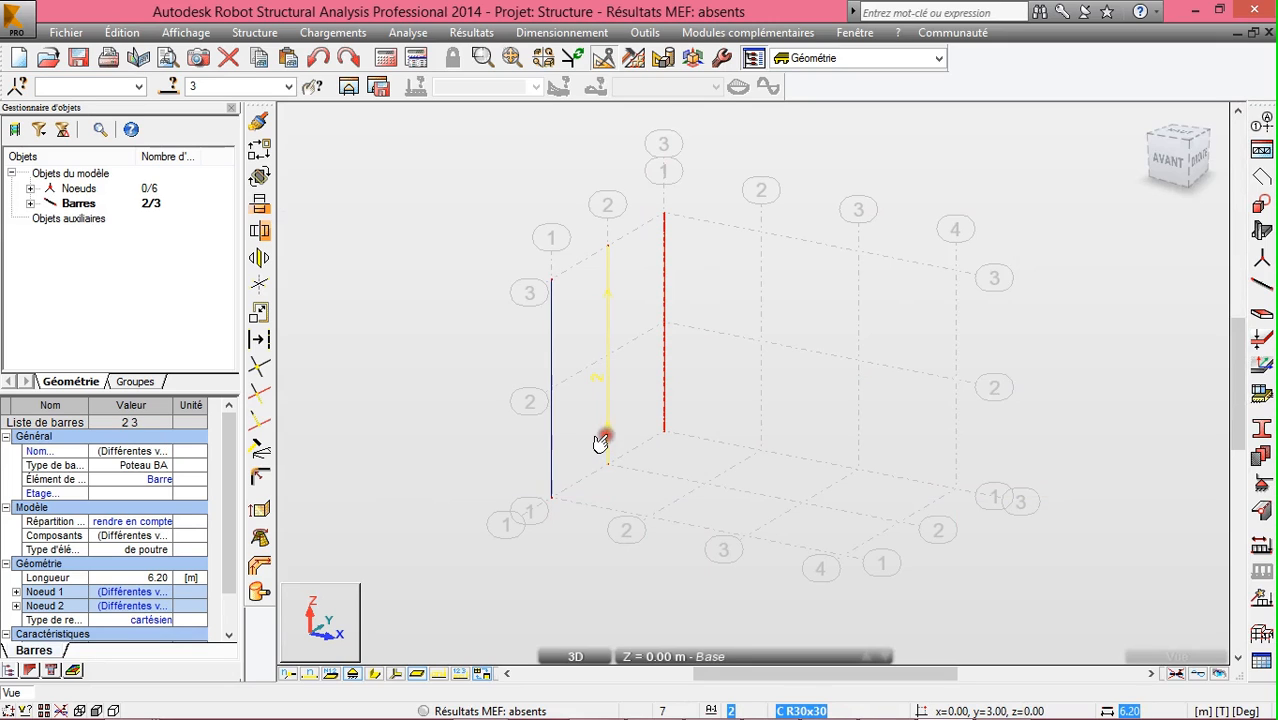
{"action": "left_click", "coordinate": [544, 484]}
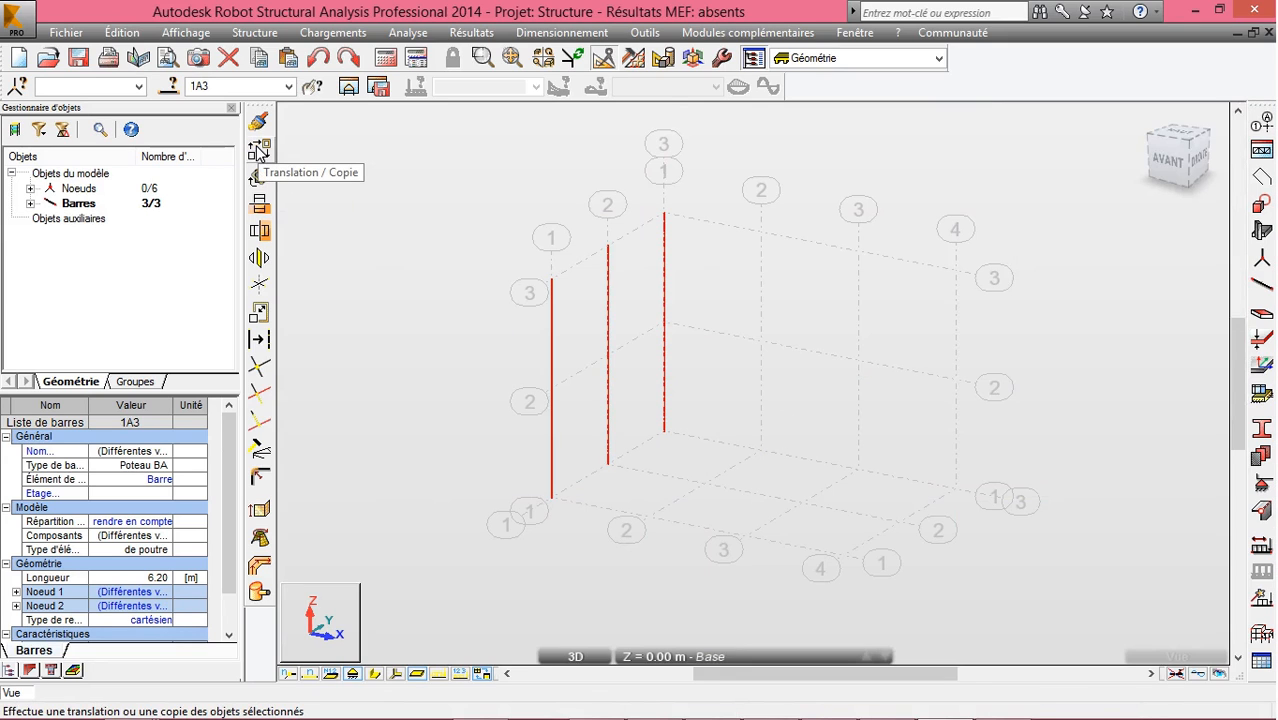
{"action": "left_click", "coordinate": [258, 150]}
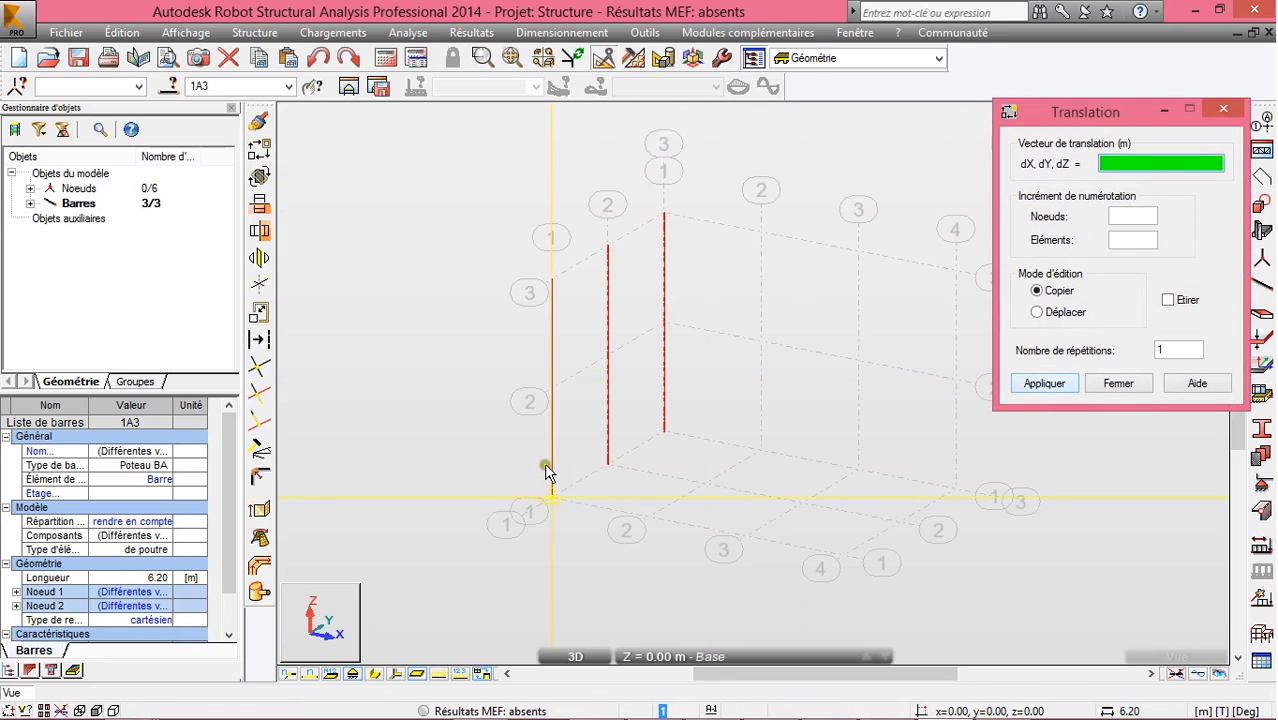
{"action": "left_click", "coordinate": [665, 432]}
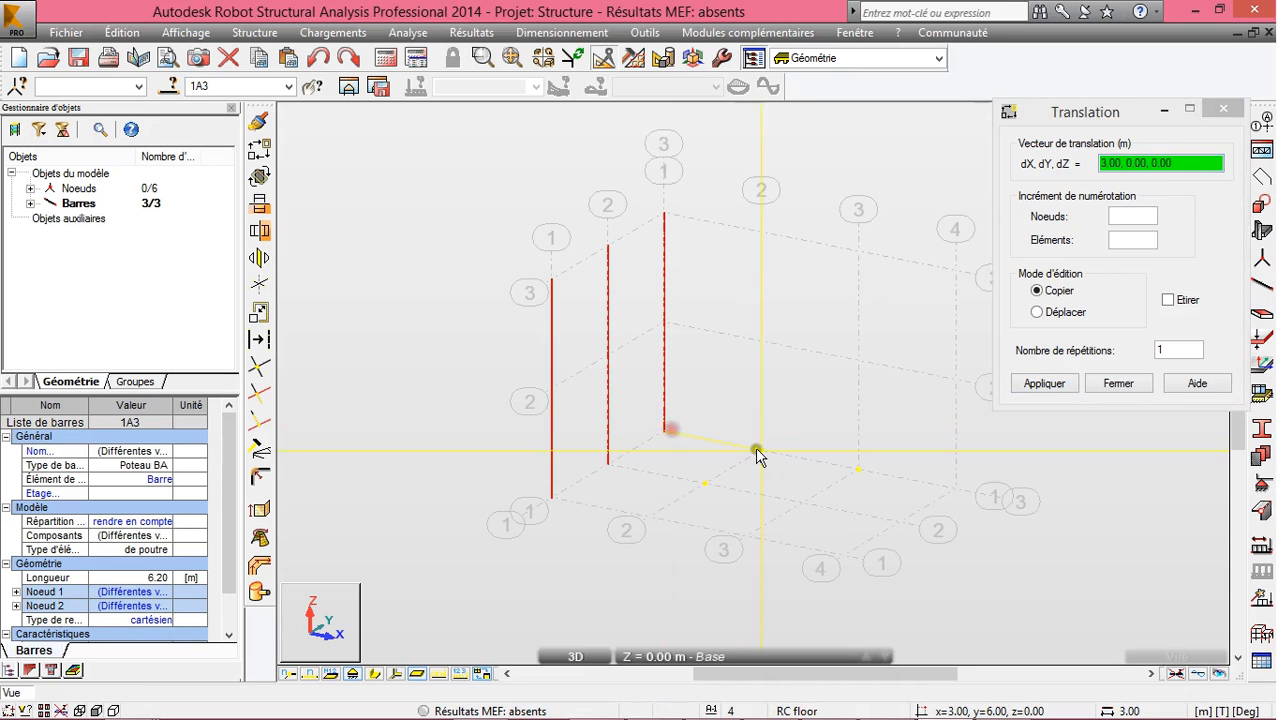
{"action": "left_click", "coordinate": [758, 452]}
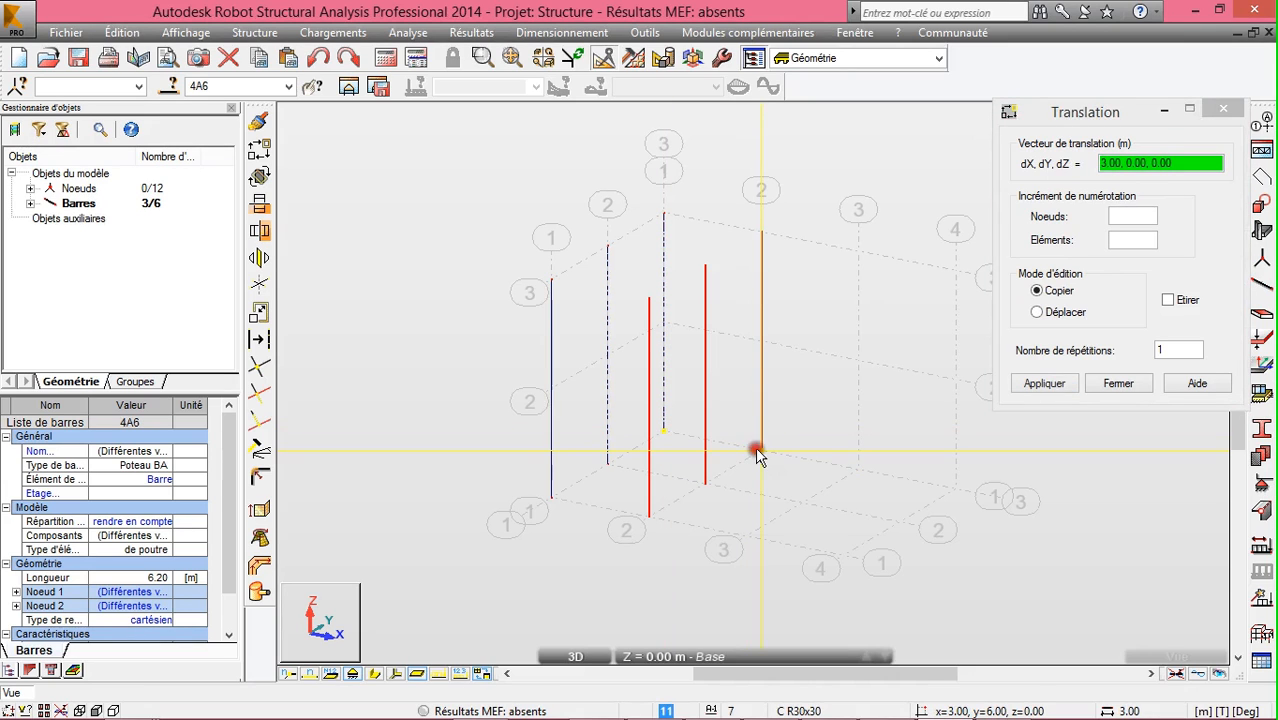
{"action": "left_click", "coordinate": [1056, 385]}
{"action": "left_click", "coordinate": [1056, 386]}
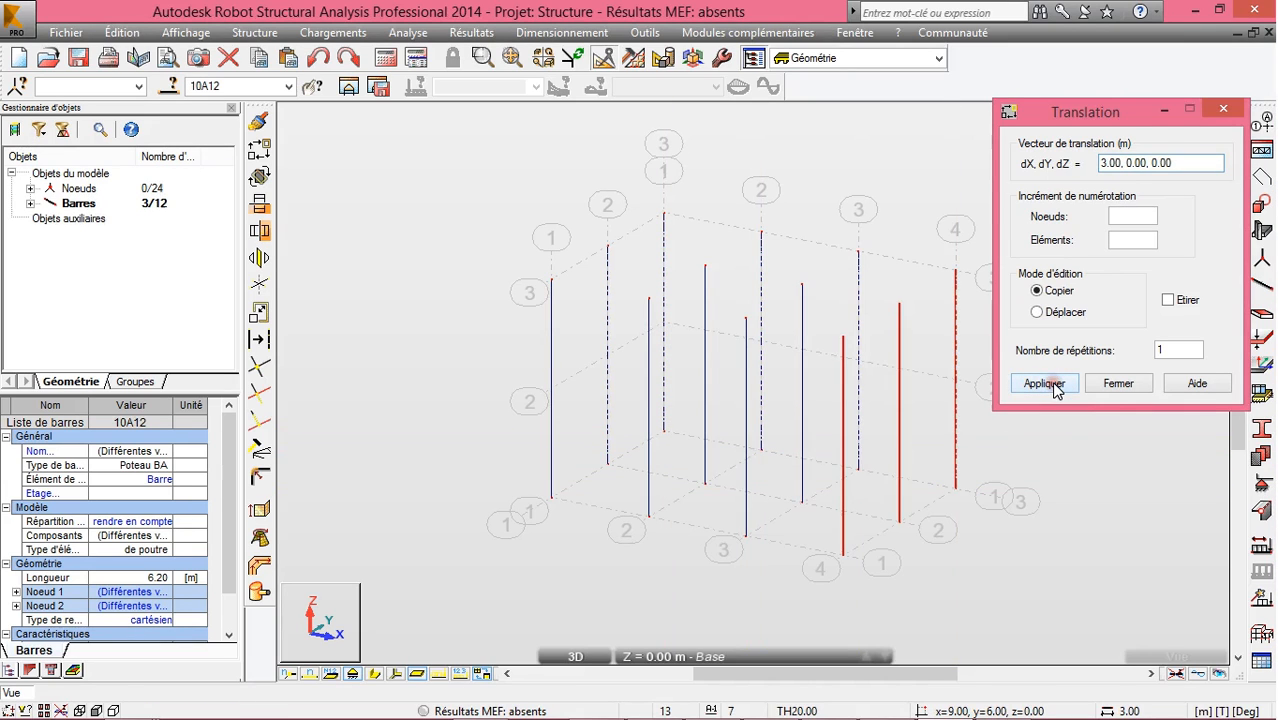
{"action": "left_click", "coordinate": [1120, 384]}
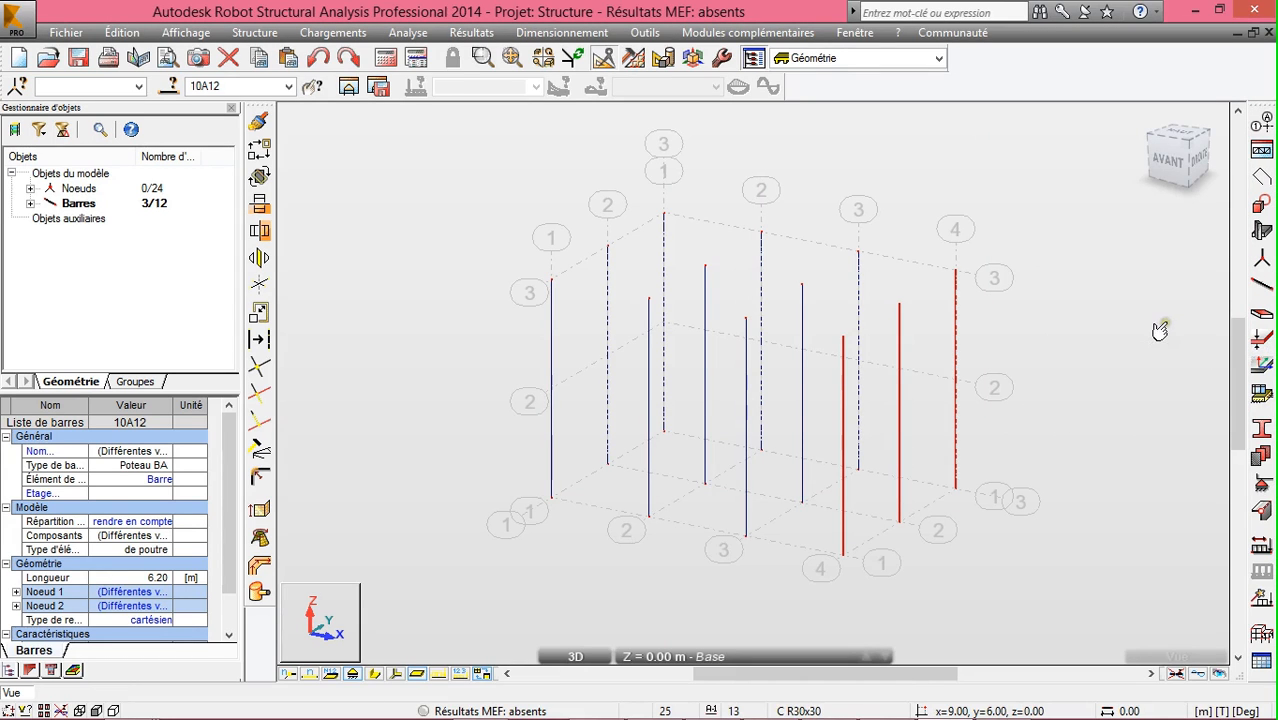
Draw a Poutre BA beam with section B R30x40 from 0.00, 0.00, 3.10 to 0.00, 6.00, 3.10
{"action": "left_click", "coordinate": [1262, 285]}
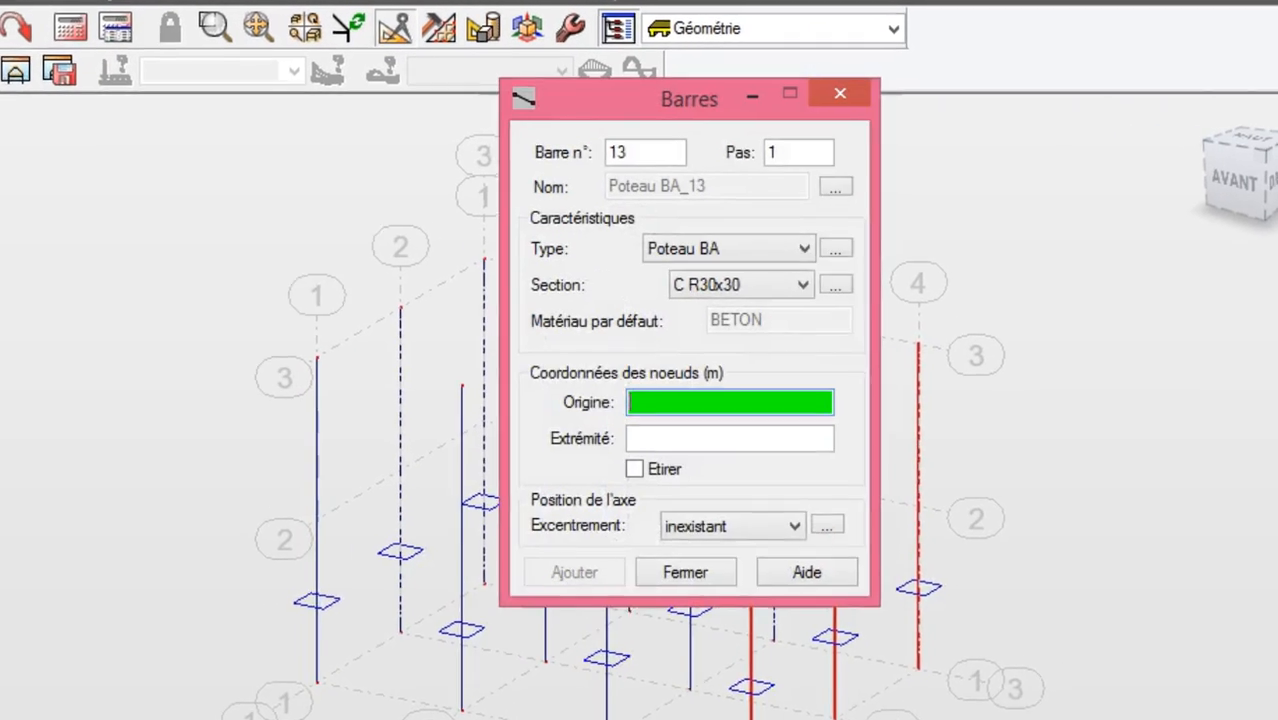
{"action": "left_click", "coordinate": [710, 256]}
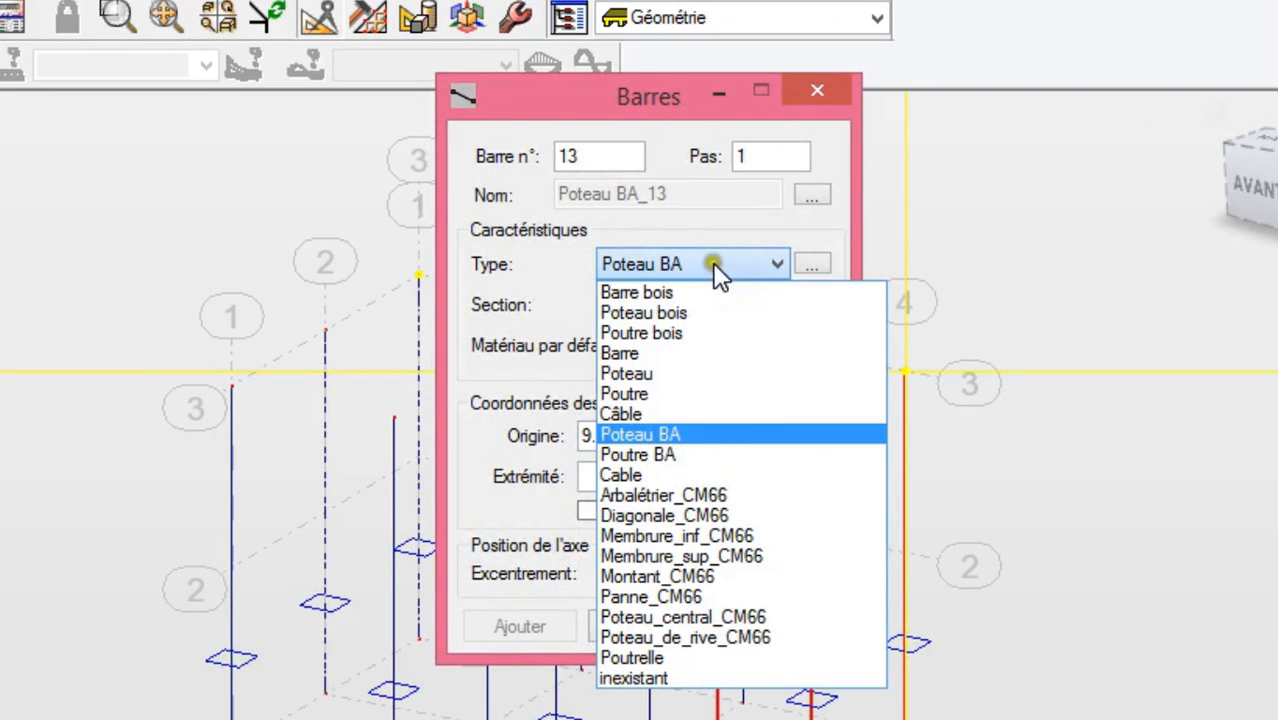
{"action": "left_click", "coordinate": [668, 456]}
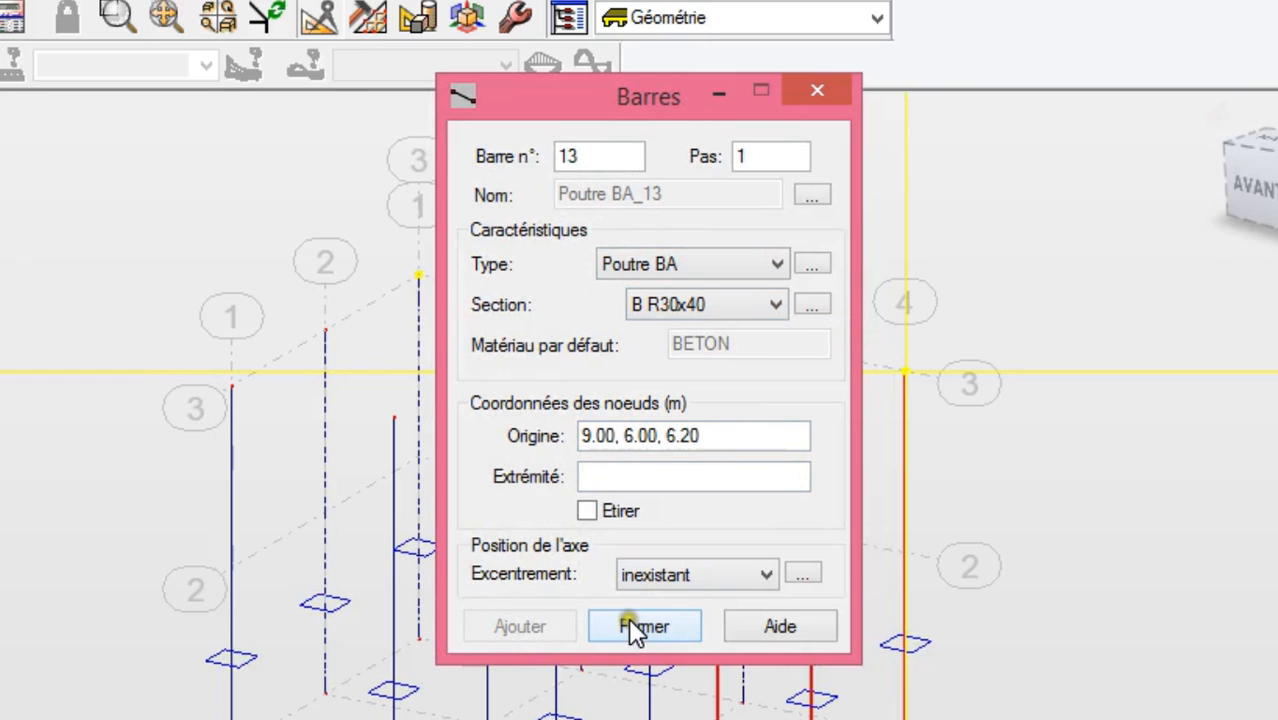
{"action": "left_click_drag", "start_coordinate": [566, 105], "coordinate": [1033, 522]}
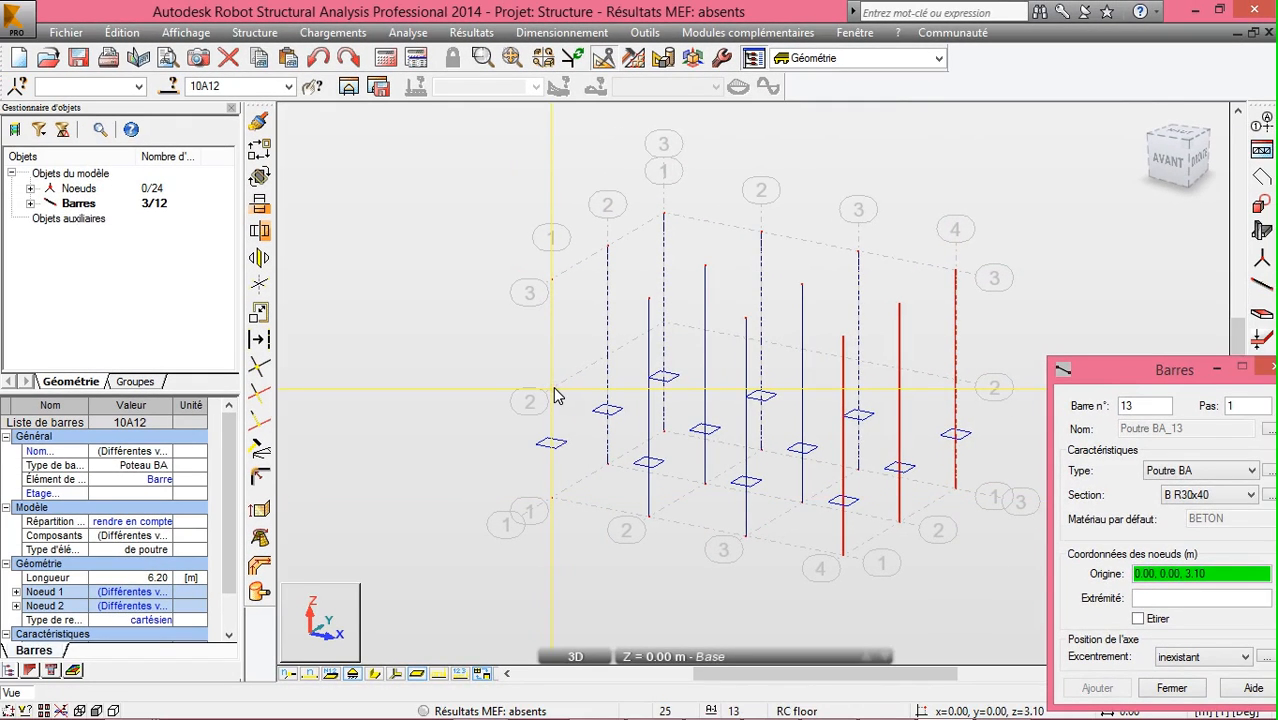
{"action": "left_click", "coordinate": [557, 394]}
{"action": "left_click", "coordinate": [660, 332]}
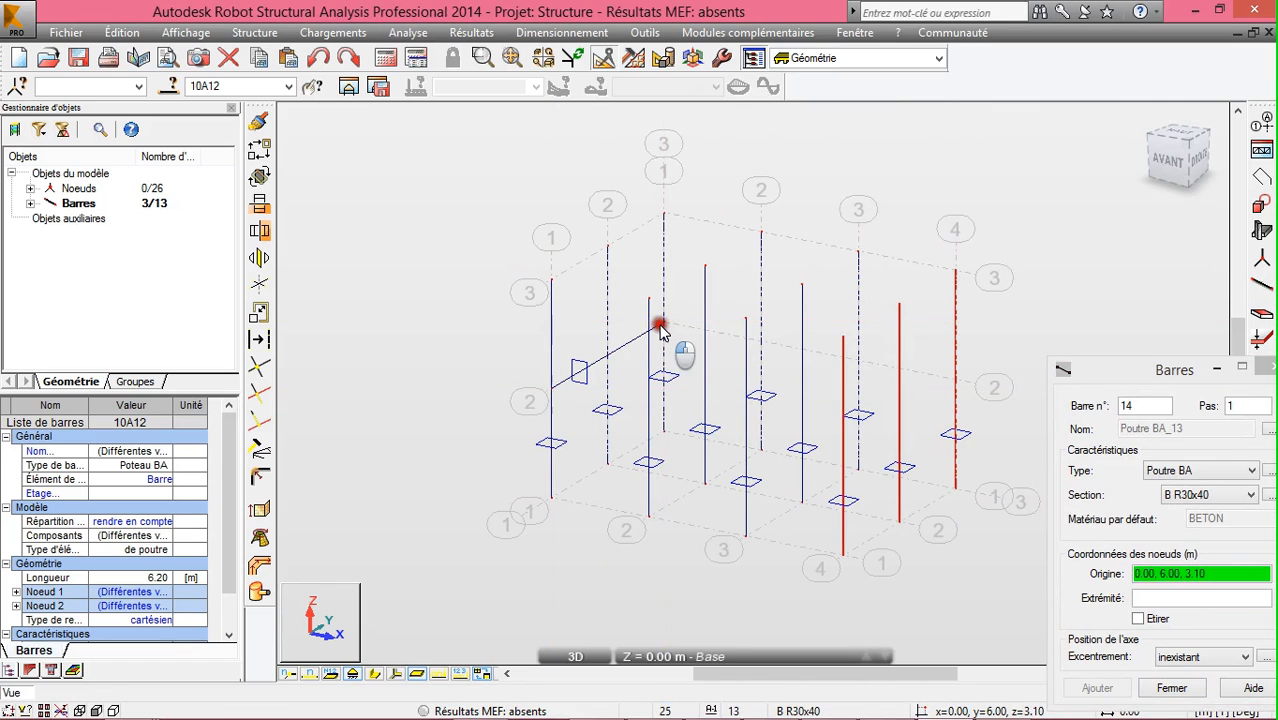
{"action": "left_click", "coordinate": [1160, 692]}
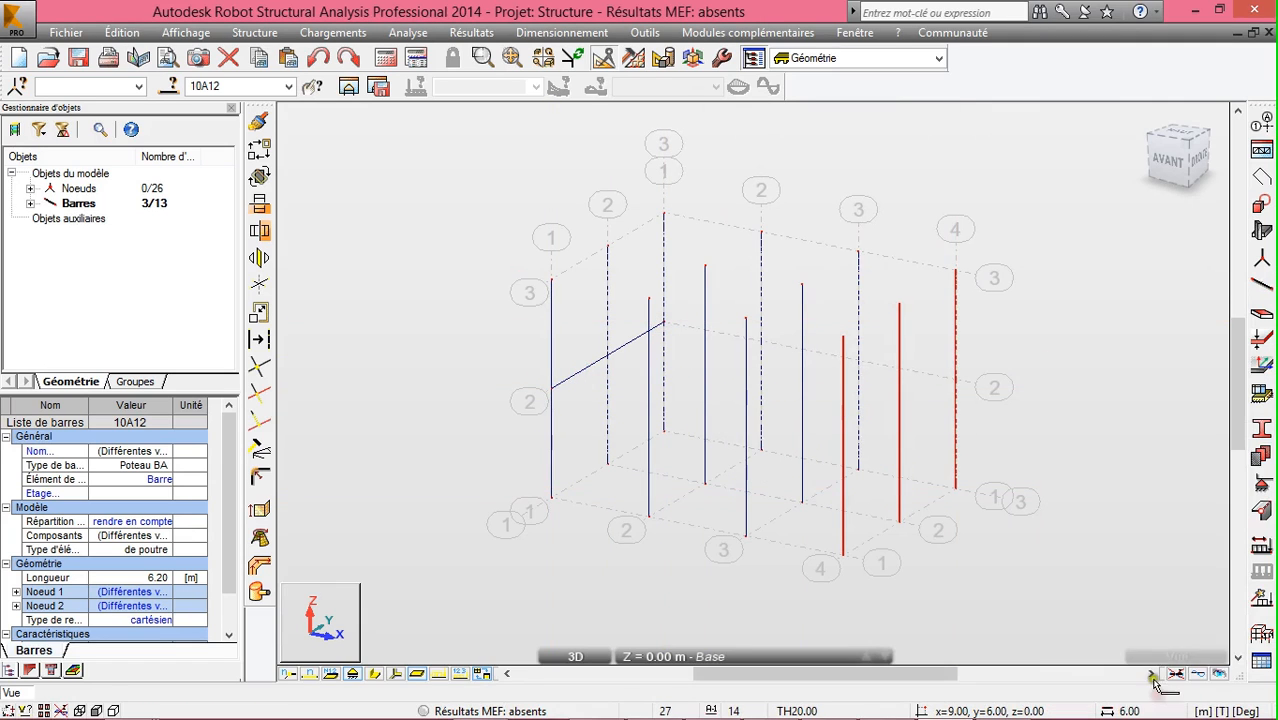
Copy the new beam along X by 3.00 m three times, up to grid line 4
{"action": "left_click", "coordinate": [580, 372]}
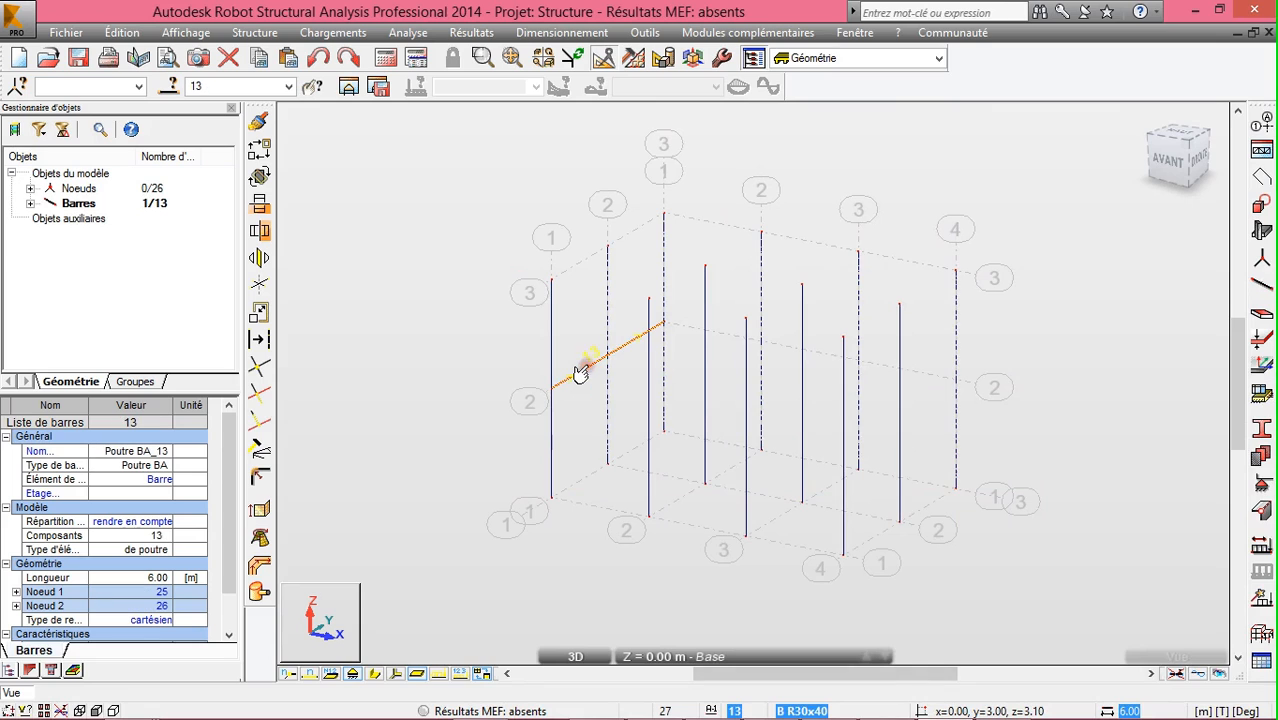
{"action": "left_click", "coordinate": [257, 150]}
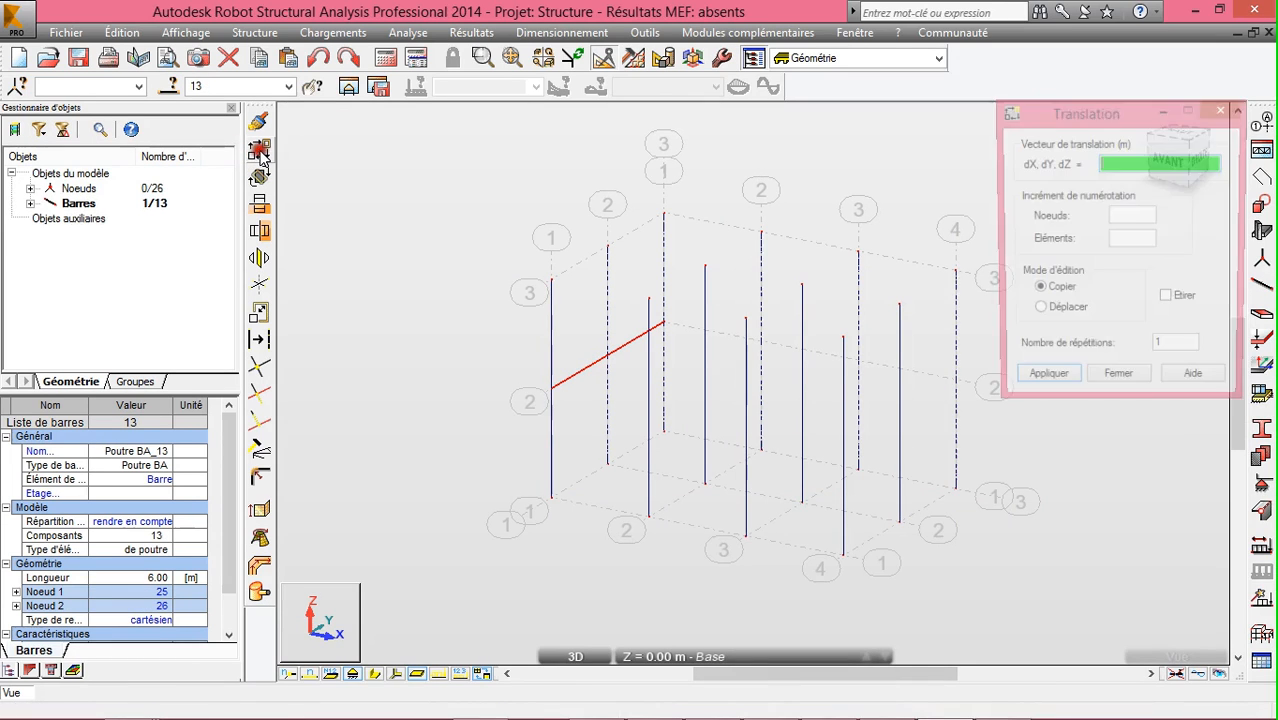
{"action": "left_click", "coordinate": [661, 327]}
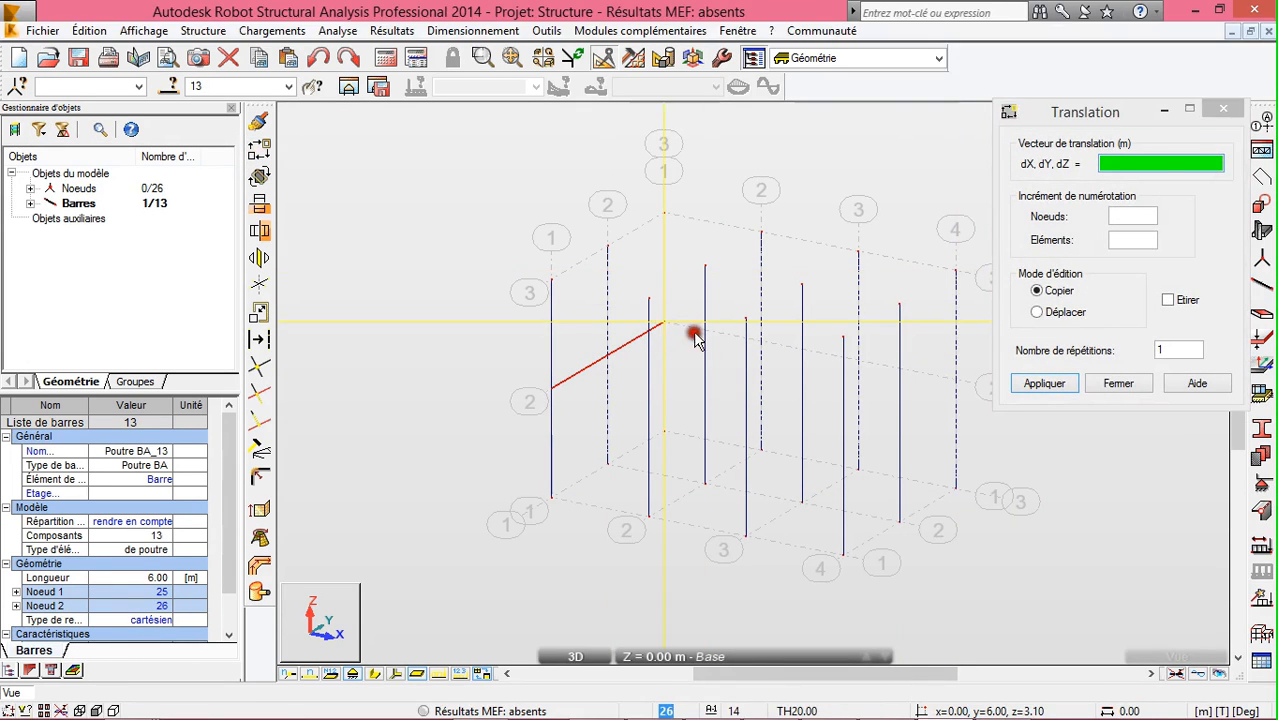
{"action": "left_click", "coordinate": [757, 343]}
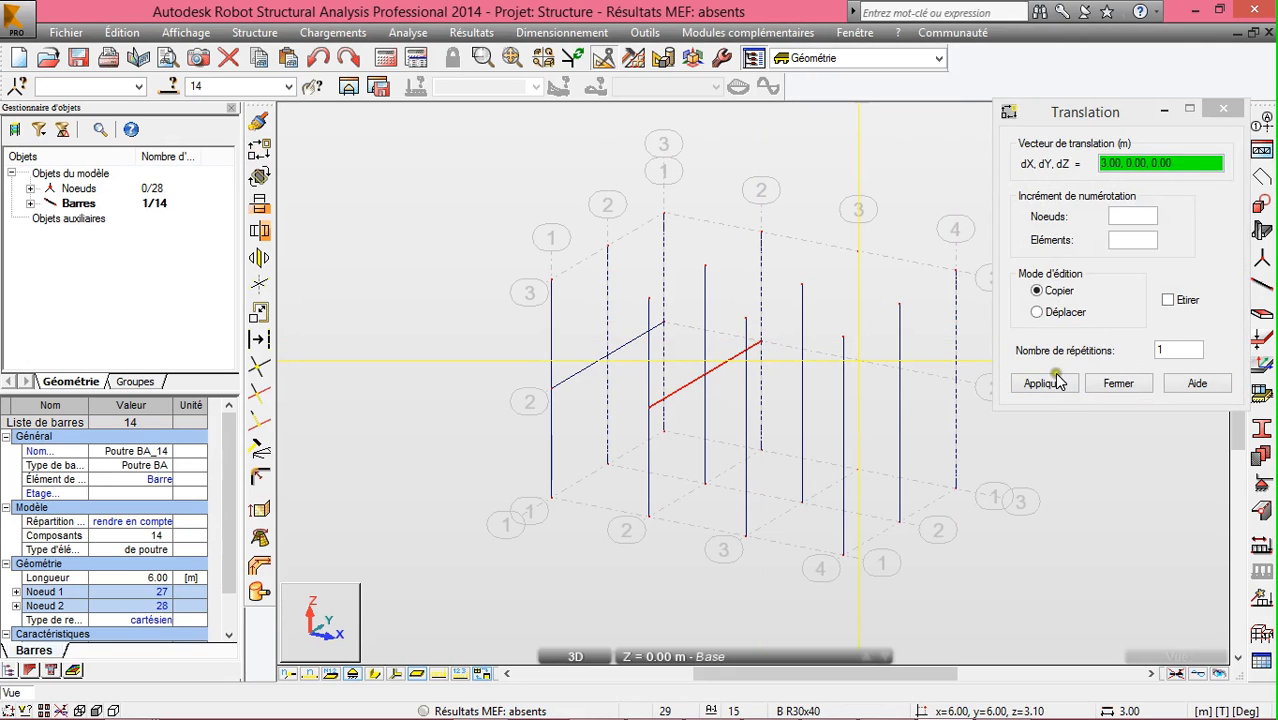
{"action": "left_click", "coordinate": [1046, 385]}
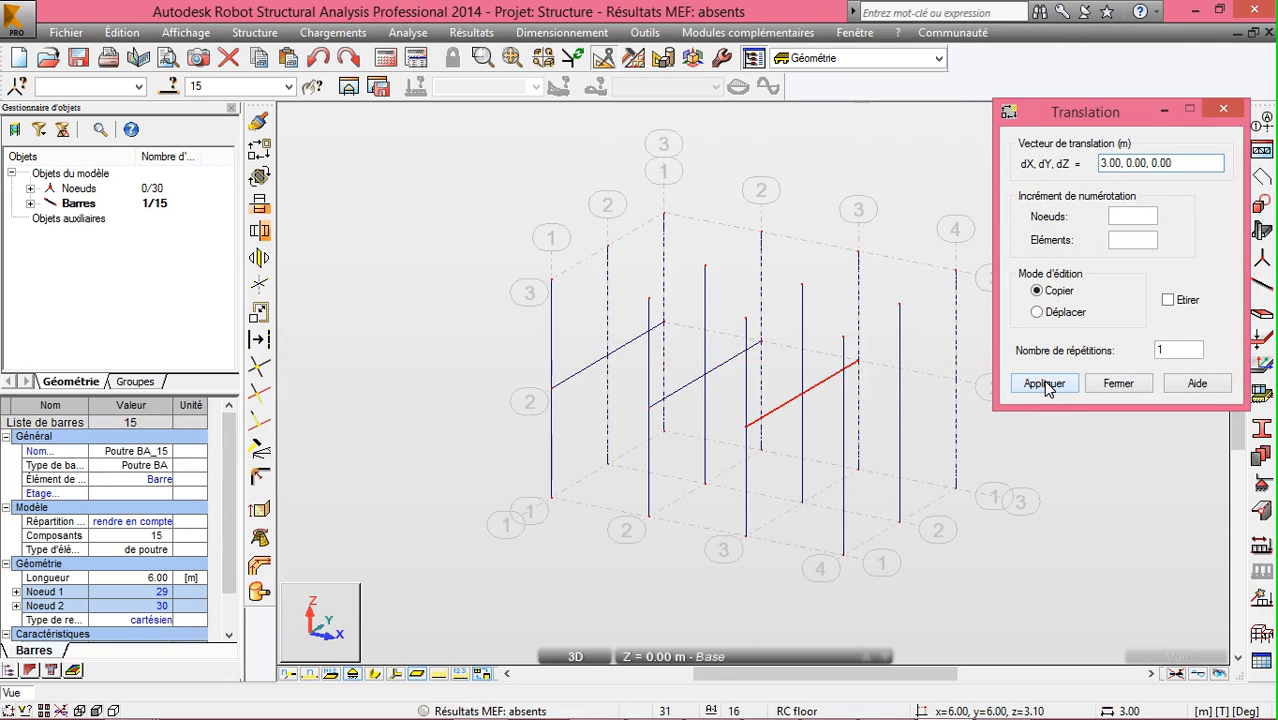
{"action": "left_click", "coordinate": [1046, 385]}
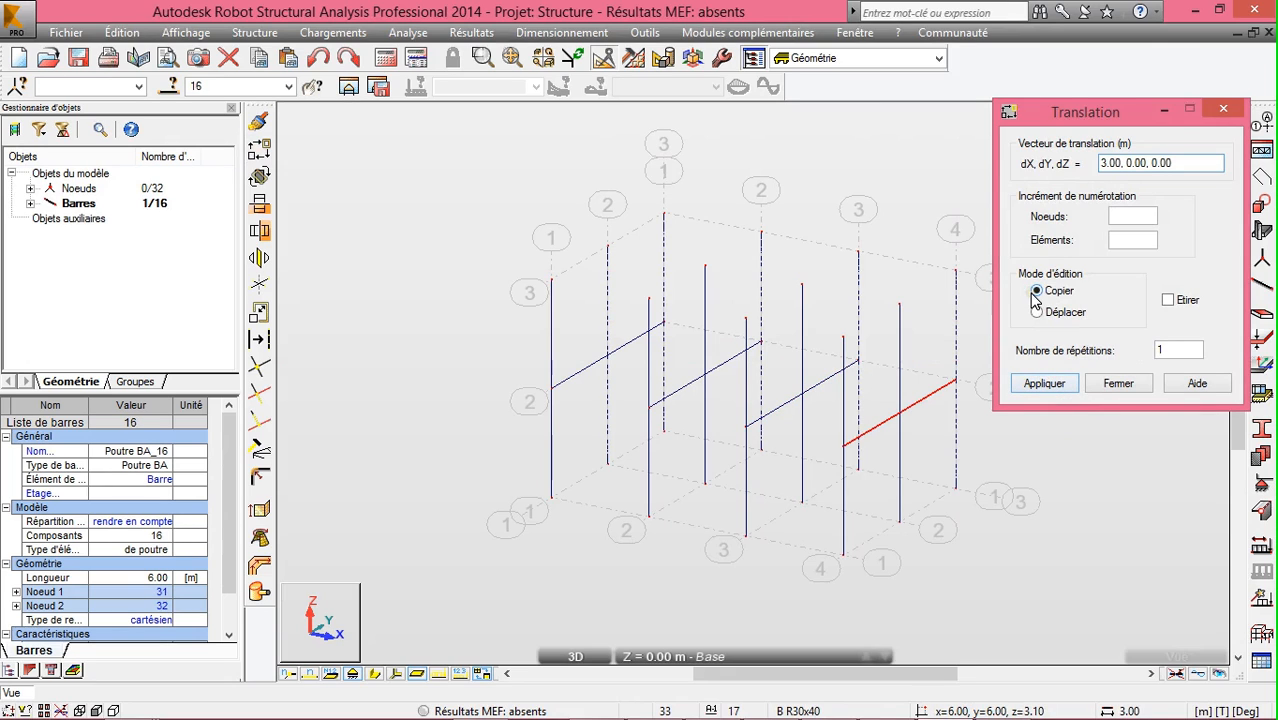
{"action": "left_click", "coordinate": [1120, 384]}
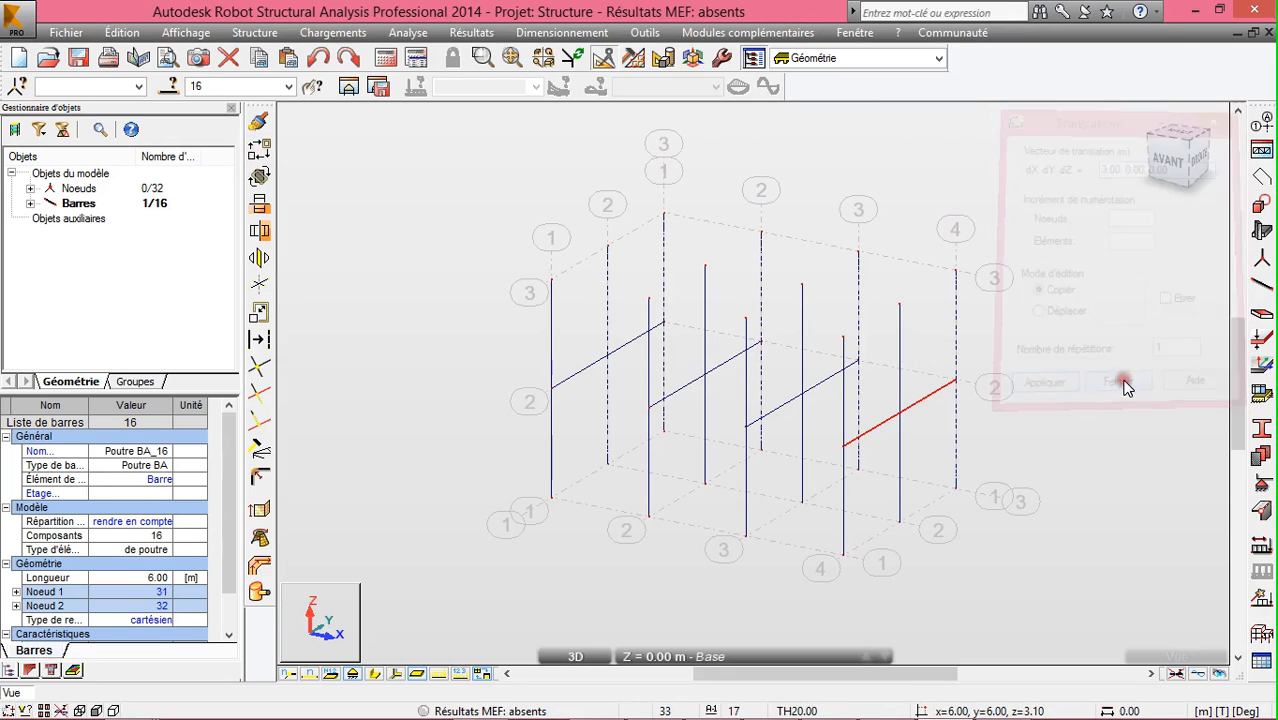
Select all four transverse beams and copy them up by 3.10 m to the roof level
{"action": "left_click", "coordinate": [775, 411], "text": "ctrl"}
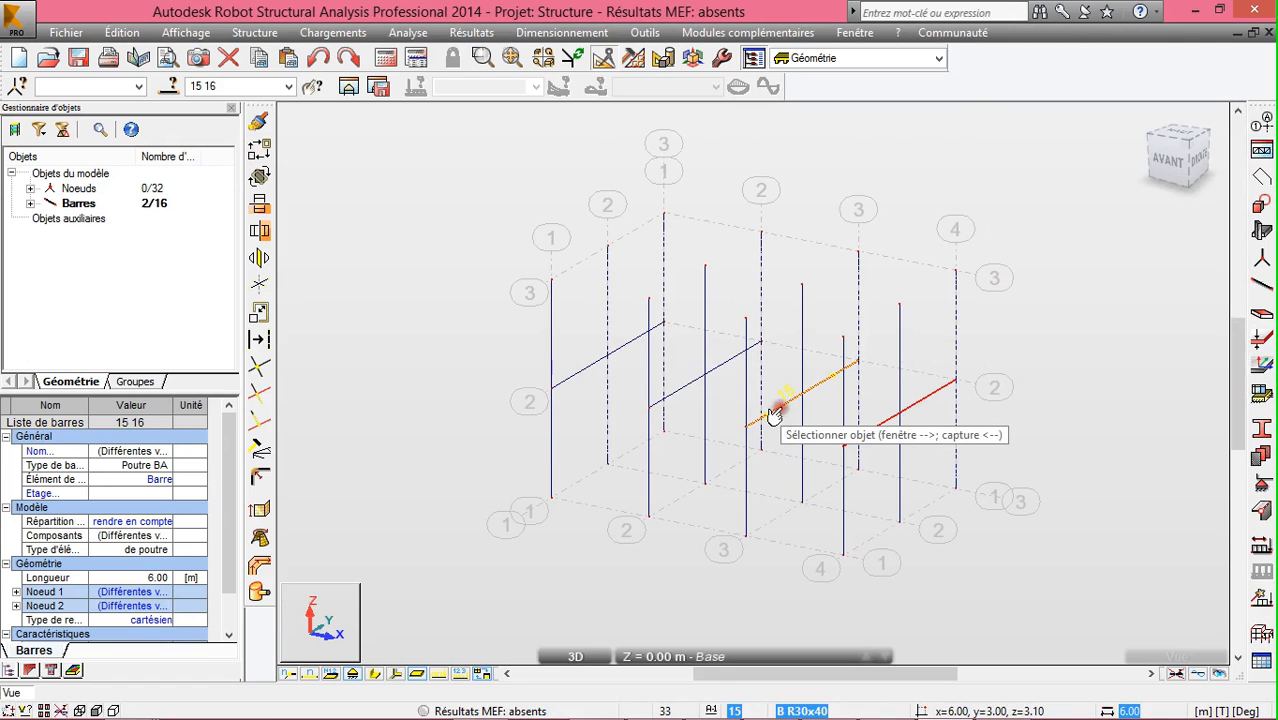
{"action": "left_click", "coordinate": [672, 388], "text": "ctrl"}
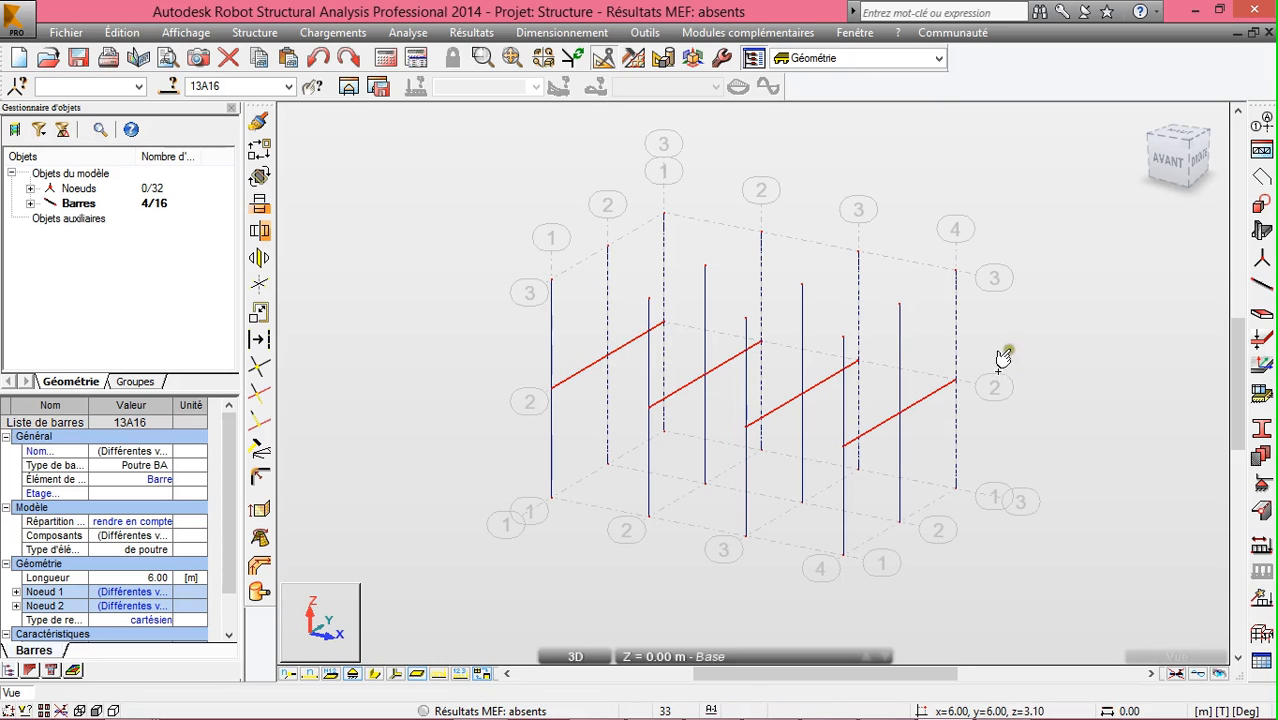
{"action": "left_click", "coordinate": [259, 149]}
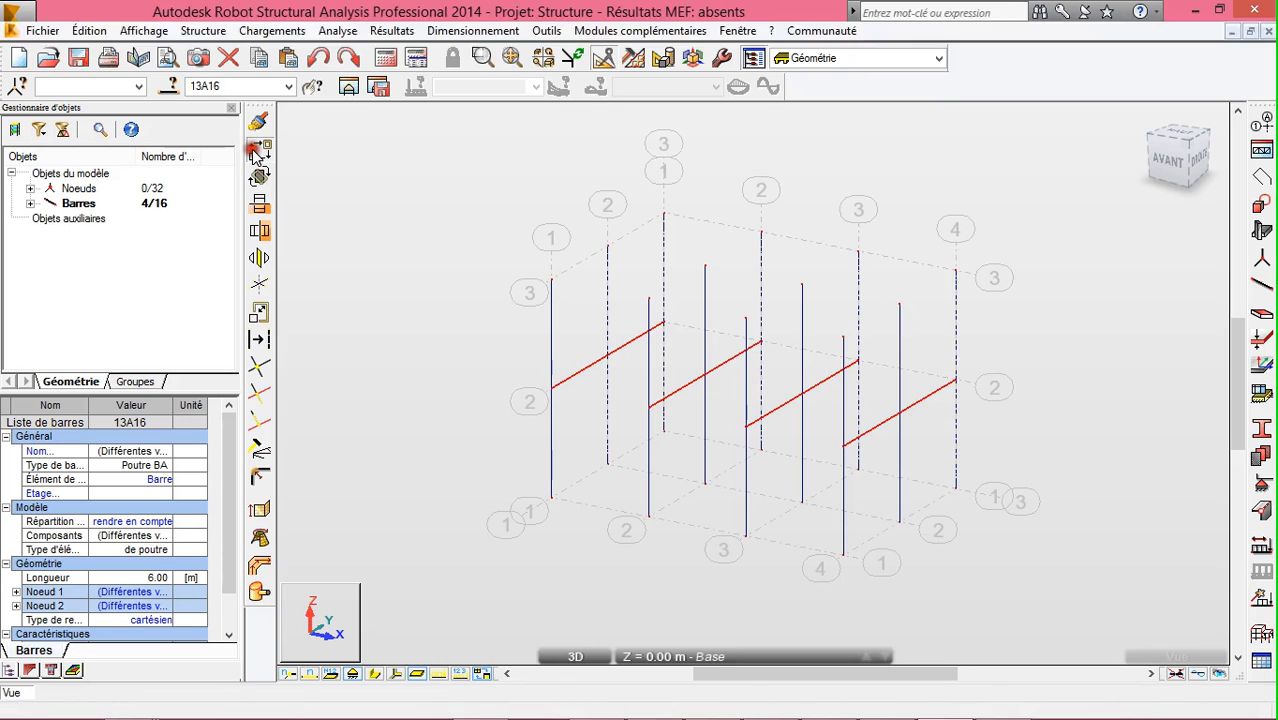
{"action": "left_click", "coordinate": [660, 320]}
{"action": "left_click", "coordinate": [660, 218]}
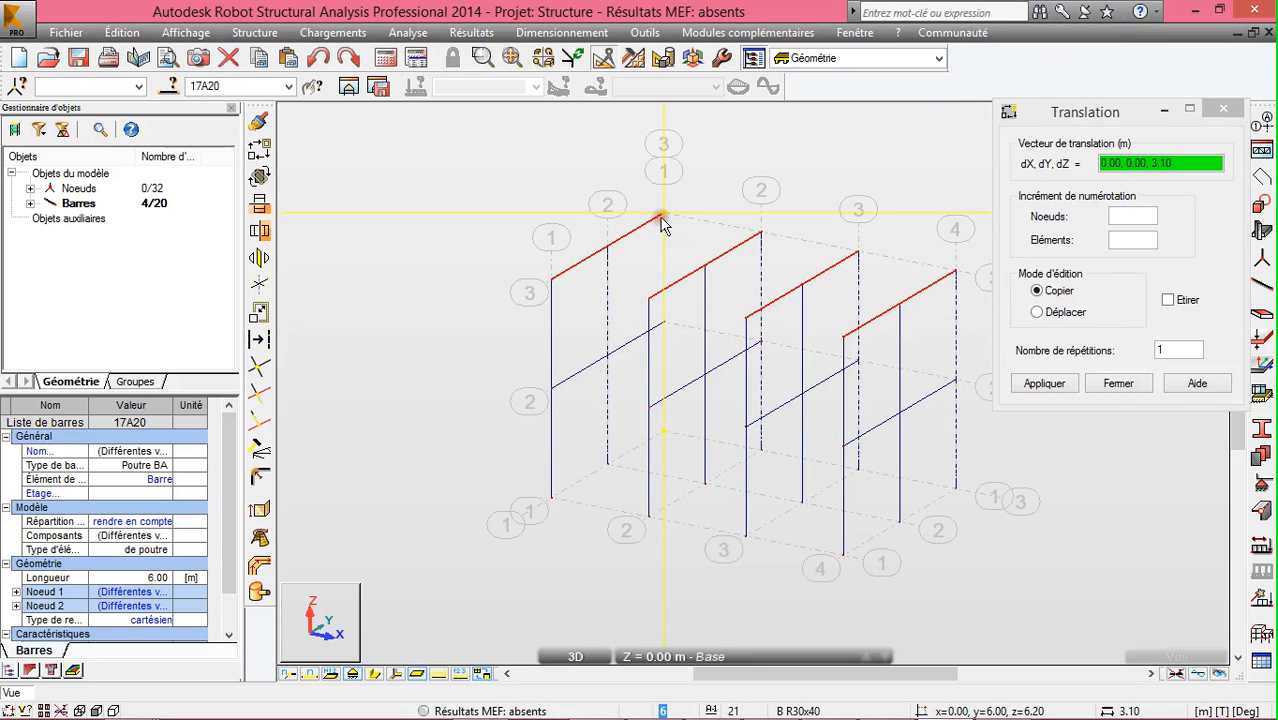
{"action": "left_click", "coordinate": [1117, 384]}
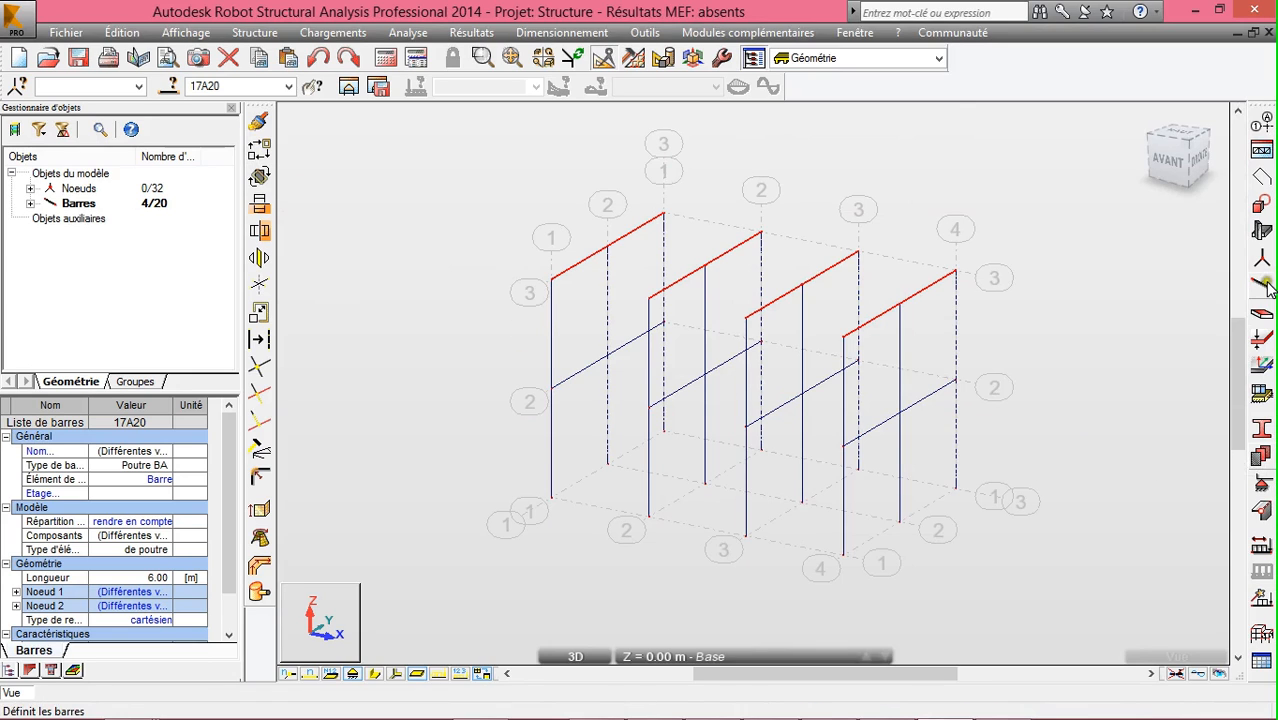
Draw a longitudinal Poutre BA beam with section B R30x40 from 0.00, 6.00, 3.10 to 9.00, 6.00, 3.10
{"action": "left_click", "coordinate": [1263, 342]}
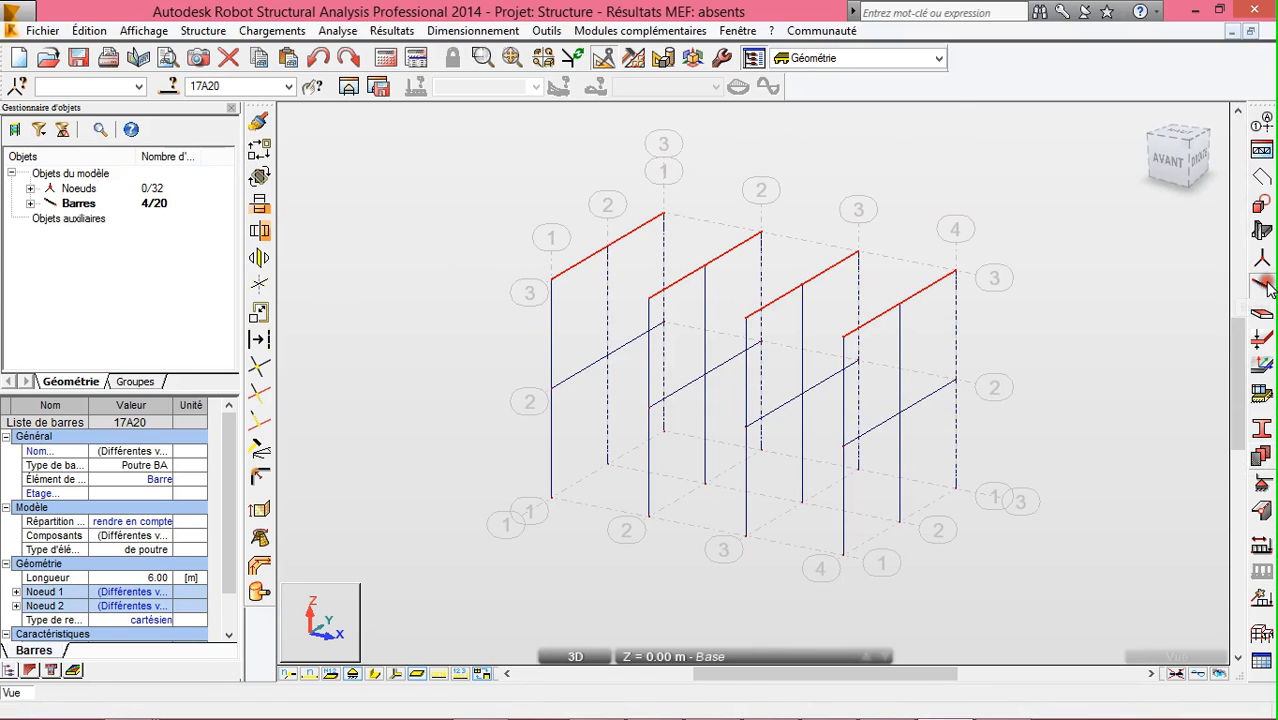
{"action": "left_click", "coordinate": [663, 323]}
{"action": "left_click", "coordinate": [952, 380]}
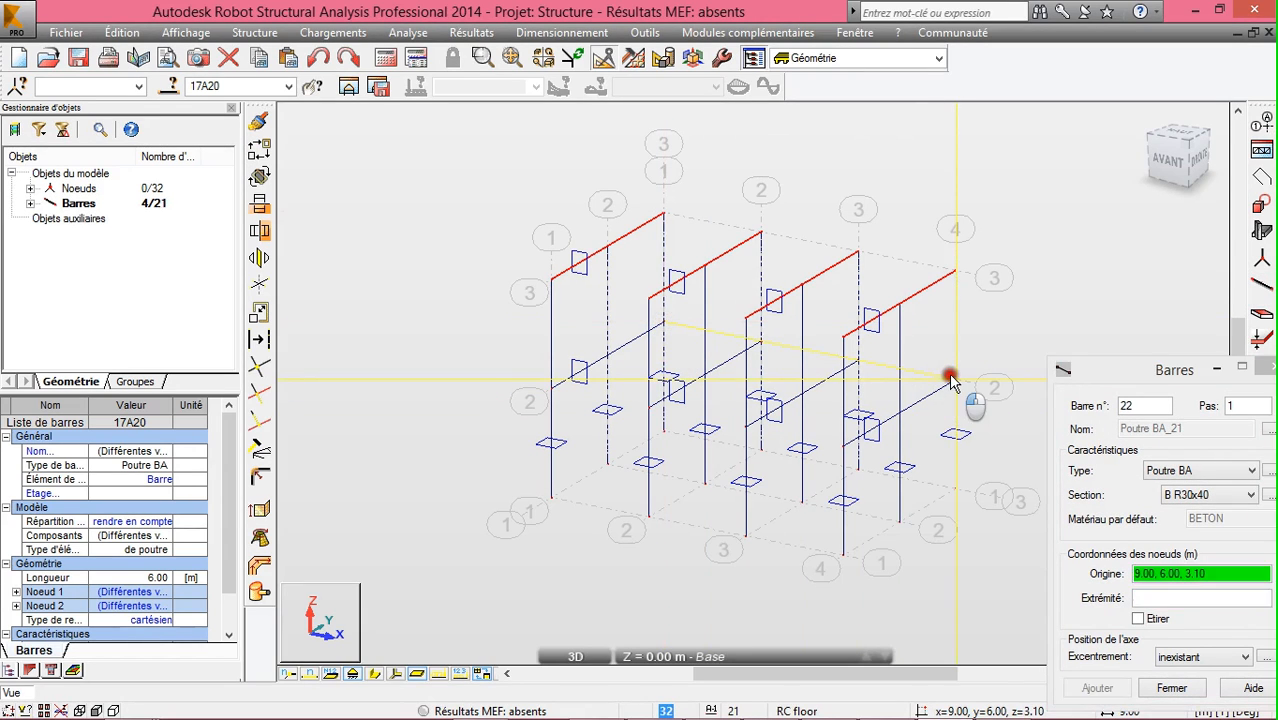
{"action": "left_click", "coordinate": [1166, 688]}
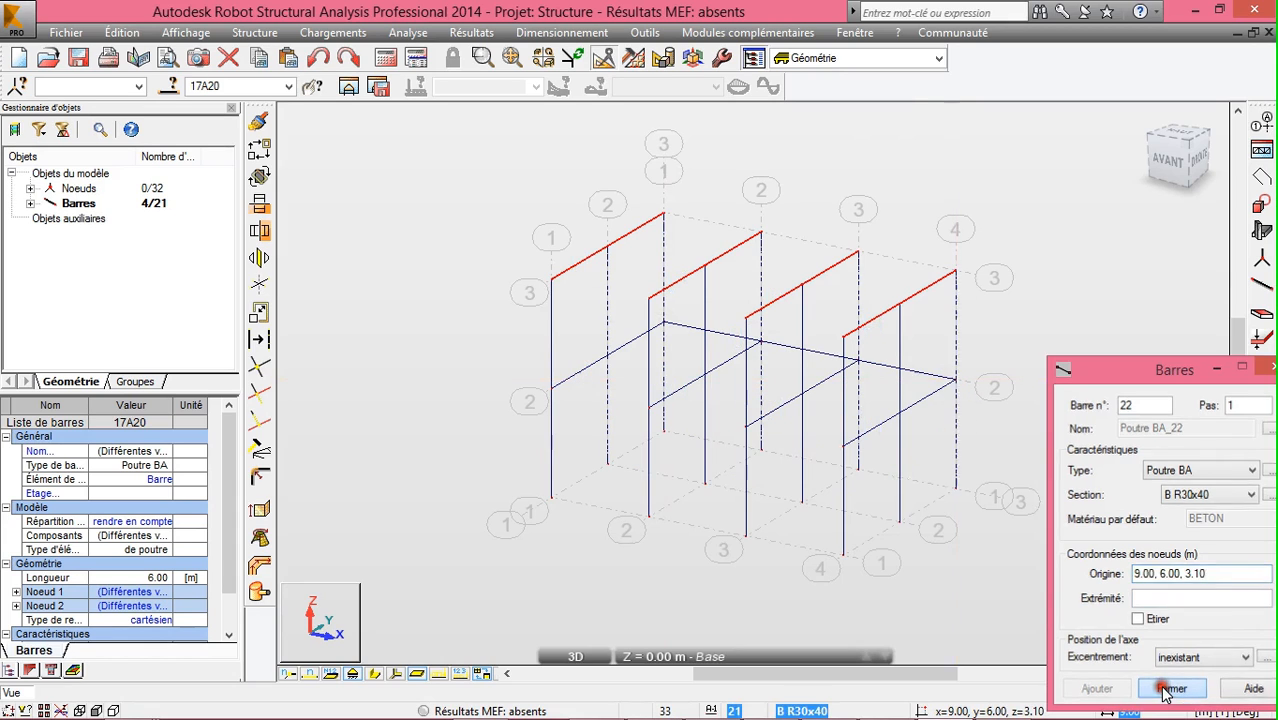
Copy the longitudinal beam twice along Y by -3.00 m onto the middle and front column rows
{"action": "left_click", "coordinate": [912, 374]}
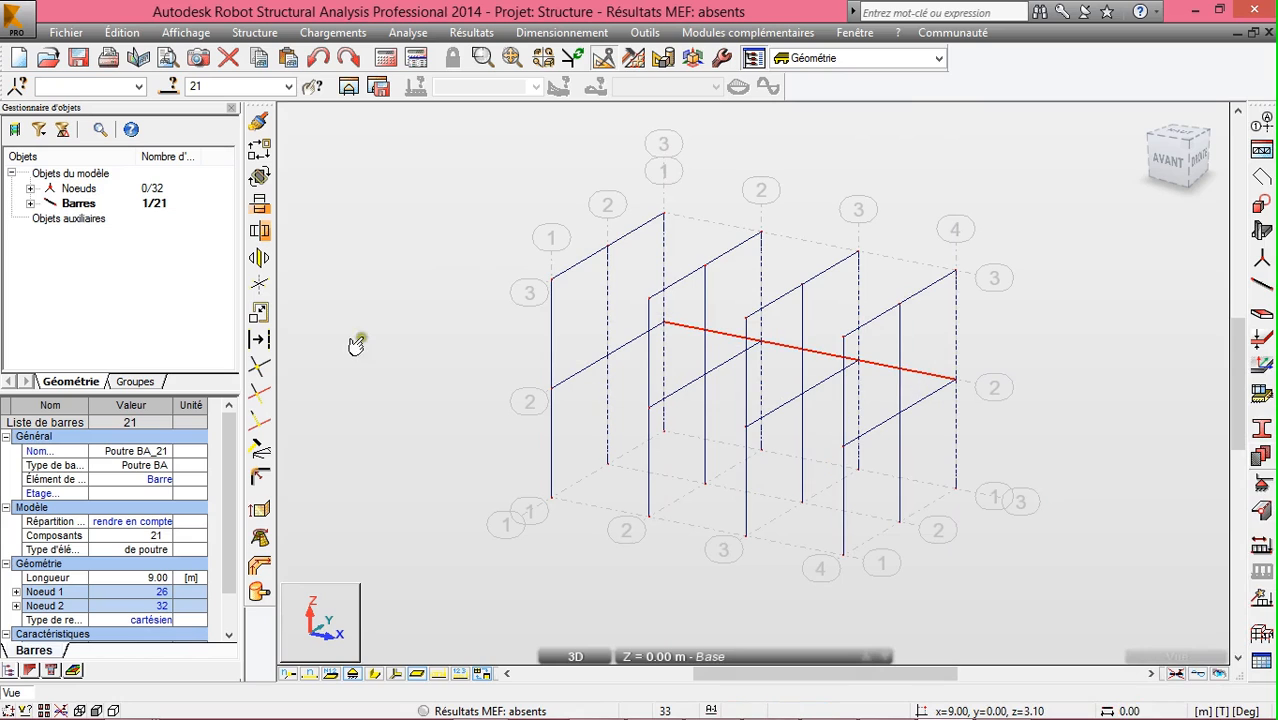
{"action": "left_click", "coordinate": [259, 148]}
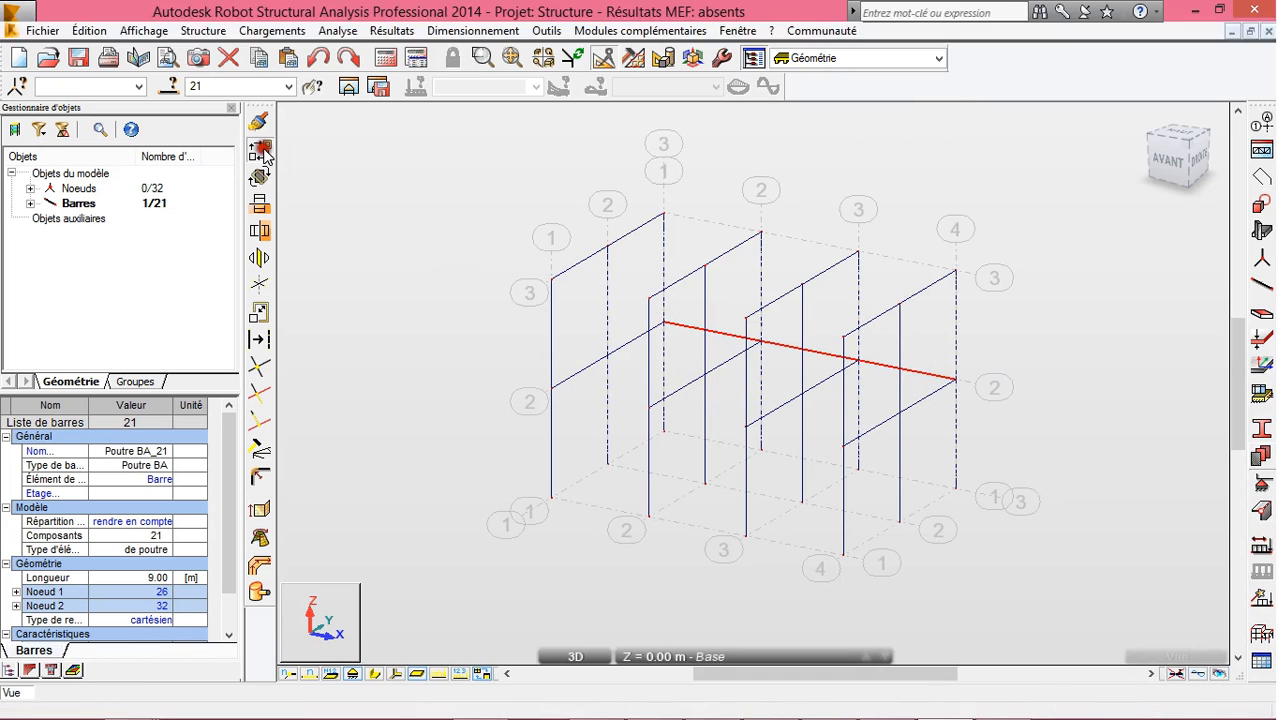
{"action": "left_click", "coordinate": [661, 324]}
{"action": "left_click", "coordinate": [603, 358]}
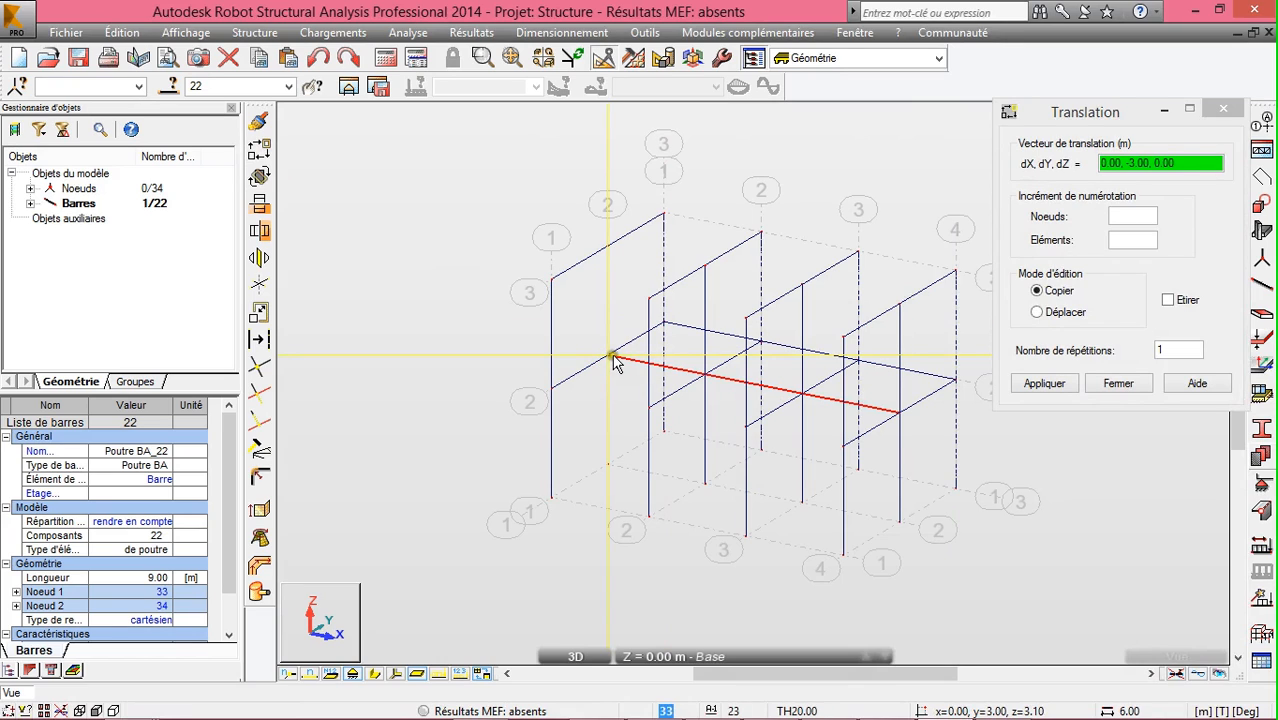
{"action": "left_click", "coordinate": [608, 357]}
{"action": "left_click", "coordinate": [553, 390]}
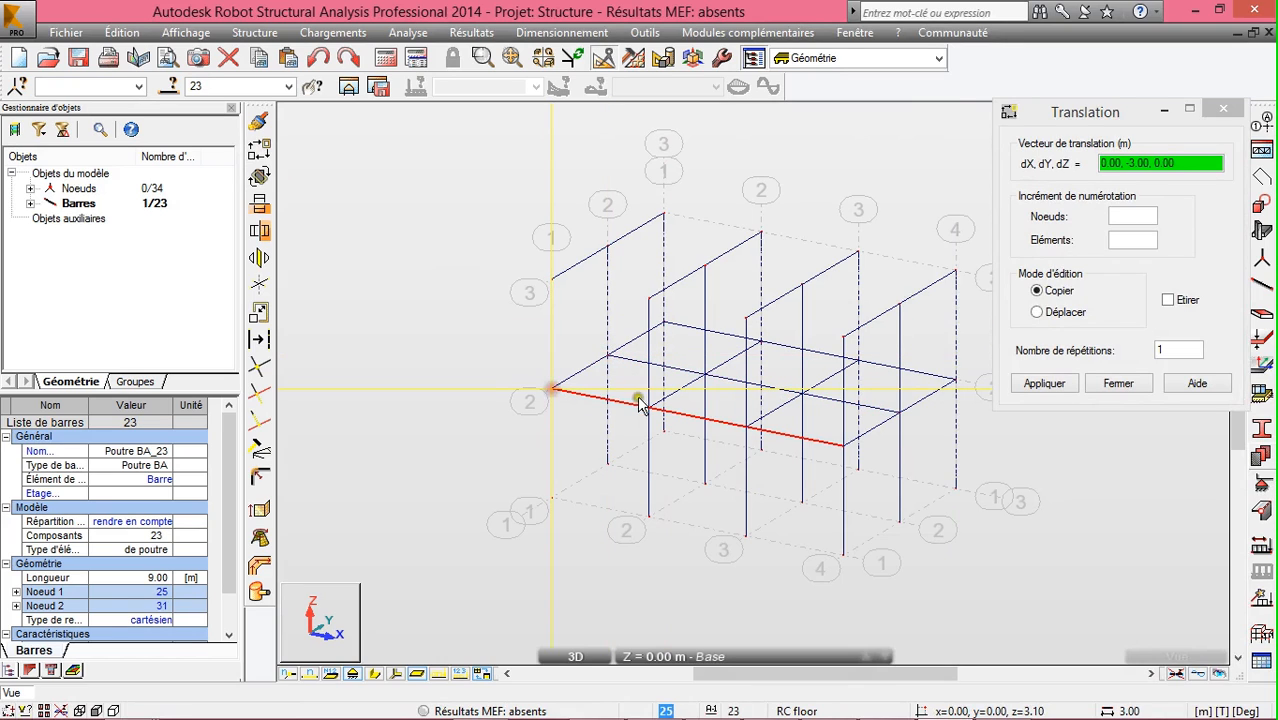
{"action": "left_click", "coordinate": [1118, 385]}
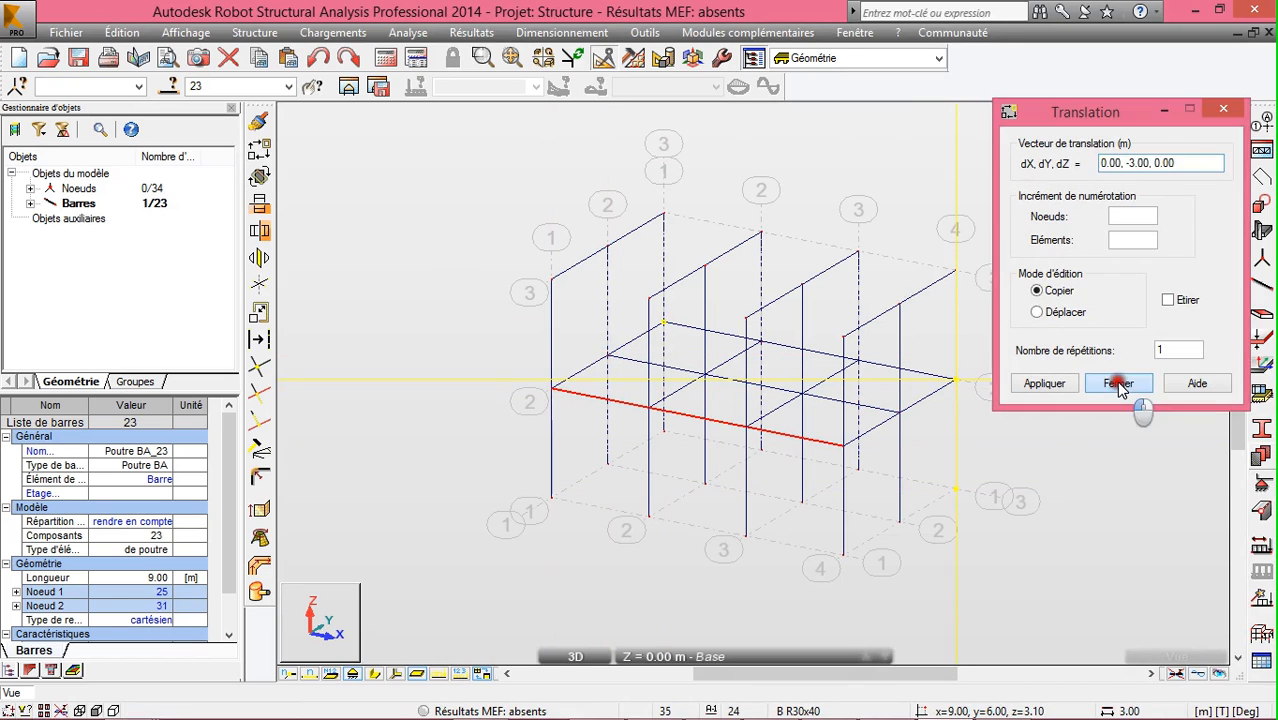
Select all three longitudinal beams, copy them up by 3.10 m to the roof level, and clear the selection
{"action": "left_click", "coordinate": [872, 414], "text": "ctrl"}
{"action": "left_click", "coordinate": [876, 367], "text": "ctrl"}
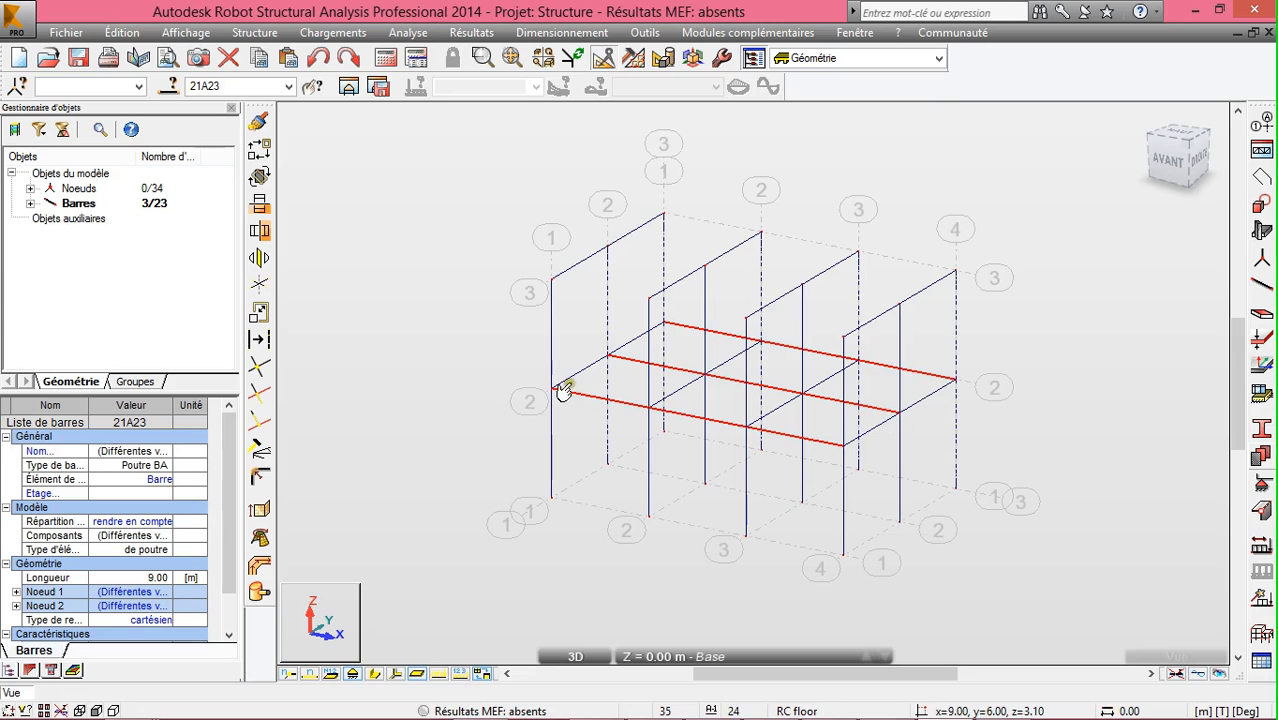
{"action": "left_click", "coordinate": [259, 148]}
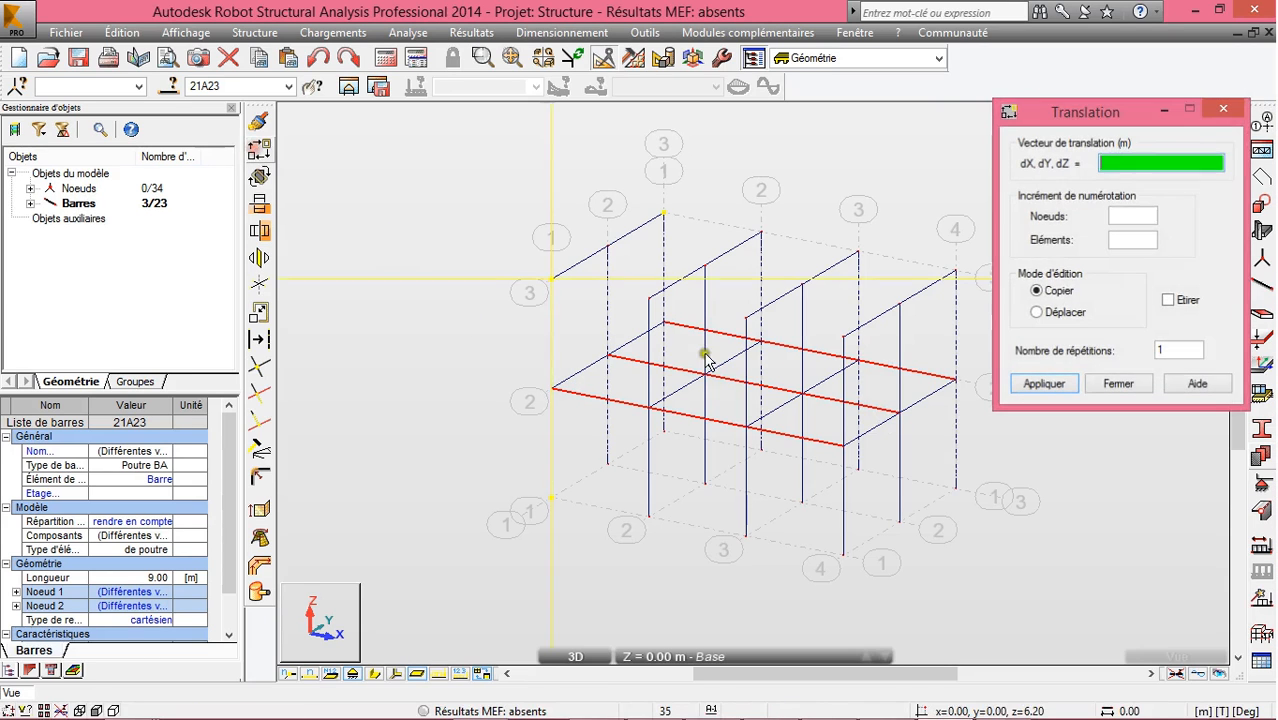
{"action": "left_click", "coordinate": [950, 380]}
{"action": "left_click", "coordinate": [951, 273]}
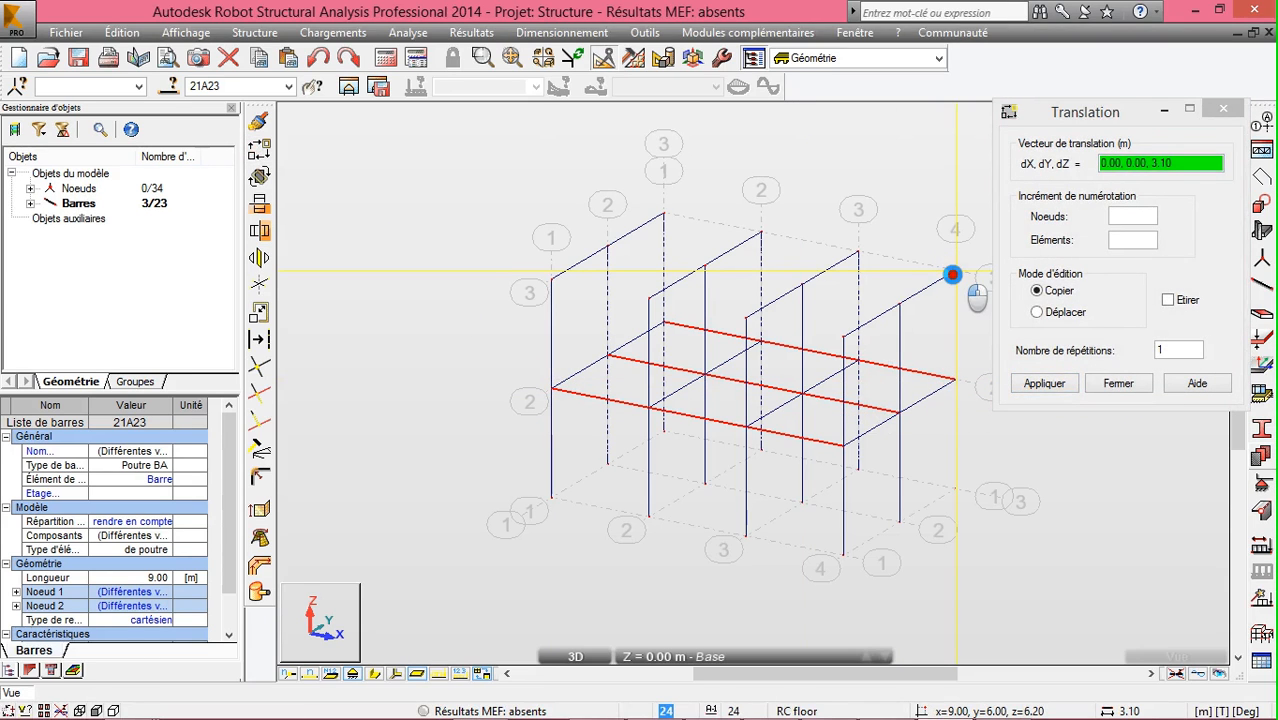
{"action": "left_click", "coordinate": [1120, 385]}
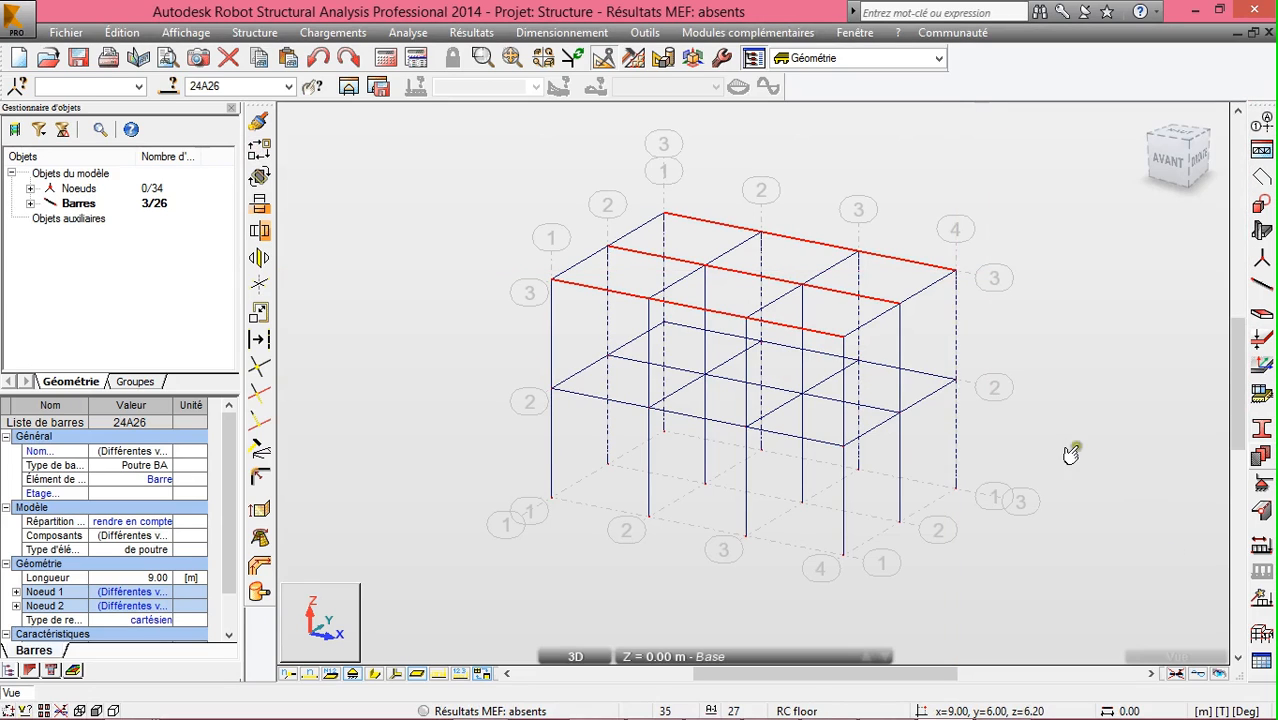
{"action": "key", "text": "Escape"}
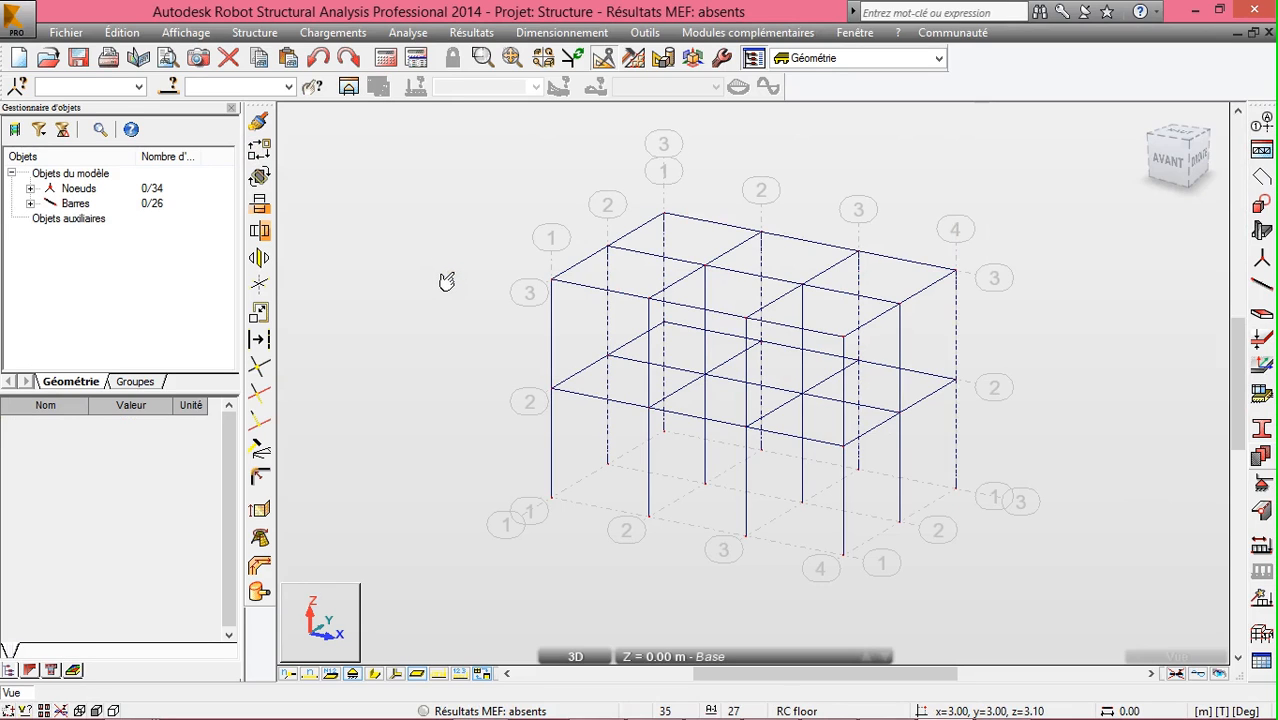
Split all bars of the structure at their intersections and check one lower column segment by selecting it
{"action": "key", "text": "ctrl+a"}
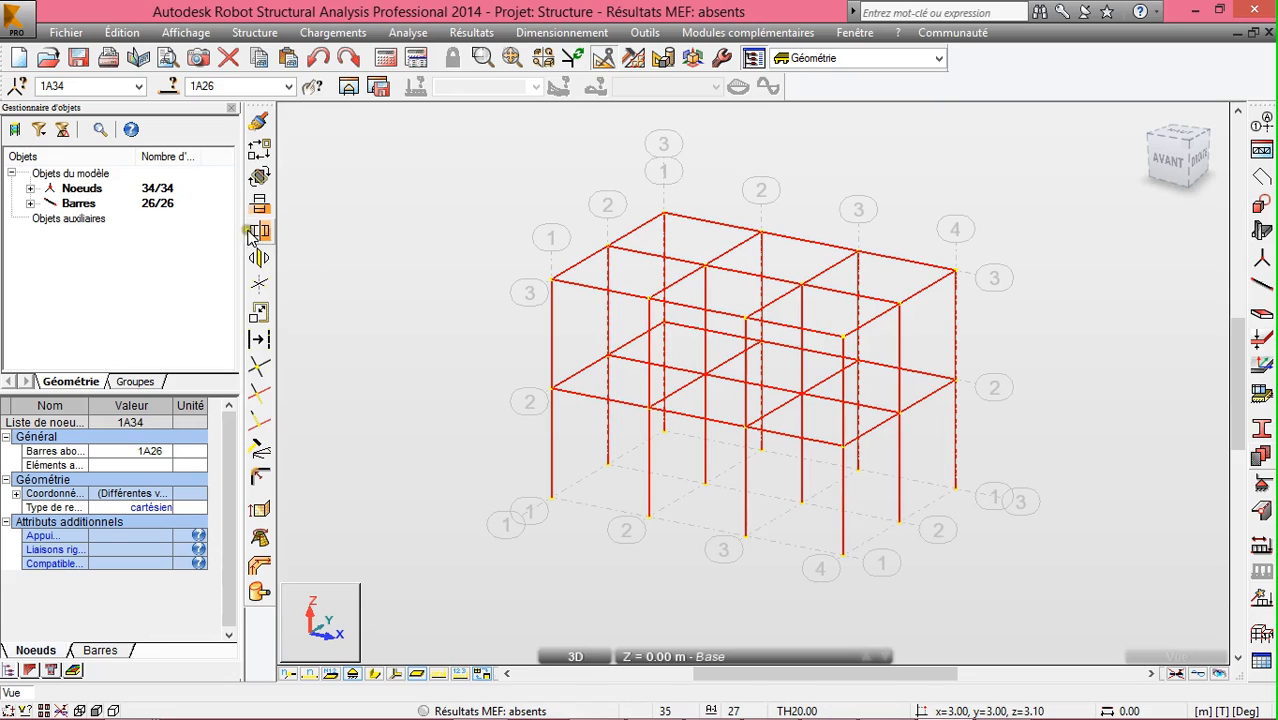
{"action": "left_click", "coordinate": [258, 368]}
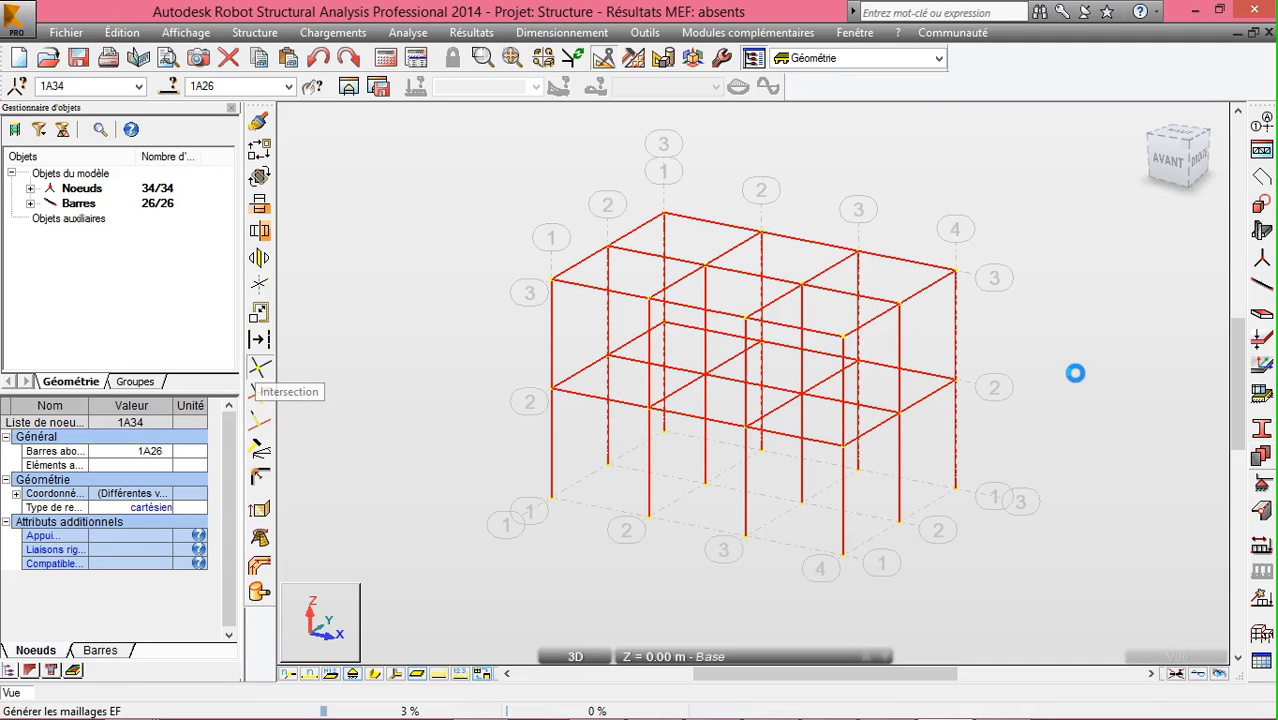
{"action": "left_click", "coordinate": [897, 460]}
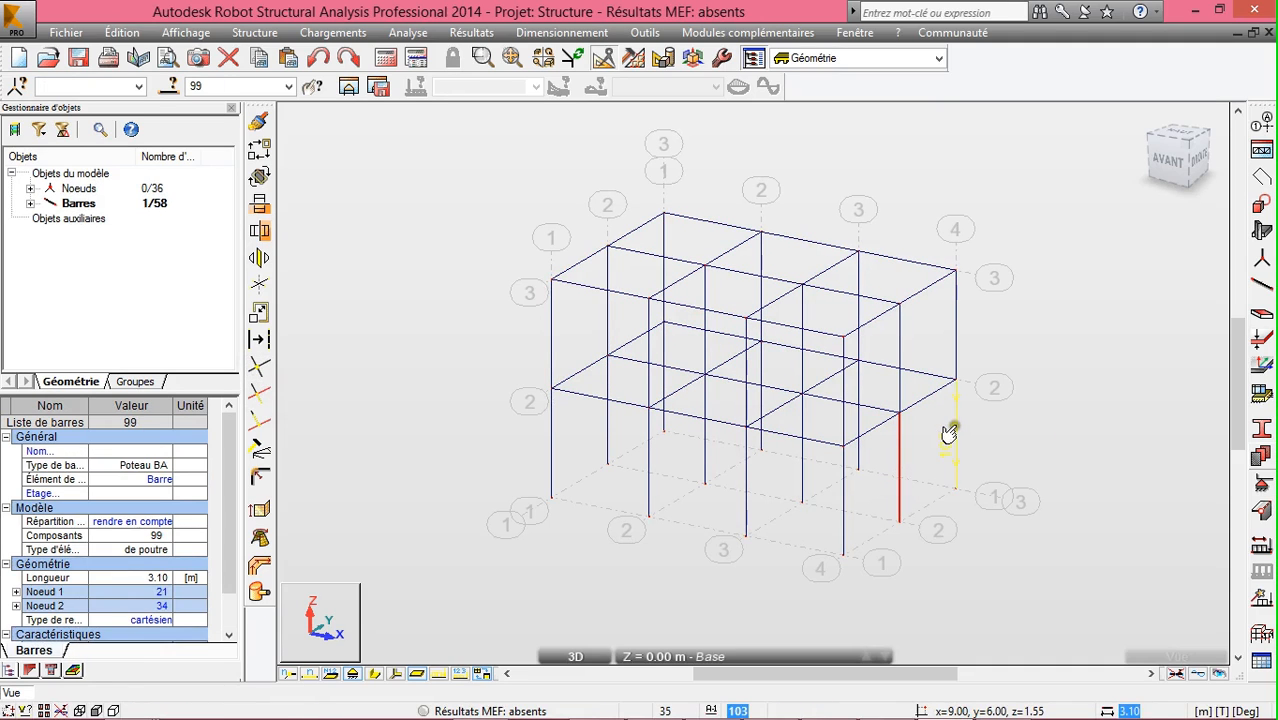
{"action": "left_click", "coordinate": [1122, 400]}
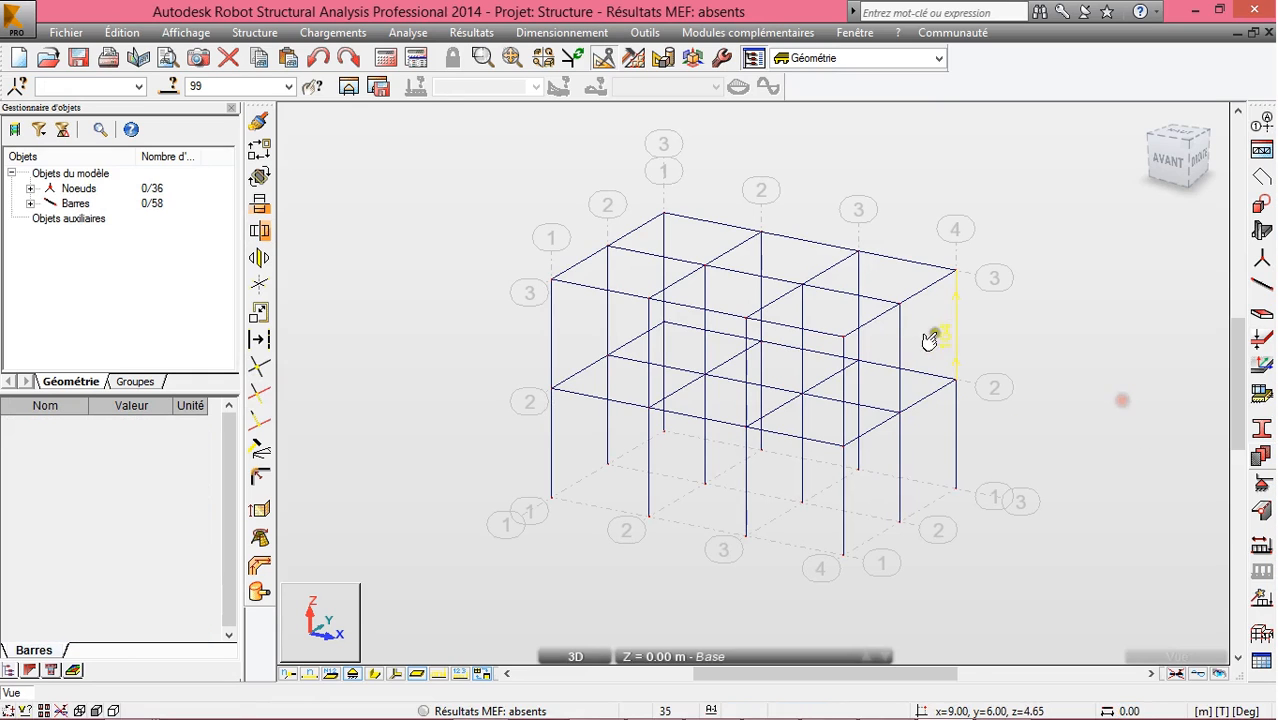
Check the split by selecting one first-floor beam segment on the back row, and clear the selection
{"action": "left_click", "coordinate": [913, 401]}
{"action": "left_click", "coordinate": [915, 373]}
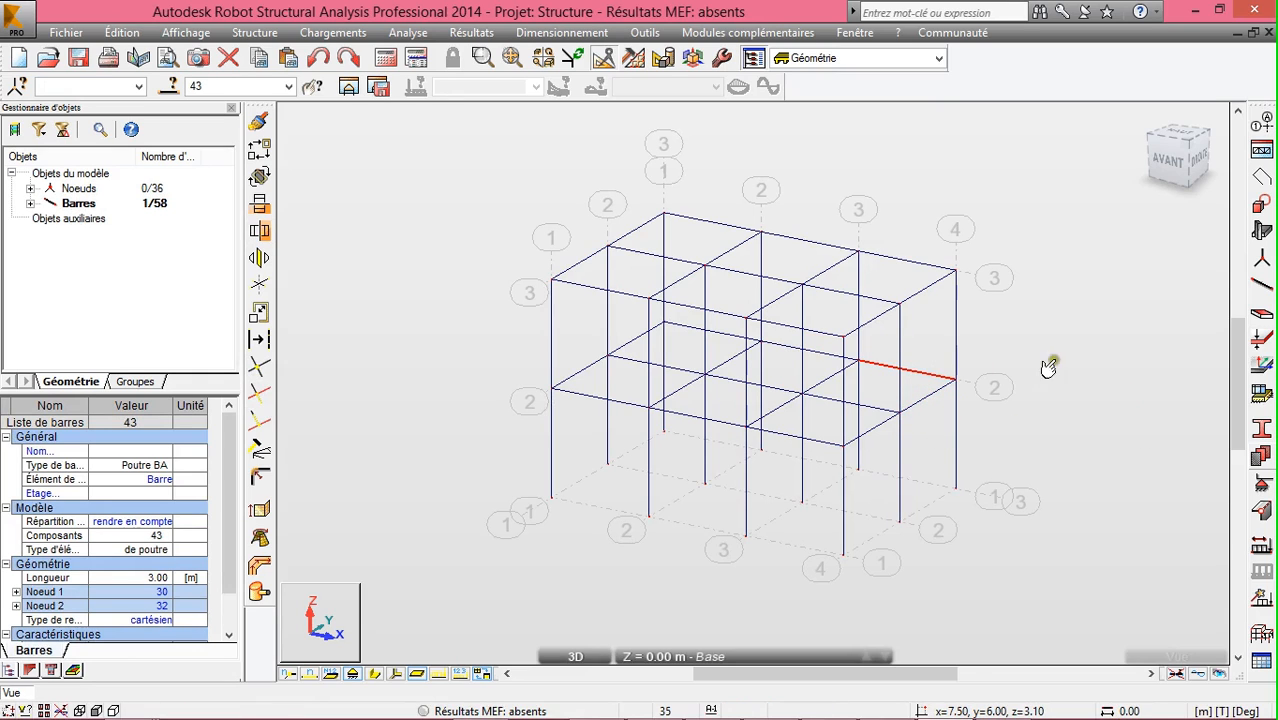
{"action": "left_click", "coordinate": [1109, 346]}
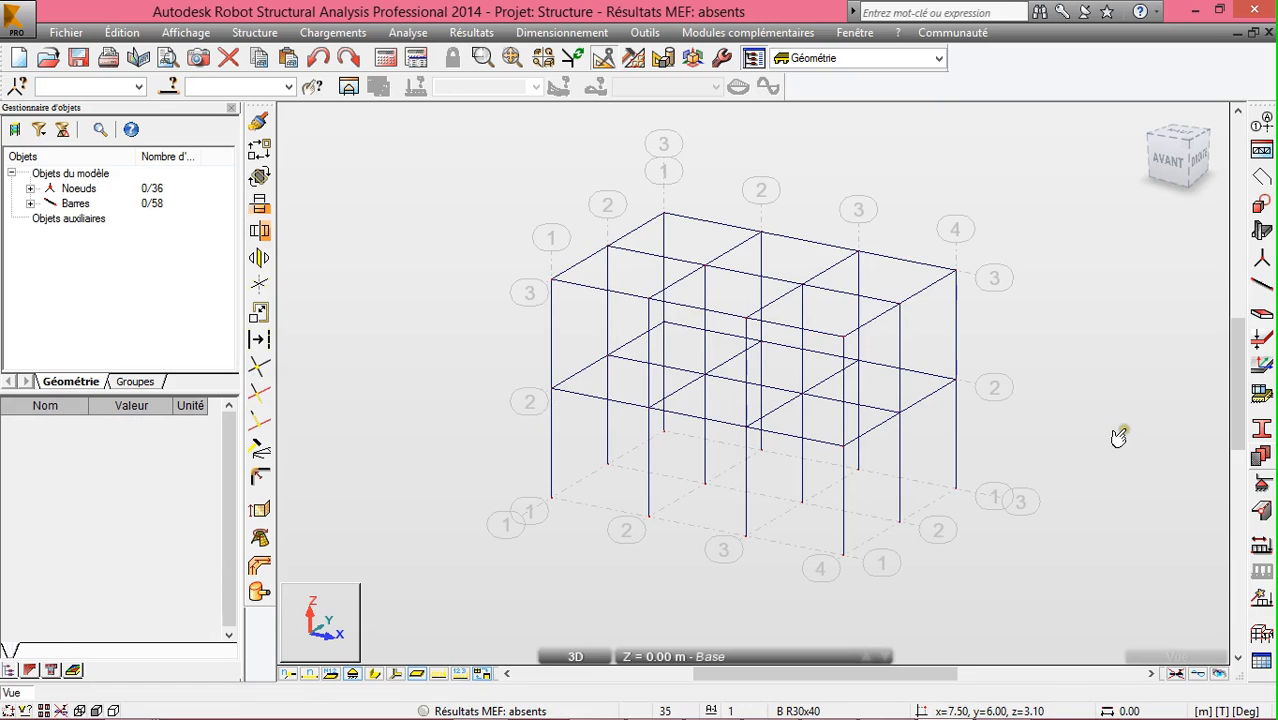
Select all column base nodes in the front view, assign them fixed nodal supports (Encastrement), and return to the 3D view
{"action": "left_click", "coordinate": [1170, 161]}
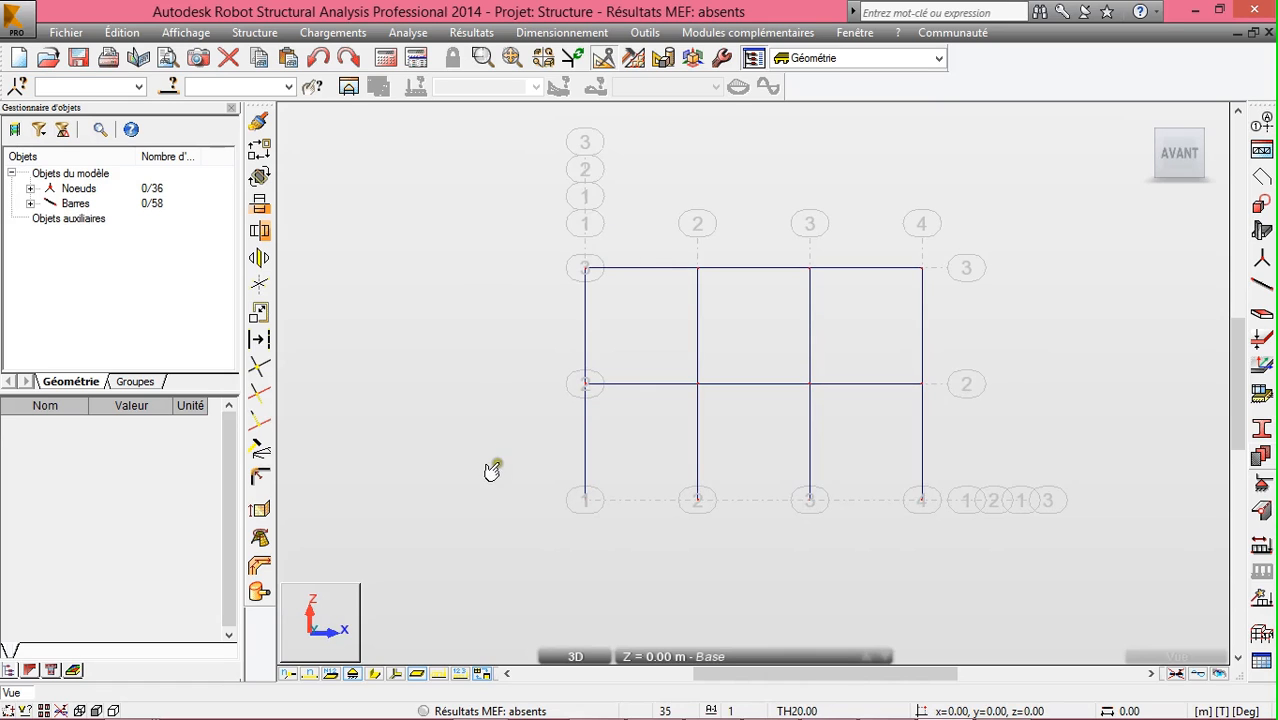
{"action": "left_click_drag", "start_coordinate": [460, 473], "coordinate": [1043, 543]}
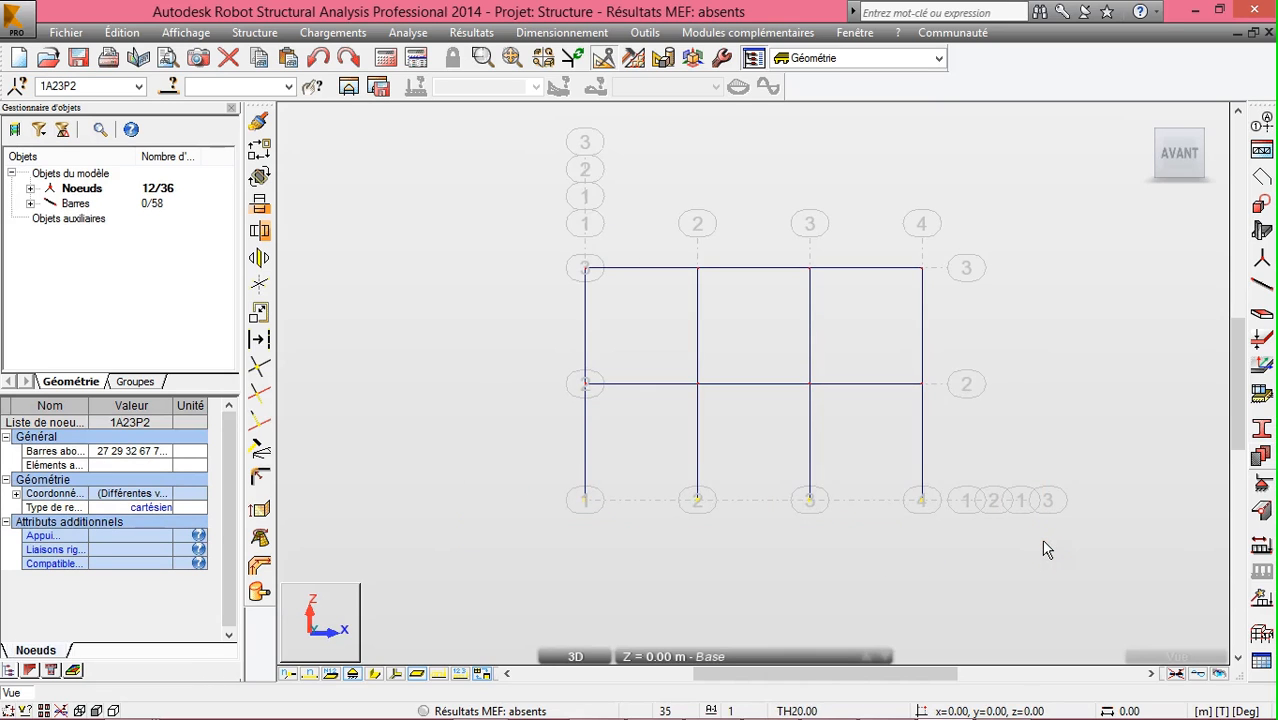
{"action": "left_click", "coordinate": [1266, 485]}
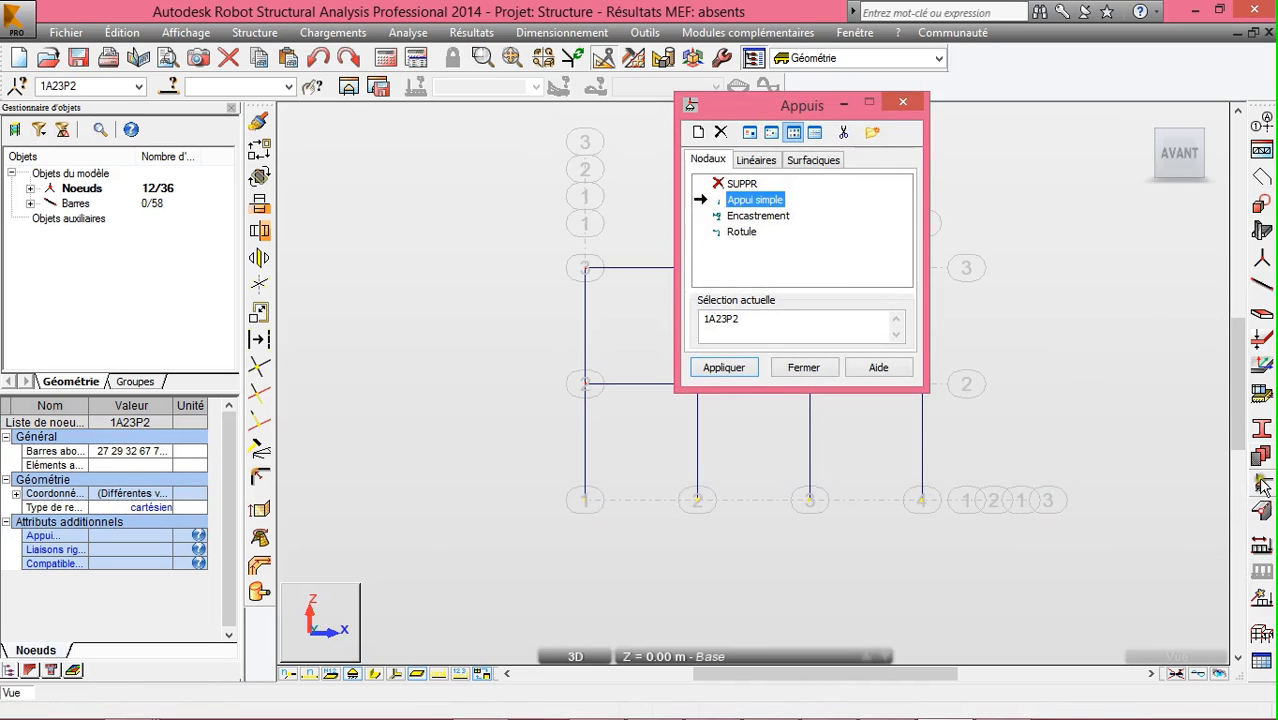
{"action": "left_click", "coordinate": [740, 367]}
{"action": "left_click", "coordinate": [803, 367]}
{"action": "mouse_move", "coordinate": [1126, 133]}
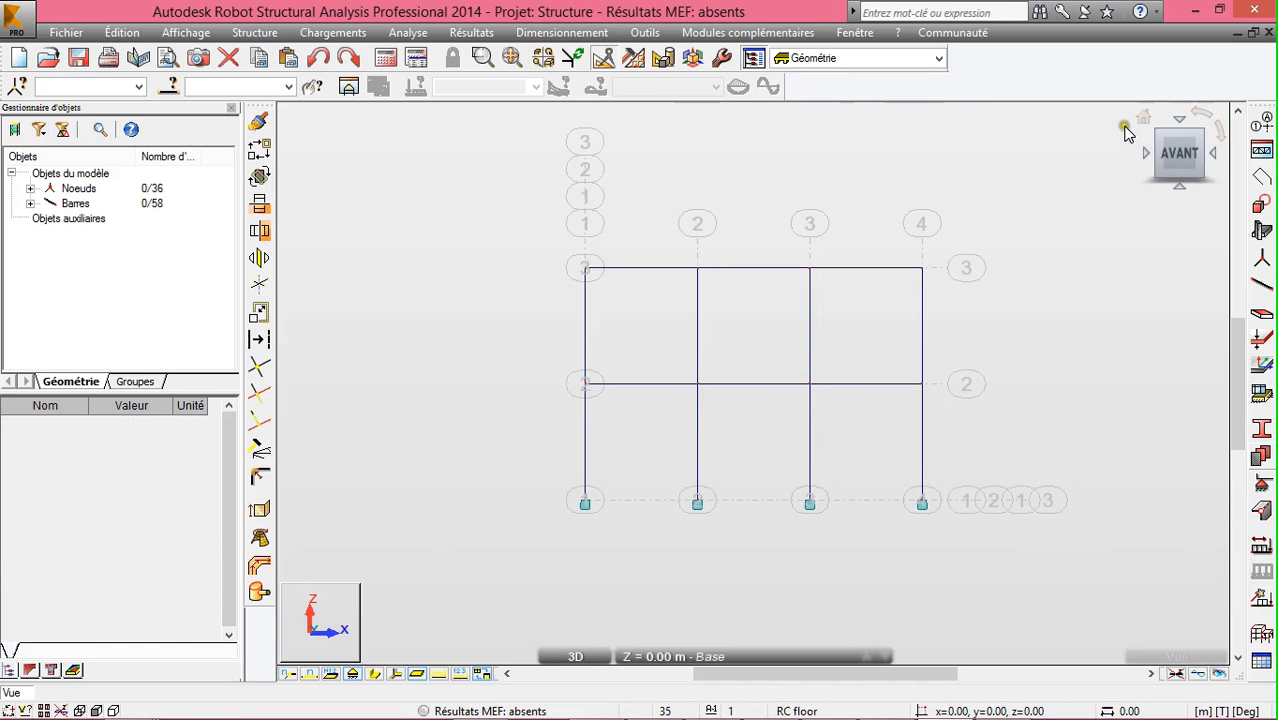
{"action": "left_click_drag", "start_coordinate": [1141, 120], "coordinate": [970, 558]}
{"action": "scroll", "coordinate": [970, 558], "scroll_direction": "up", "scroll_amount": 2}
{"action": "scroll", "coordinate": [1004, 571], "scroll_direction": "down", "scroll_amount": 3}
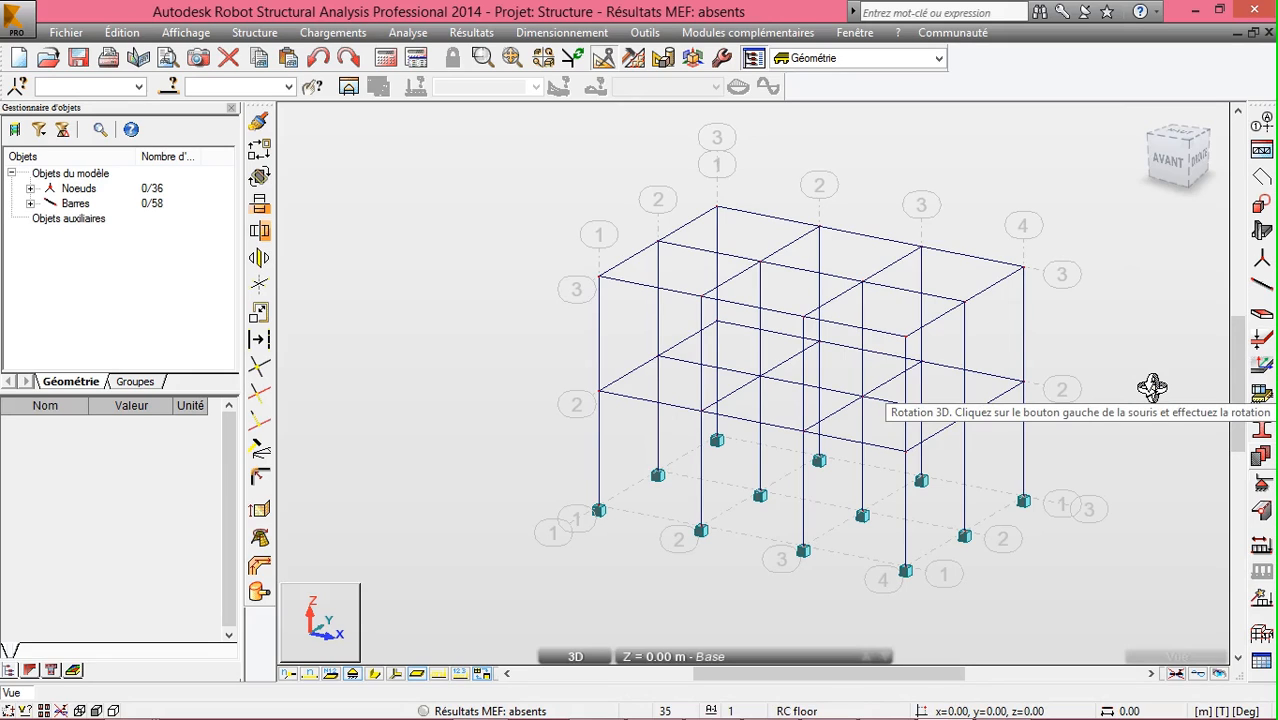
Define an orthotropic panel thickness of 12 cm in CONCR, with constant thickness and reduced rigidity
{"action": "left_click", "coordinate": [1260, 340]}
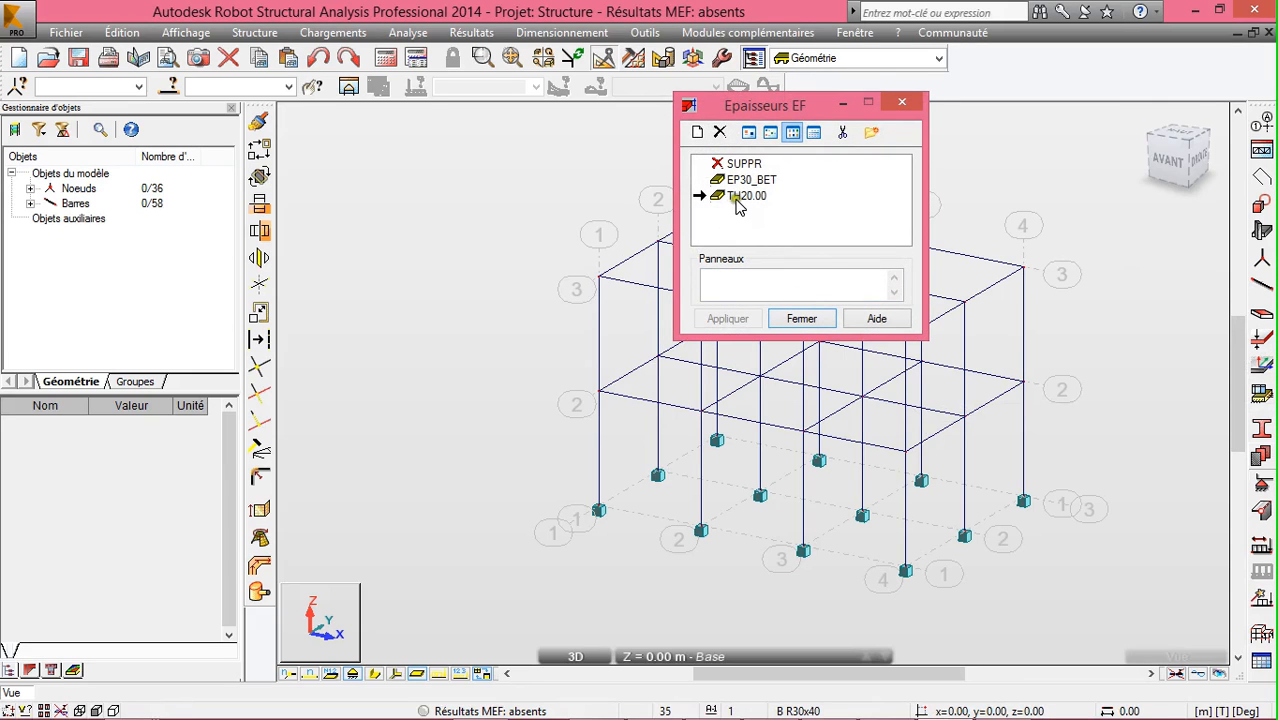
{"action": "left_click", "coordinate": [697, 133]}
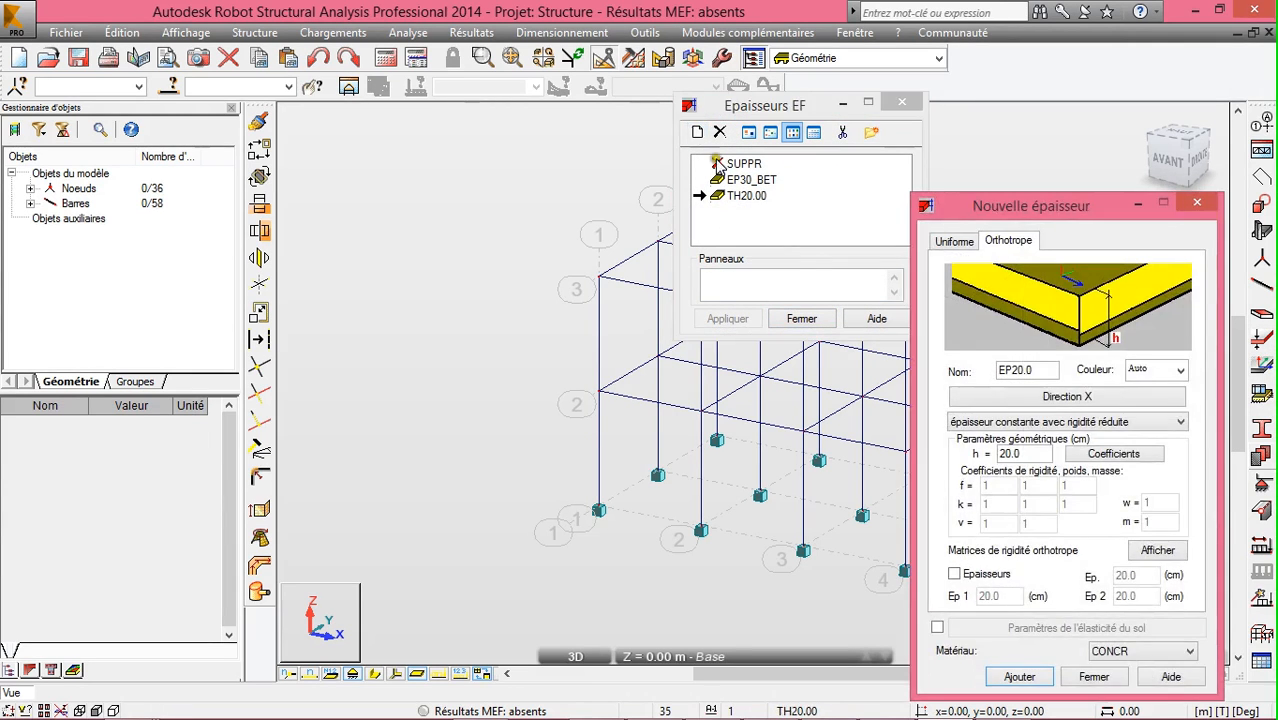
{"action": "left_click_drag", "start_coordinate": [1068, 220], "coordinate": [1004, 74]}
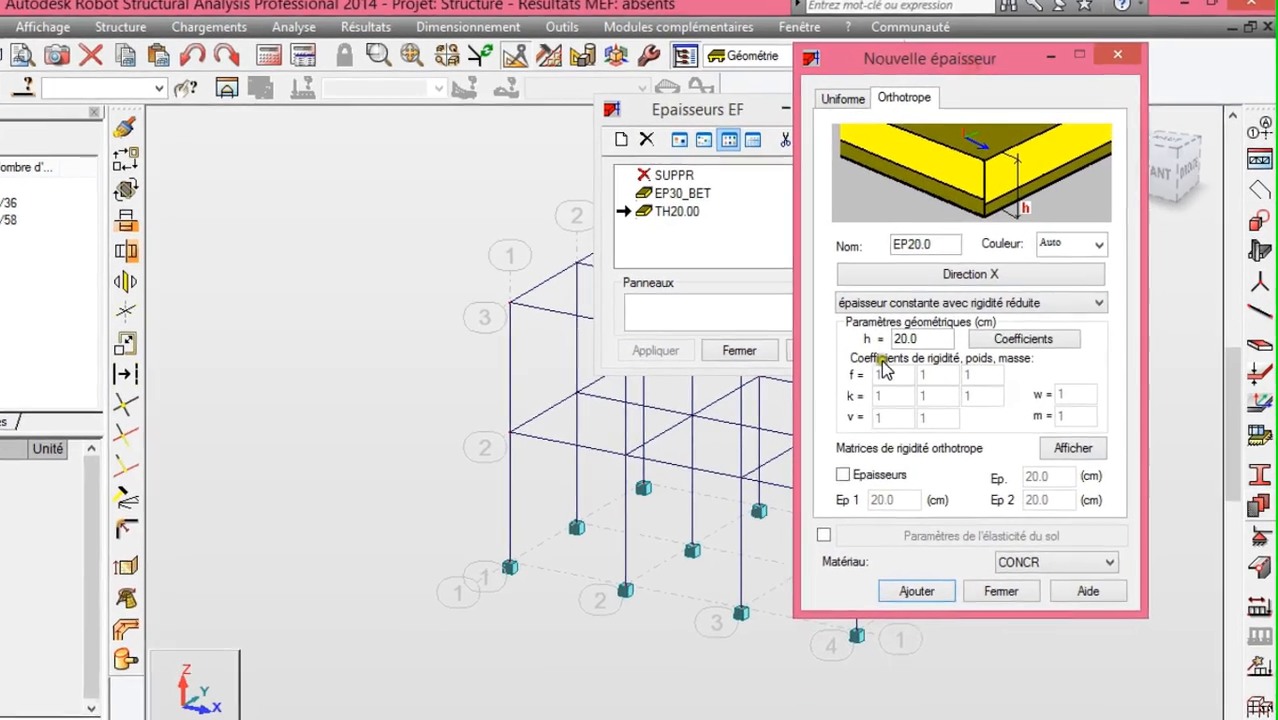
{"action": "left_click", "coordinate": [978, 310]}
{"action": "left_click_drag", "start_coordinate": [890, 380], "coordinate": [719, 416]}
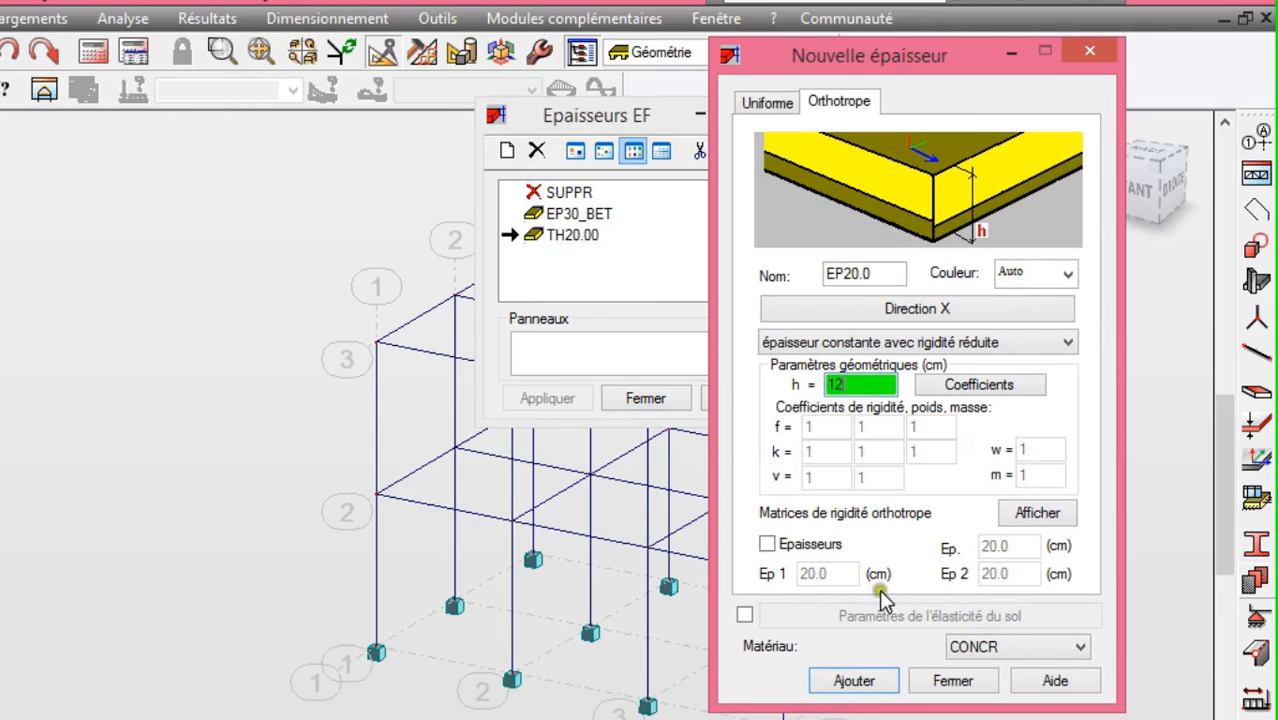
{"action": "left_click", "coordinate": [836, 684]}
{"action": "left_click", "coordinate": [930, 684]}
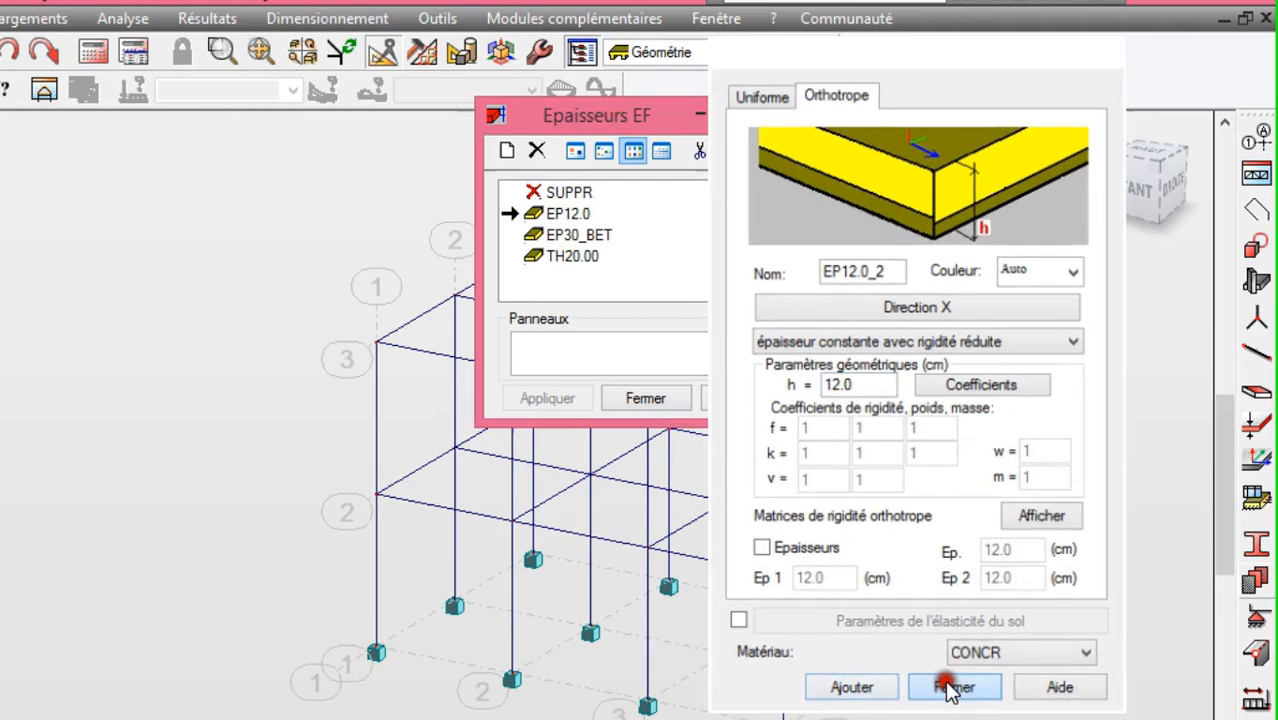
{"action": "left_click", "coordinate": [630, 399]}
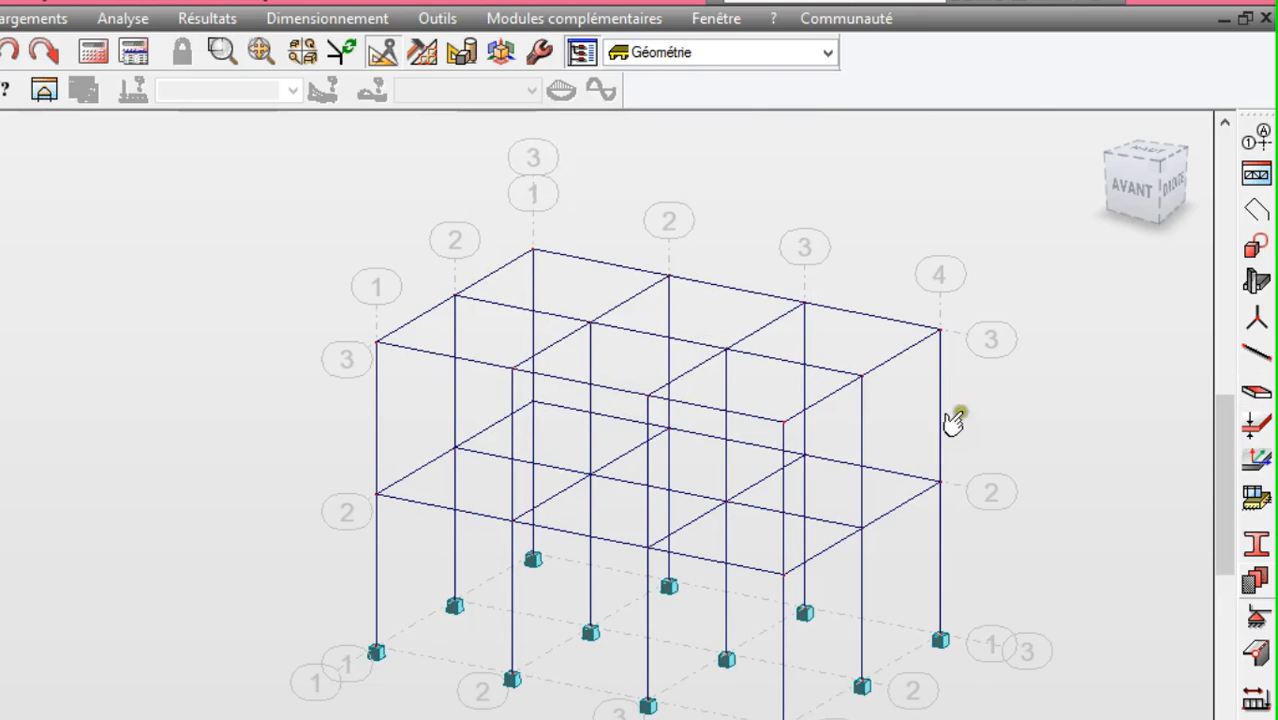
Create three RC floor shell panels with thickness EP12.0 in the back-row bays of the XY plan at Z = 3.10 m
{"action": "scroll", "coordinate": [1112, 417], "scroll_direction": "up", "scroll_amount": 1}
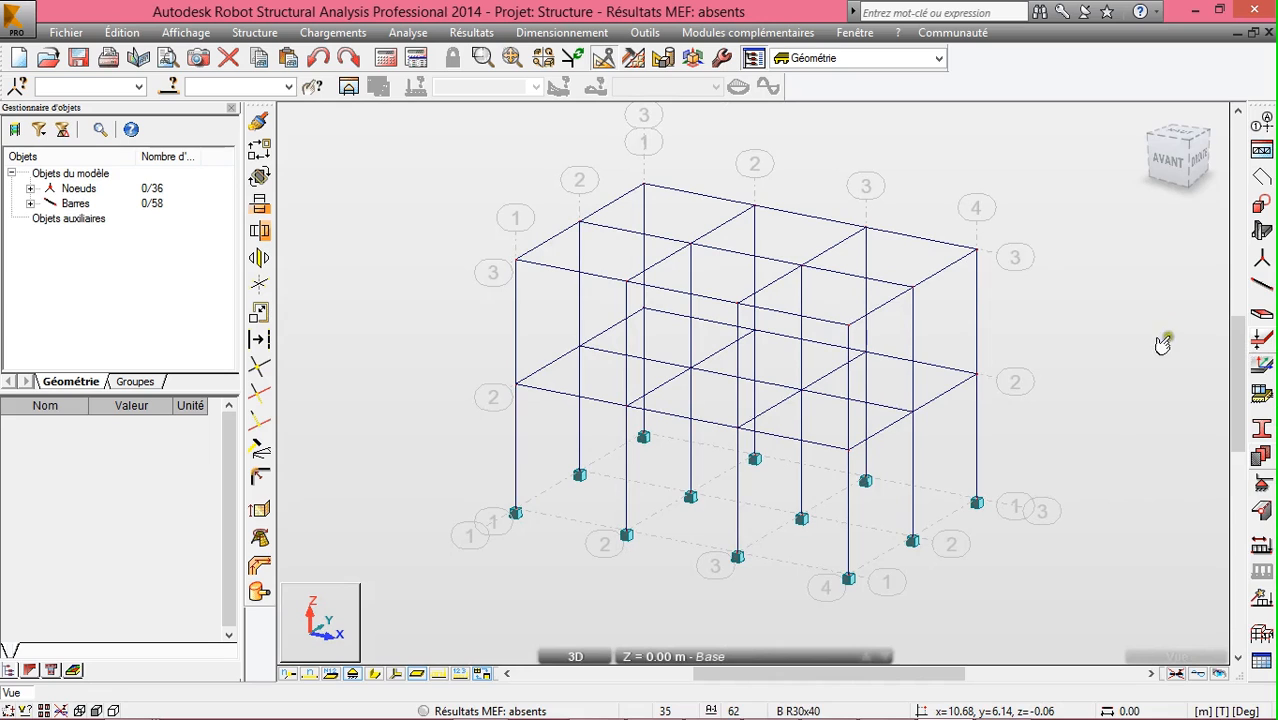
{"action": "left_click", "coordinate": [1265, 318]}
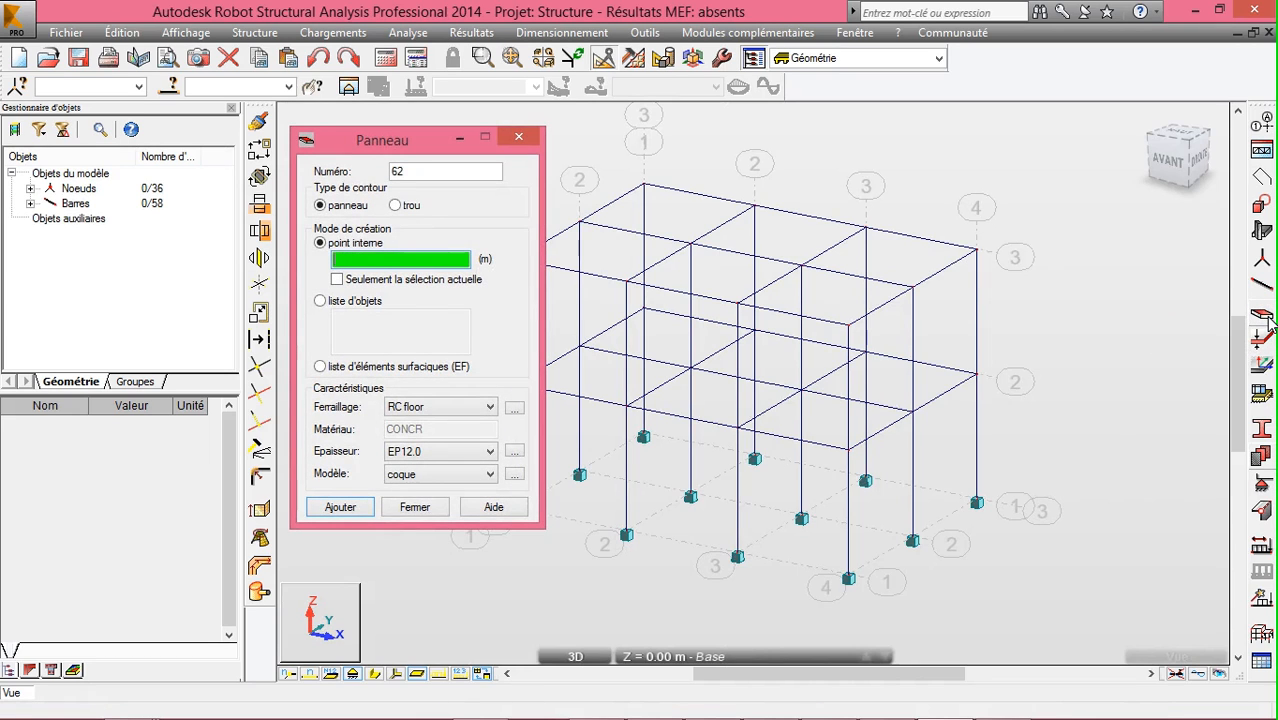
{"action": "left_click", "coordinate": [575, 656]}
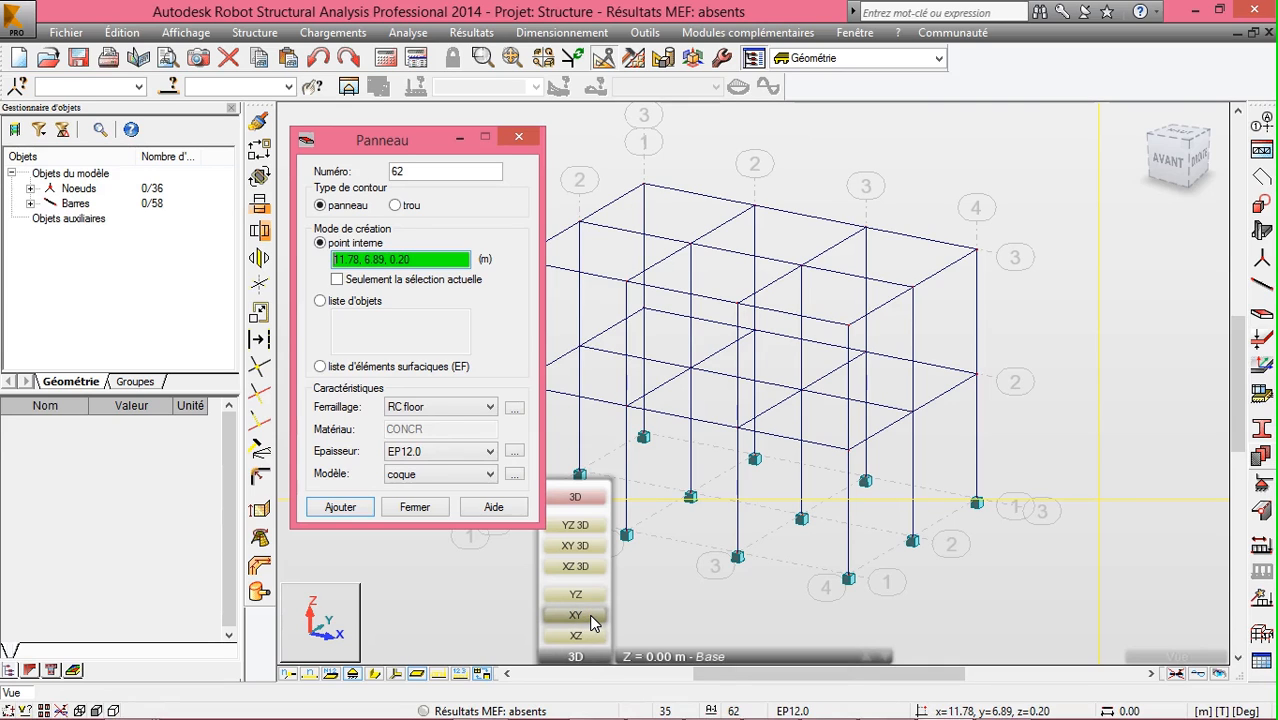
{"action": "left_click", "coordinate": [591, 617]}
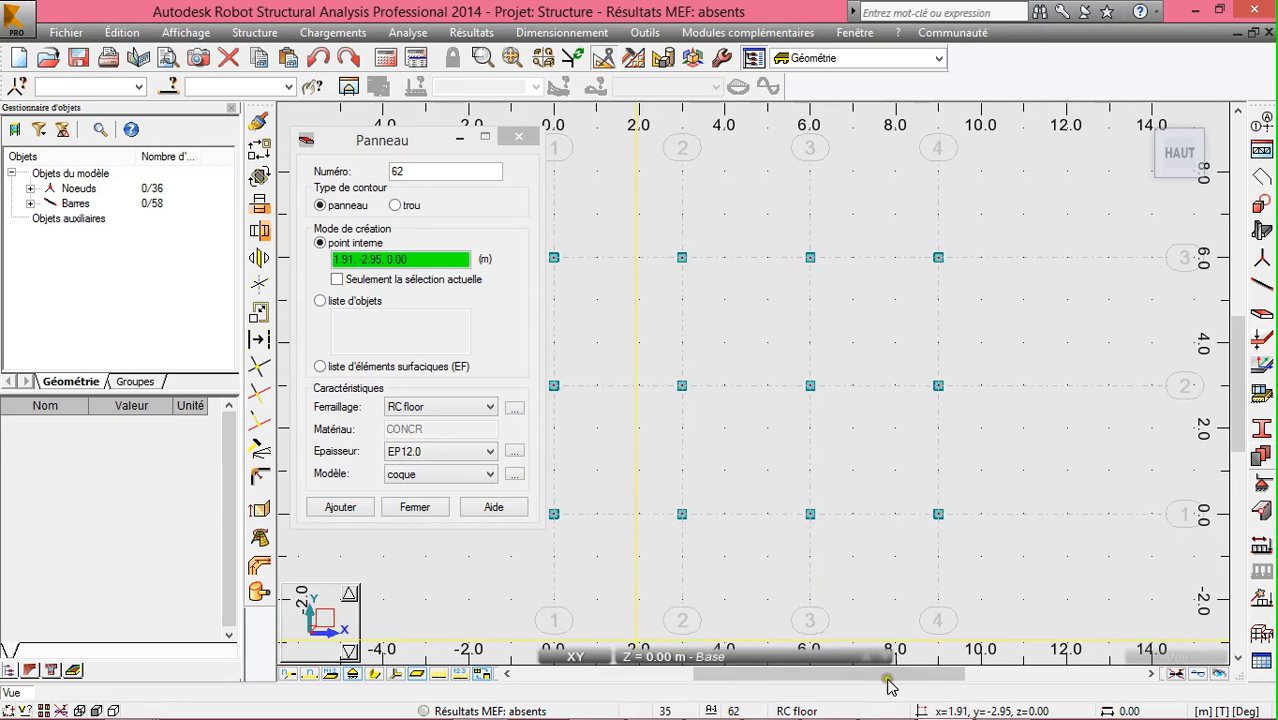
{"action": "left_click", "coordinate": [848, 660]}
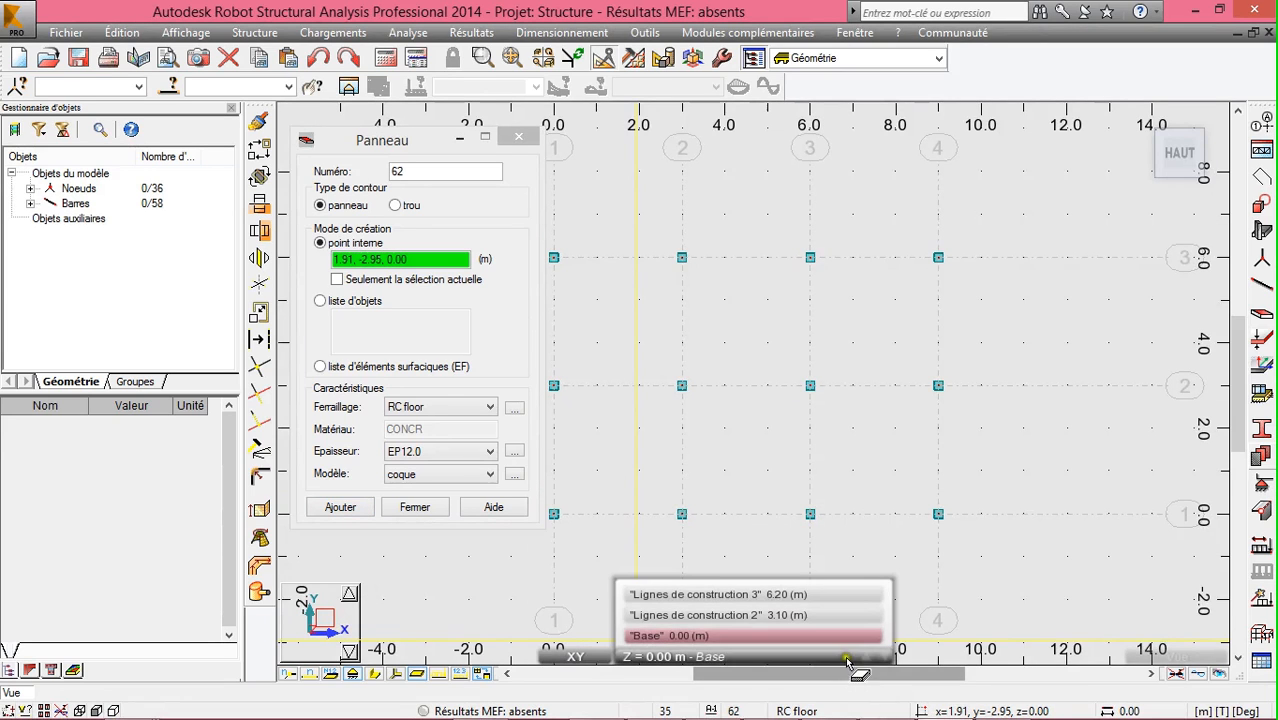
{"action": "left_click", "coordinate": [797, 615]}
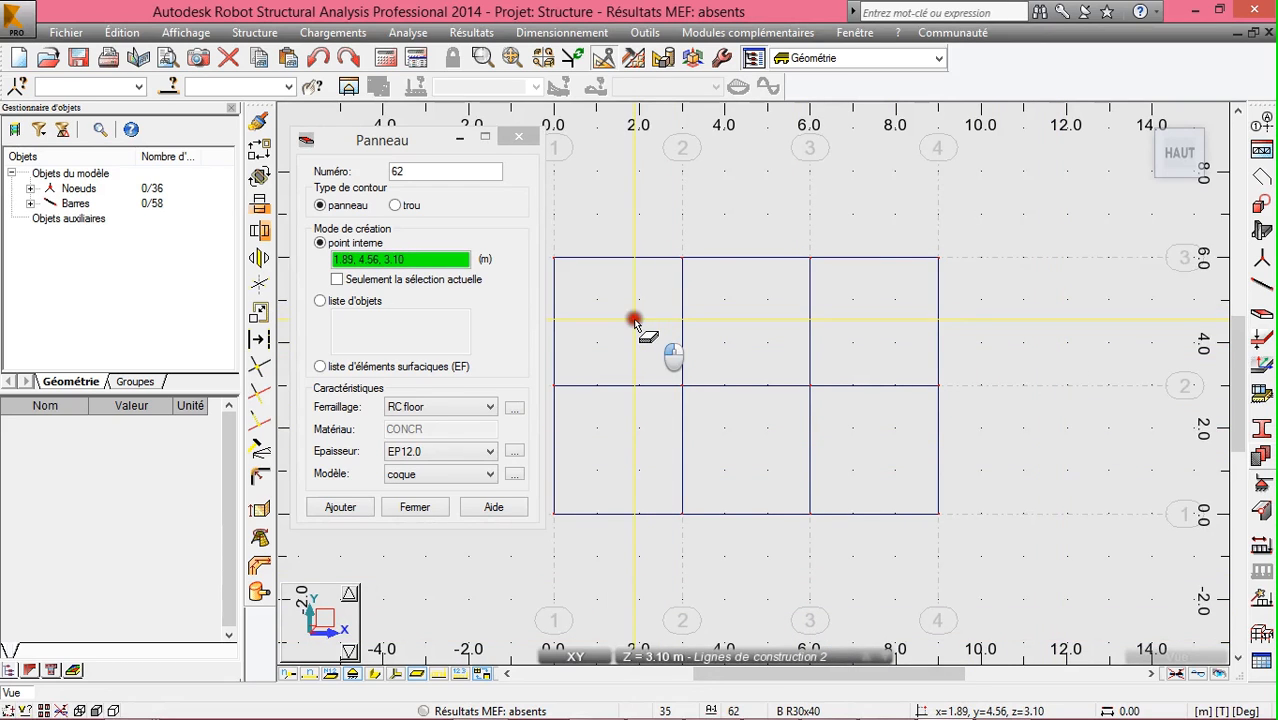
{"action": "left_click", "coordinate": [666, 325]}
{"action": "left_click", "coordinate": [745, 318]}
{"action": "left_click", "coordinate": [870, 318]}
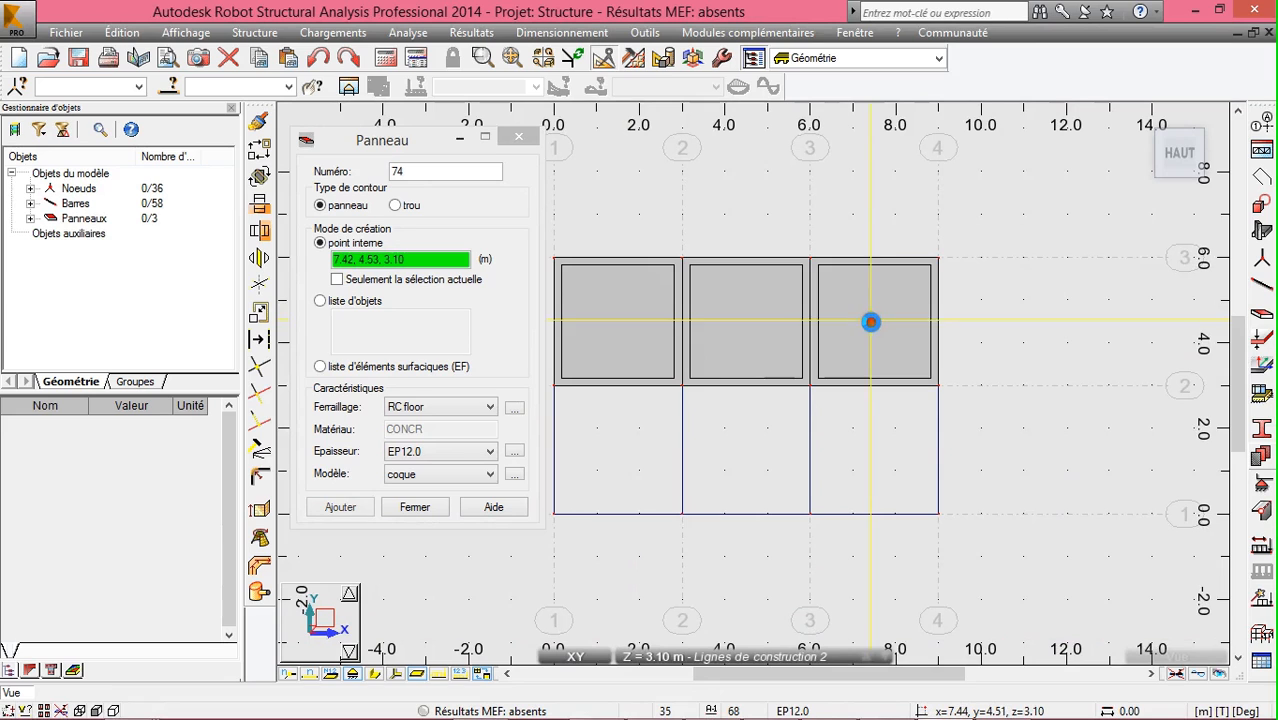
Add panels to the two outer front bays at 3.10 m, leaving the middle front bay open, and finish in the 3D view
{"action": "left_click", "coordinate": [861, 433]}
{"action": "left_click", "coordinate": [636, 449]}
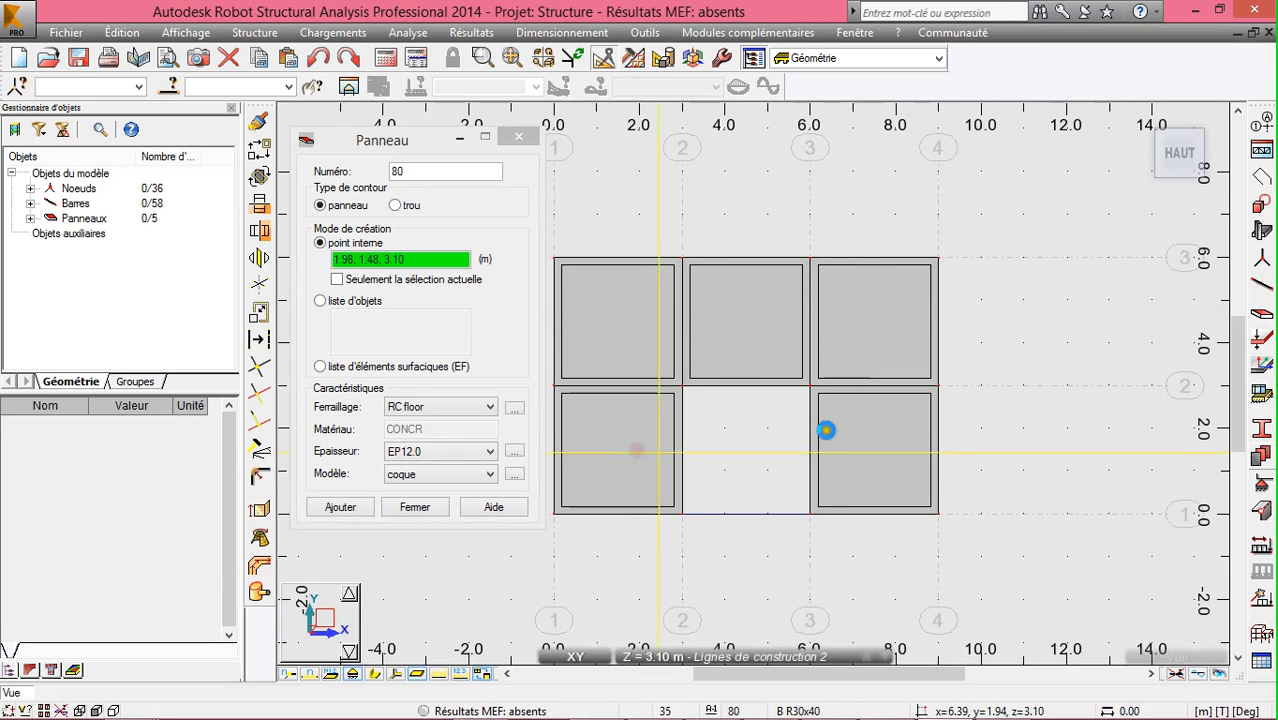
{"action": "left_click", "coordinate": [1145, 120]}
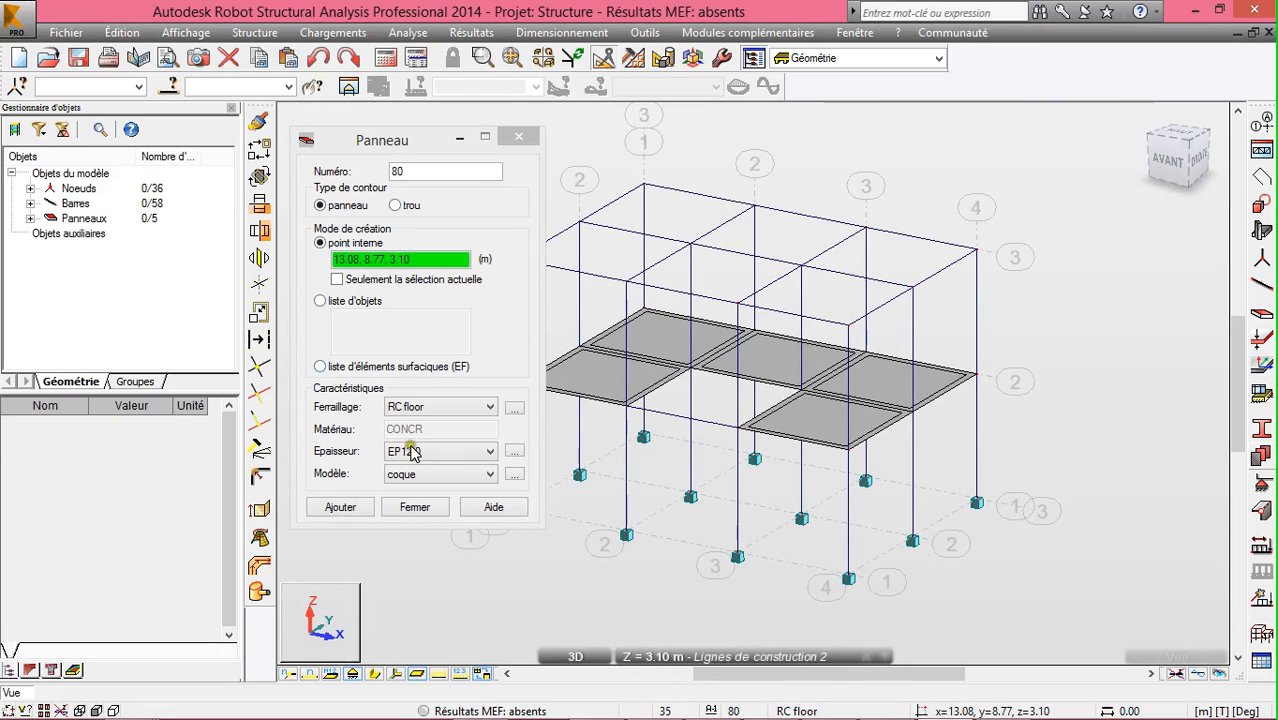
{"action": "left_click", "coordinate": [416, 509]}
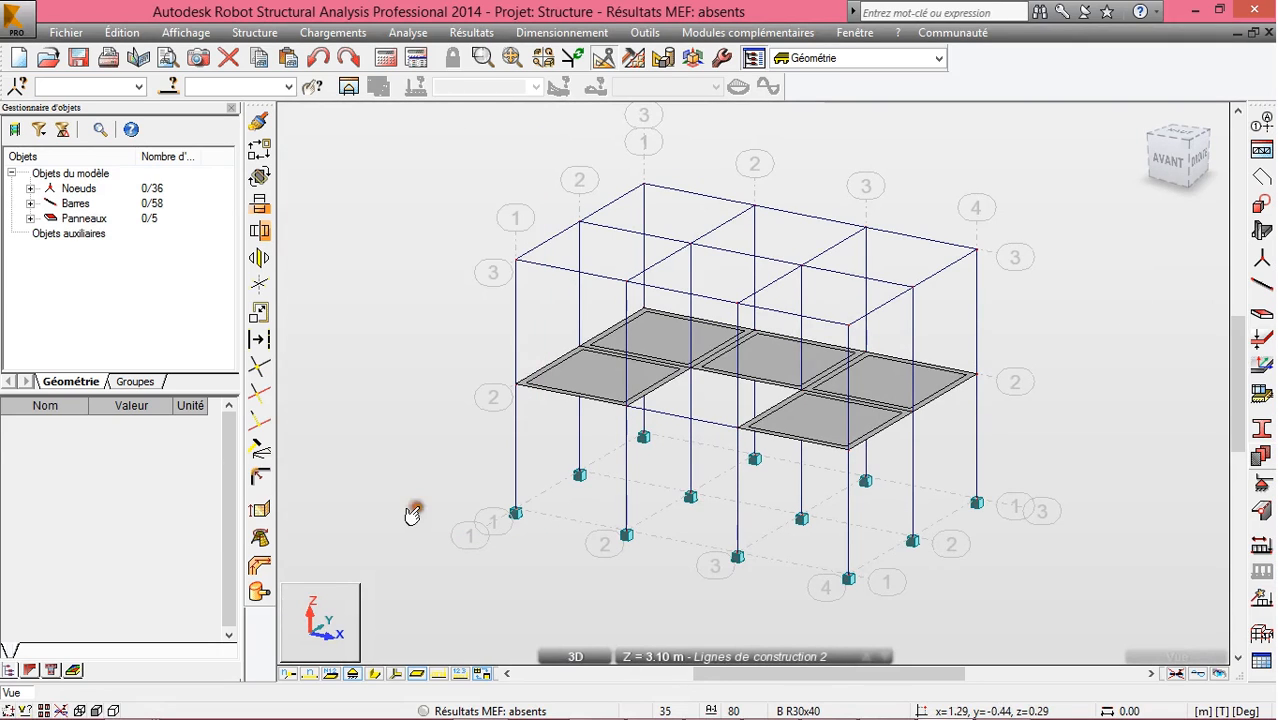
Select all five floor panels, copy them up by 3.10 m to the roof level, and clear the selection
{"action": "left_click", "coordinate": [657, 355]}
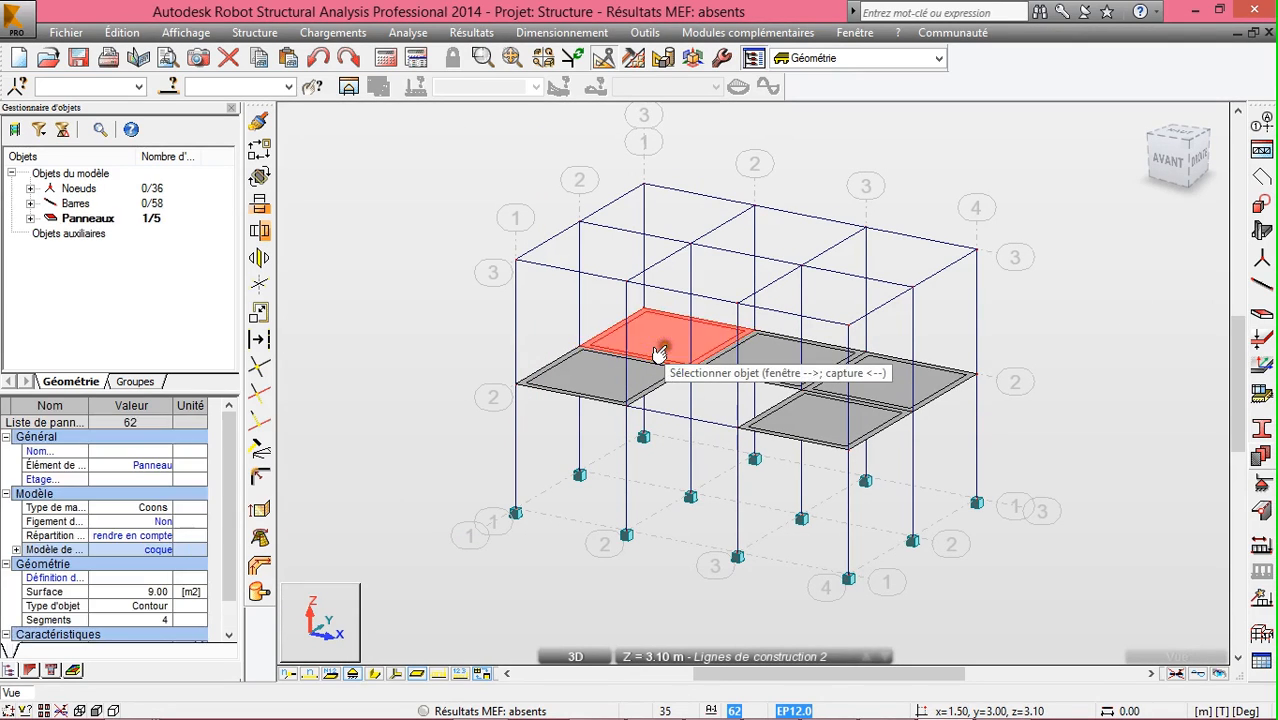
{"action": "left_click", "coordinate": [770, 365], "text": "ctrl"}
{"action": "left_click", "coordinate": [870, 380], "text": "ctrl"}
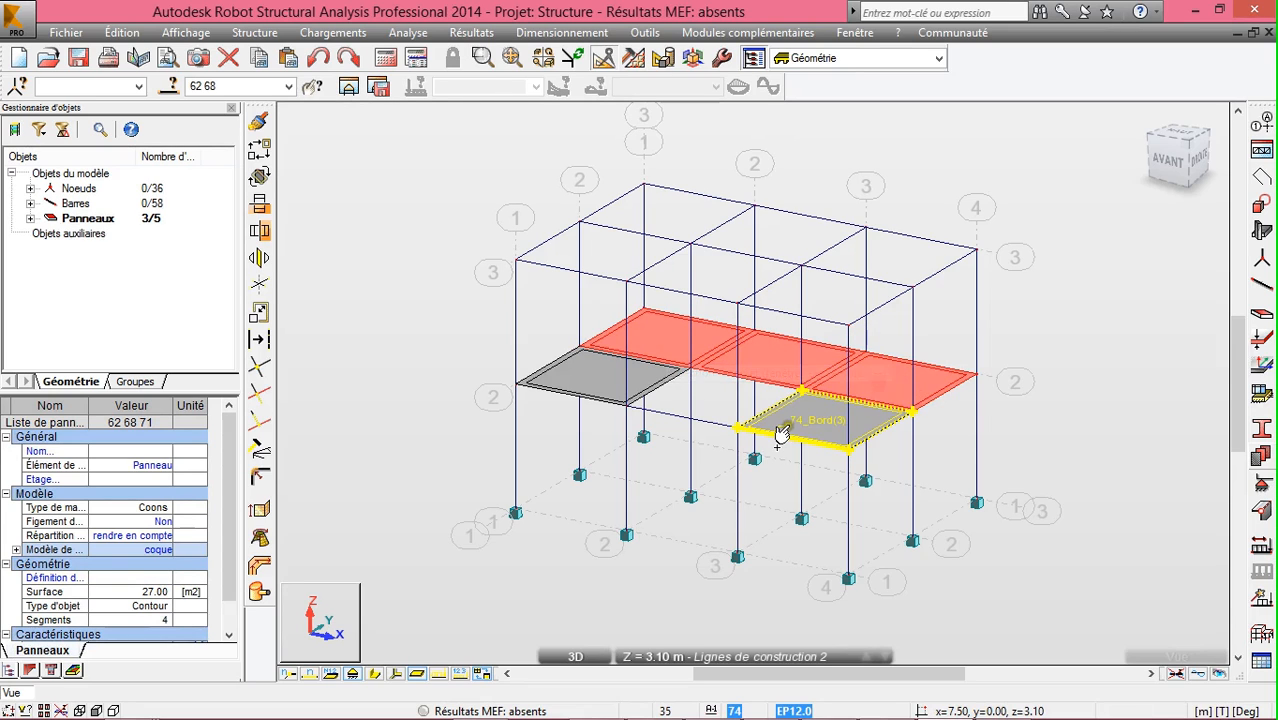
{"action": "left_click", "coordinate": [781, 430], "text": "ctrl"}
{"action": "left_click", "coordinate": [588, 376], "text": "ctrl"}
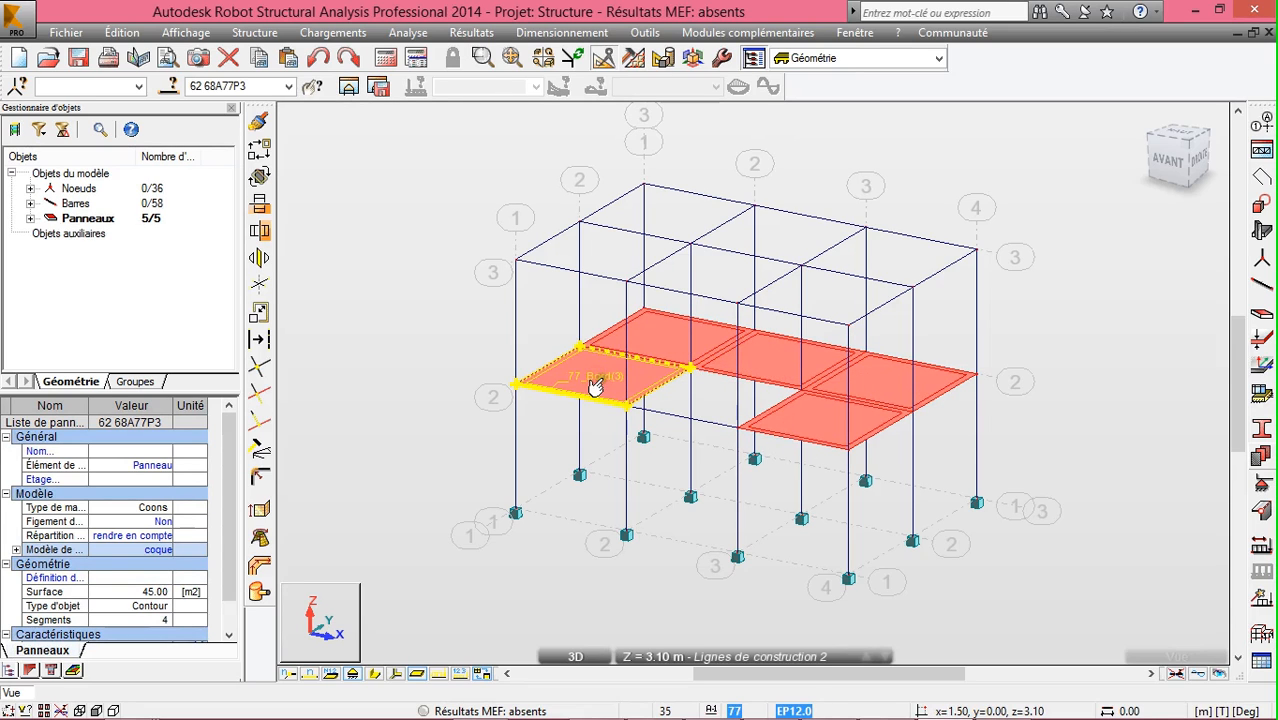
{"action": "left_click", "coordinate": [259, 149]}
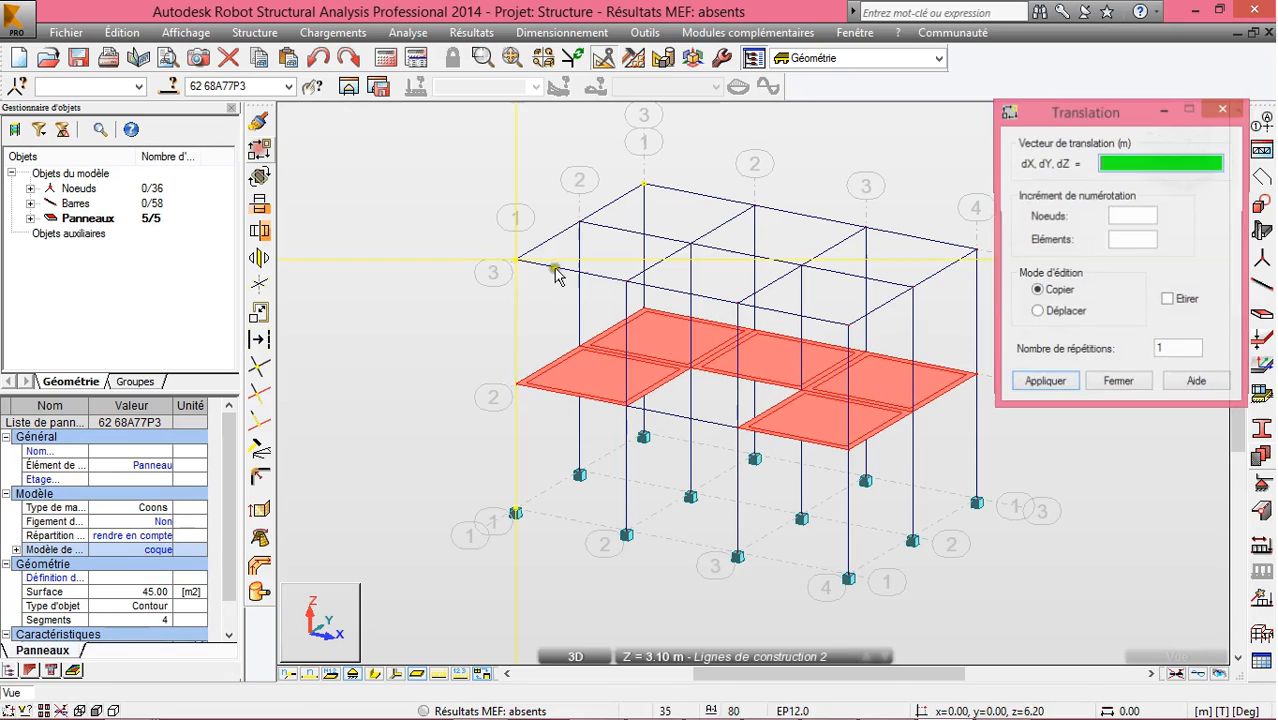
{"action": "left_click", "coordinate": [975, 378]}
{"action": "left_click", "coordinate": [975, 252]}
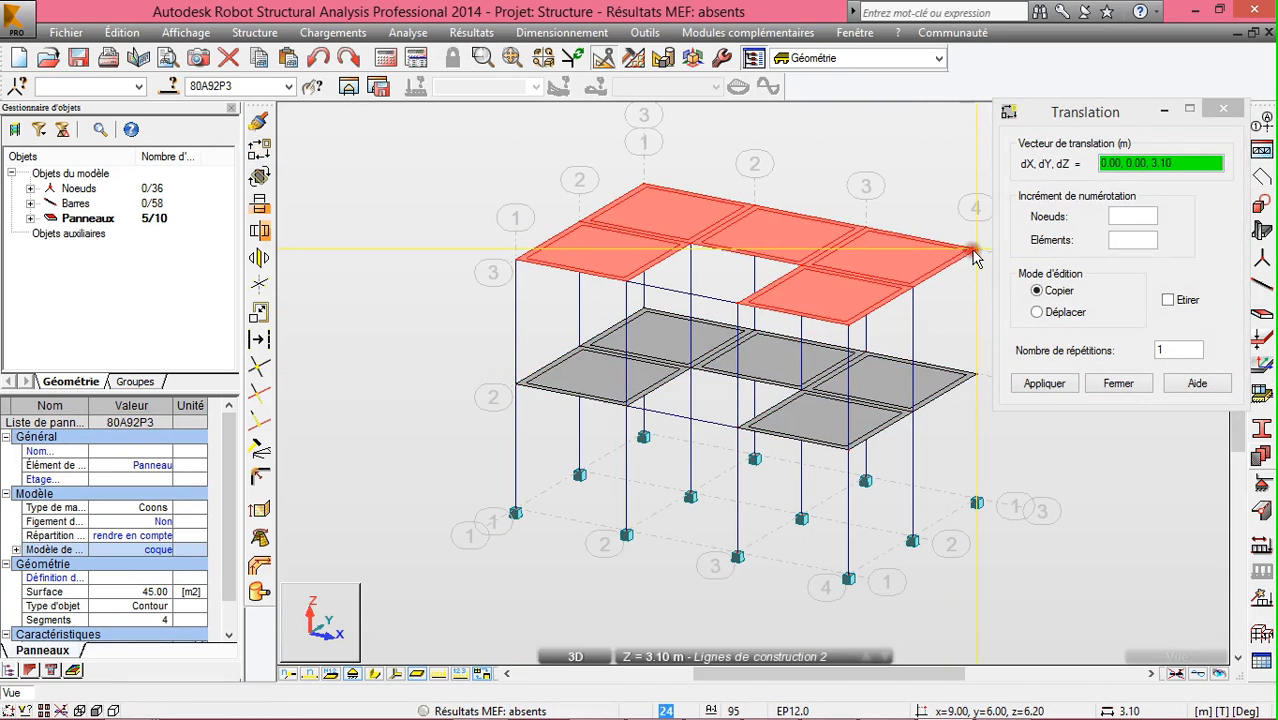
{"action": "left_click", "coordinate": [1118, 383]}
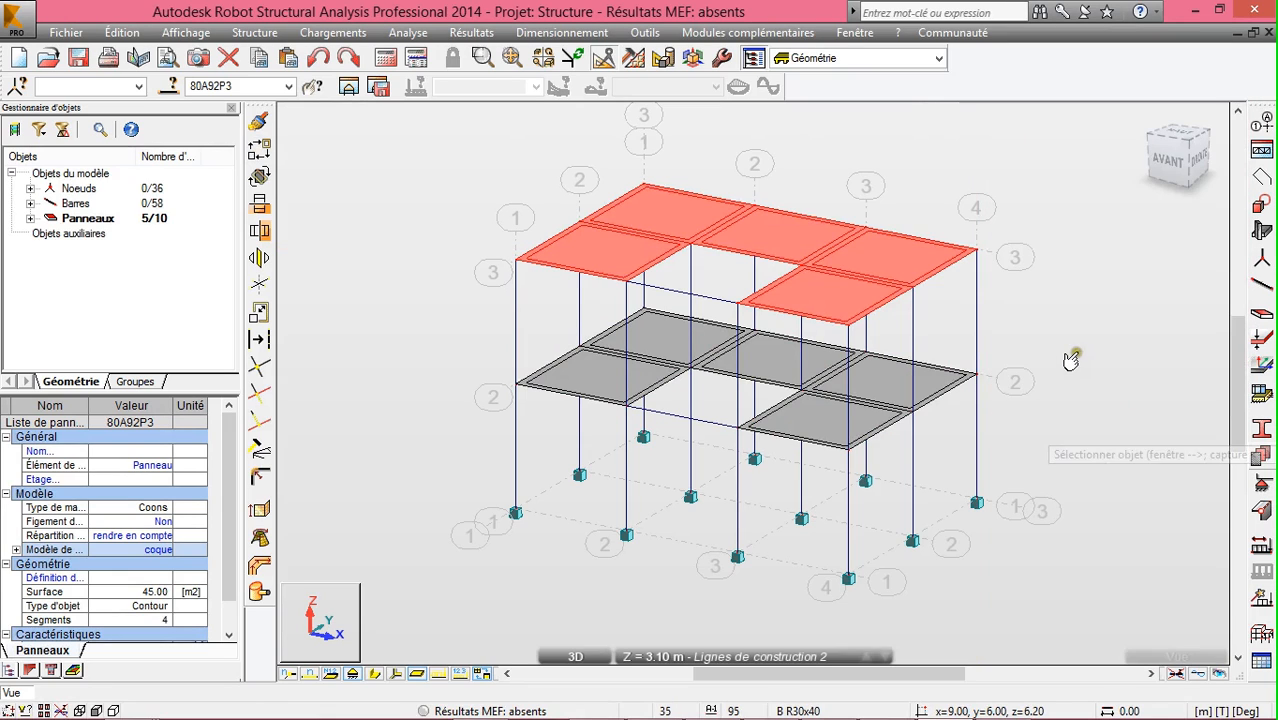
{"action": "left_click", "coordinate": [1110, 399]}
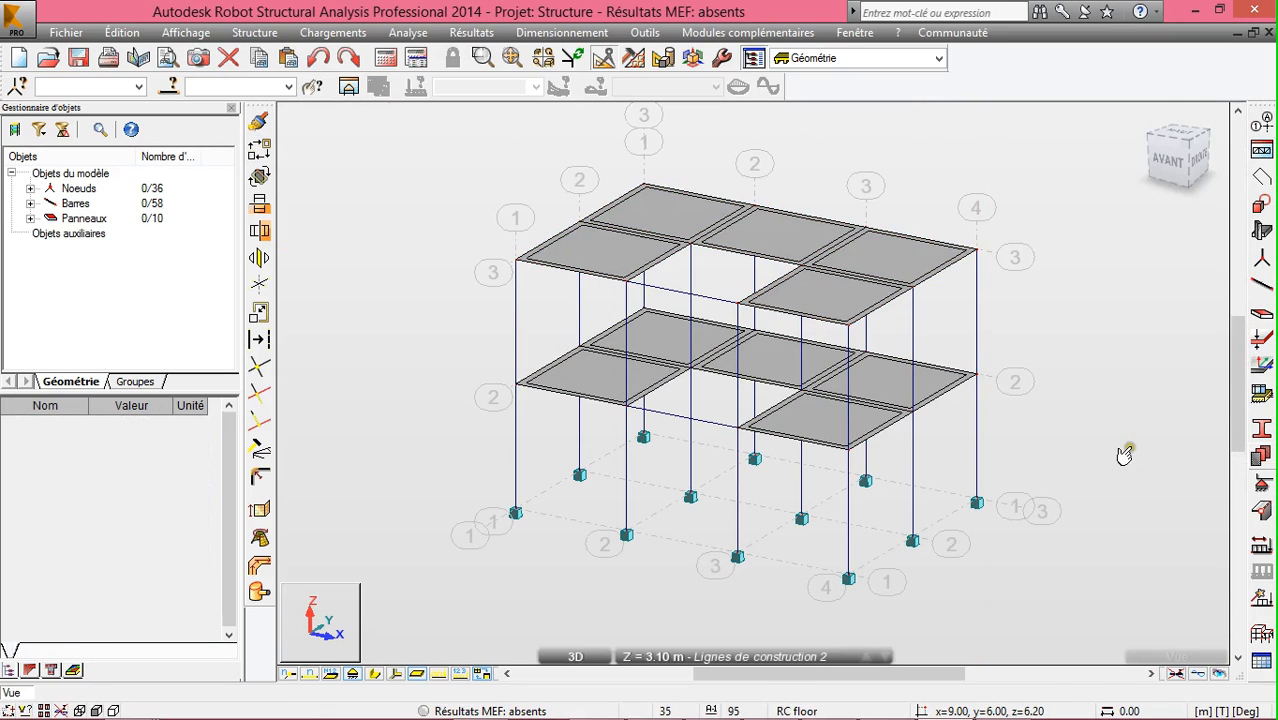
Delete the front-edge beams of the open middle bay at both the first-floor and roof levels
{"action": "left_click", "coordinate": [657, 416]}
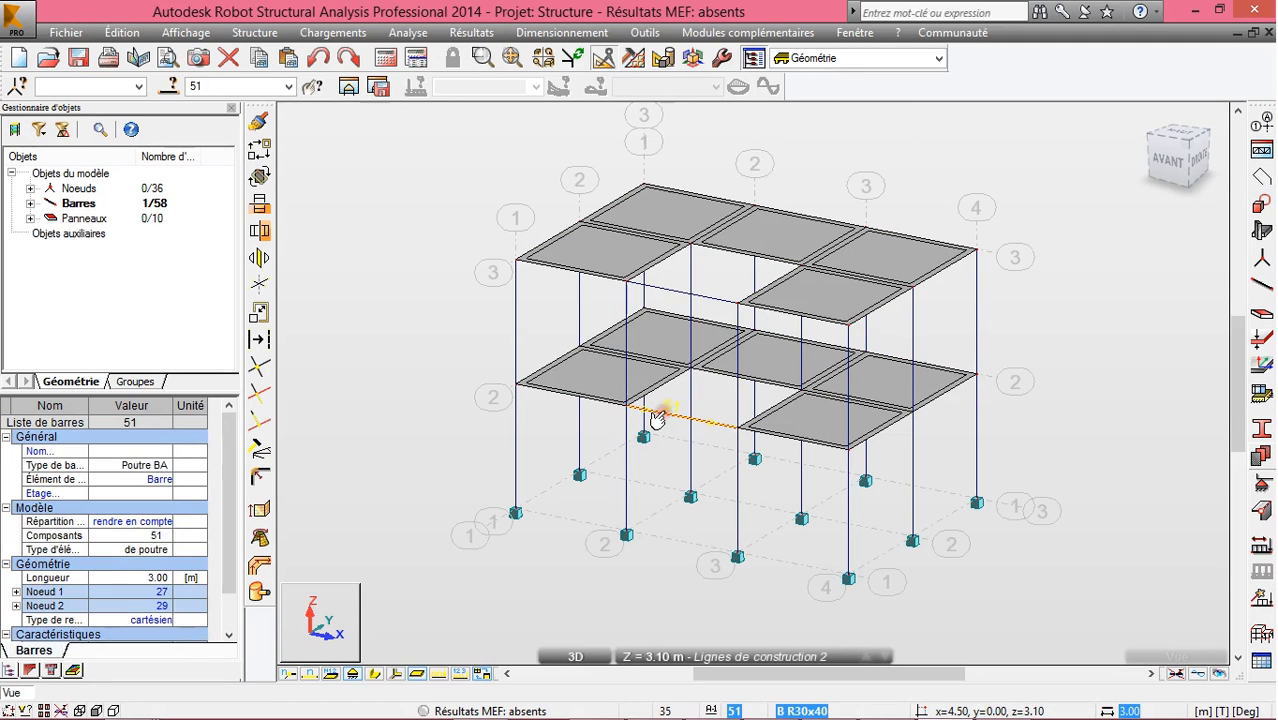
{"action": "left_click", "coordinate": [669, 298], "text": "ctrl"}
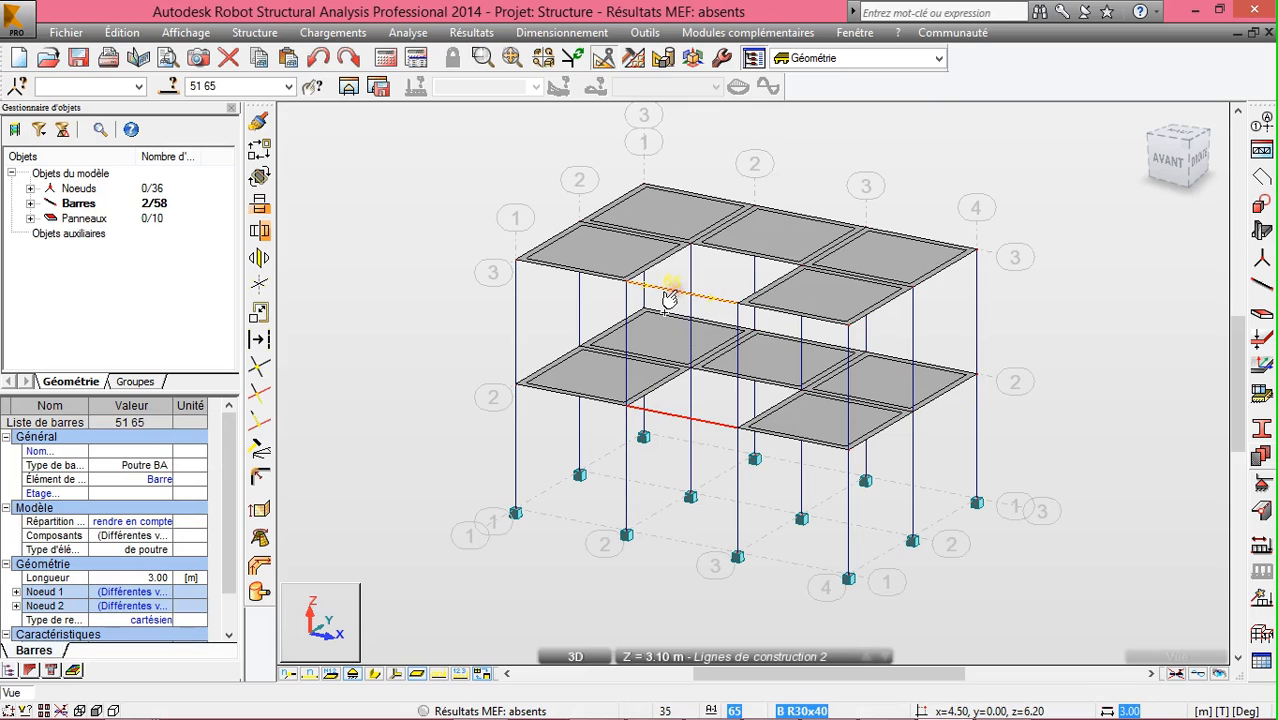
{"action": "key", "text": "Delete"}
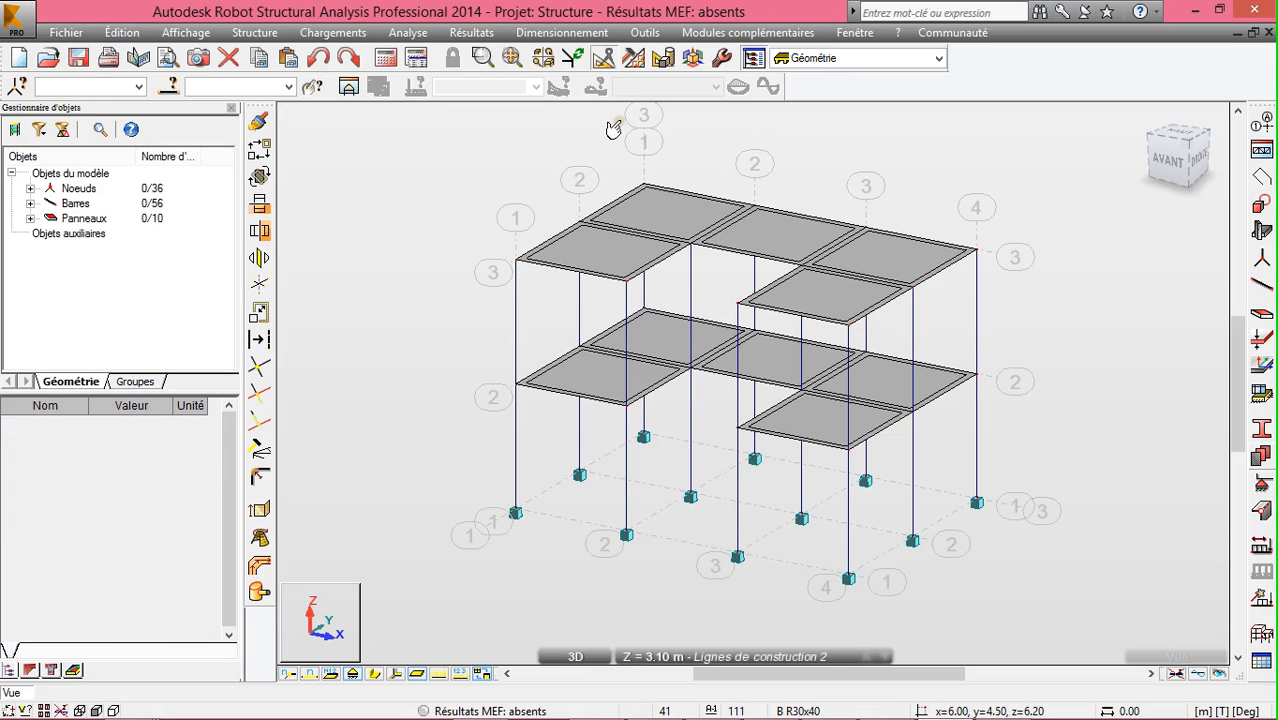
Add a permanent load case named "Poids propre" as case number 1
{"action": "scroll", "coordinate": [1144, 407], "scroll_direction": "down", "scroll_amount": 1}
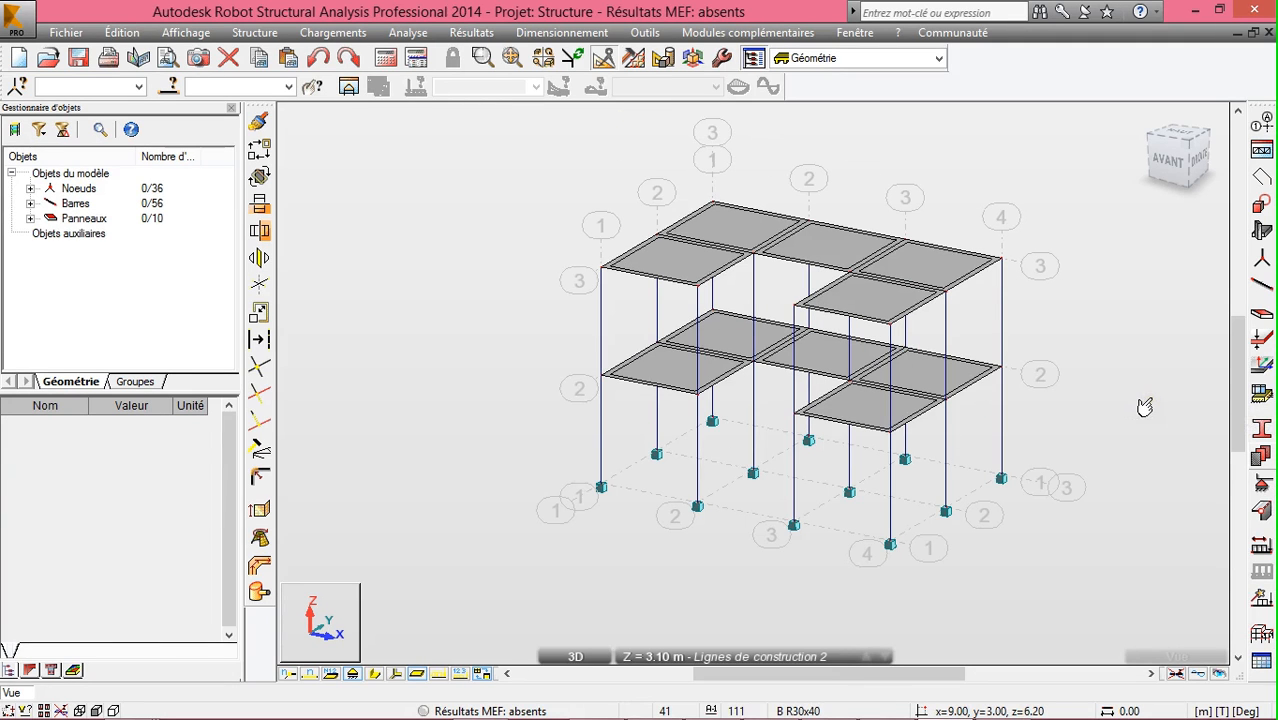
{"action": "left_click", "coordinate": [1260, 547]}
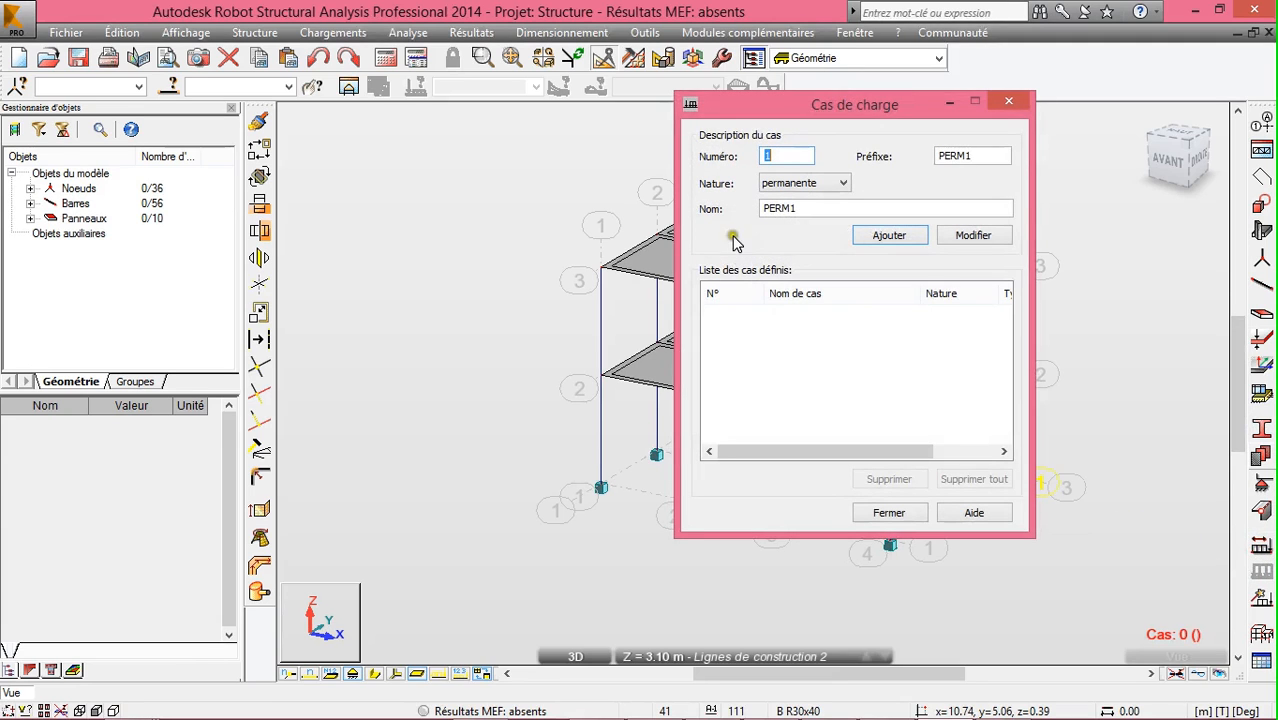
{"action": "double_click", "coordinate": [813, 208]}
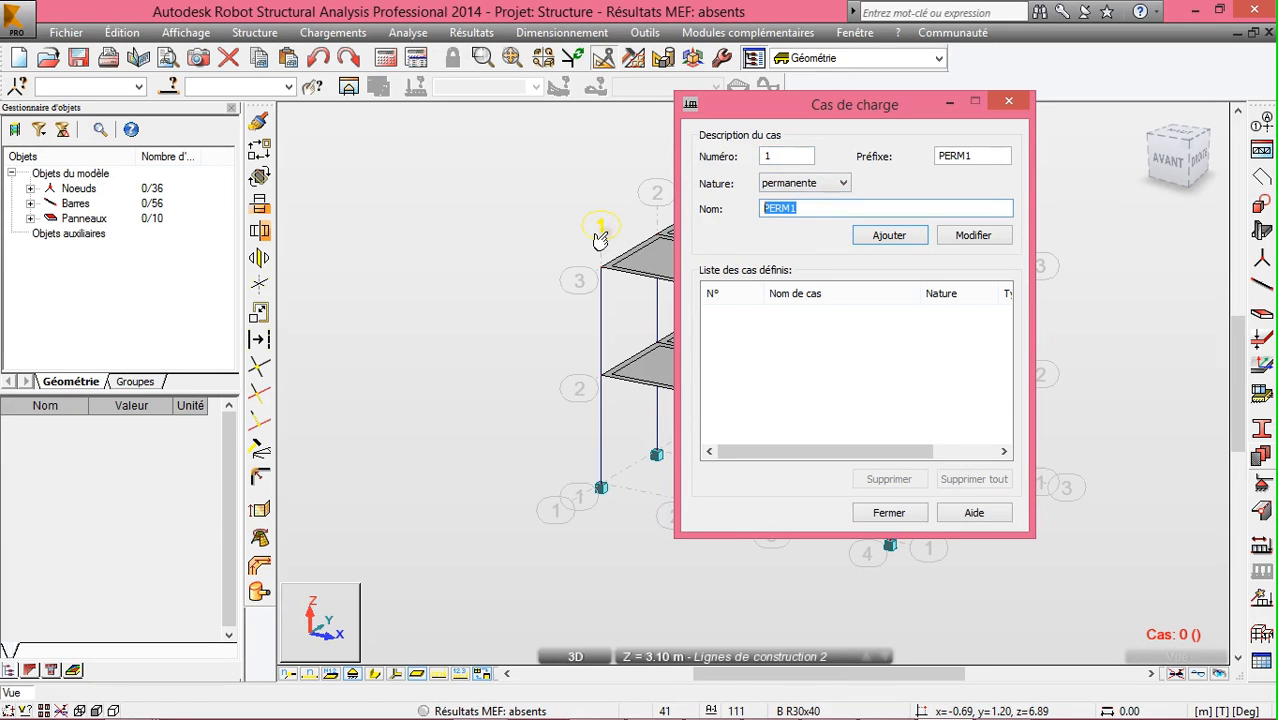
{"action": "type", "text": "Po"}
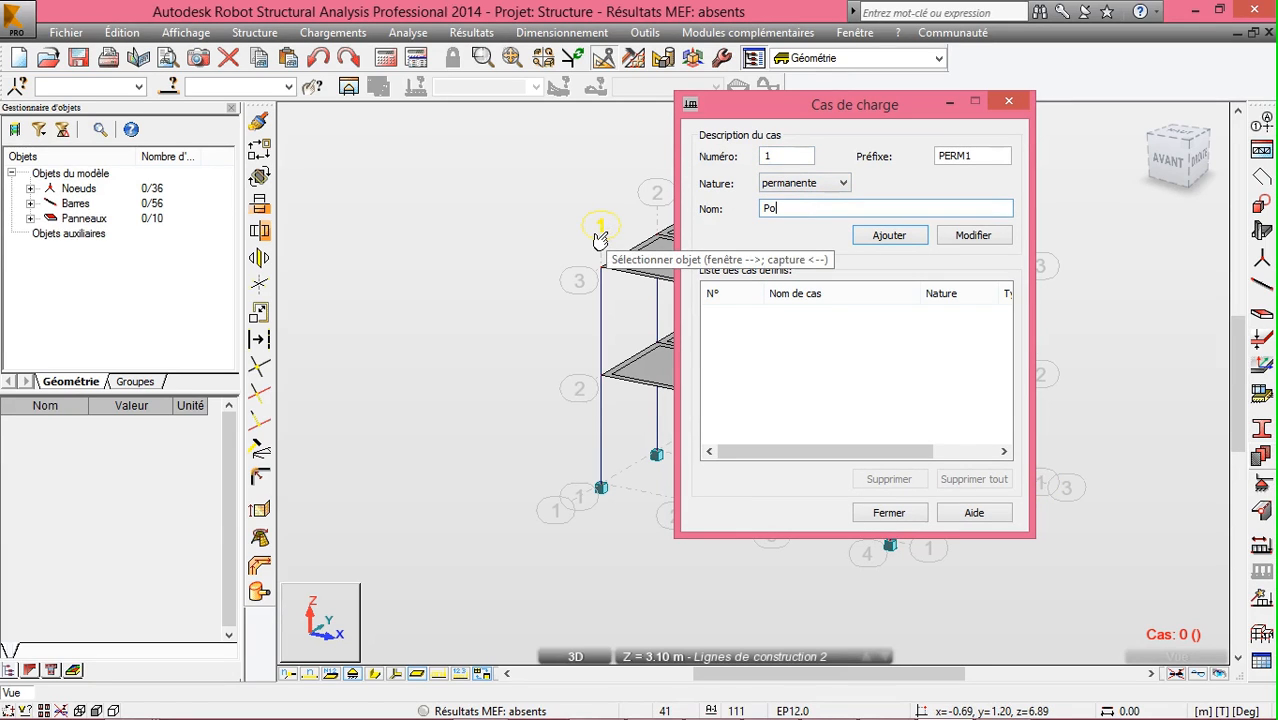
{"action": "type", "text": "ids propr"}
{"action": "type", "text": "e"}
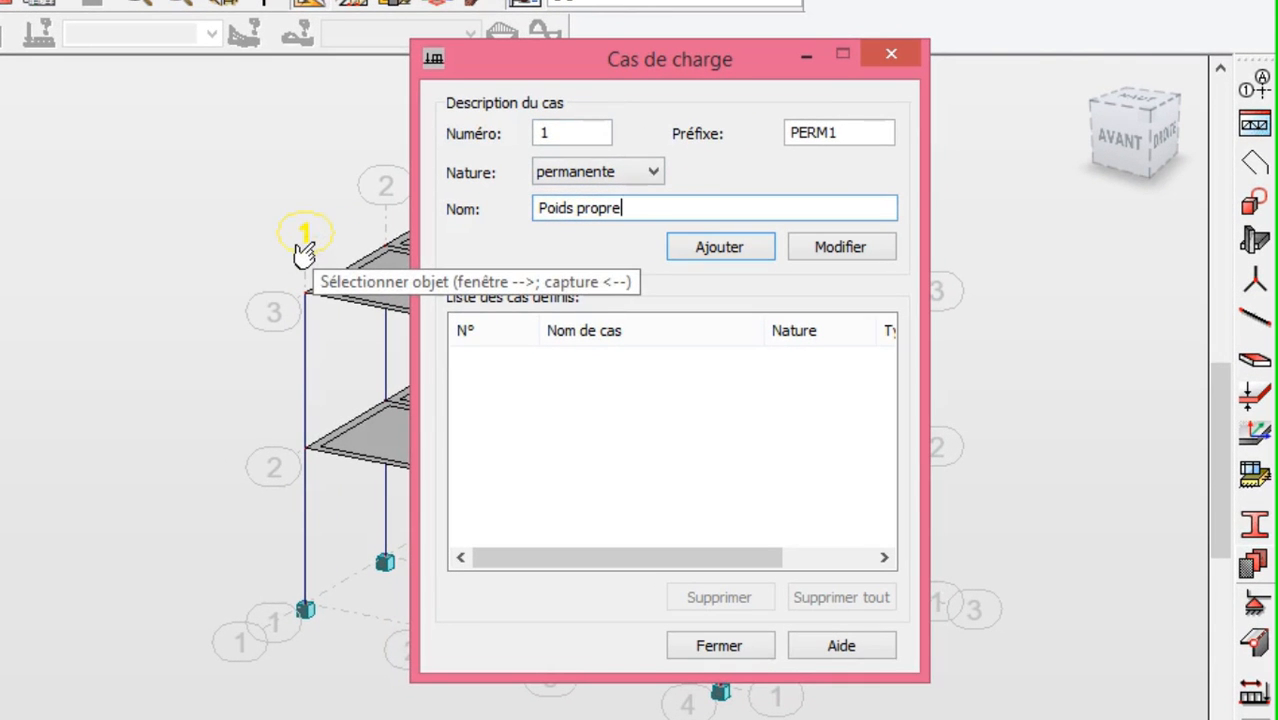
{"action": "left_click", "coordinate": [721, 248]}
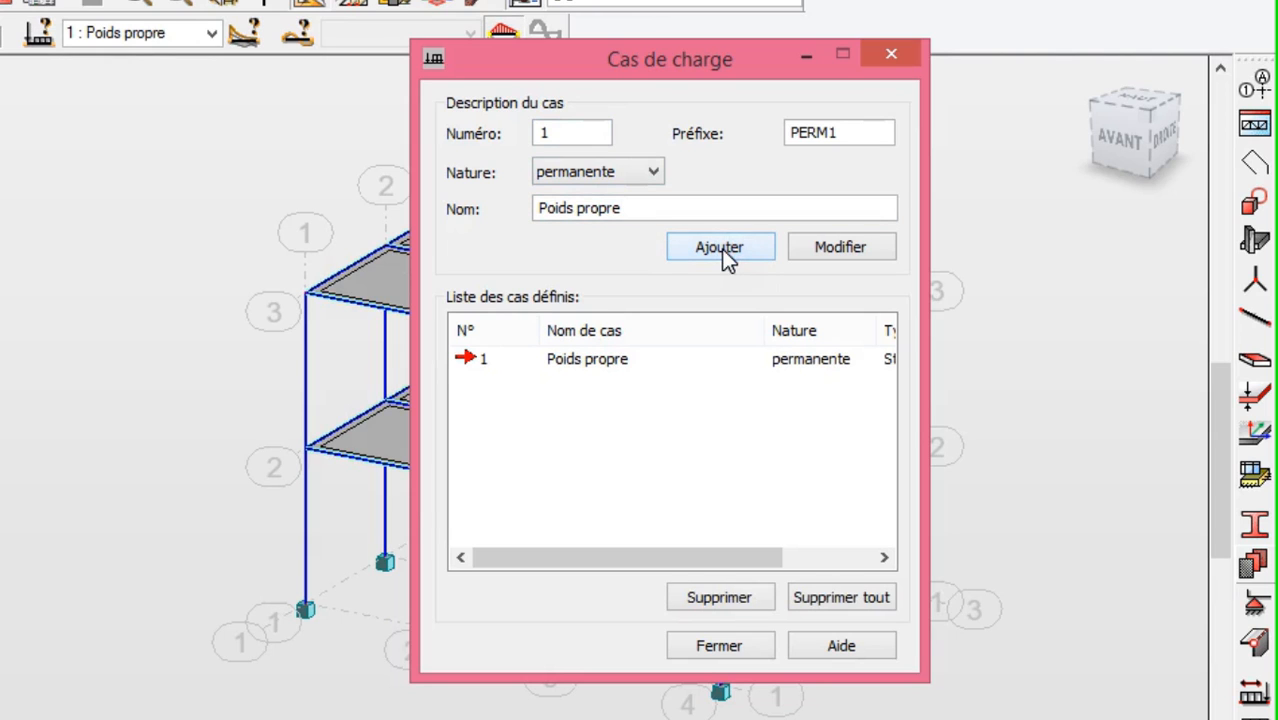
Add a second load case named "G" with the nature permanente
{"action": "left_click_drag", "start_coordinate": [647, 213], "coordinate": [322, 284]}
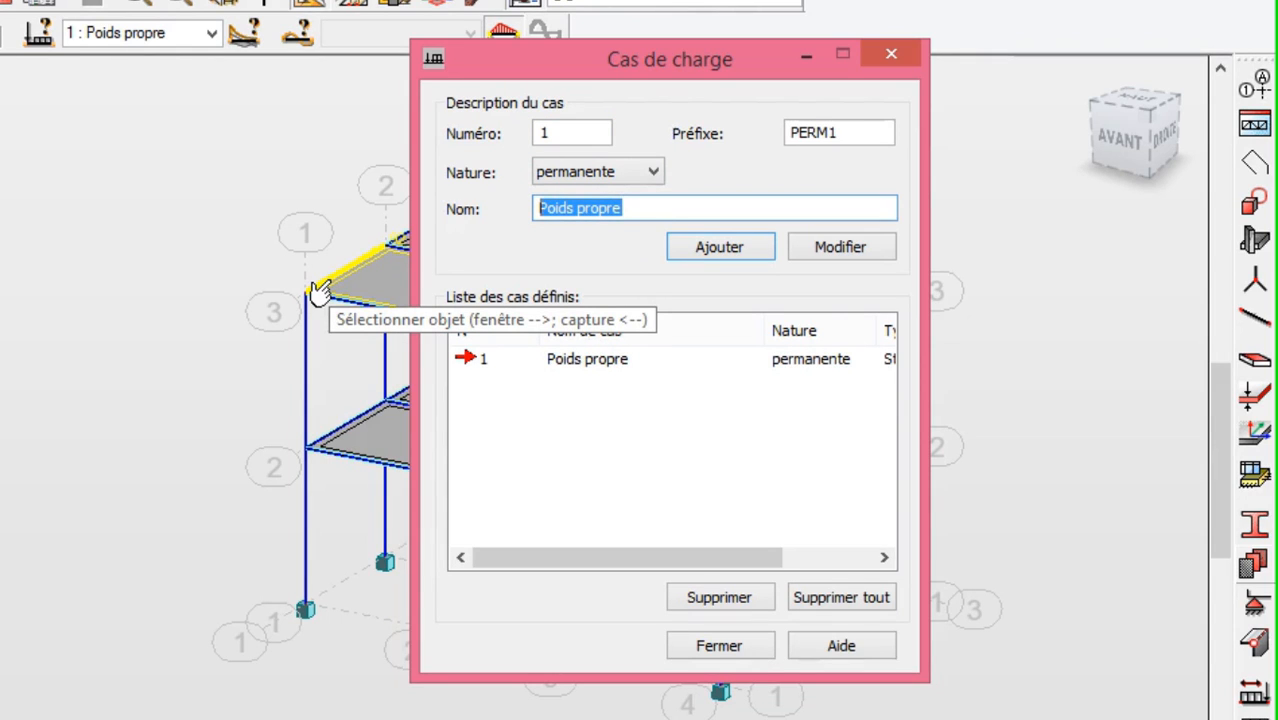
{"action": "type", "text": "G"}
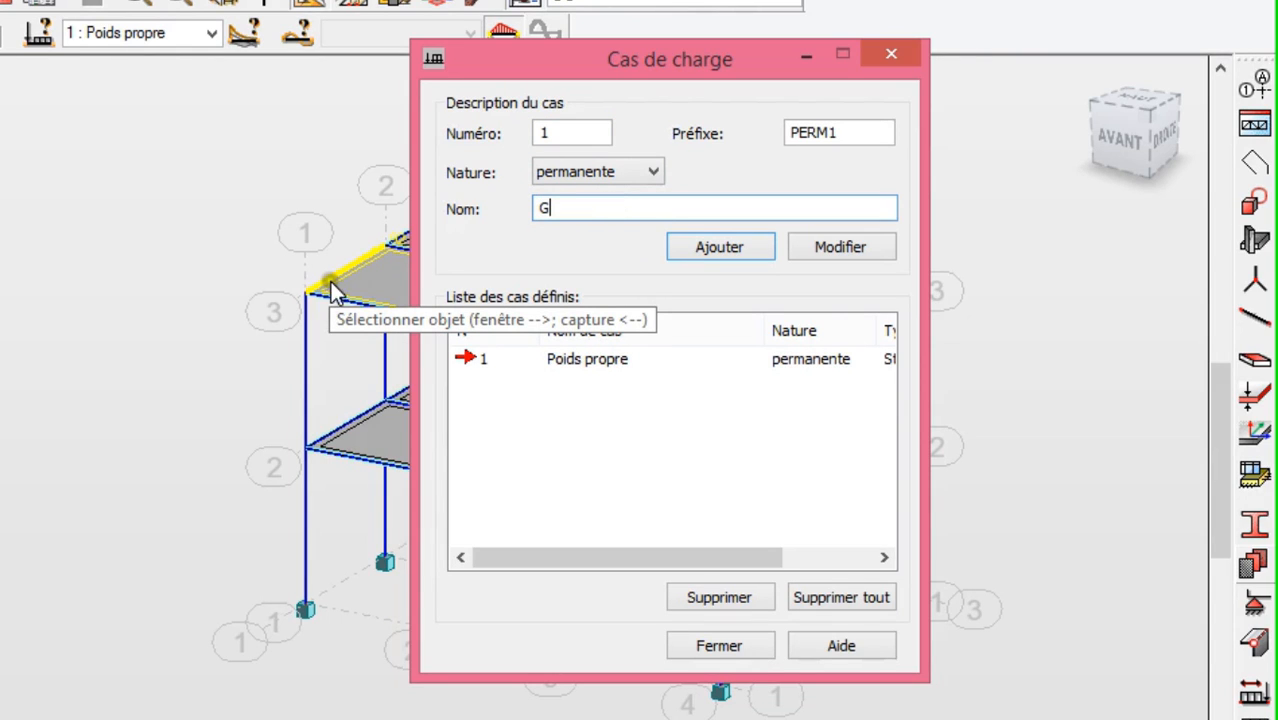
{"action": "left_click", "coordinate": [722, 248]}
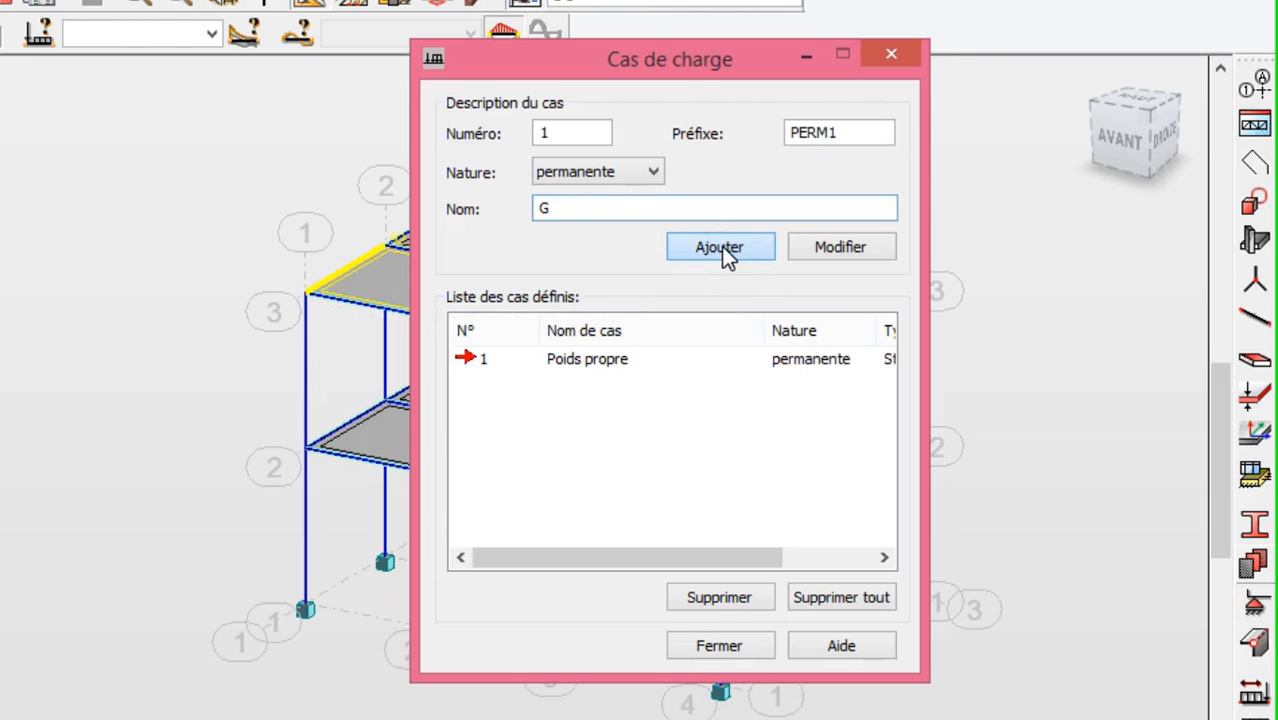
Add a third load case named "Q" with the nature d'exploitation and finish the load case definition
{"action": "left_click", "coordinate": [646, 170]}
{"action": "left_click", "coordinate": [648, 171]}
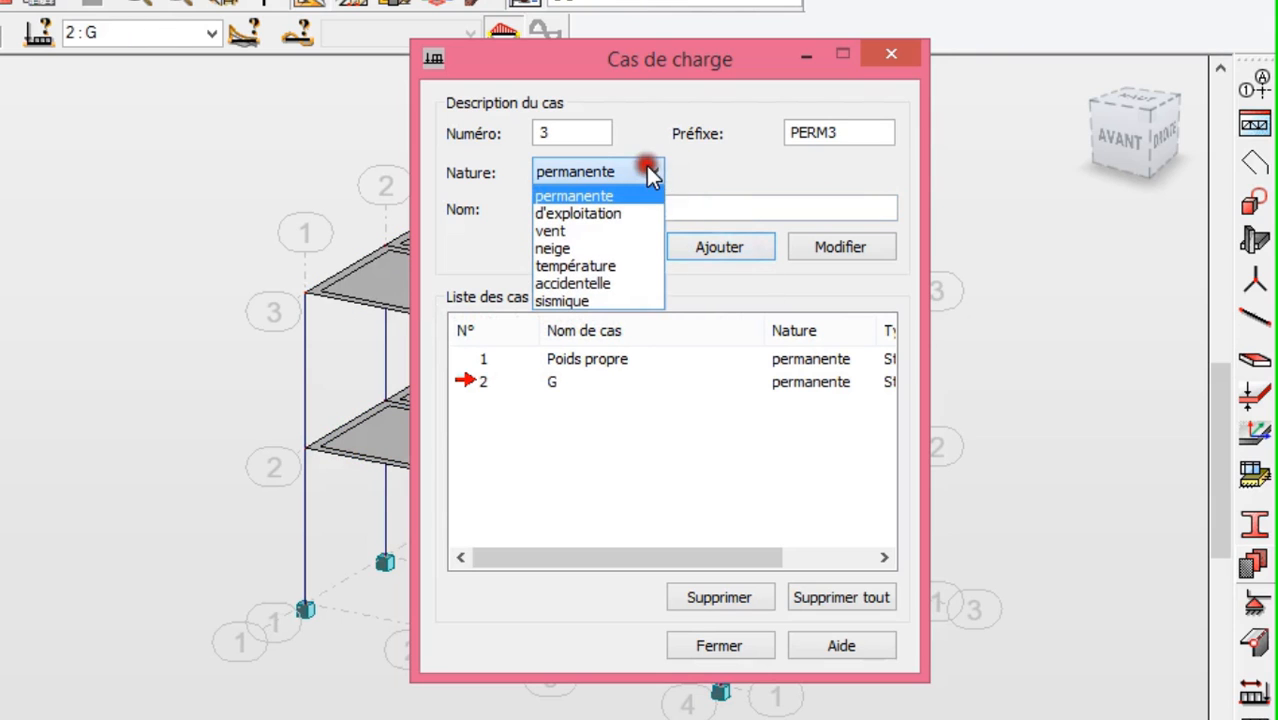
{"action": "left_click", "coordinate": [605, 214]}
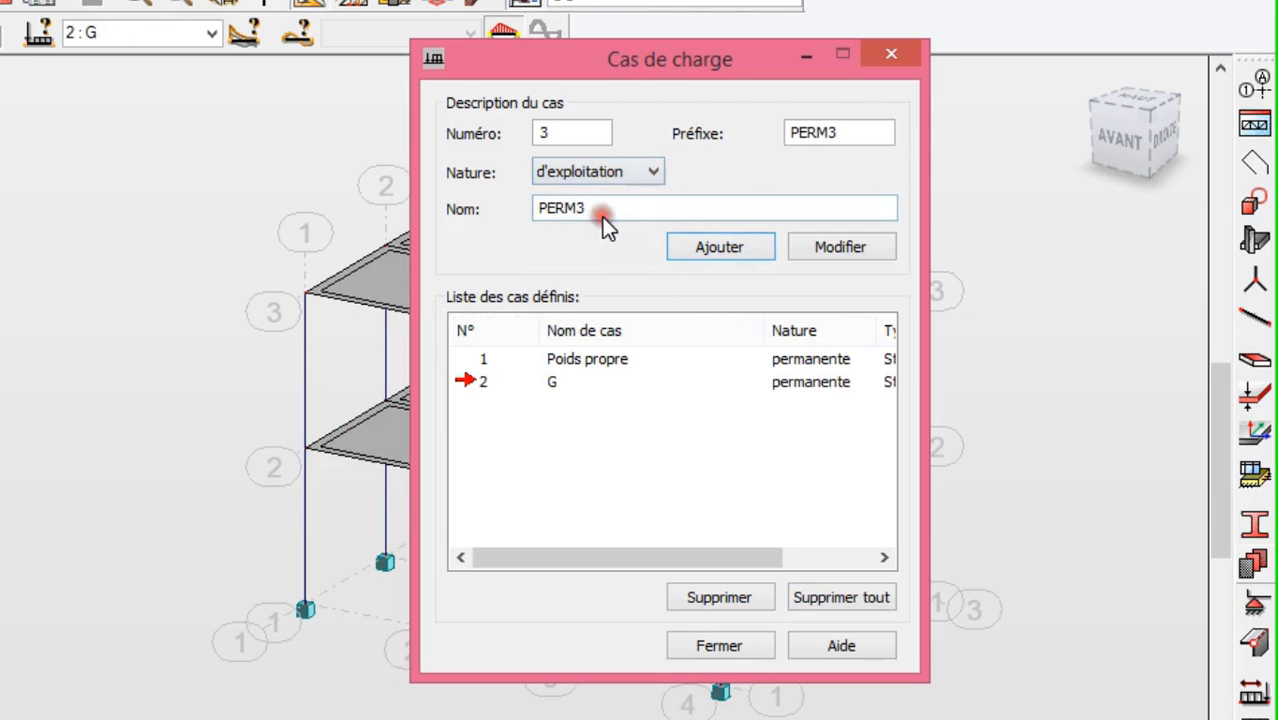
{"action": "left_click", "coordinate": [620, 209]}
{"action": "double_click", "coordinate": [620, 209]}
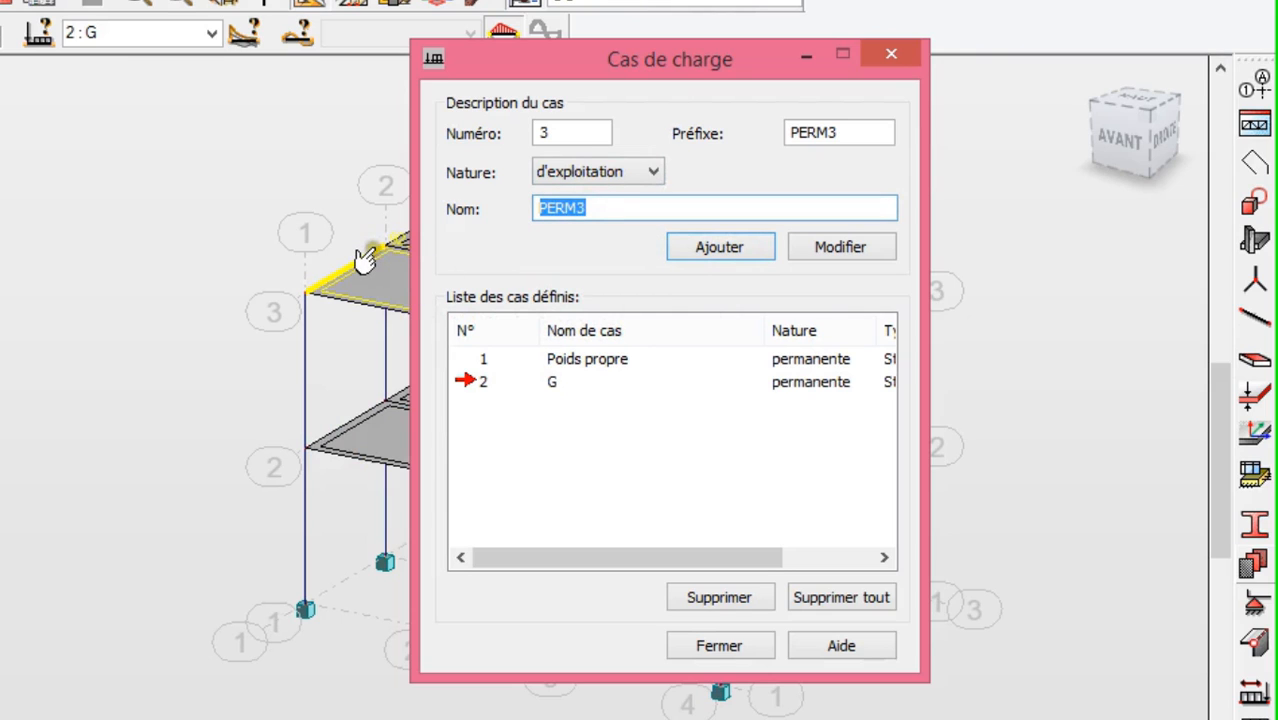
{"action": "left_click", "coordinate": [690, 248]}
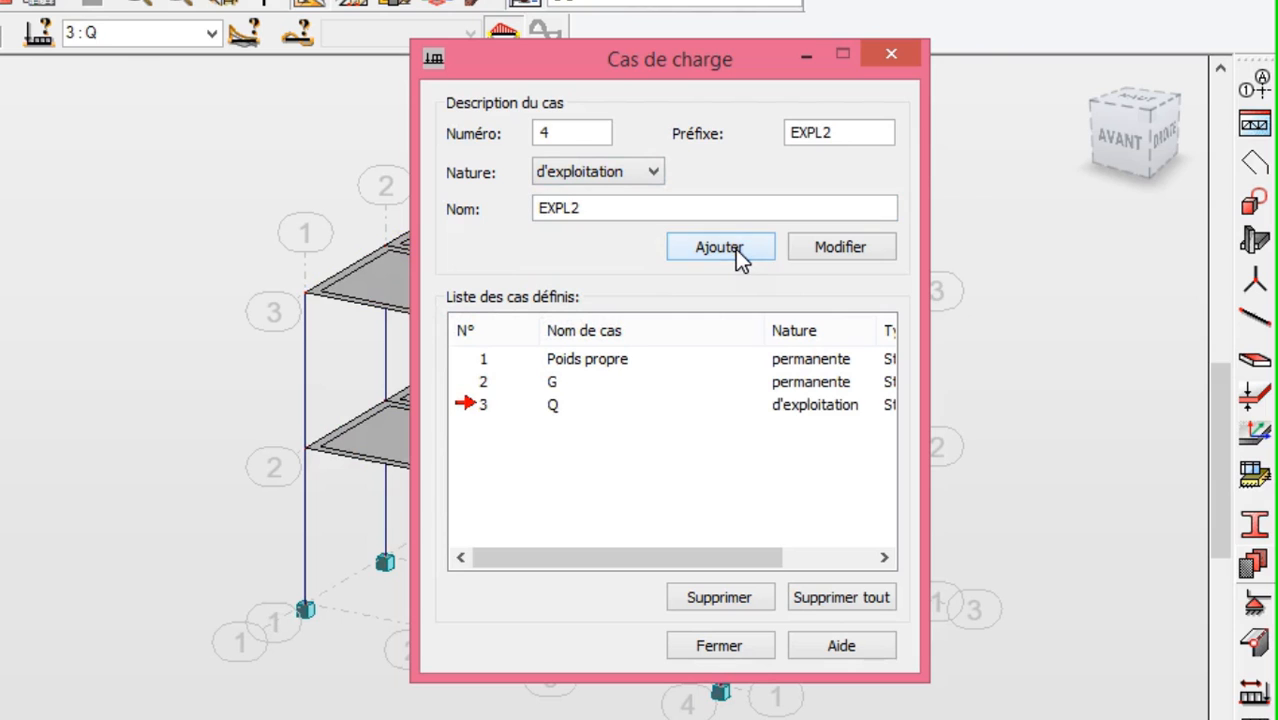
{"action": "left_click", "coordinate": [708, 648]}
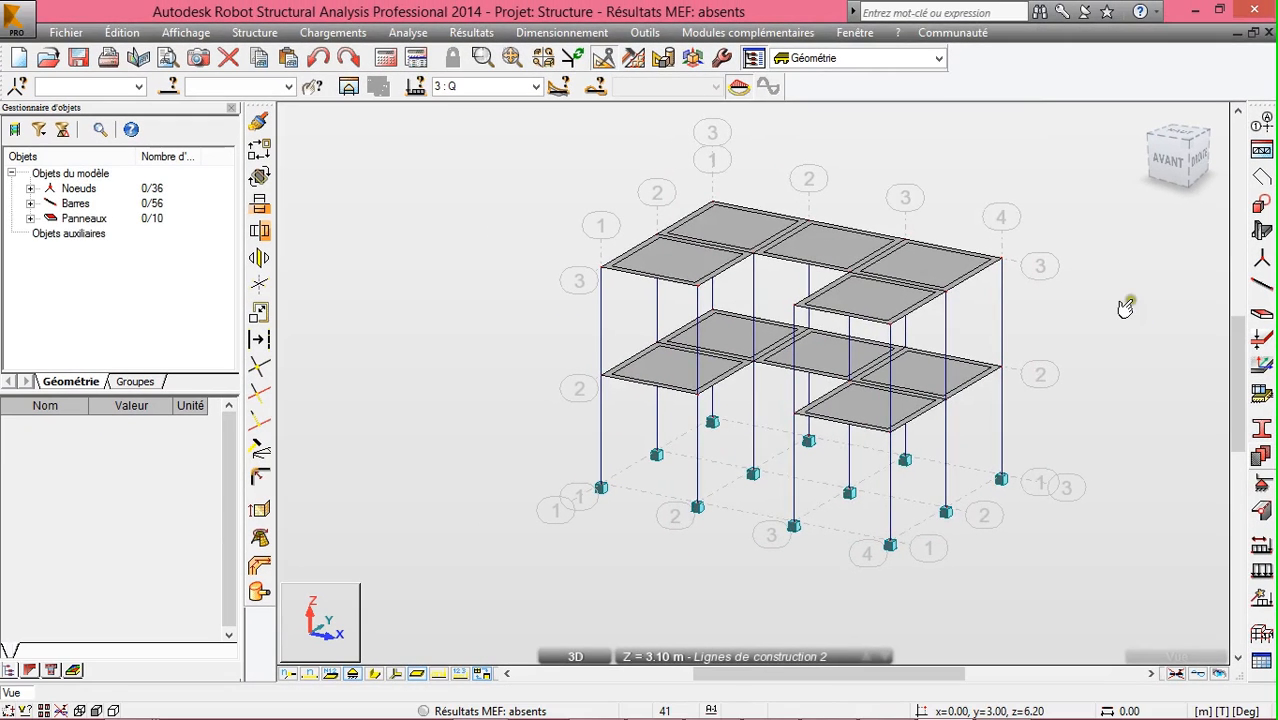
Make Poids propre the active case and check its self-weight and mass load options
{"action": "left_click", "coordinate": [536, 86]}
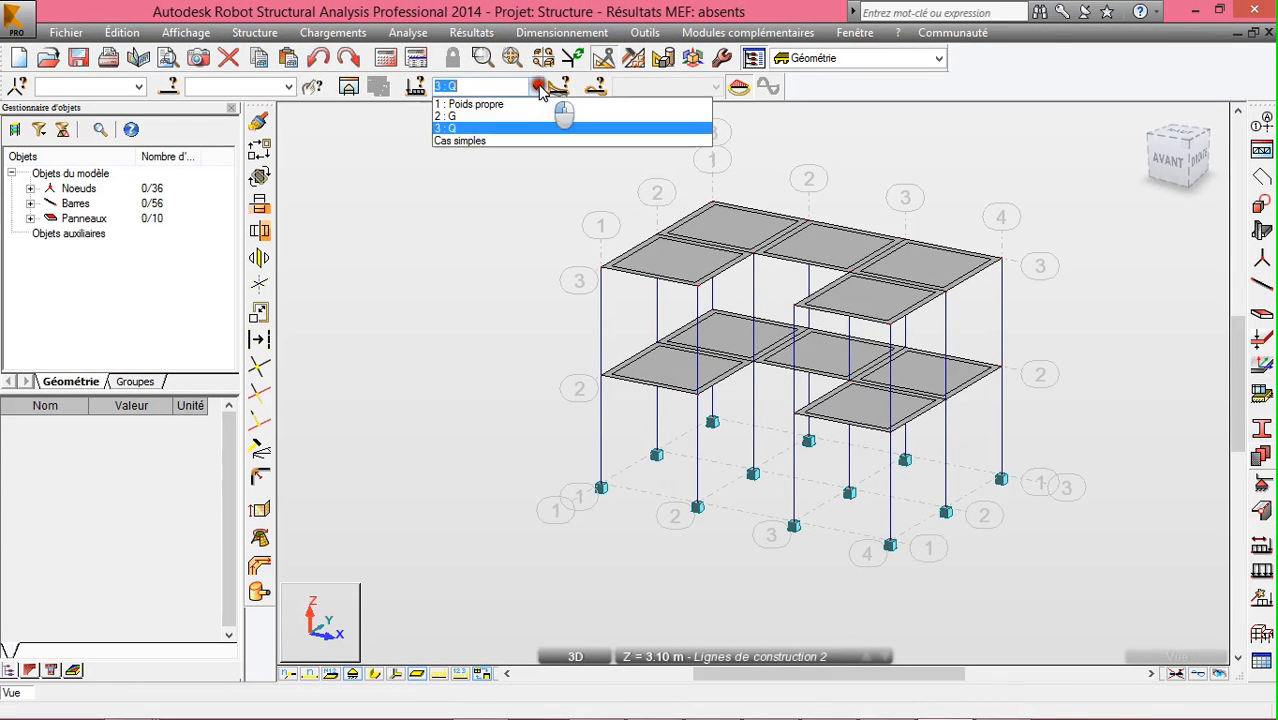
{"action": "left_click", "coordinate": [488, 104]}
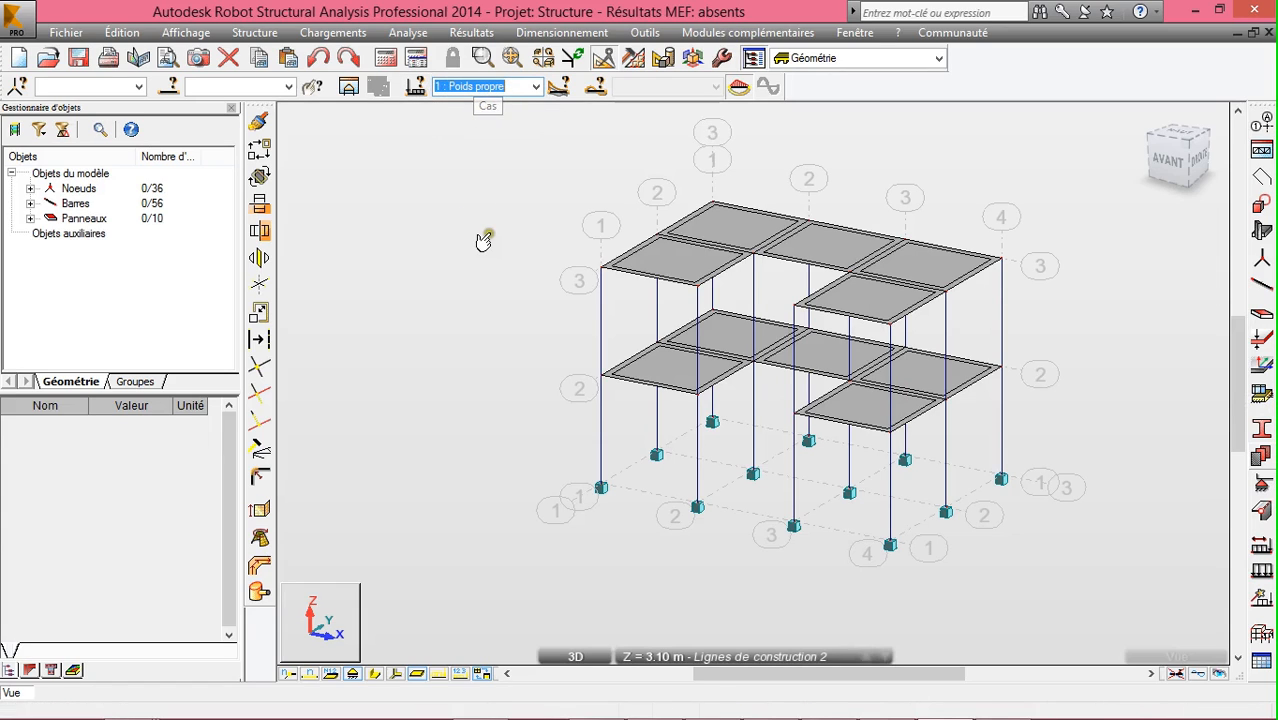
{"action": "left_click", "coordinate": [1261, 574]}
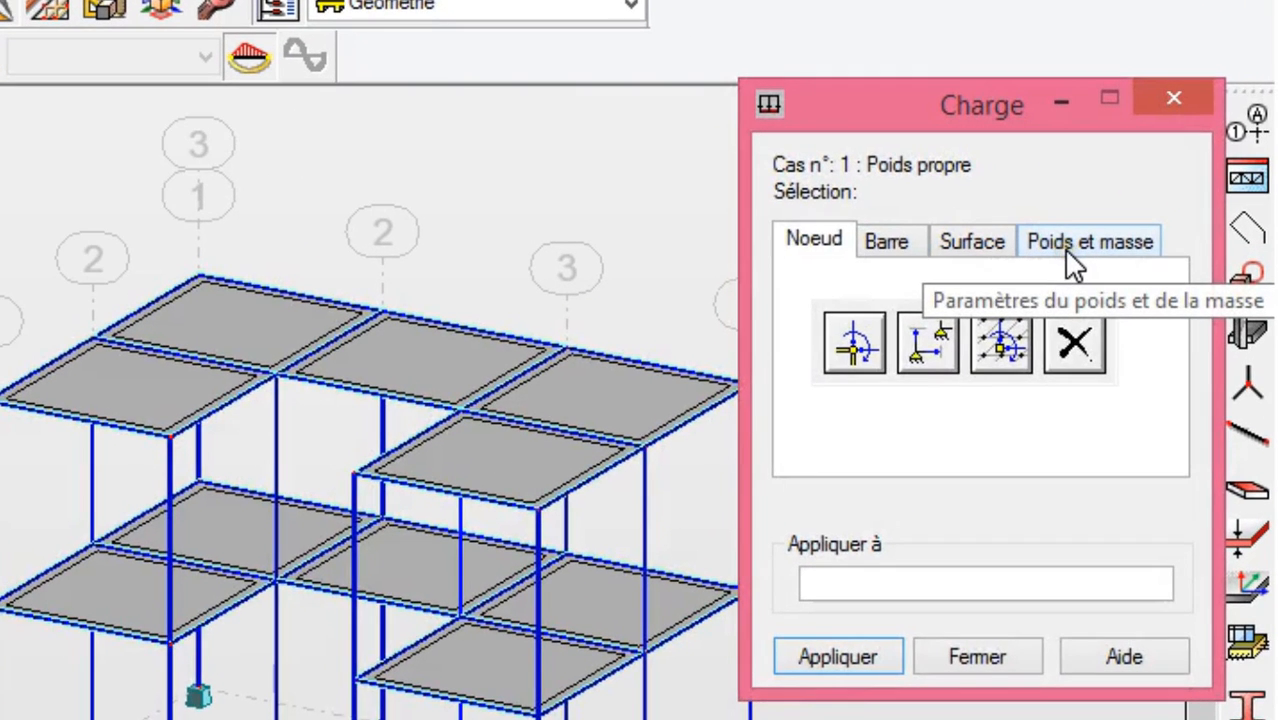
{"action": "left_click", "coordinate": [1172, 188]}
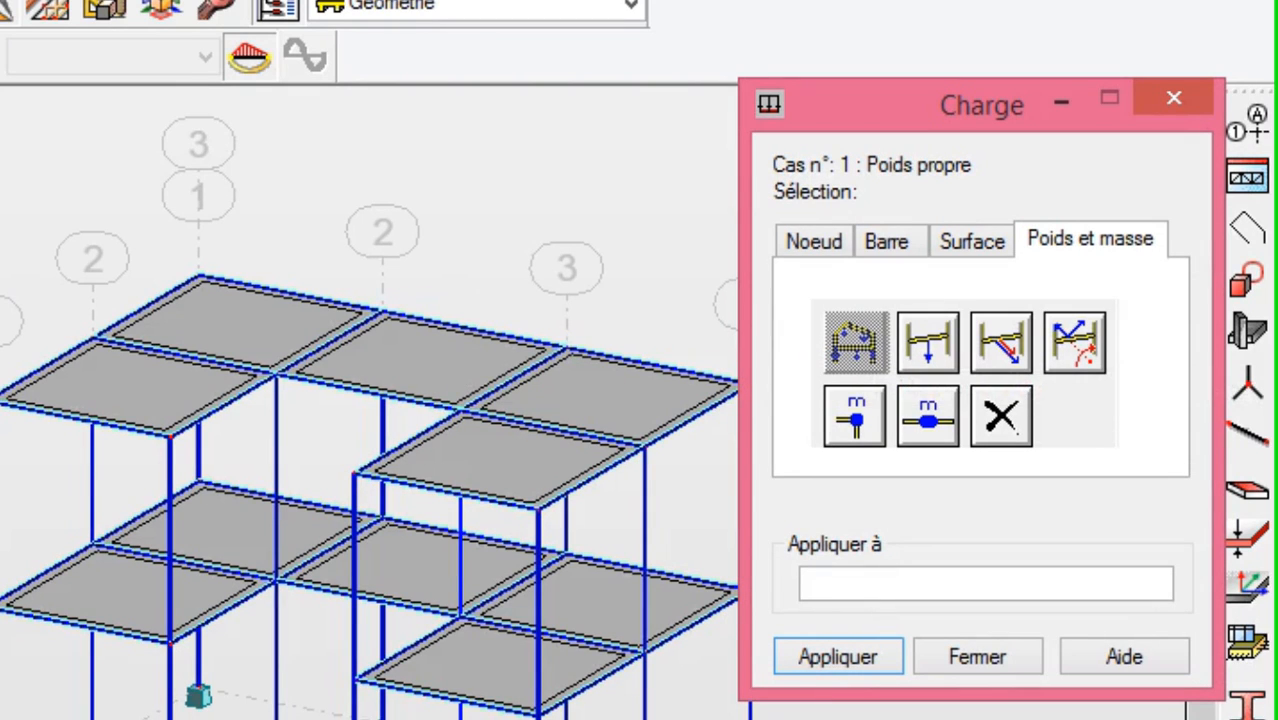
{"action": "left_click", "coordinate": [978, 658]}
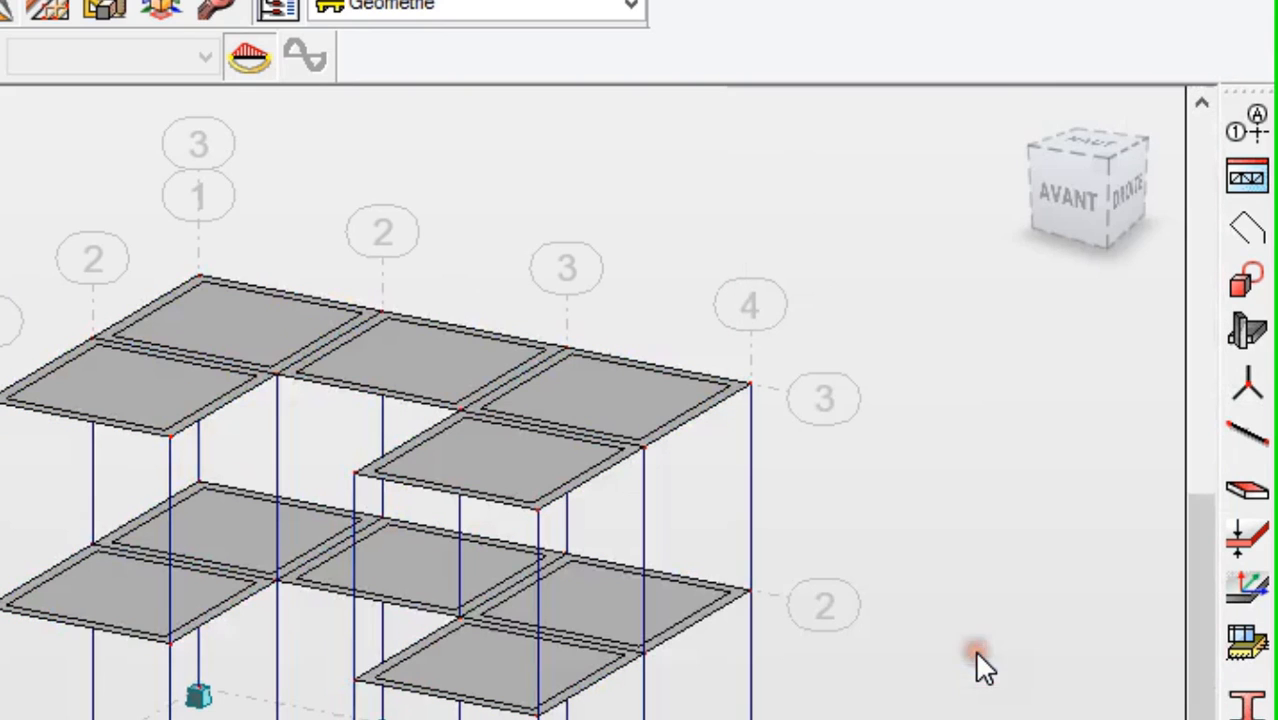
Make G the active case and define a uniform surface load of -0.20 T/m2 in the global Z direction
{"action": "left_click", "coordinate": [2, 57]}
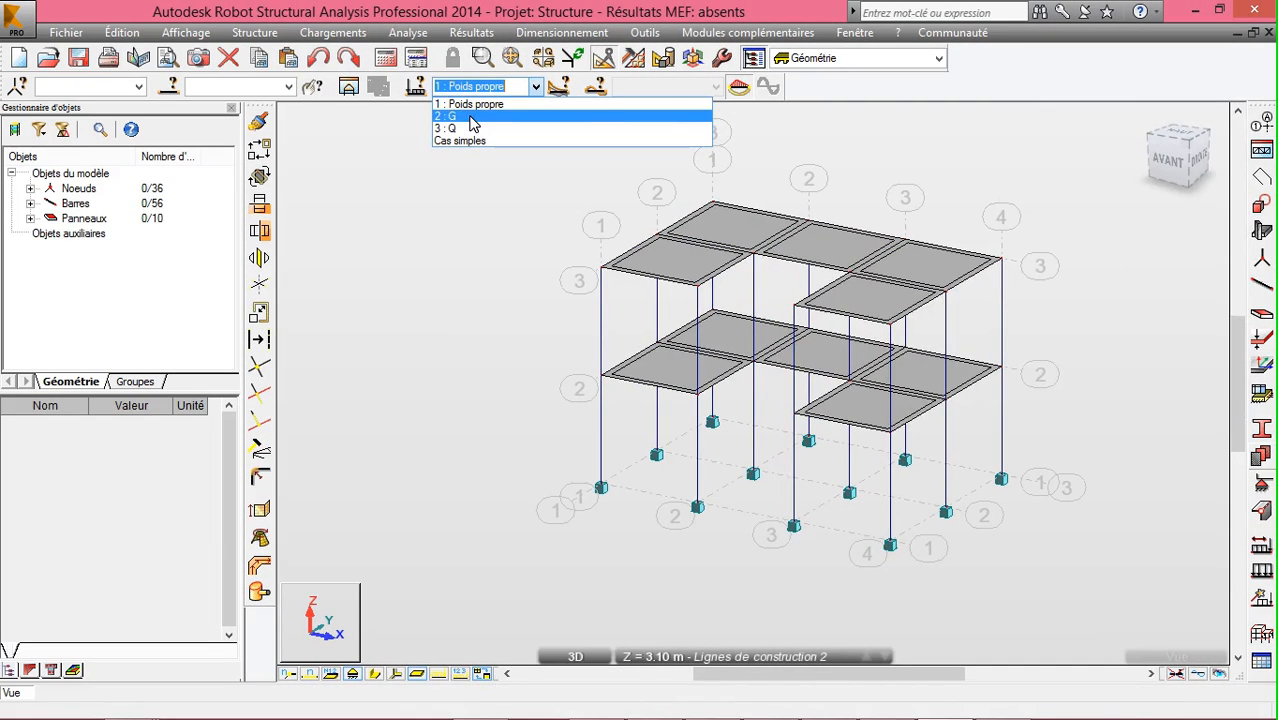
{"action": "left_click", "coordinate": [470, 117]}
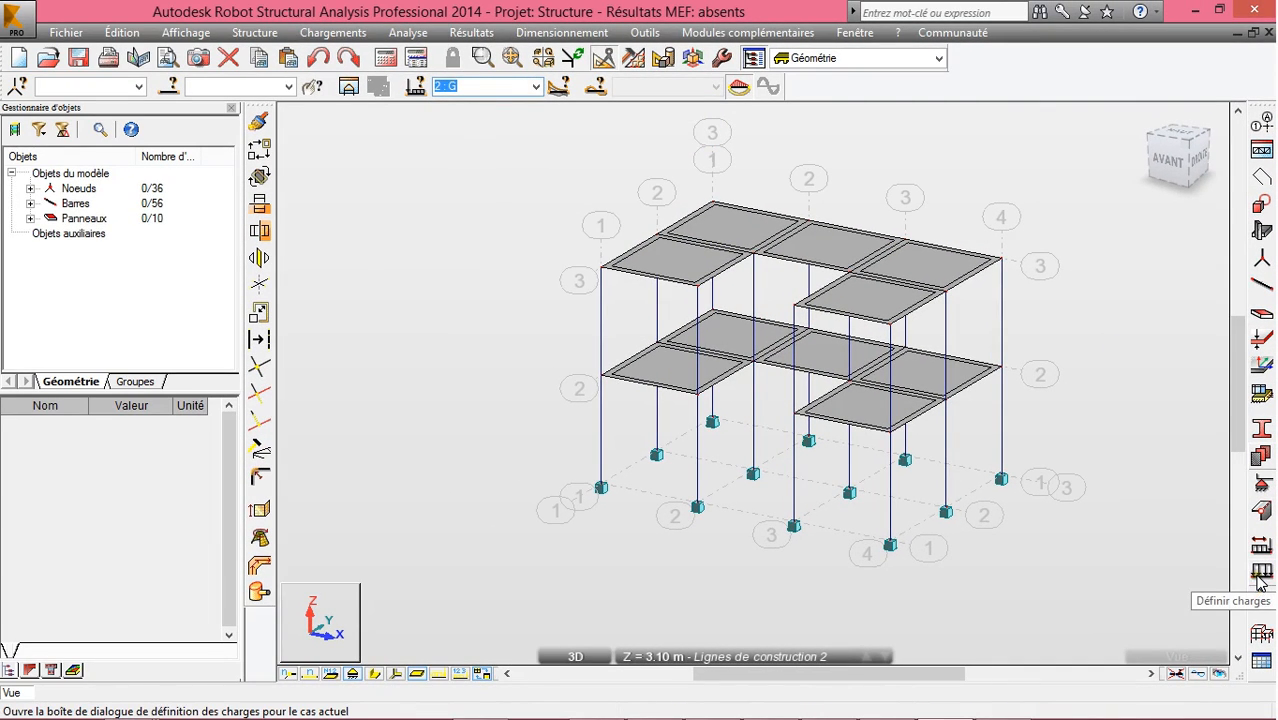
{"action": "left_click", "coordinate": [1258, 486]}
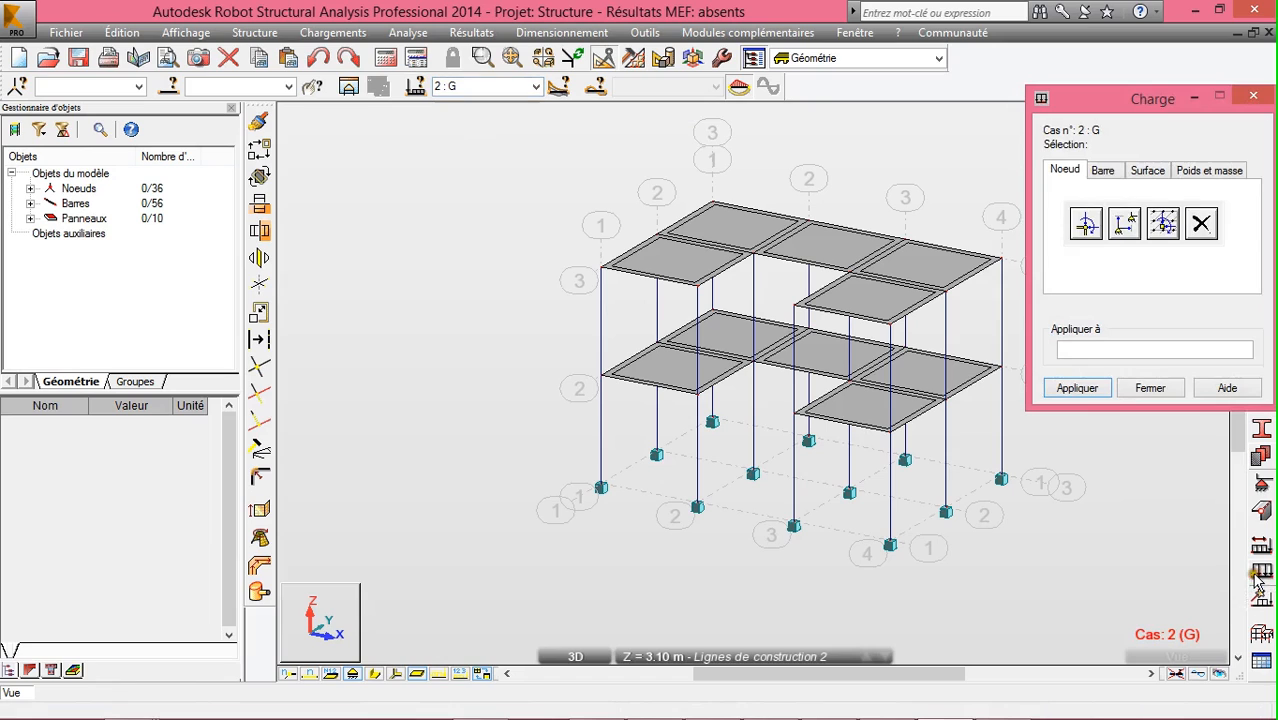
{"action": "left_click", "coordinate": [1147, 171]}
{"action": "left_click", "coordinate": [1087, 224]}
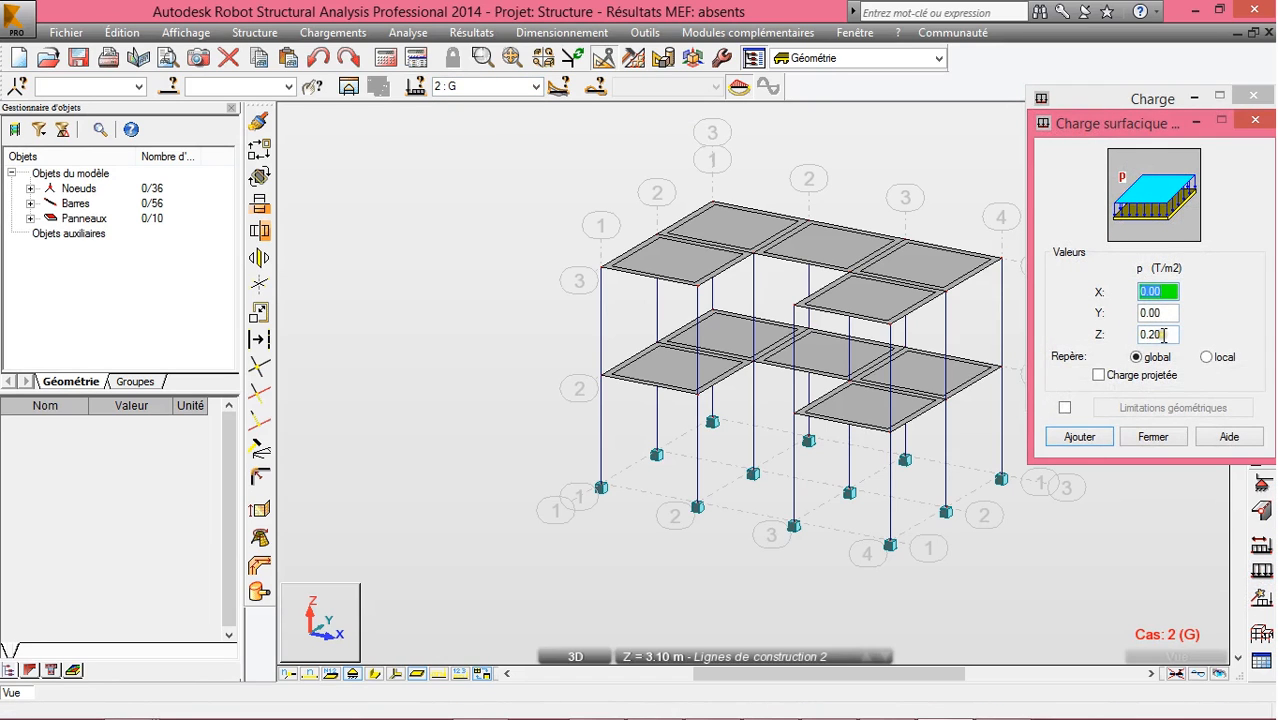
{"action": "left_click_drag", "start_coordinate": [1163, 337], "coordinate": [1143, 336]}
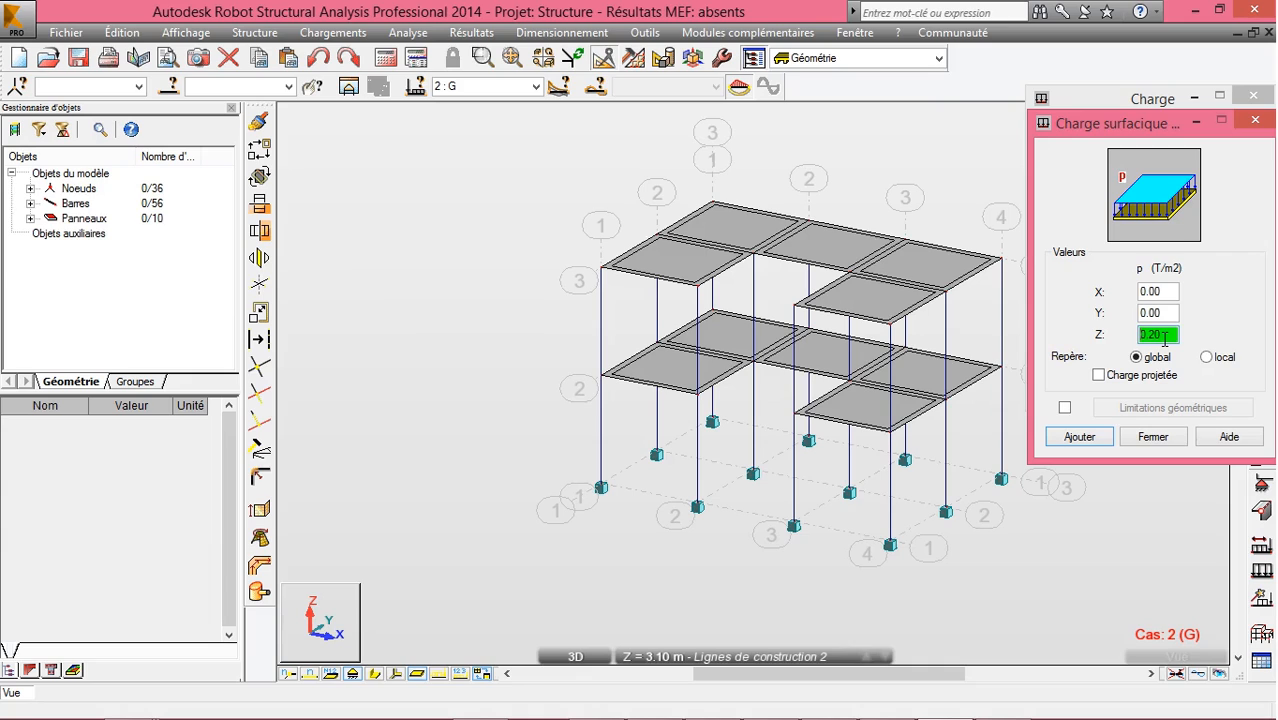
{"action": "type", "text": "-"}
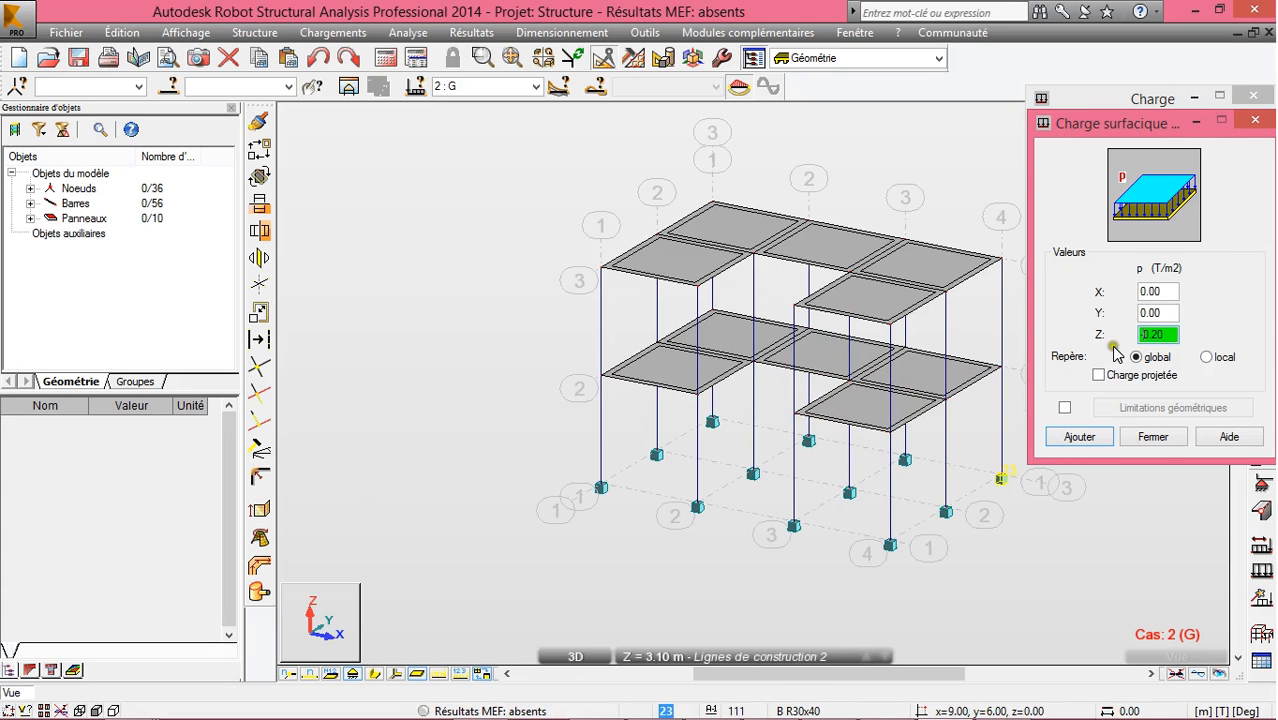
{"action": "left_click", "coordinate": [1078, 437]}
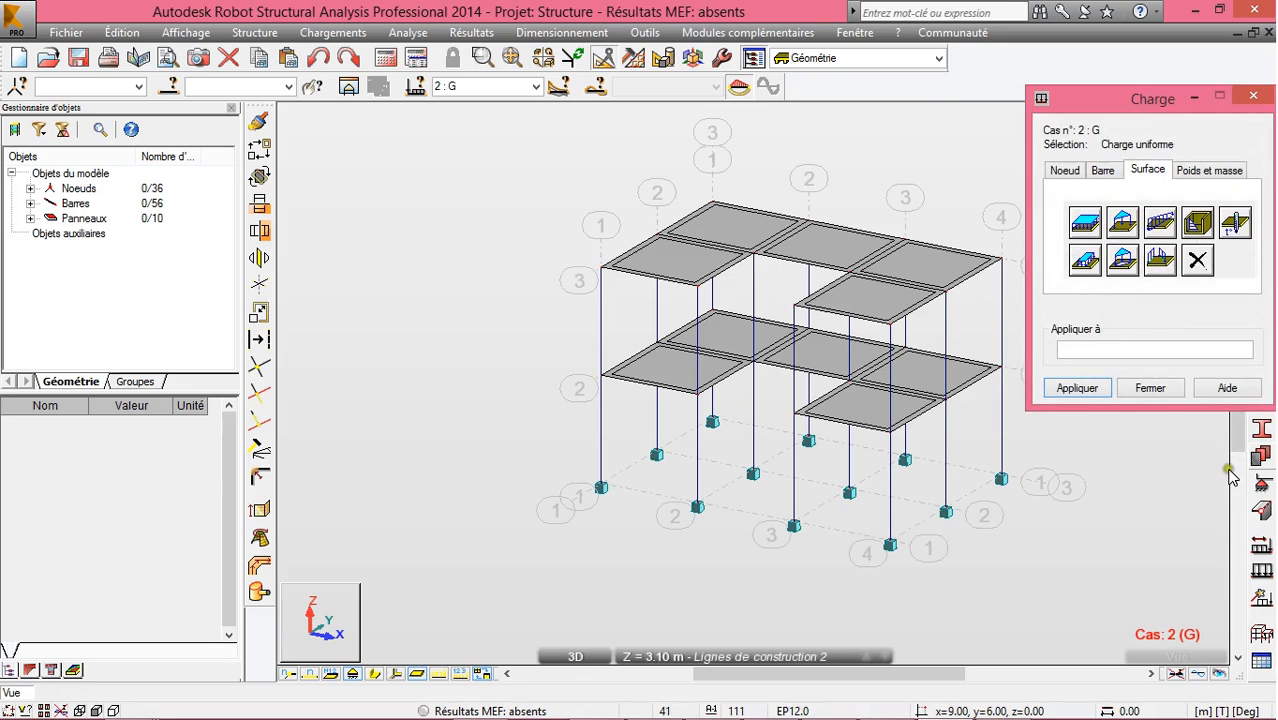
Apply the uniform surface load of case G to all five first-floor panels
{"action": "left_click", "coordinate": [852, 414]}
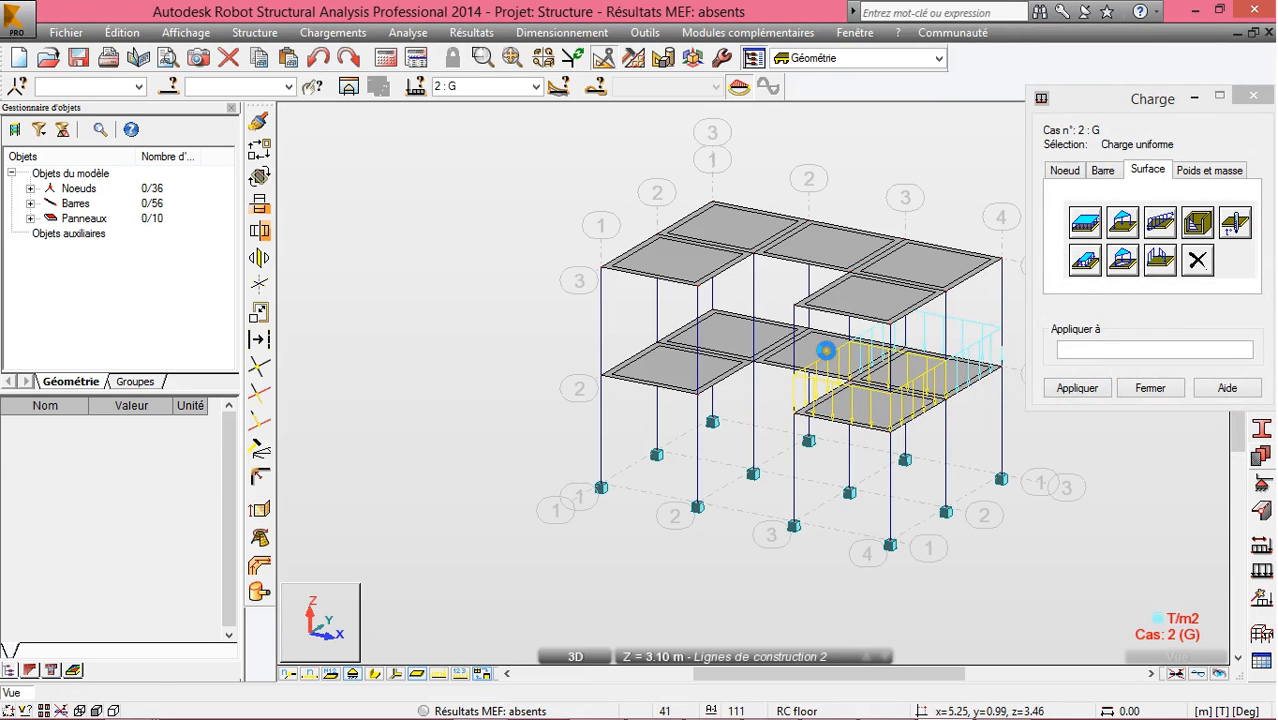
{"action": "left_click", "coordinate": [814, 342]}
{"action": "left_click", "coordinate": [724, 332]}
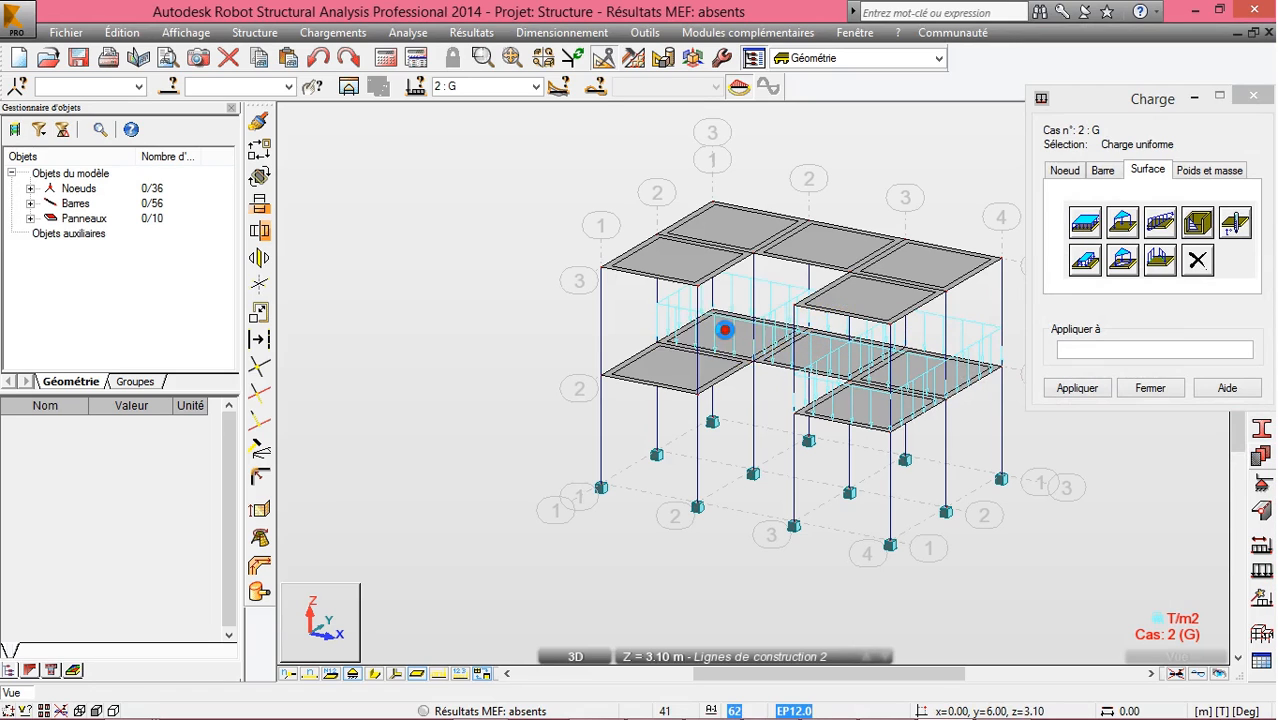
{"action": "left_click", "coordinate": [657, 358]}
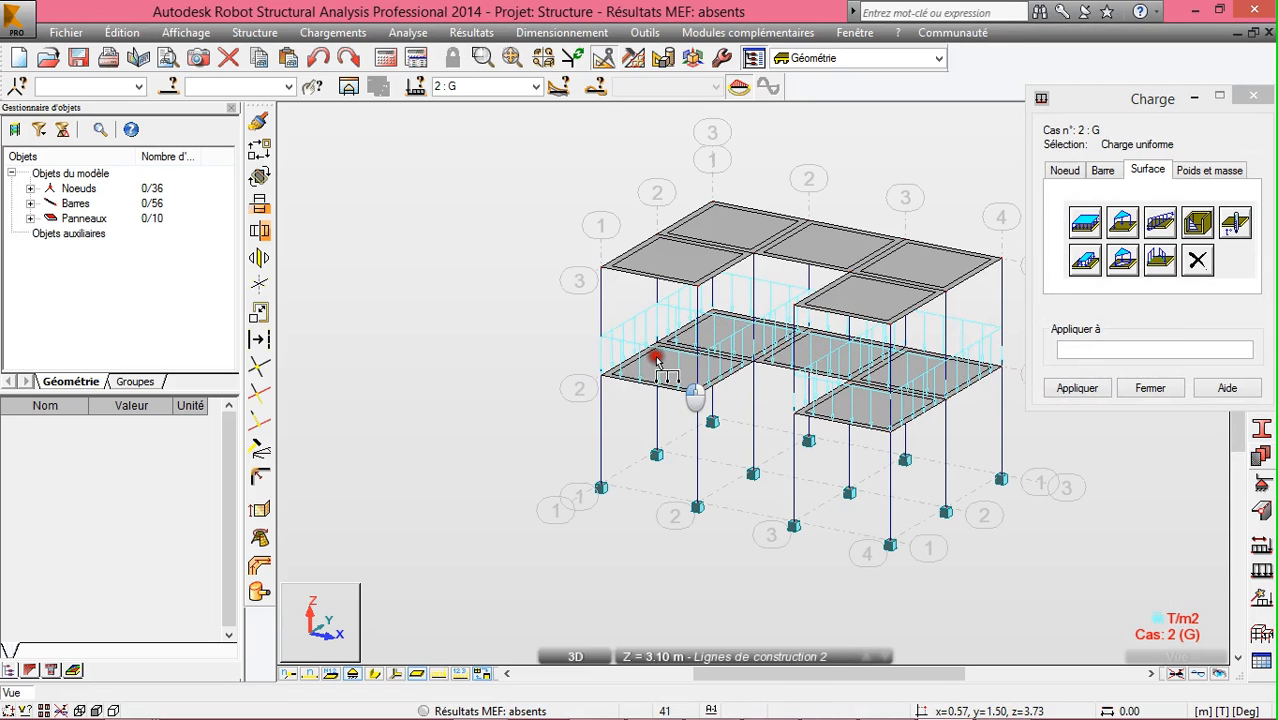
Apply the same uniform load of case G to all five roof panels and end the load definition
{"action": "left_click", "coordinate": [672, 254]}
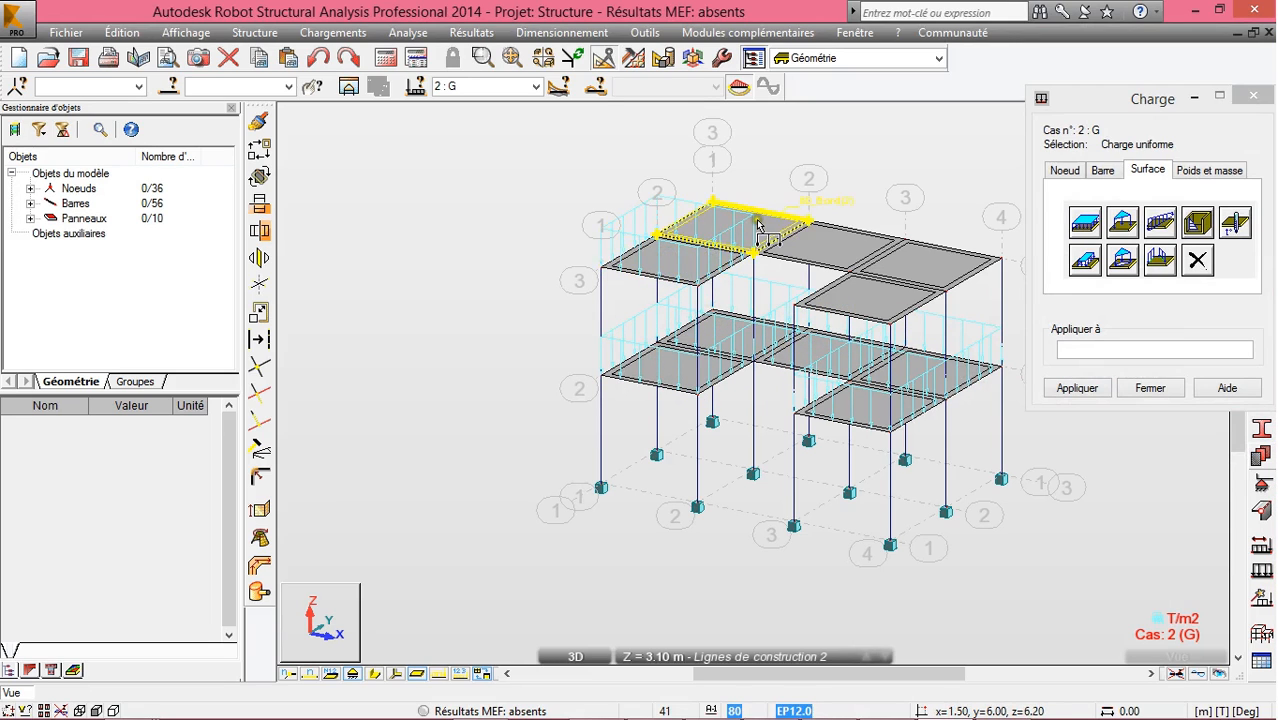
{"action": "left_click", "coordinate": [827, 240]}
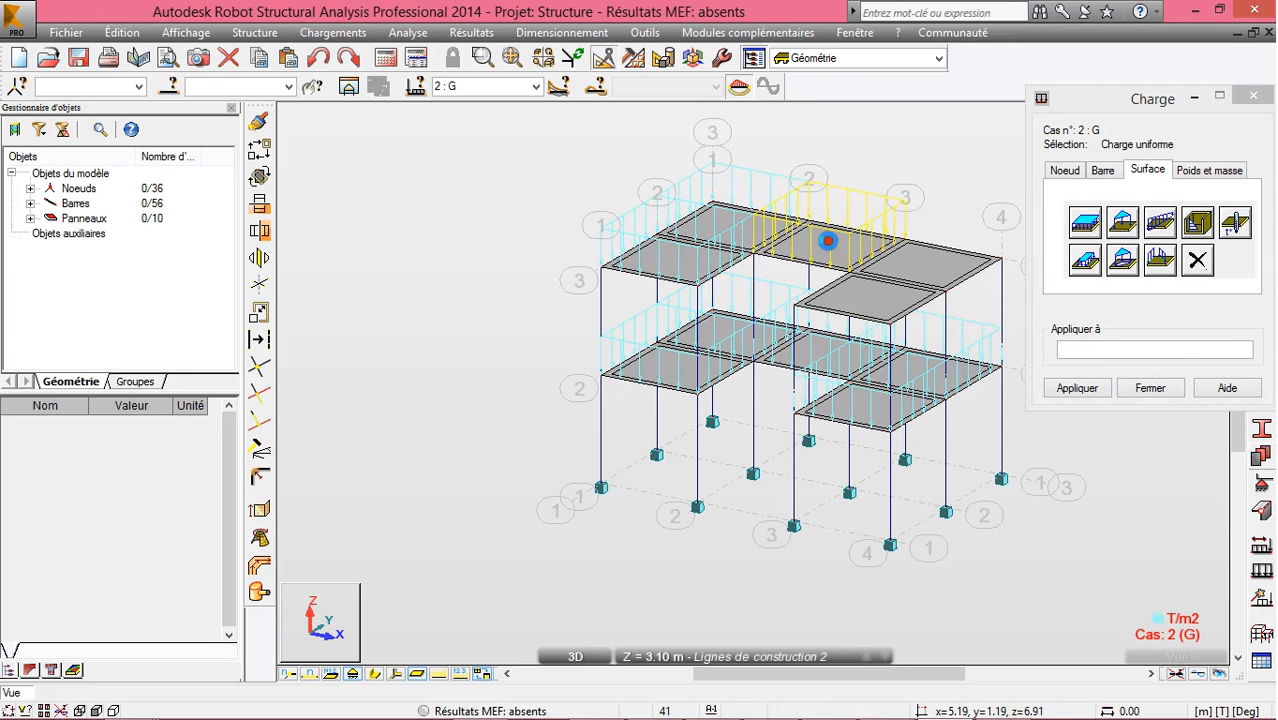
{"action": "left_click", "coordinate": [921, 261]}
{"action": "left_click", "coordinate": [869, 296]}
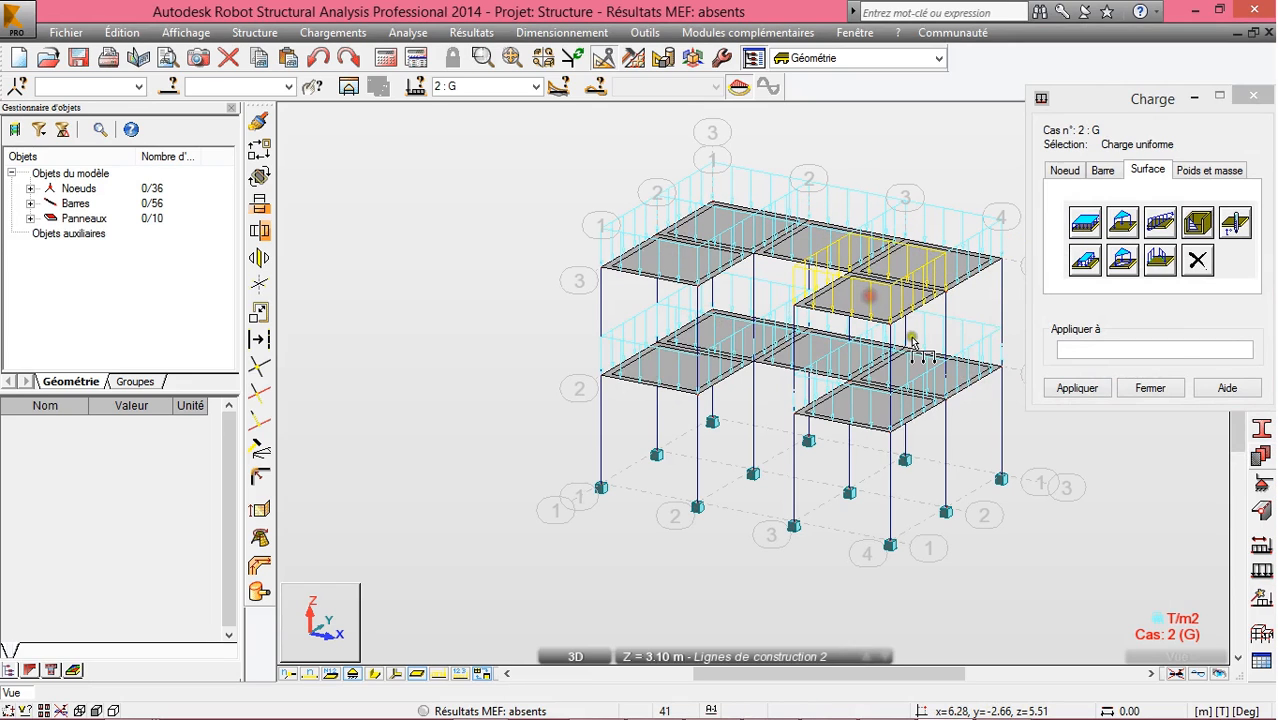
{"action": "left_click", "coordinate": [1097, 390]}
{"action": "left_click", "coordinate": [1165, 392]}
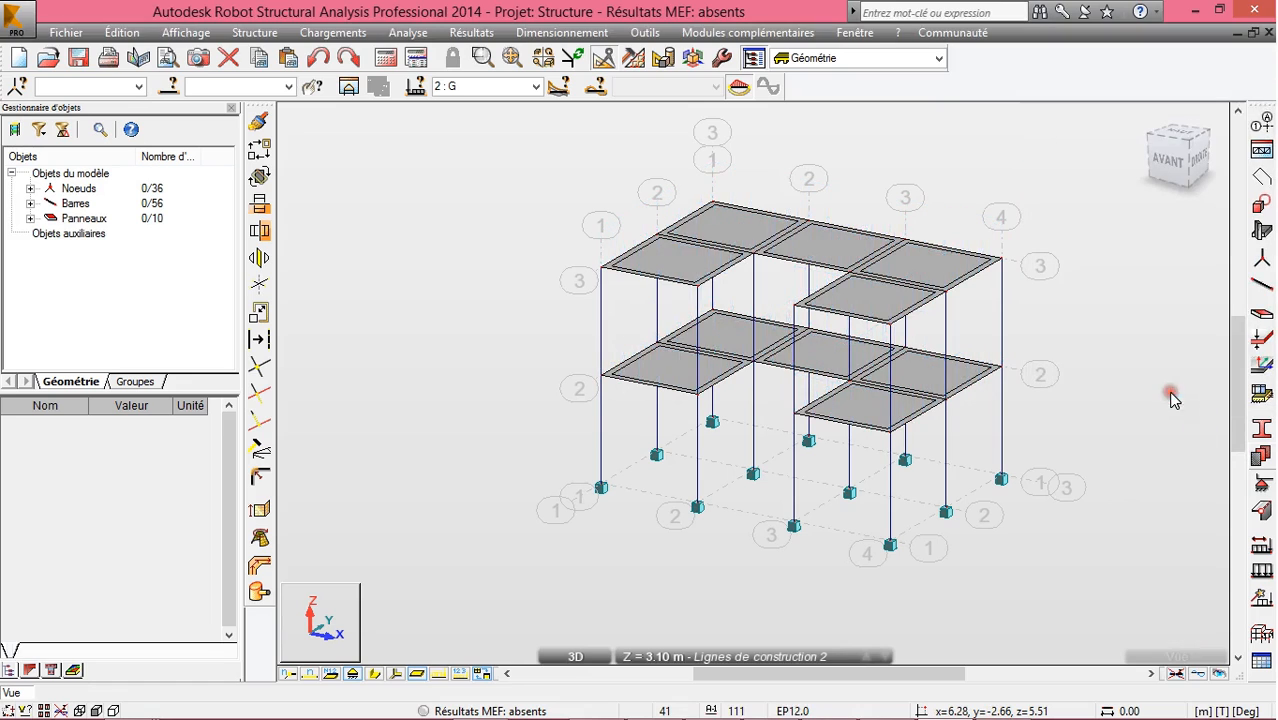
Make Q the active case and define a uniform surface load of -0.15 T/m2 in the global Z direction
{"action": "left_click", "coordinate": [536, 86]}
{"action": "left_click", "coordinate": [486, 129]}
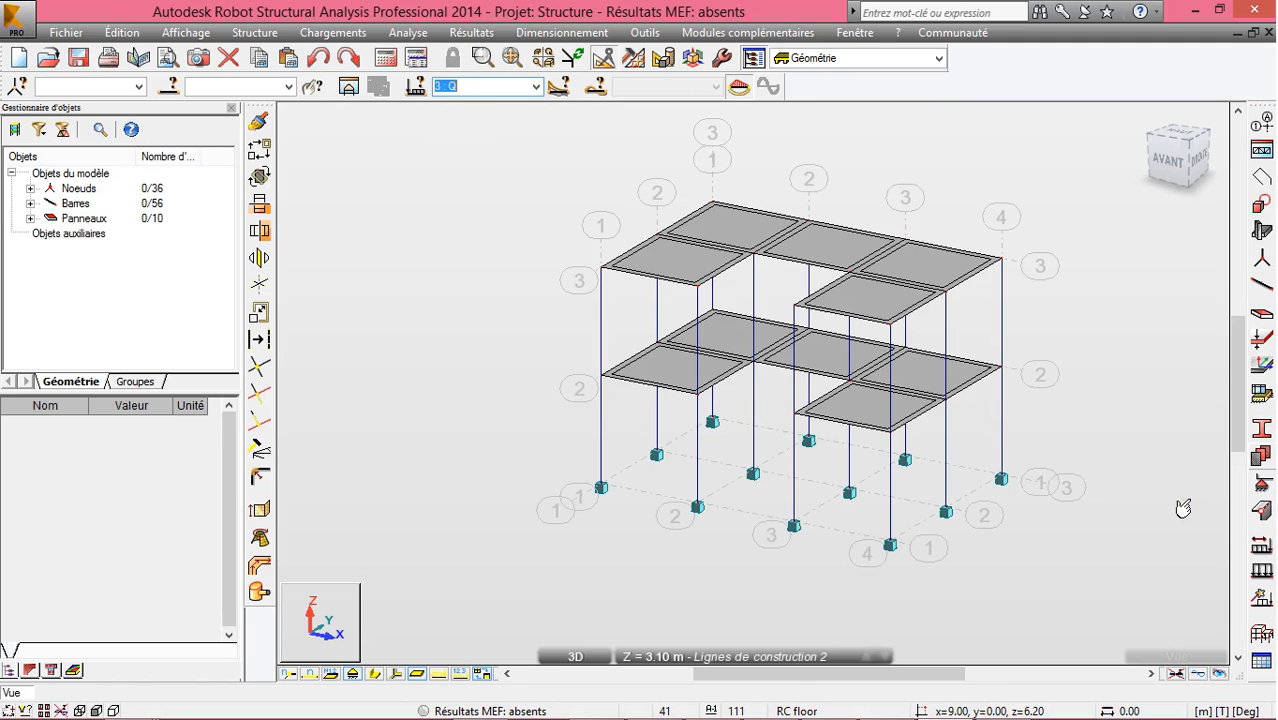
{"action": "left_click", "coordinate": [1260, 582]}
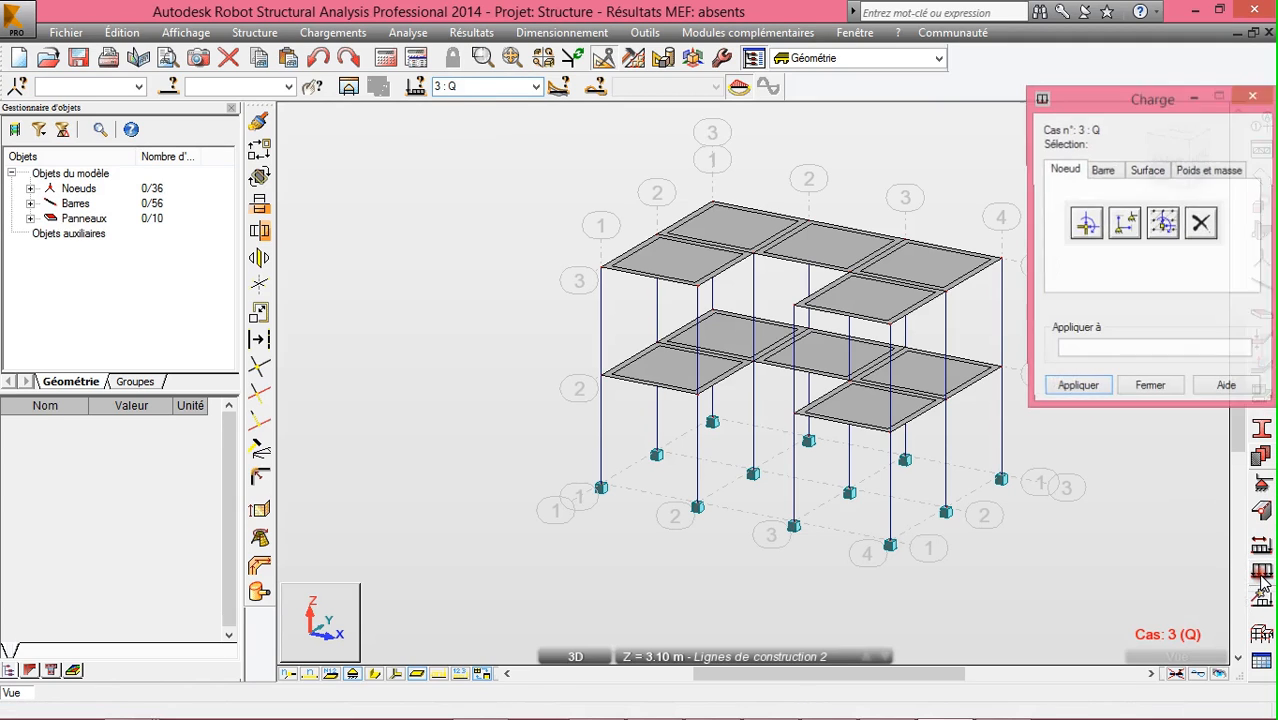
{"action": "left_click", "coordinate": [1147, 172]}
{"action": "left_click", "coordinate": [1100, 220]}
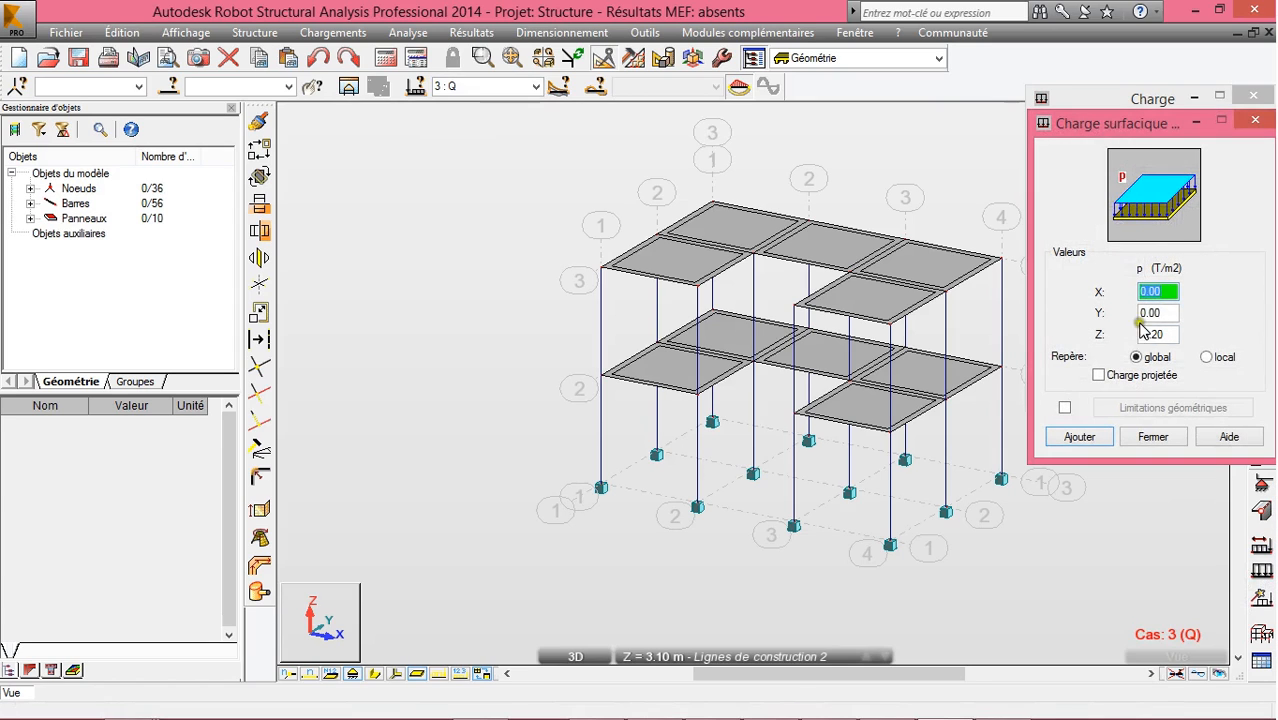
{"action": "left_click_drag", "start_coordinate": [1151, 334], "coordinate": [1169, 332]}
{"action": "type", "text": "1"}
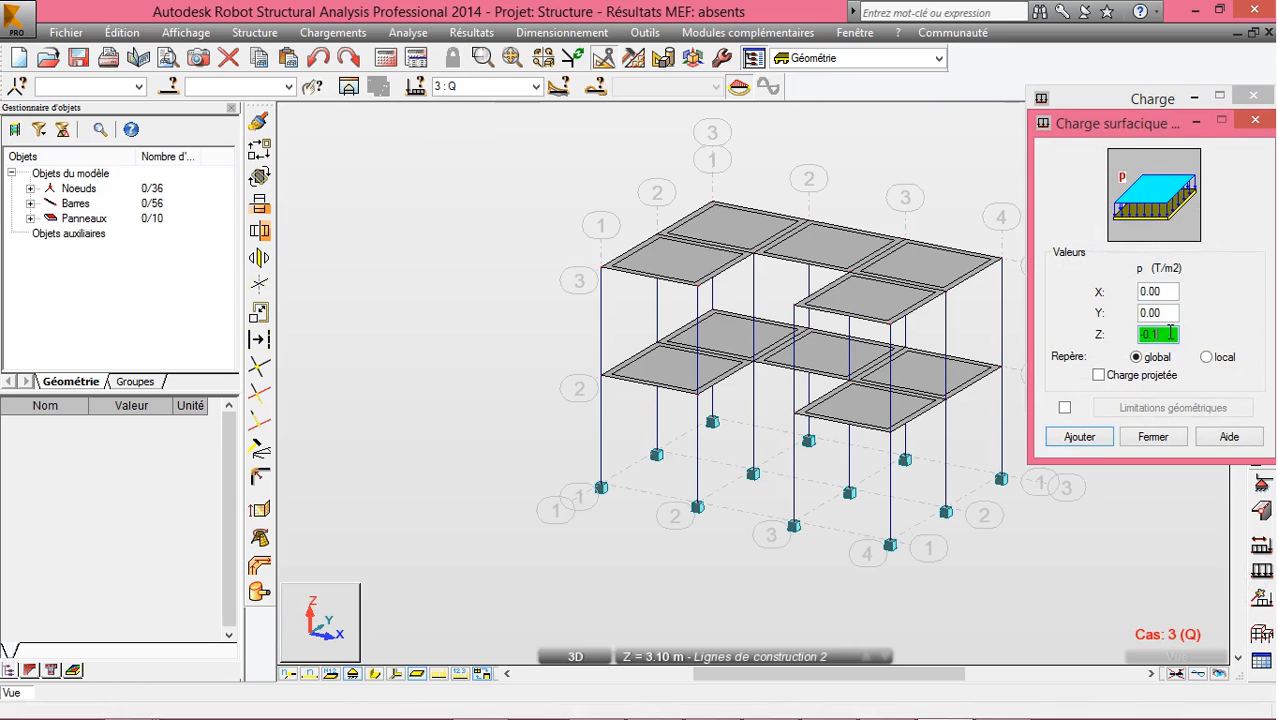
{"action": "type", "text": "5"}
{"action": "left_click", "coordinate": [1080, 436]}
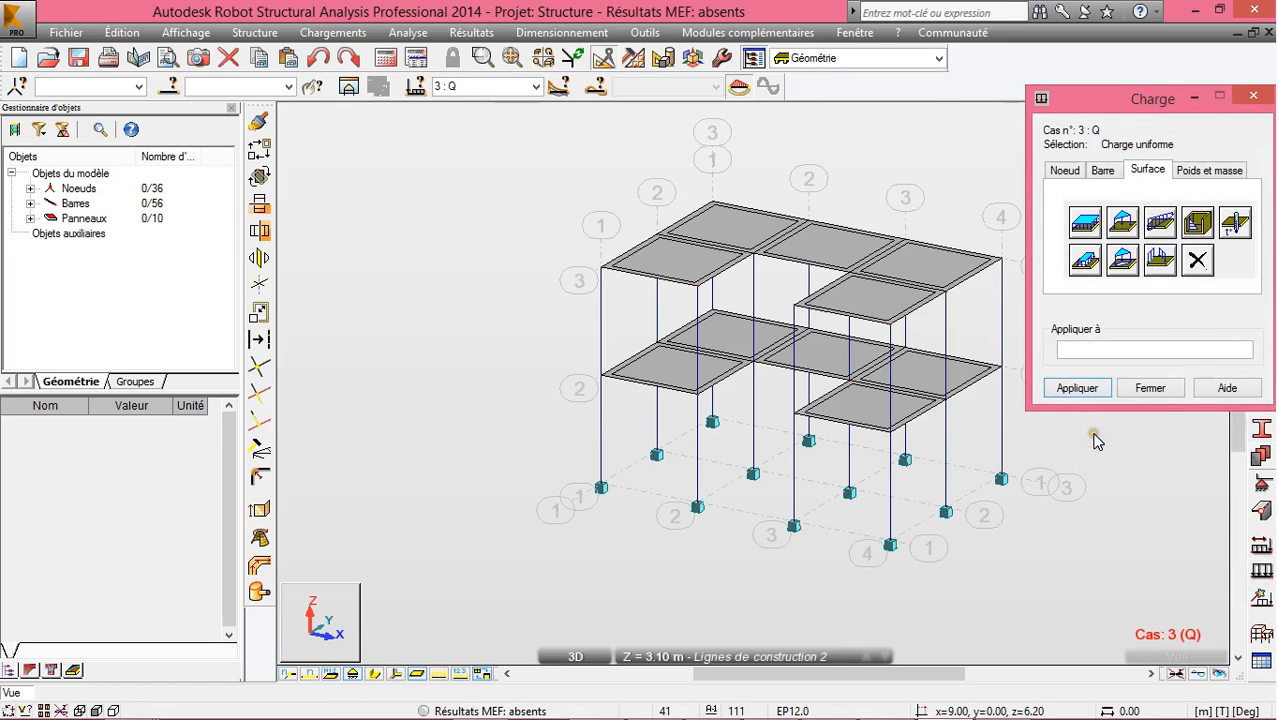
Apply the uniform surface load of case Q to all five first-floor panels
{"action": "left_click", "coordinate": [866, 401]}
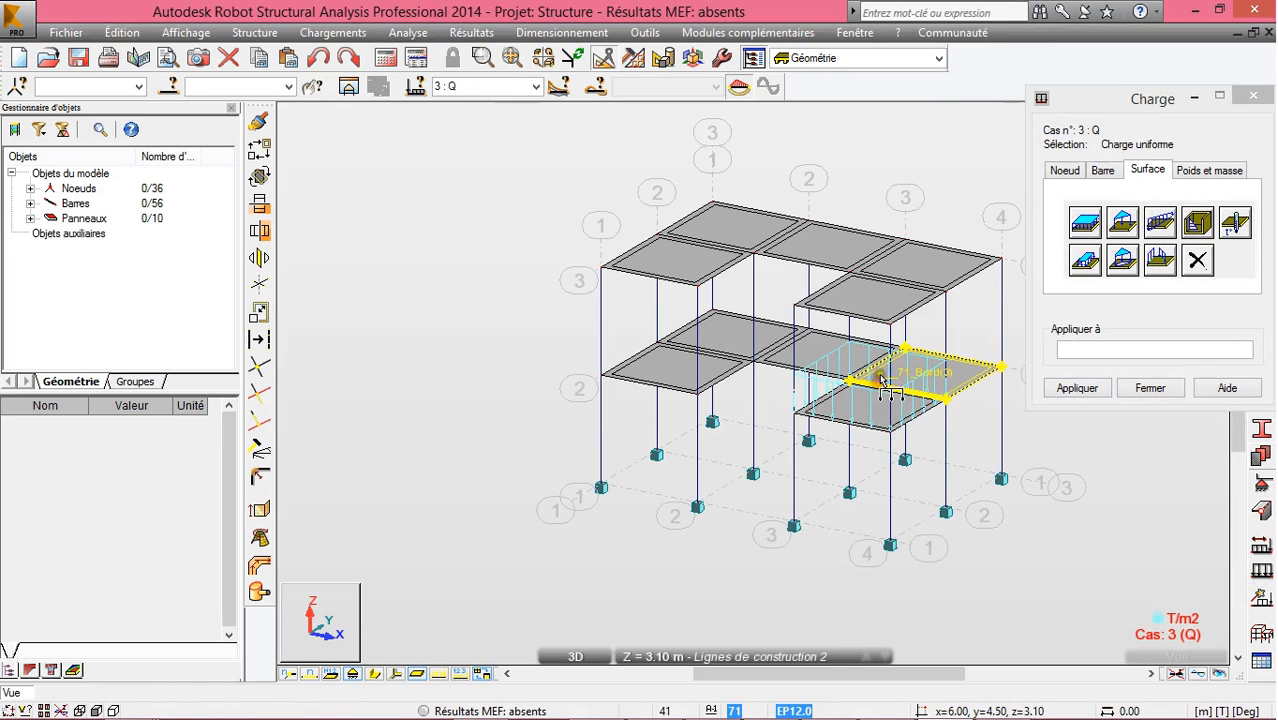
{"action": "left_click", "coordinate": [968, 373]}
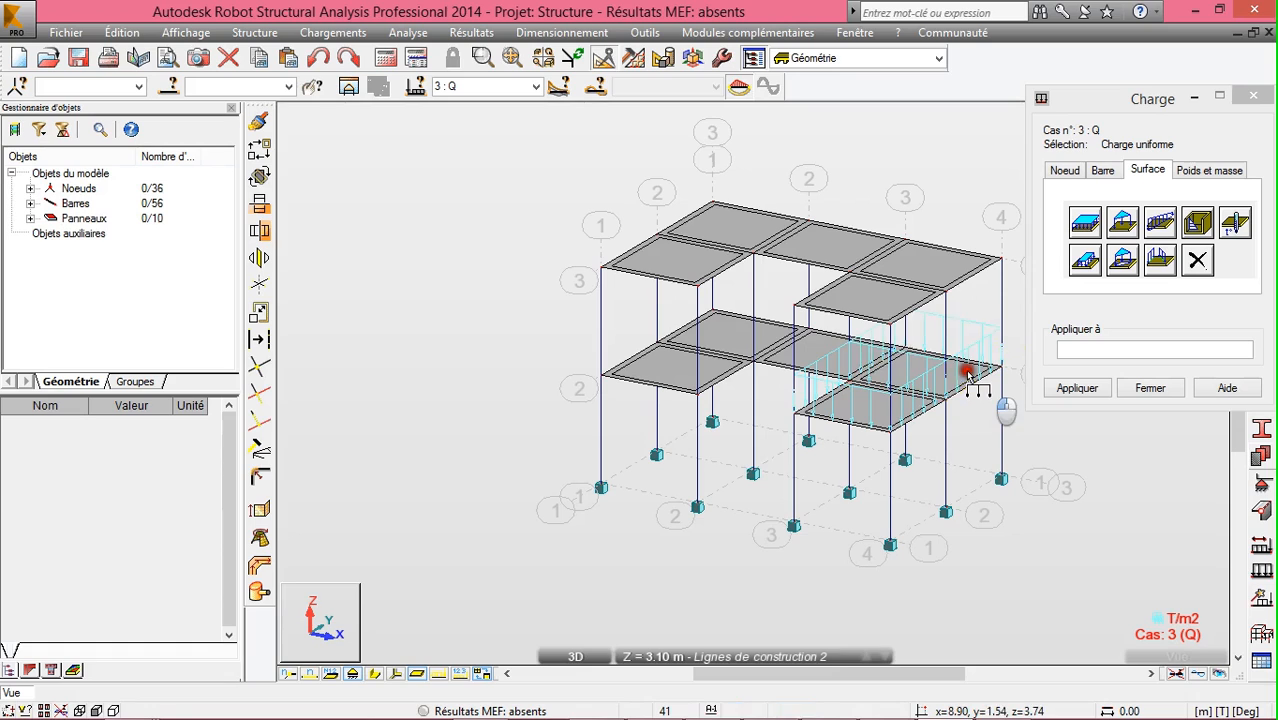
{"action": "left_click", "coordinate": [826, 342]}
{"action": "left_click", "coordinate": [695, 358]}
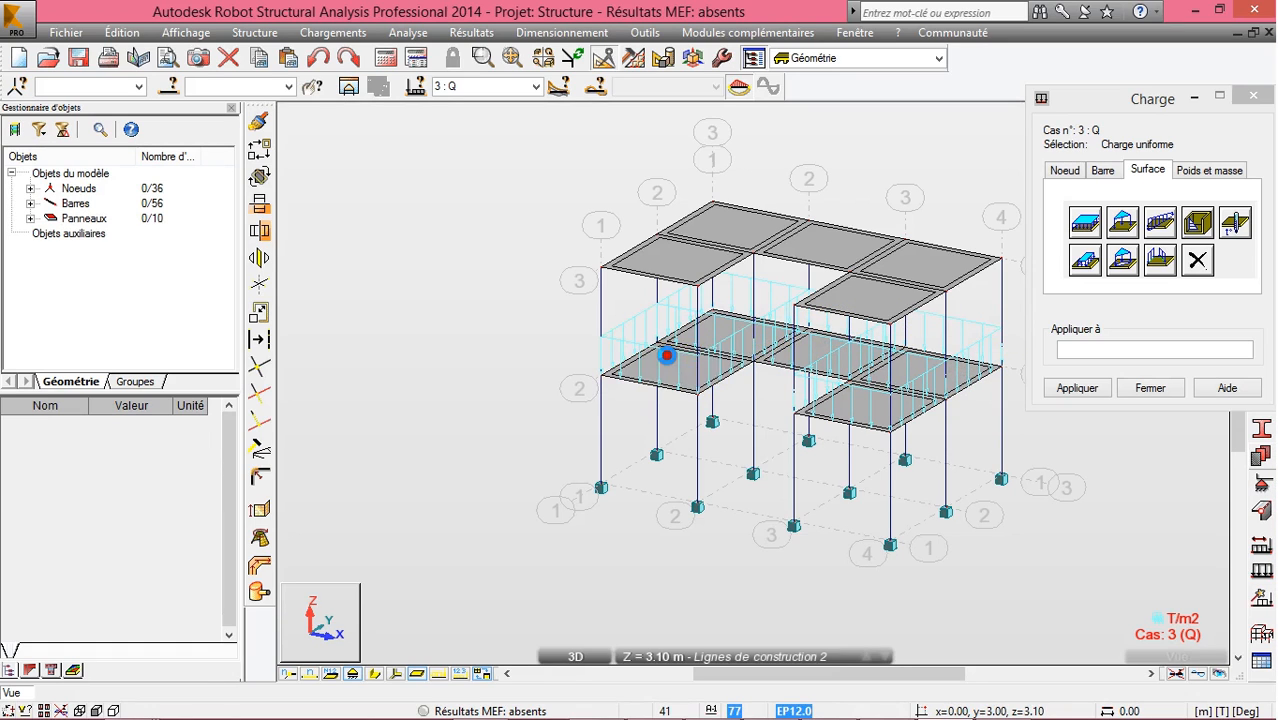
Apply the same uniform load of case Q to all five roof panels and end the load definition
{"action": "left_click", "coordinate": [669, 247]}
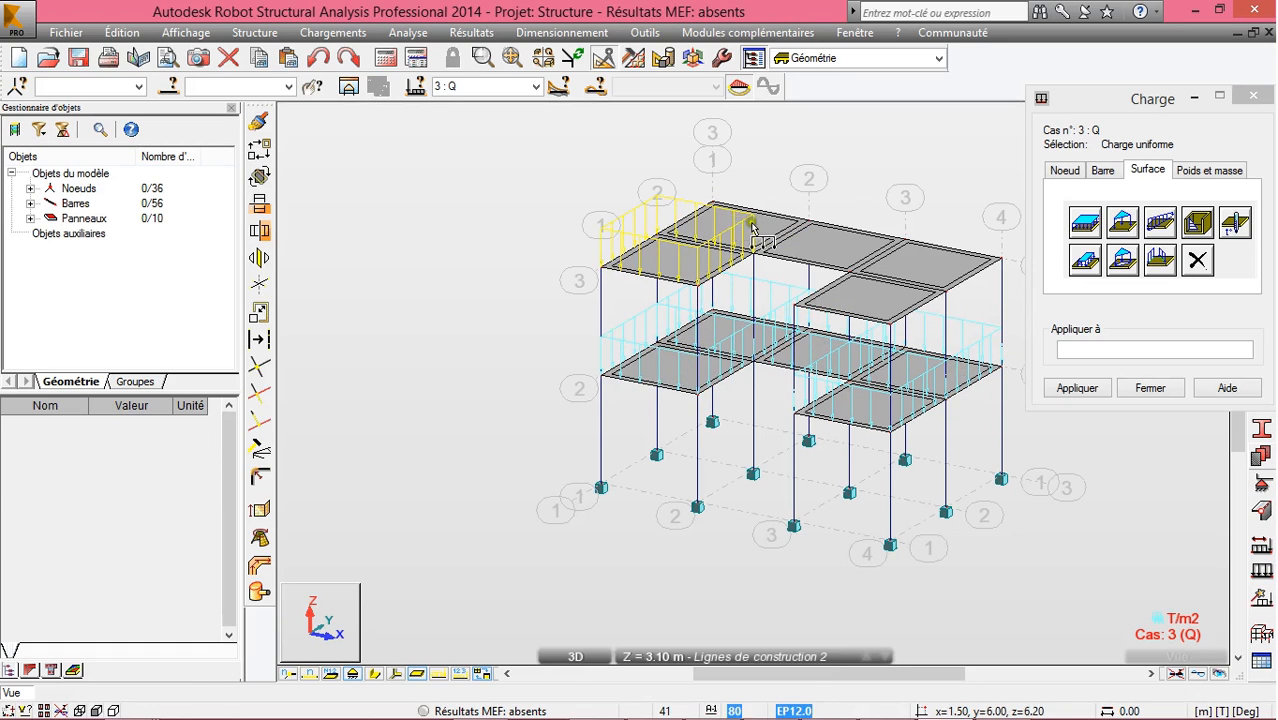
{"action": "left_click", "coordinate": [845, 245]}
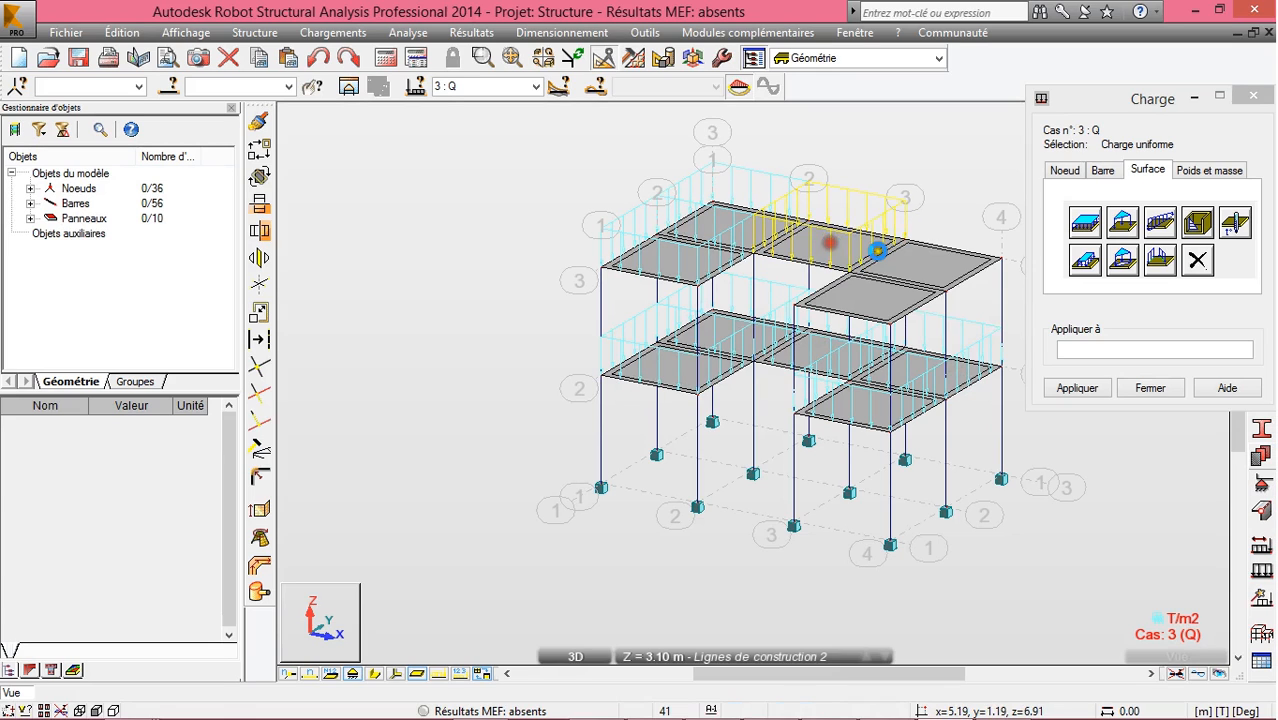
{"action": "left_click", "coordinate": [919, 257]}
{"action": "left_click", "coordinate": [850, 303]}
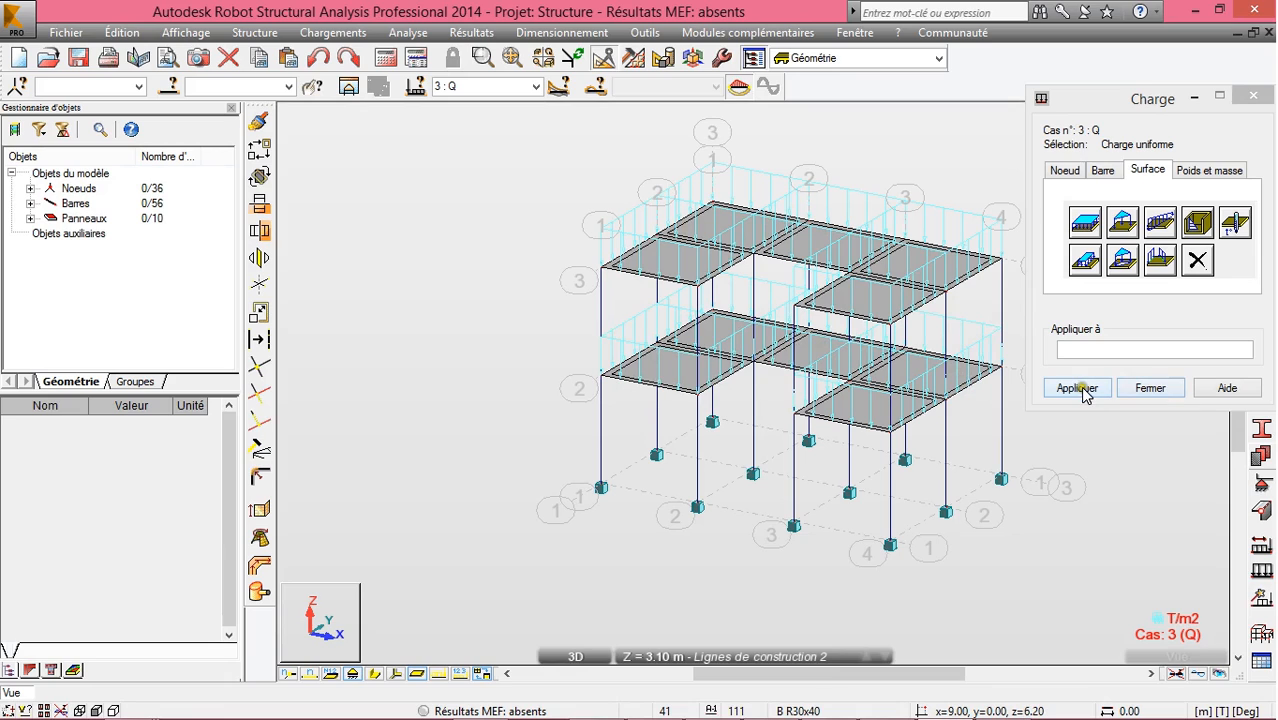
{"action": "left_click", "coordinate": [1152, 390]}
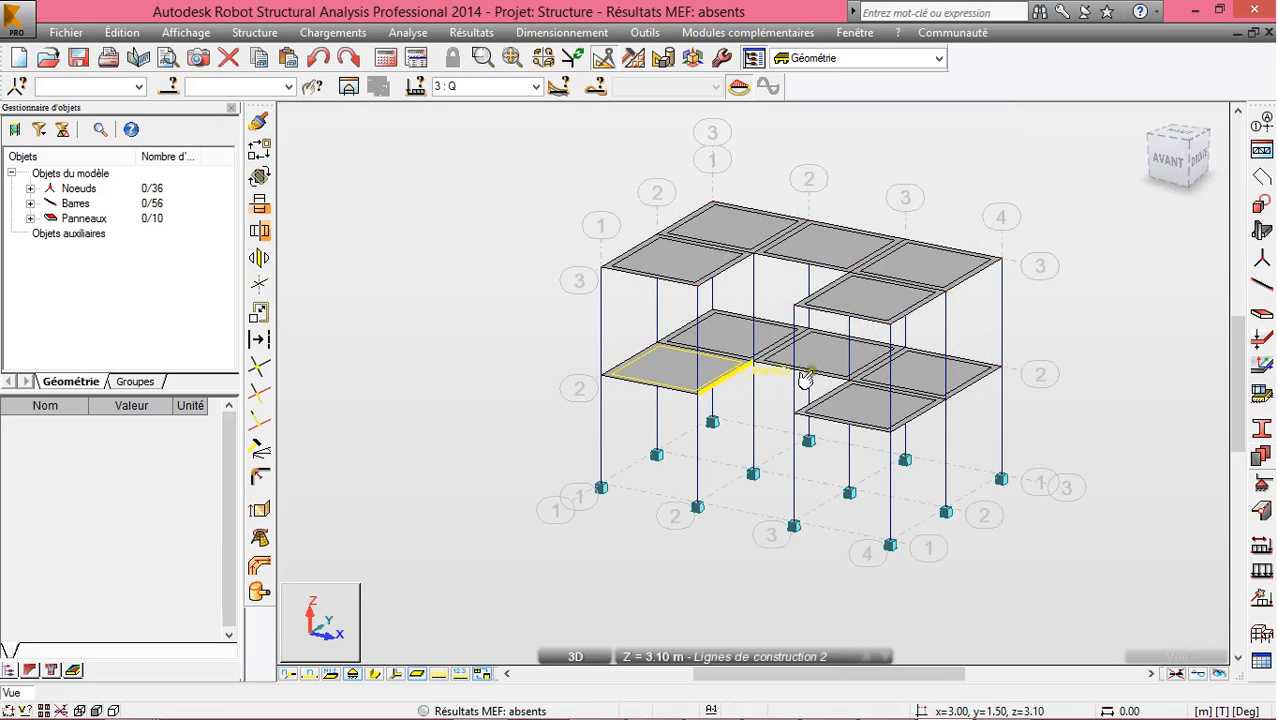
Display the load symbols and load value descriptions on the model for case Q
{"action": "left_click", "coordinate": [439, 676]}
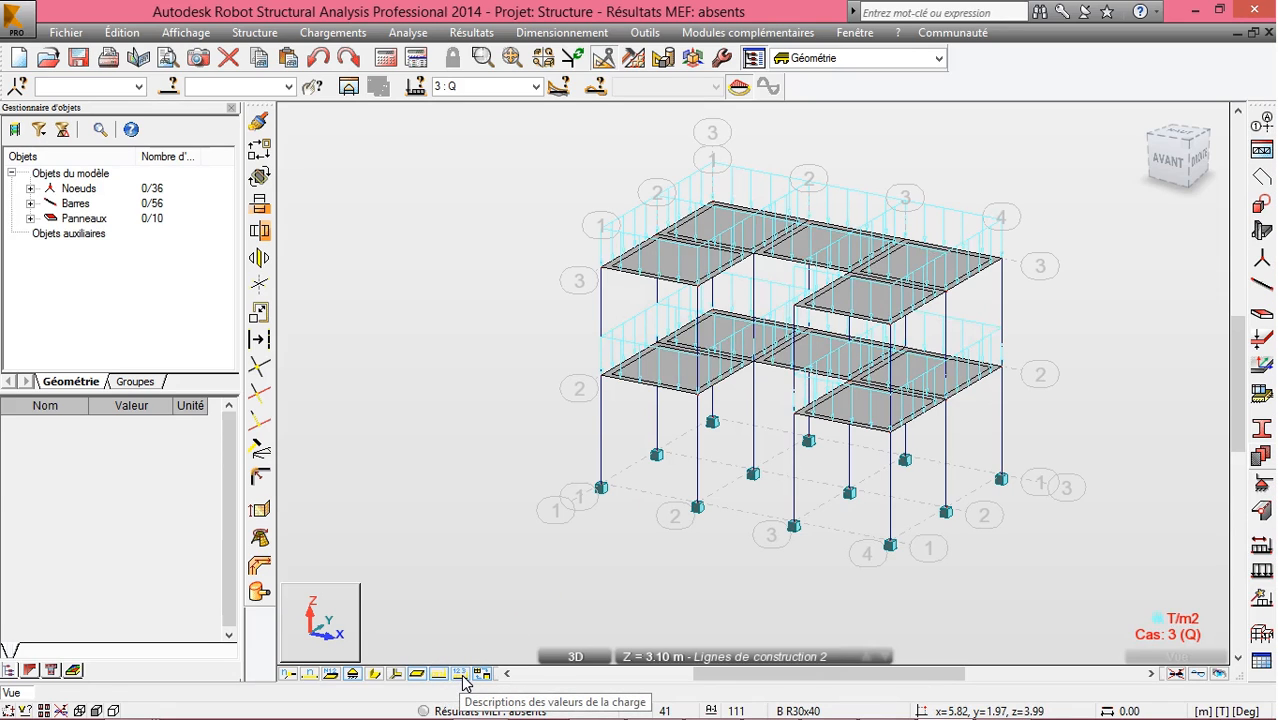
{"action": "left_click", "coordinate": [461, 675]}
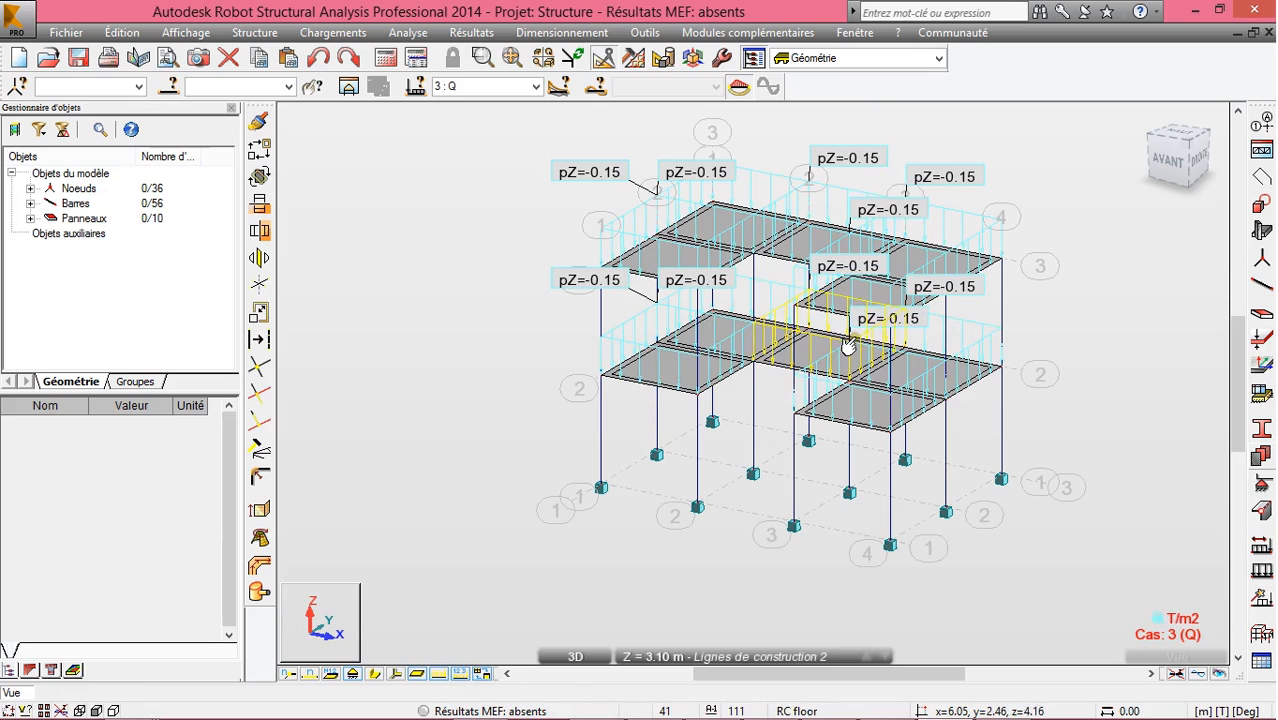
{"action": "scroll", "coordinate": [1068, 390], "scroll_direction": "down", "scroll_amount": 1}
{"action": "scroll", "coordinate": [924, 346], "scroll_direction": "up", "scroll_amount": 1}
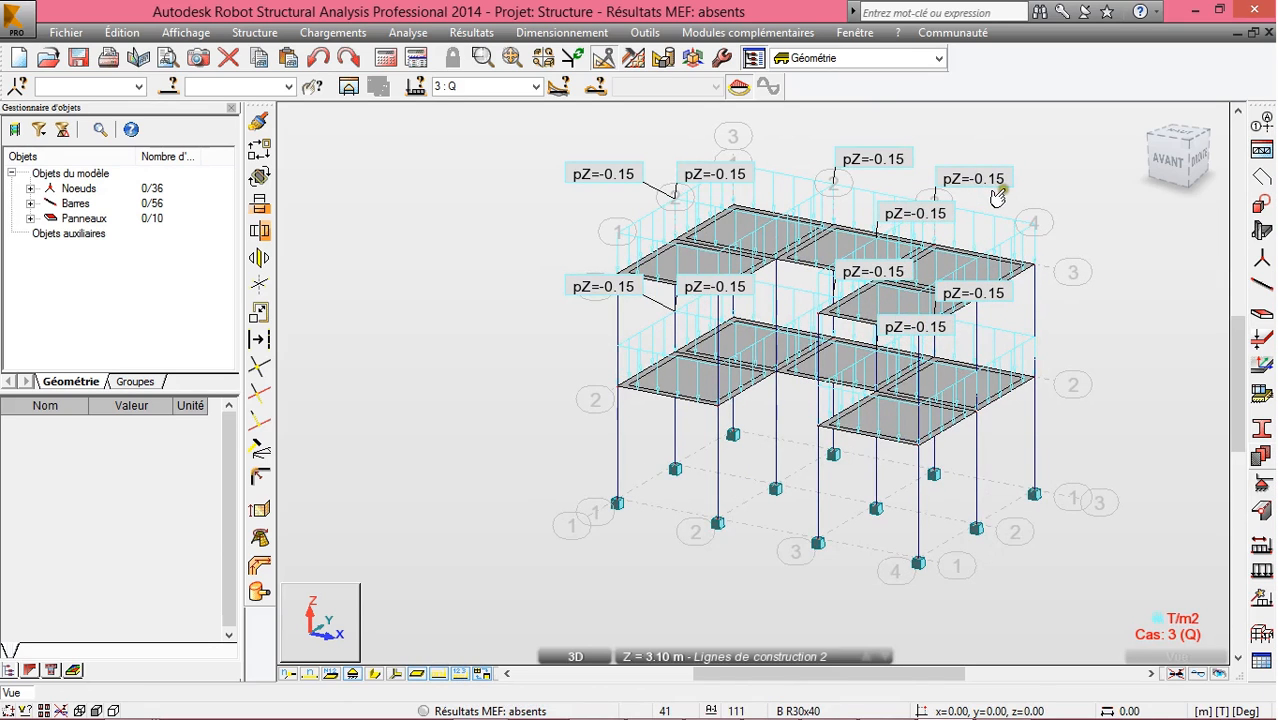
Make G the active case, check its displayed load values on the slabs and hide the load symbols
{"action": "left_click", "coordinate": [533, 89]}
{"action": "left_click", "coordinate": [449, 117]}
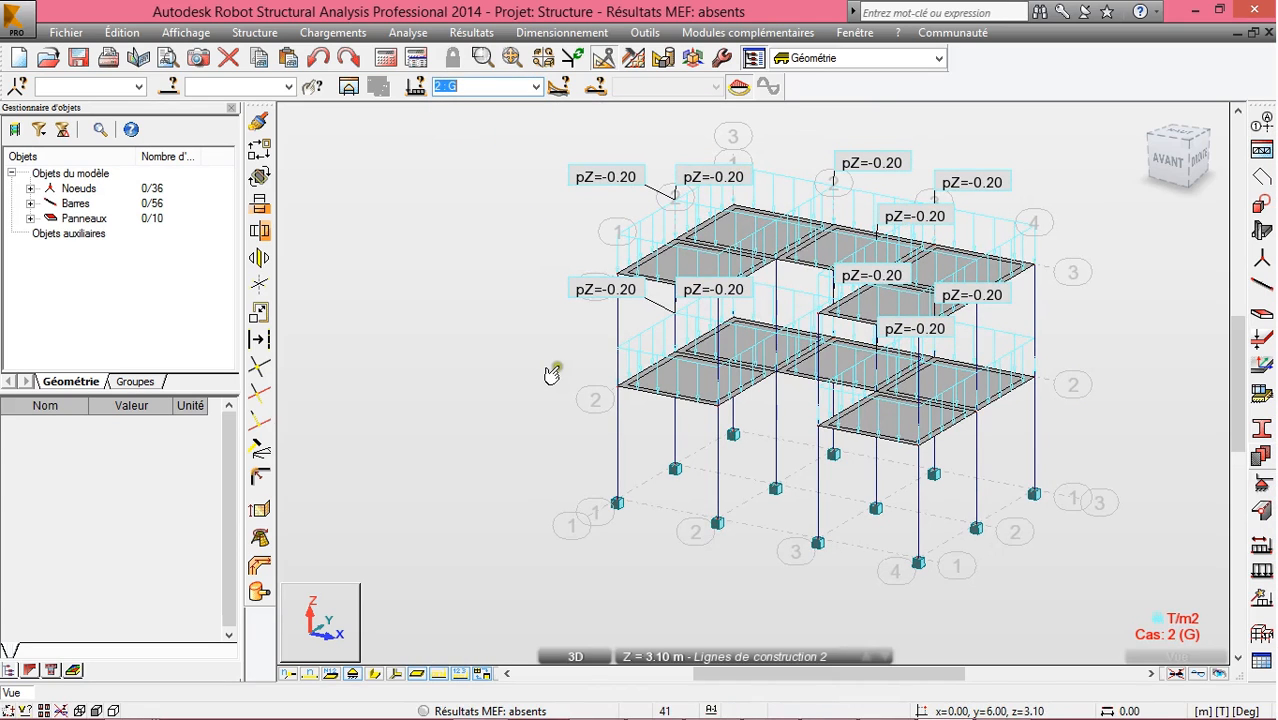
{"action": "left_click", "coordinate": [474, 232]}
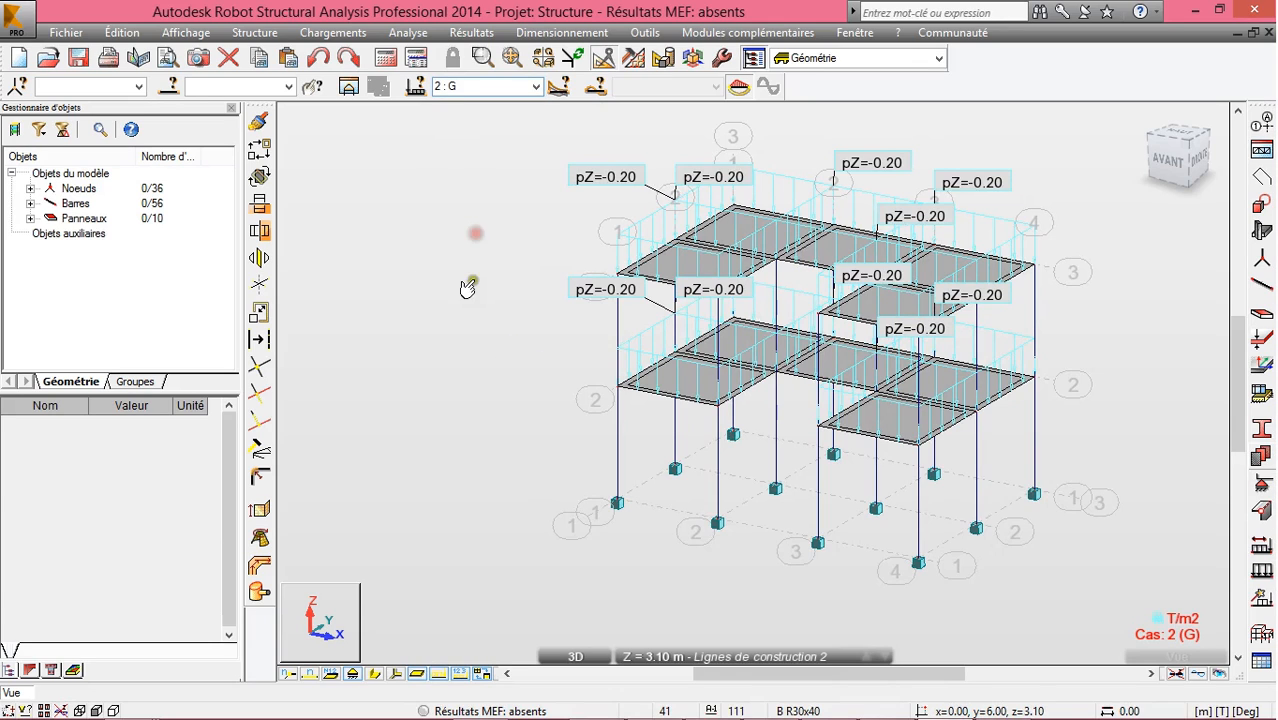
{"action": "left_click", "coordinate": [444, 674]}
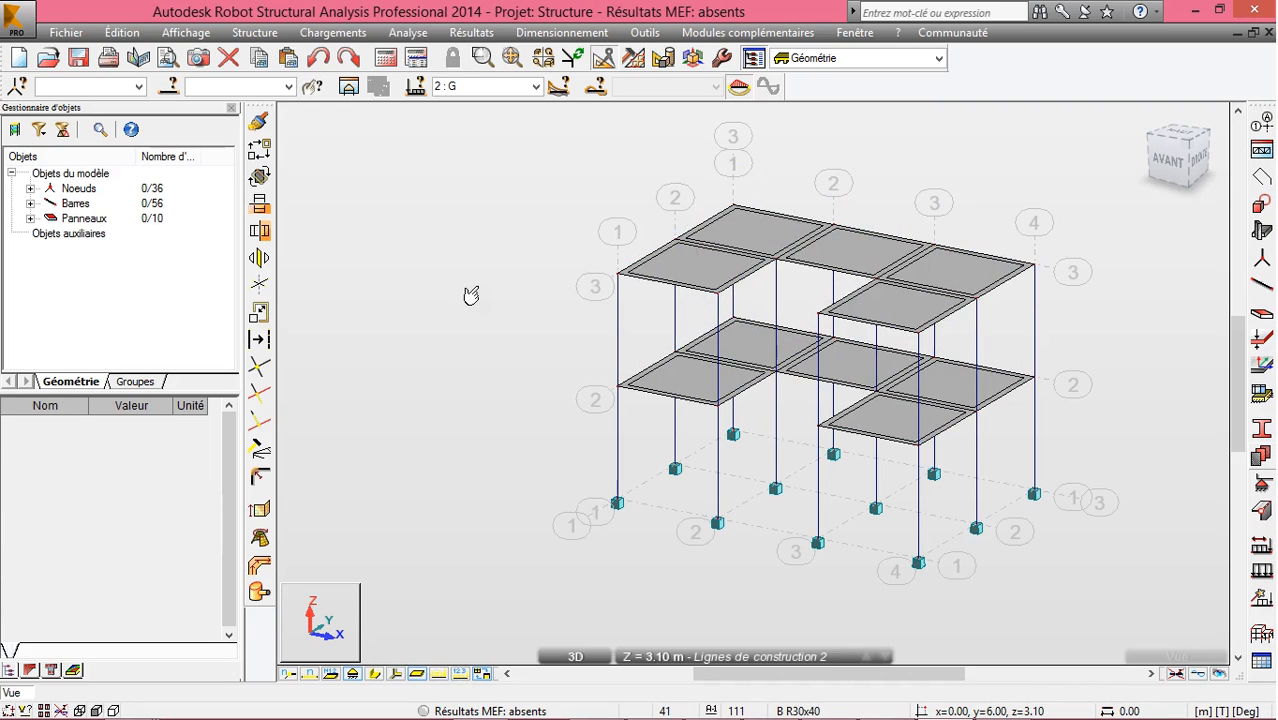
{"action": "left_click", "coordinate": [330, 33]}
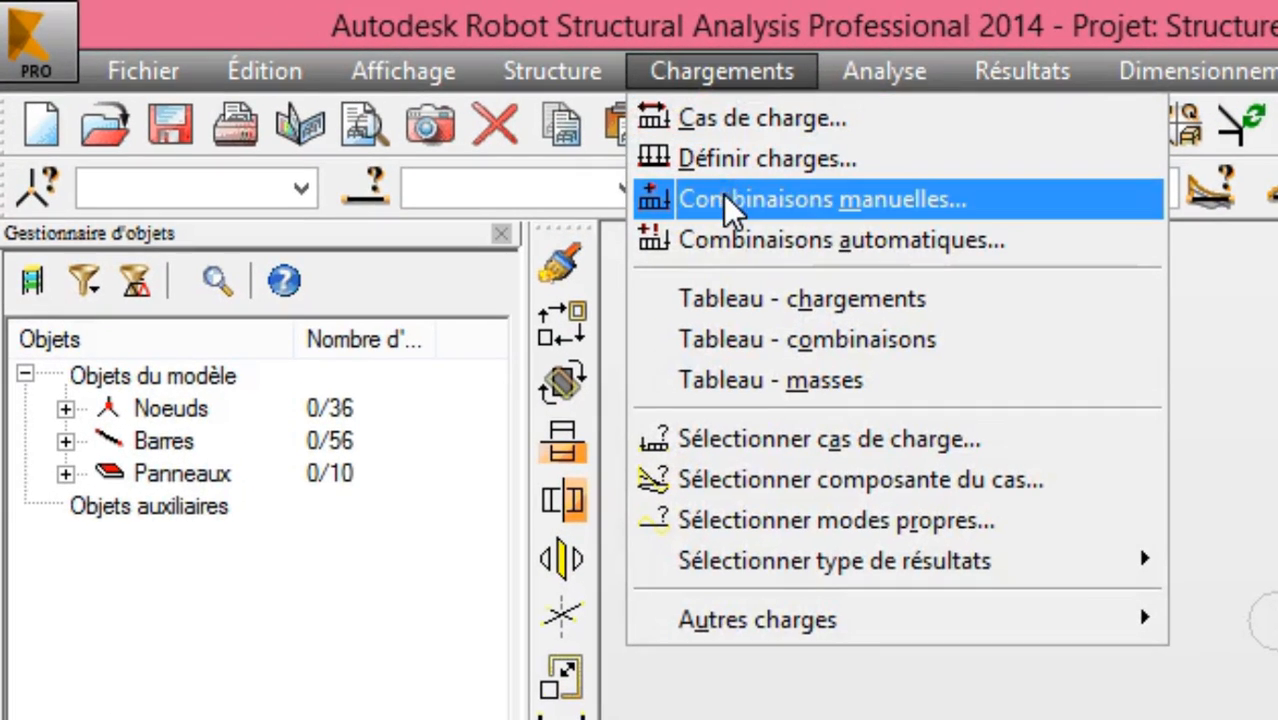
{"action": "left_click", "coordinate": [855, 196]}
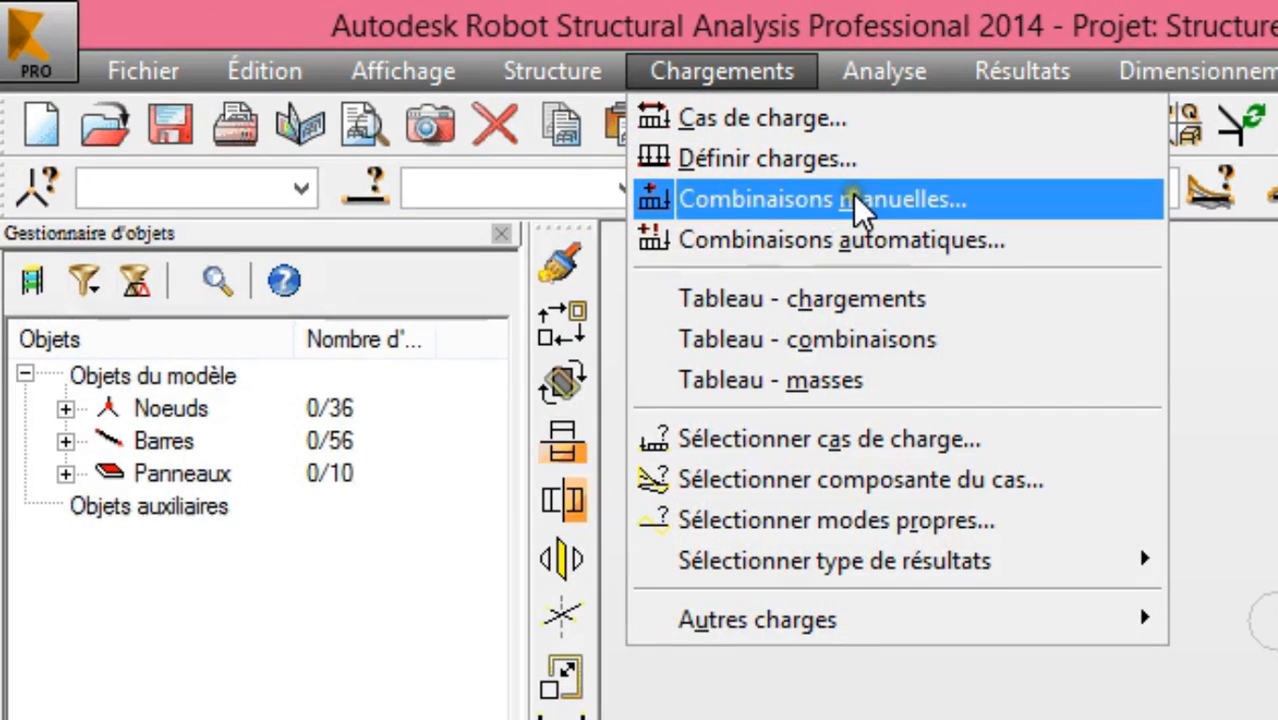
{"action": "left_click", "coordinate": [784, 252]}
{"action": "left_click", "coordinate": [785, 247]}
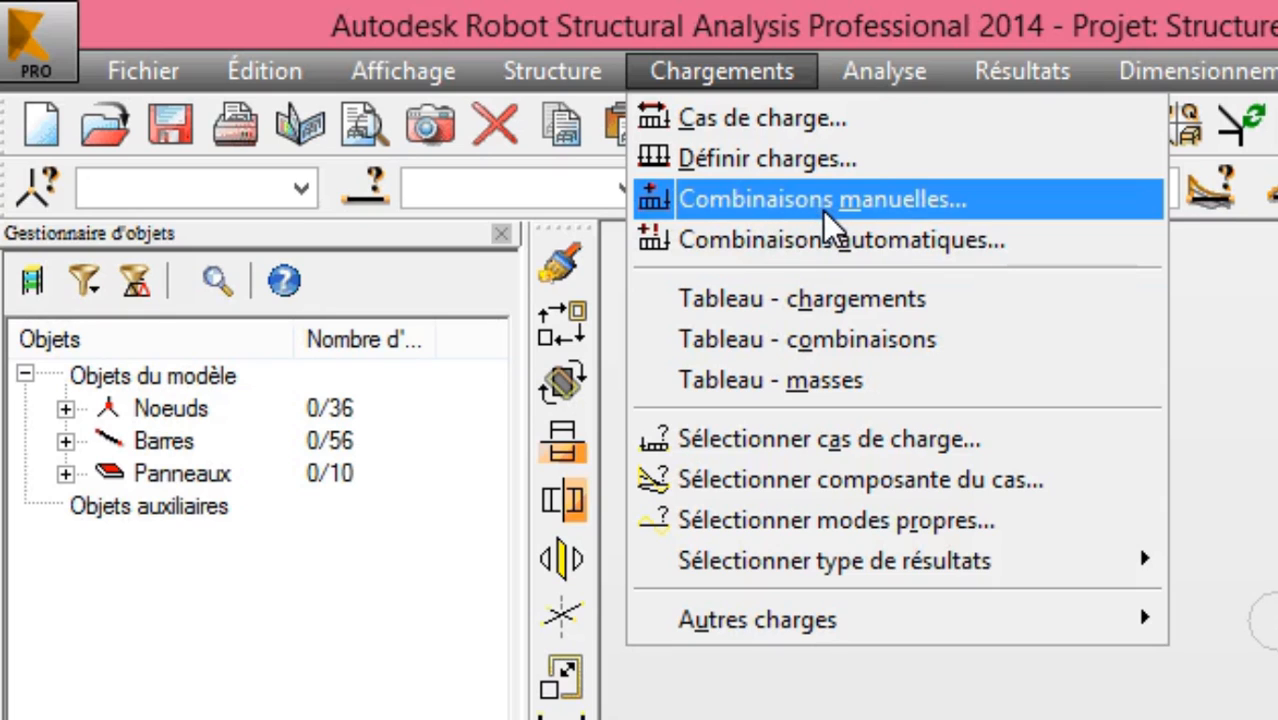
{"action": "left_click", "coordinate": [985, 6]}
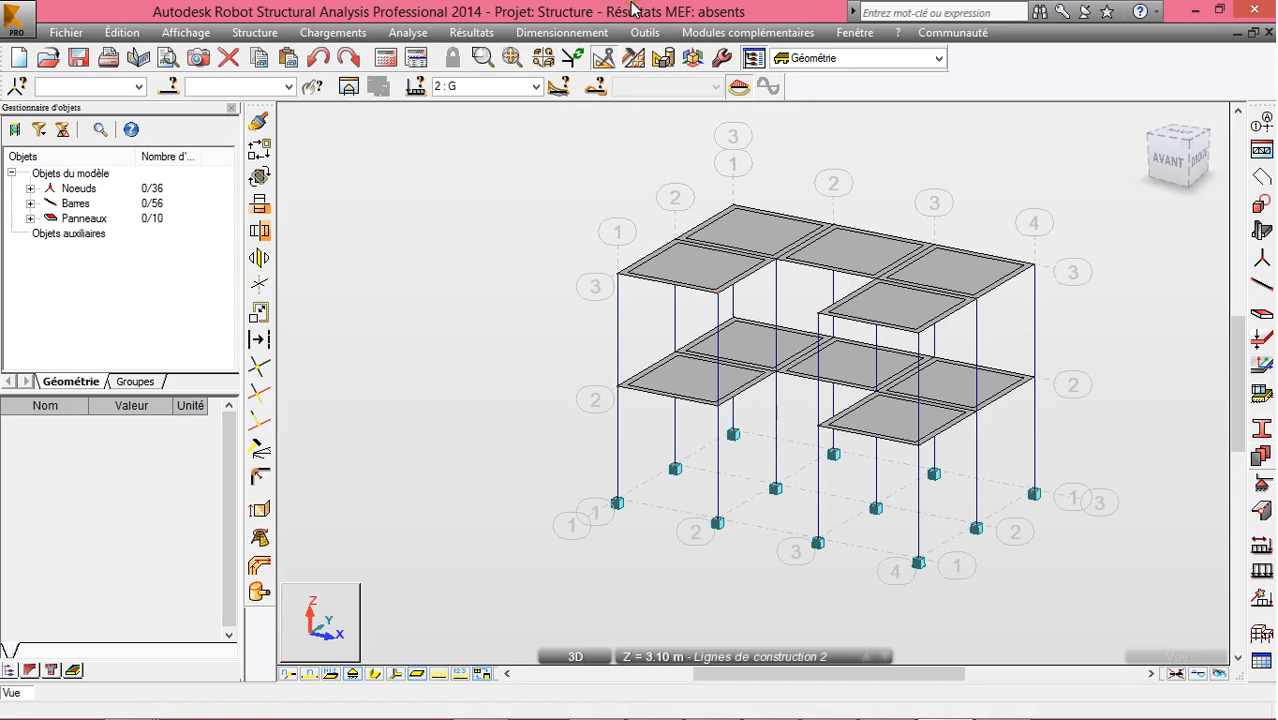
Open the task preferences (Préférences de la tâche) and show the design code settings (Normes de conception)
{"action": "left_click", "coordinate": [640, 35]}
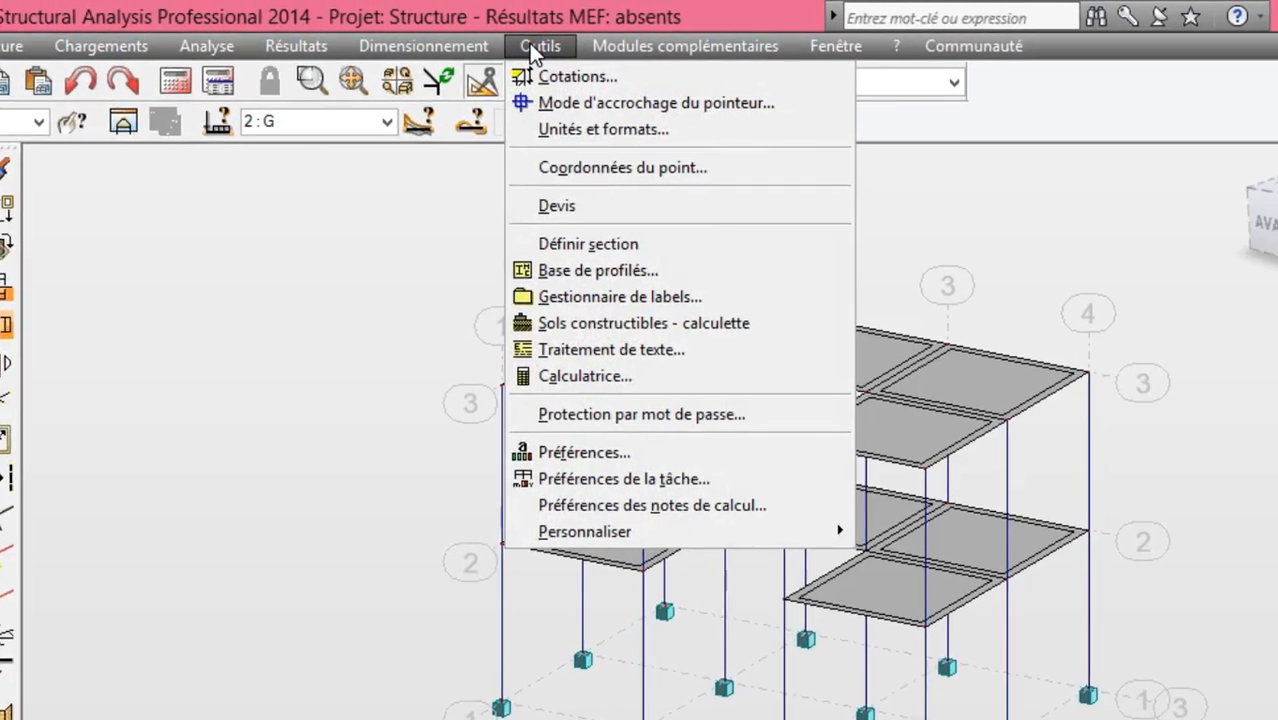
{"action": "left_click", "coordinate": [487, 151]}
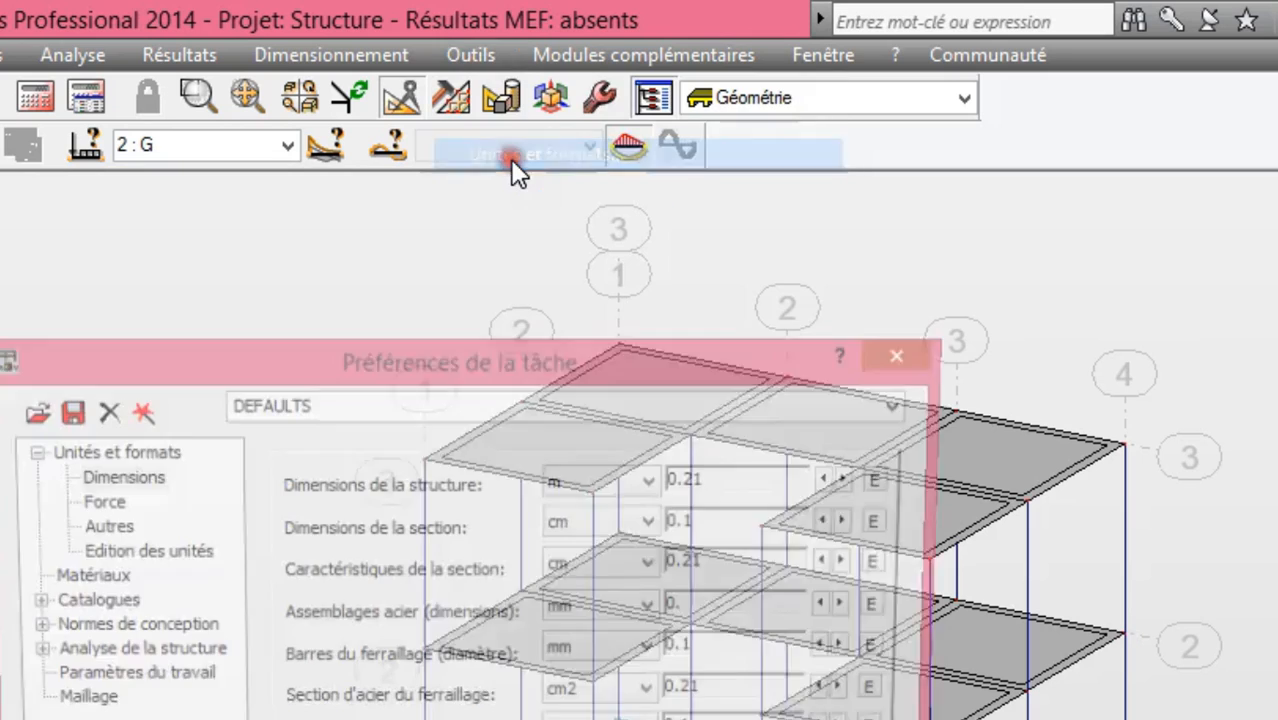
{"action": "left_click_drag", "start_coordinate": [458, 378], "coordinate": [714, 188]}
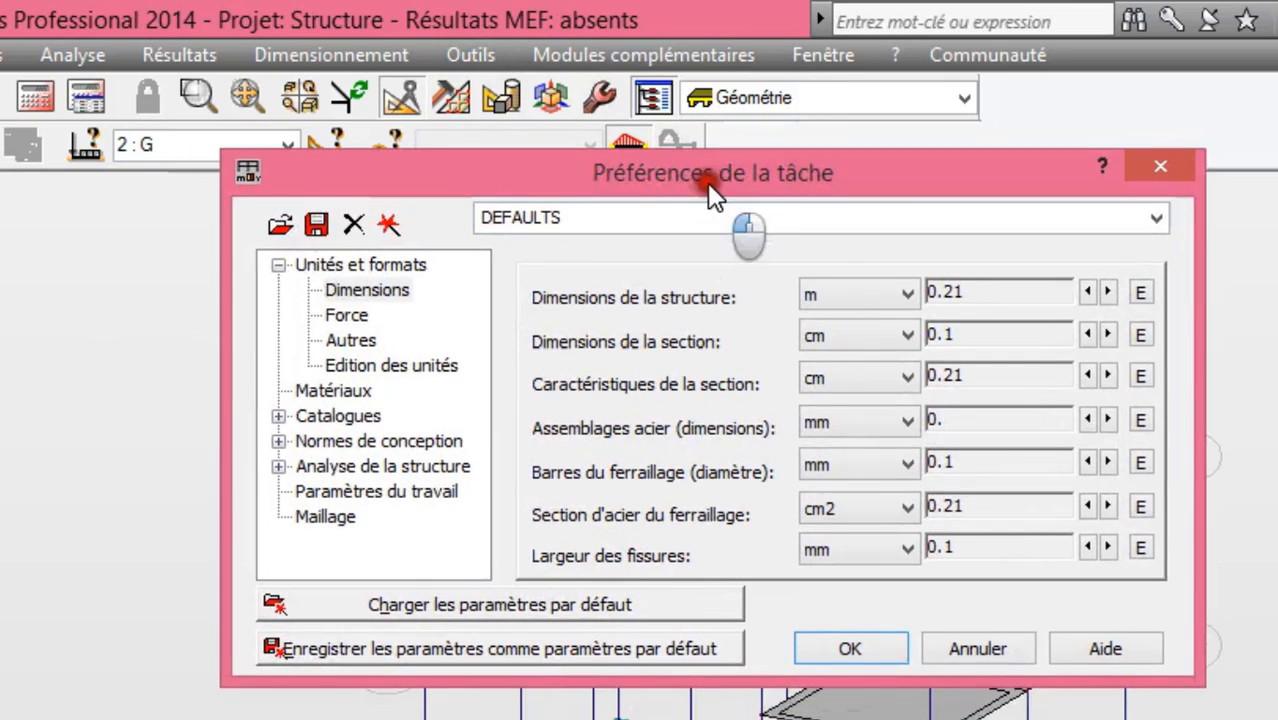
{"action": "left_click", "coordinate": [312, 445]}
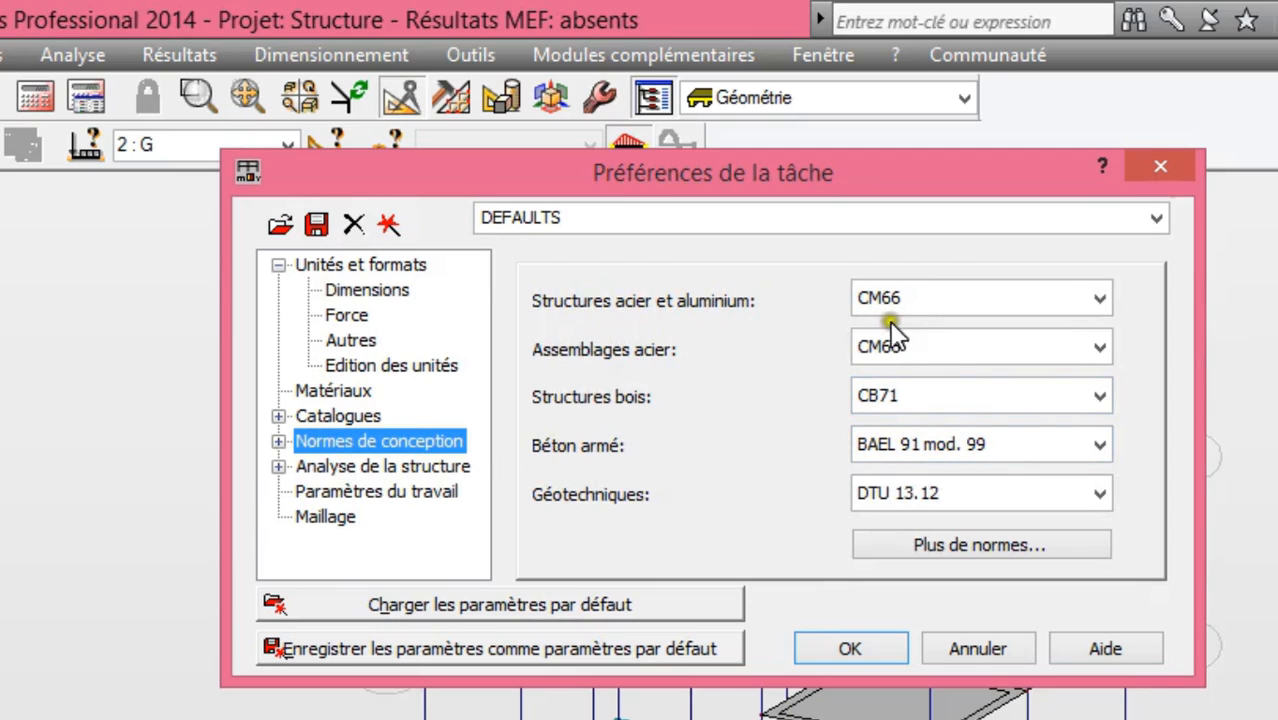
Examine the codes offered for steel and aluminium structures, steel connections and reinforced concrete
{"action": "left_click", "coordinate": [1097, 300]}
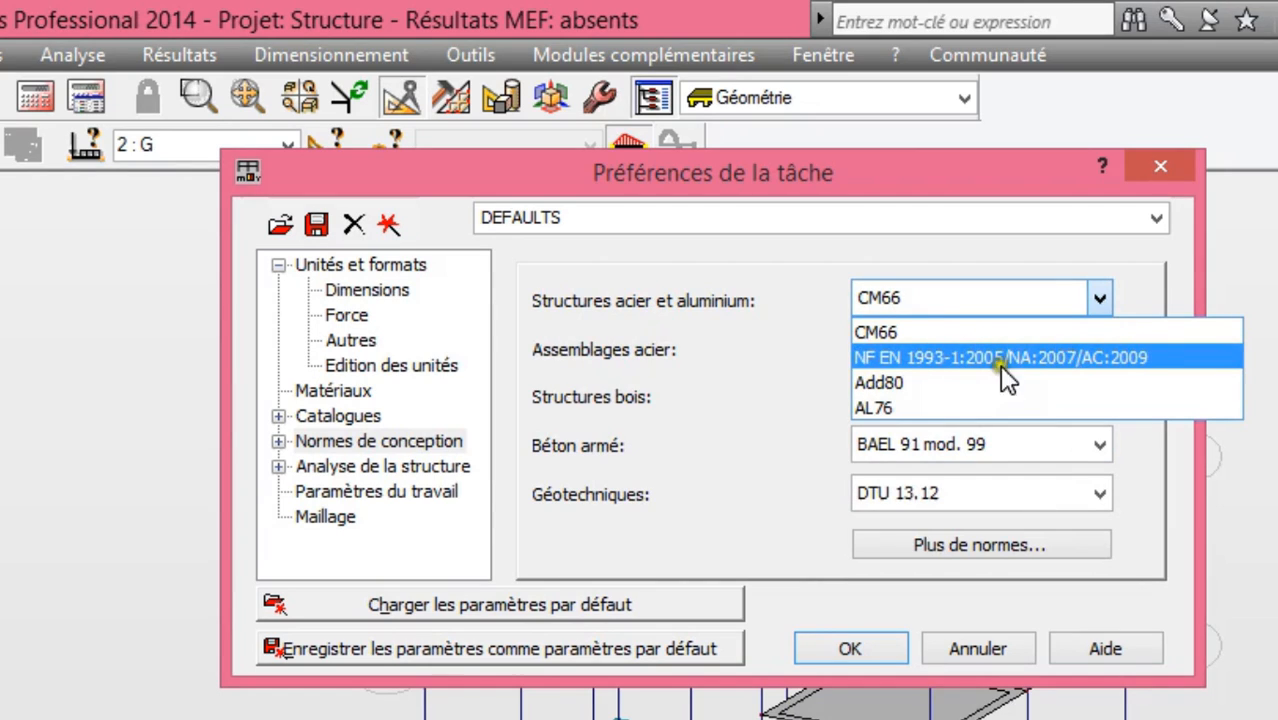
{"action": "left_click", "coordinate": [762, 253]}
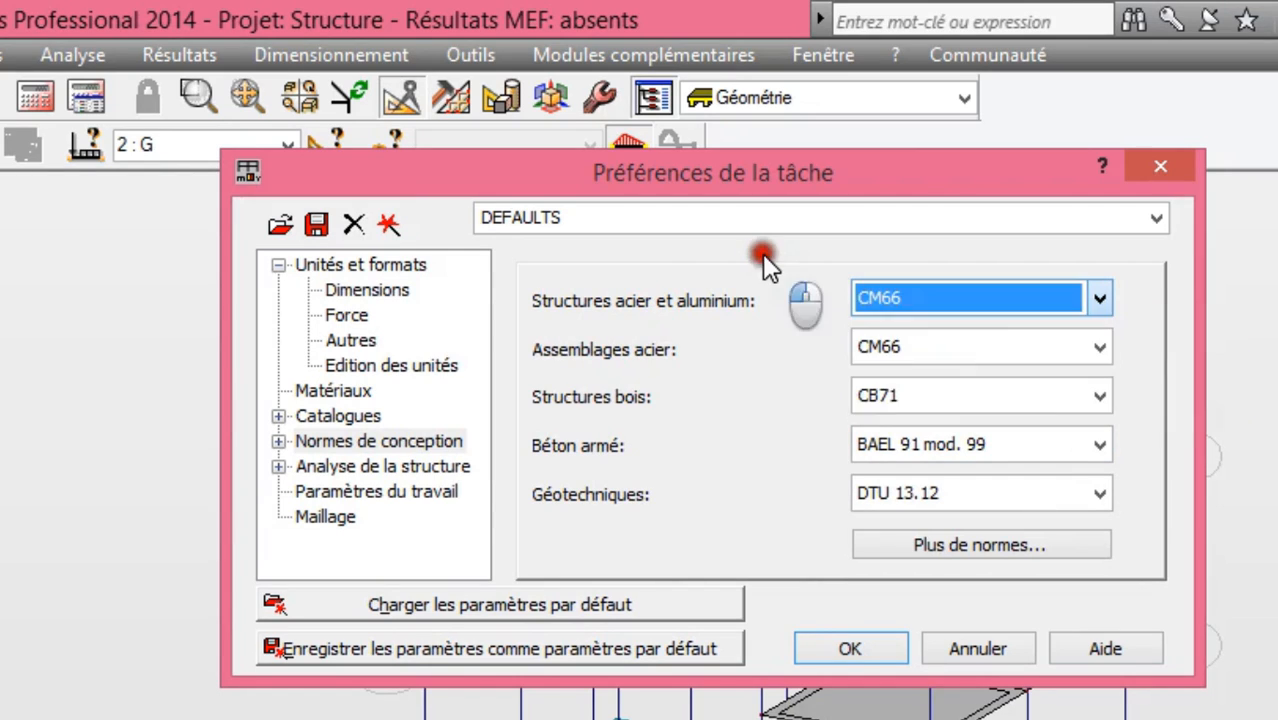
{"action": "left_click", "coordinate": [926, 350]}
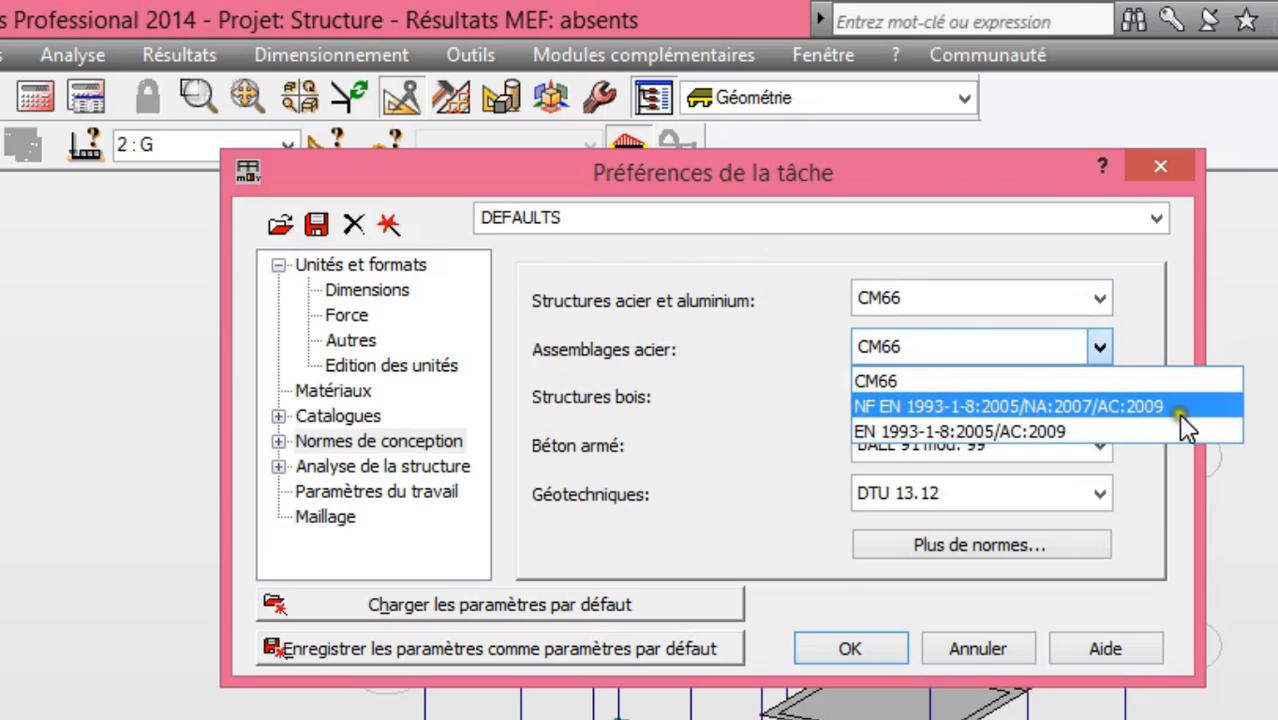
{"action": "left_click", "coordinate": [764, 350]}
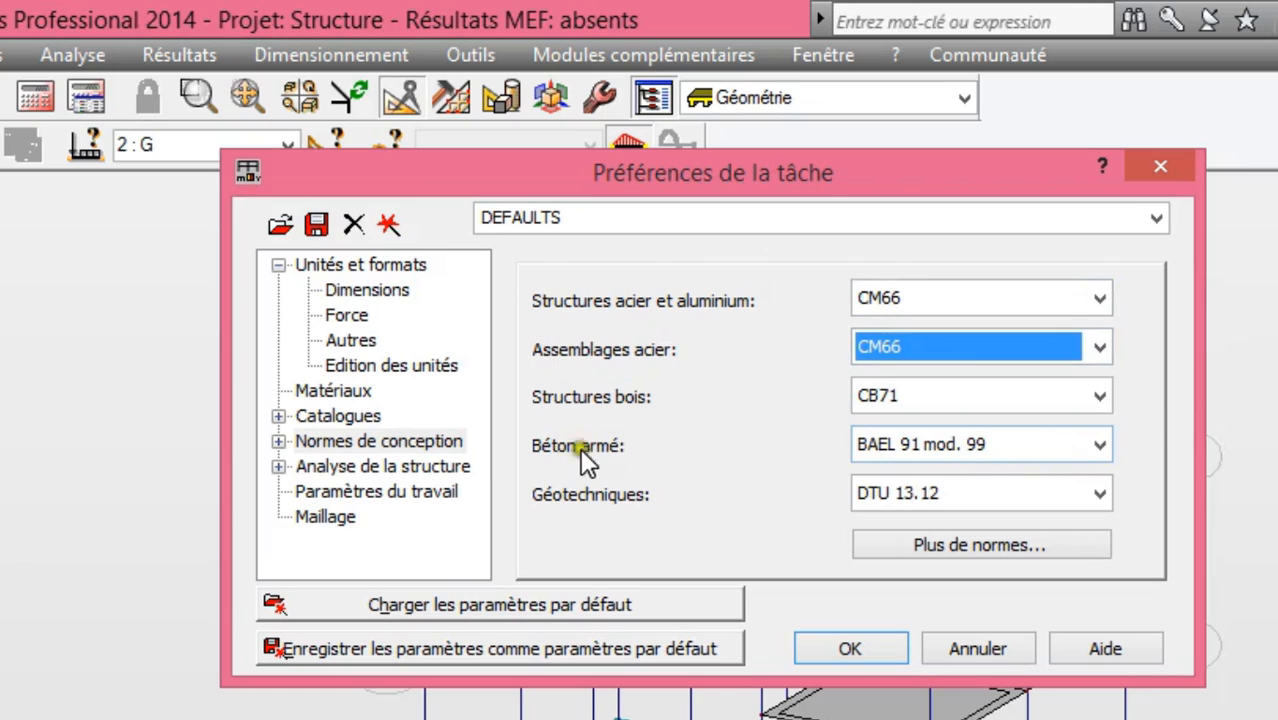
{"action": "left_click", "coordinate": [1021, 449]}
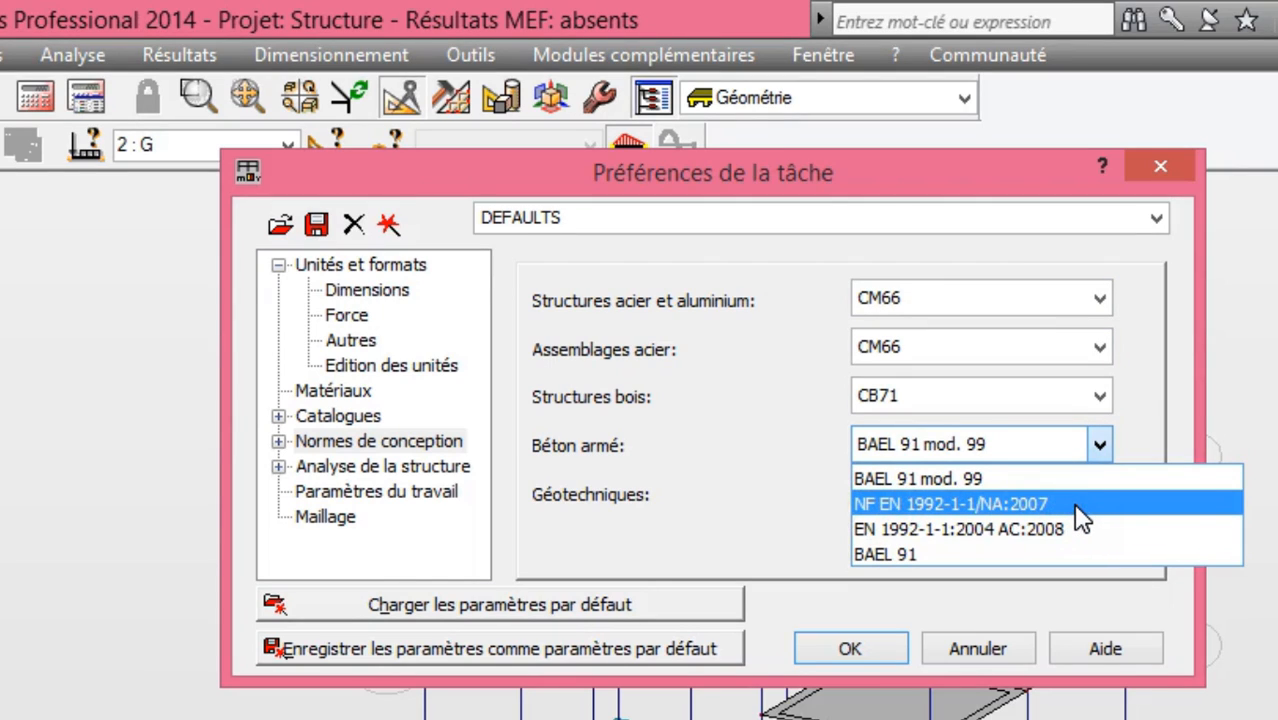
{"action": "left_click", "coordinate": [939, 509]}
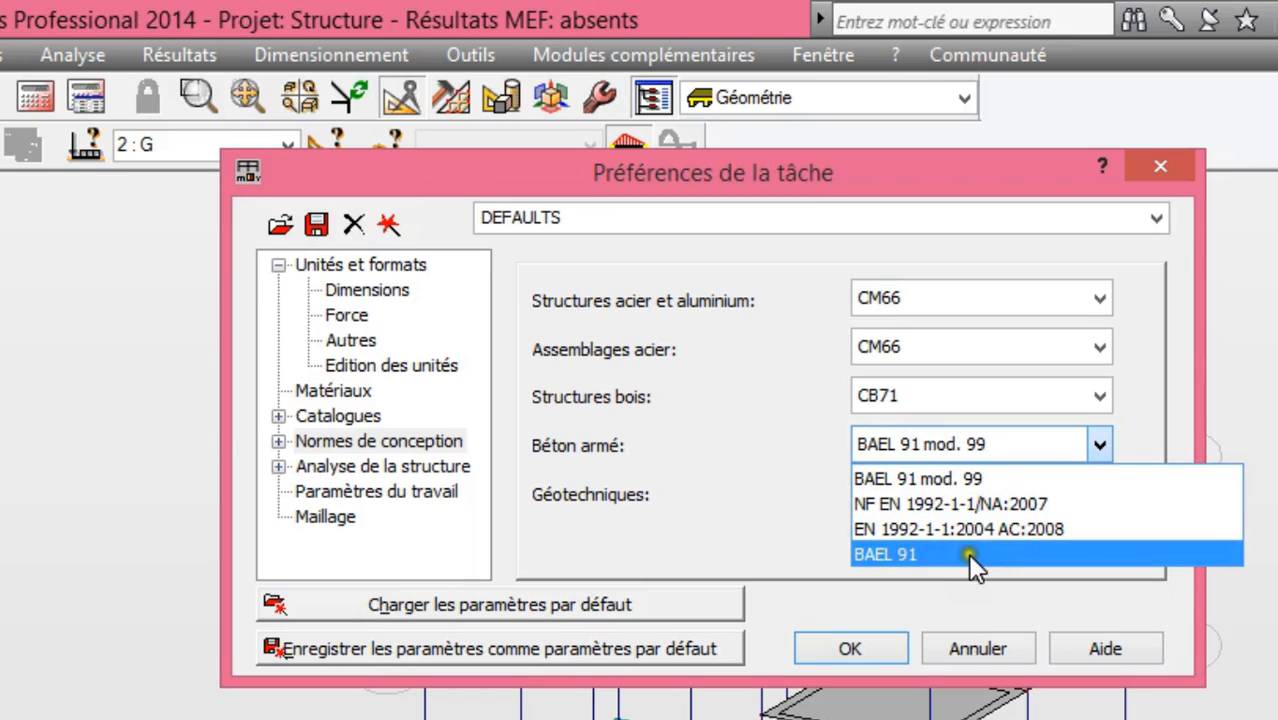
{"action": "left_click", "coordinate": [772, 492]}
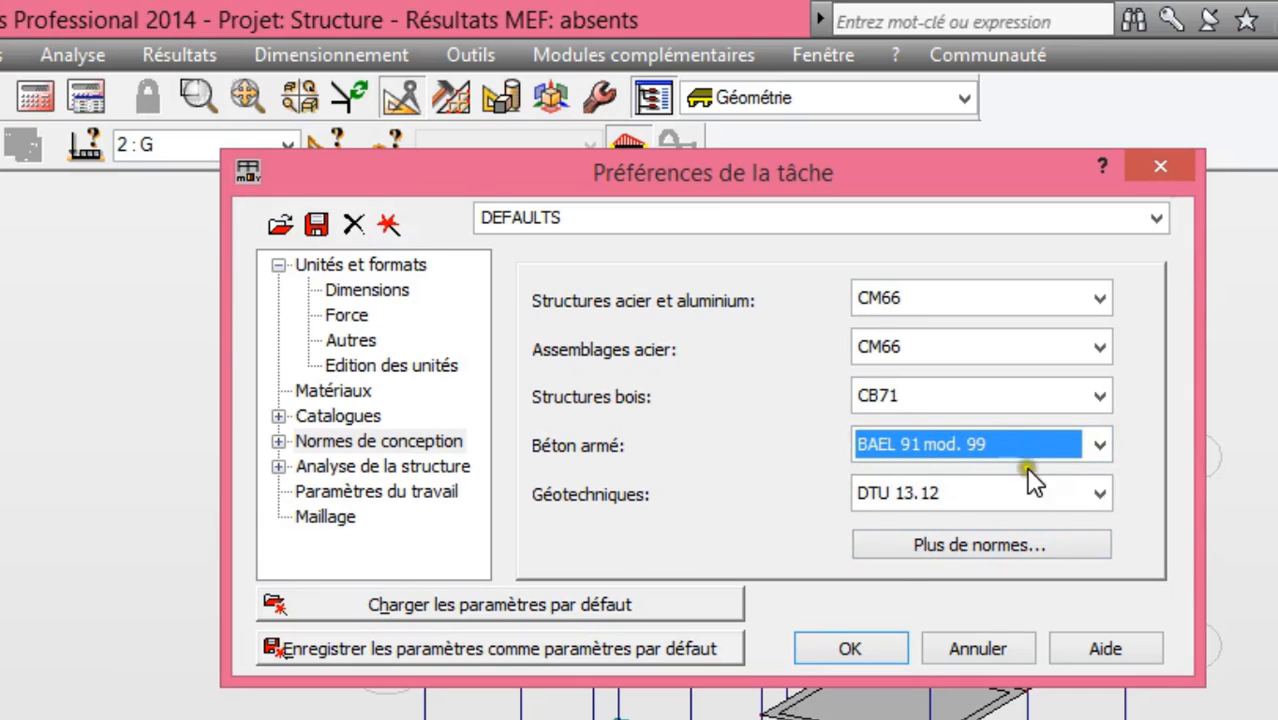
Examine the codes offered for reinforced concrete and the configuration list of additional steel and aluminium codes, leaving the list unchanged
{"action": "left_click", "coordinate": [1098, 442]}
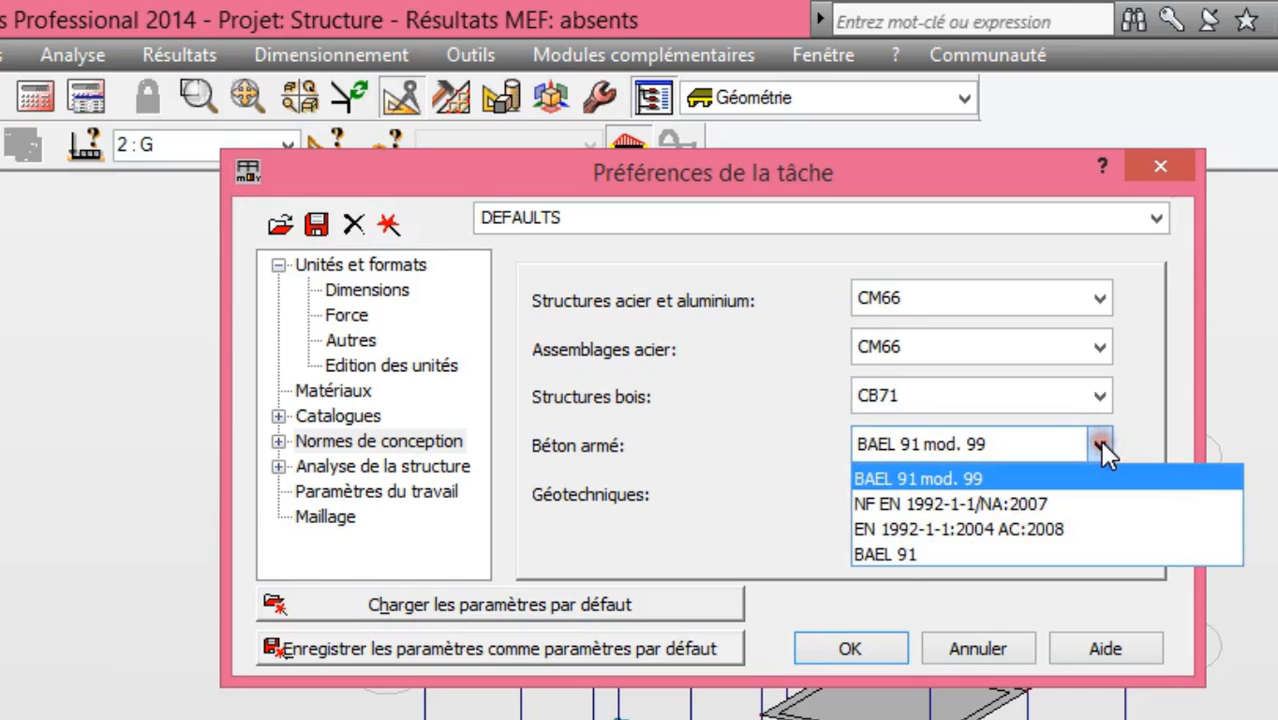
{"action": "left_click", "coordinate": [1098, 444]}
{"action": "left_click", "coordinate": [942, 544]}
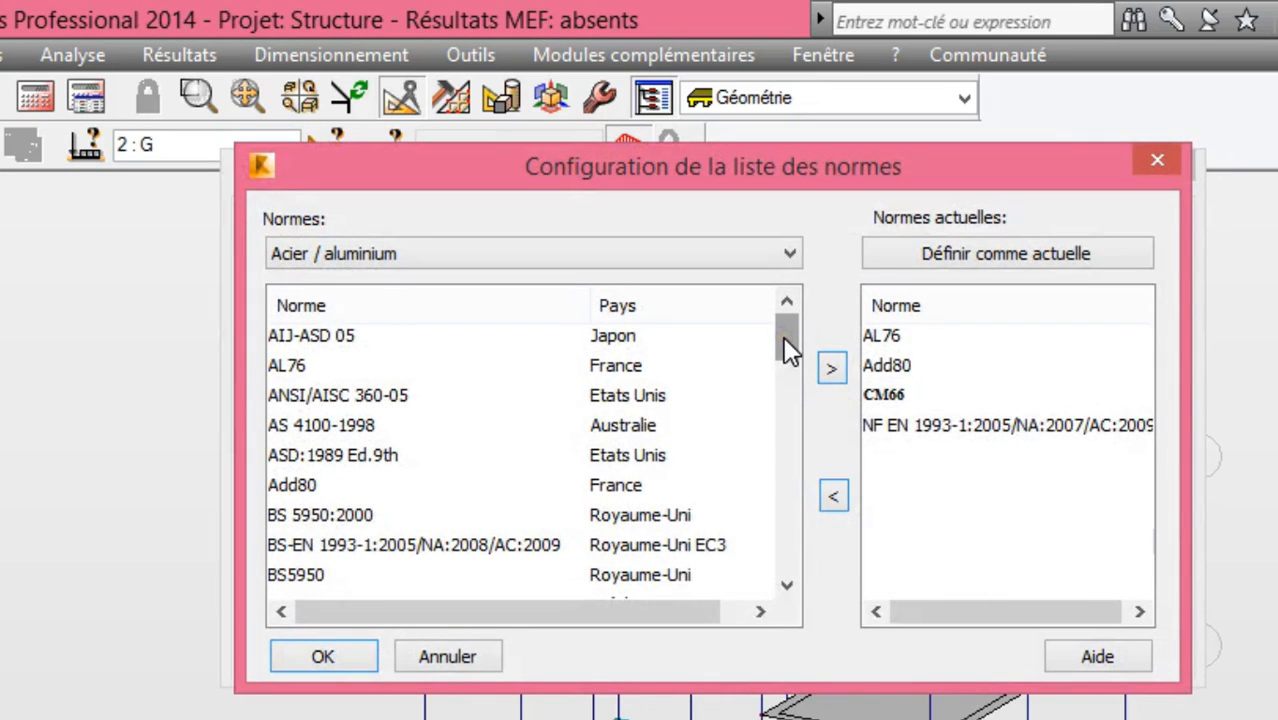
{"action": "mouse_move", "coordinate": [783, 322]}
{"action": "left_mouse_down"}
{"action": "mouse_move", "coordinate": [787, 548]}
{"action": "mouse_move", "coordinate": [787, 297]}
{"action": "left_mouse_up"}
{"action": "left_click", "coordinate": [289, 340]}
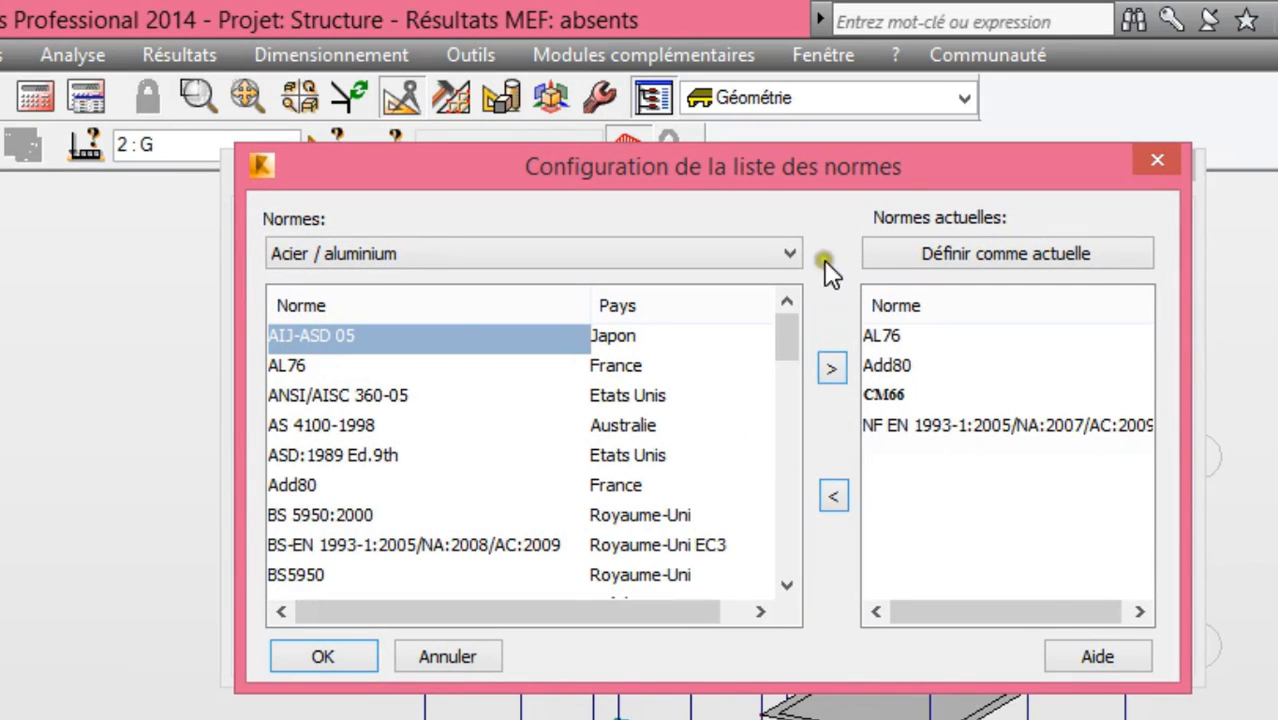
{"action": "left_click", "coordinate": [450, 657]}
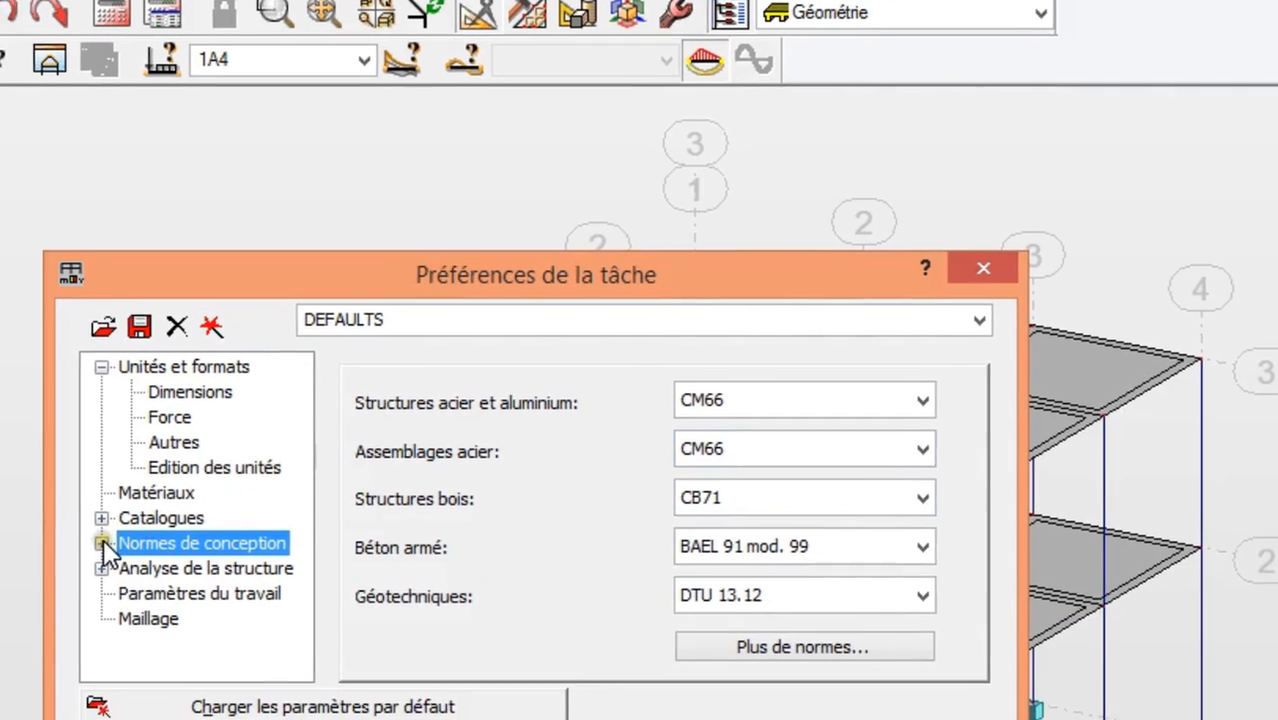
Show the load code settings (Charges) under the design codes and set the load combination code (Pondérations) to BAEL 91
{"action": "left_click", "coordinate": [26, 627]}
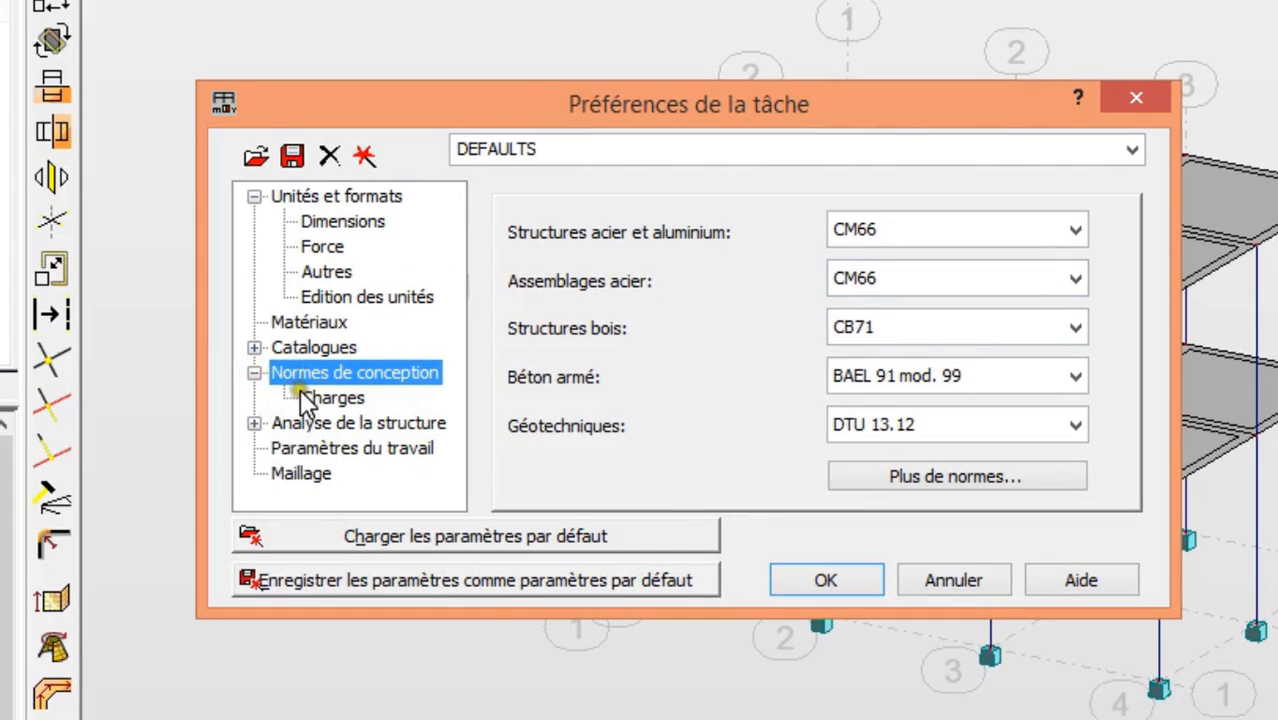
{"action": "left_click", "coordinate": [302, 395]}
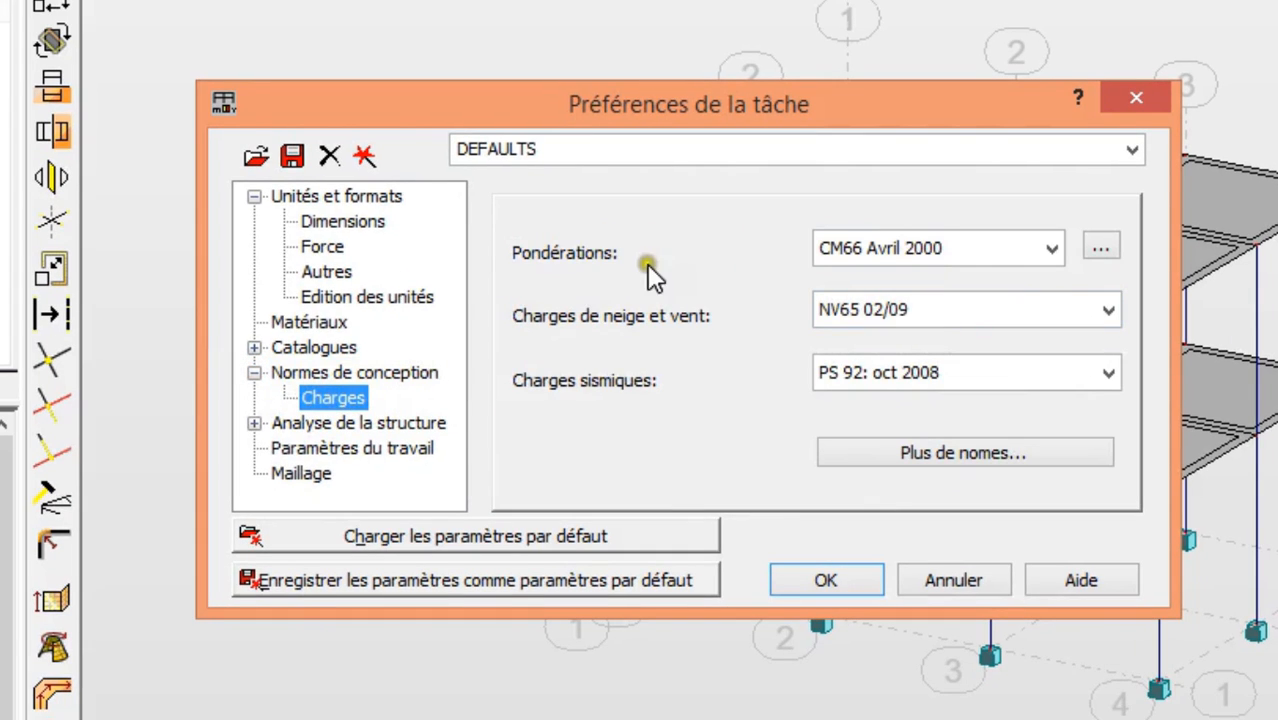
{"action": "left_click", "coordinate": [1052, 248]}
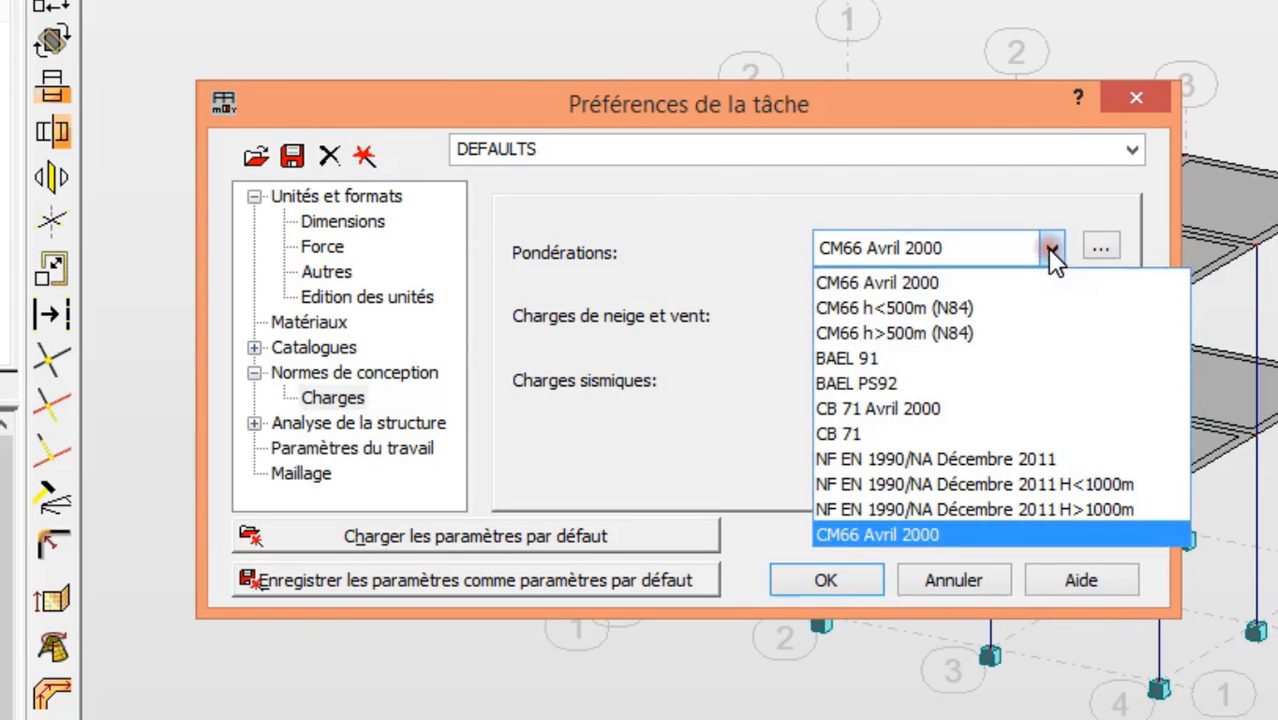
{"action": "left_click", "coordinate": [933, 358]}
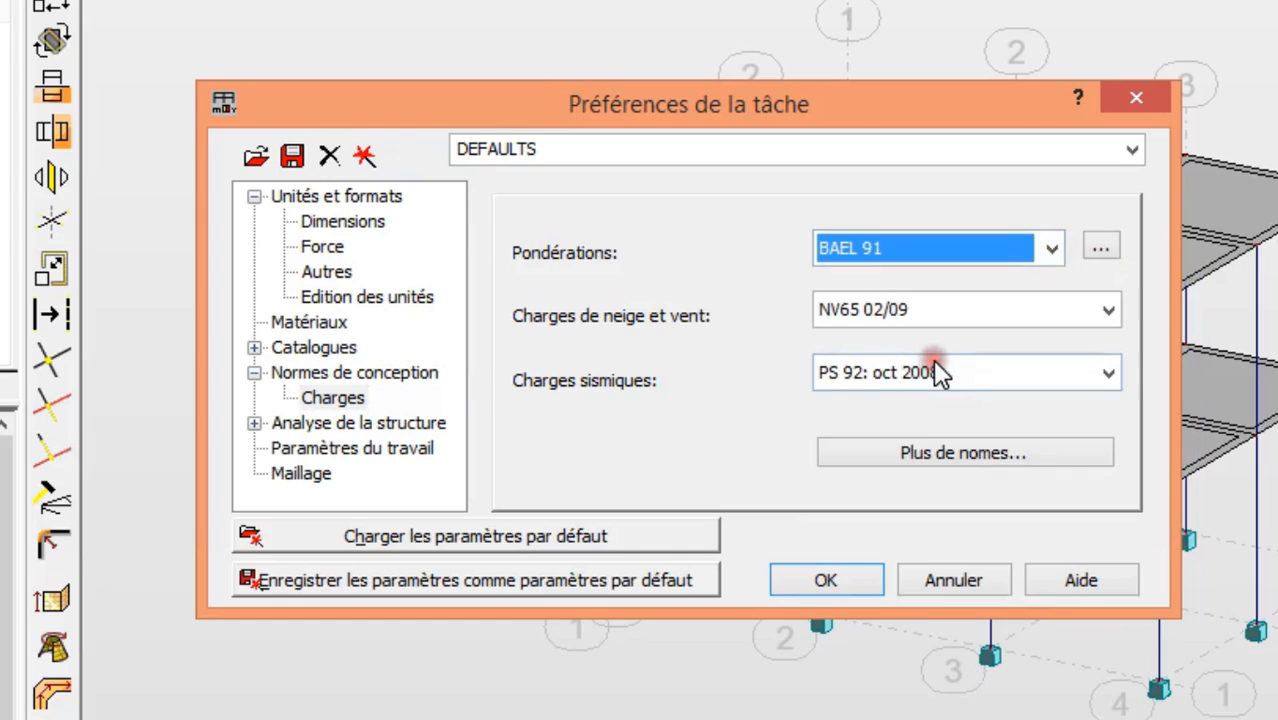
Examine the BAEL 91 combination regulation's coefficients and its formulas for permanent and variable loads, and close the editor without changes
{"action": "left_click", "coordinate": [1108, 245]}
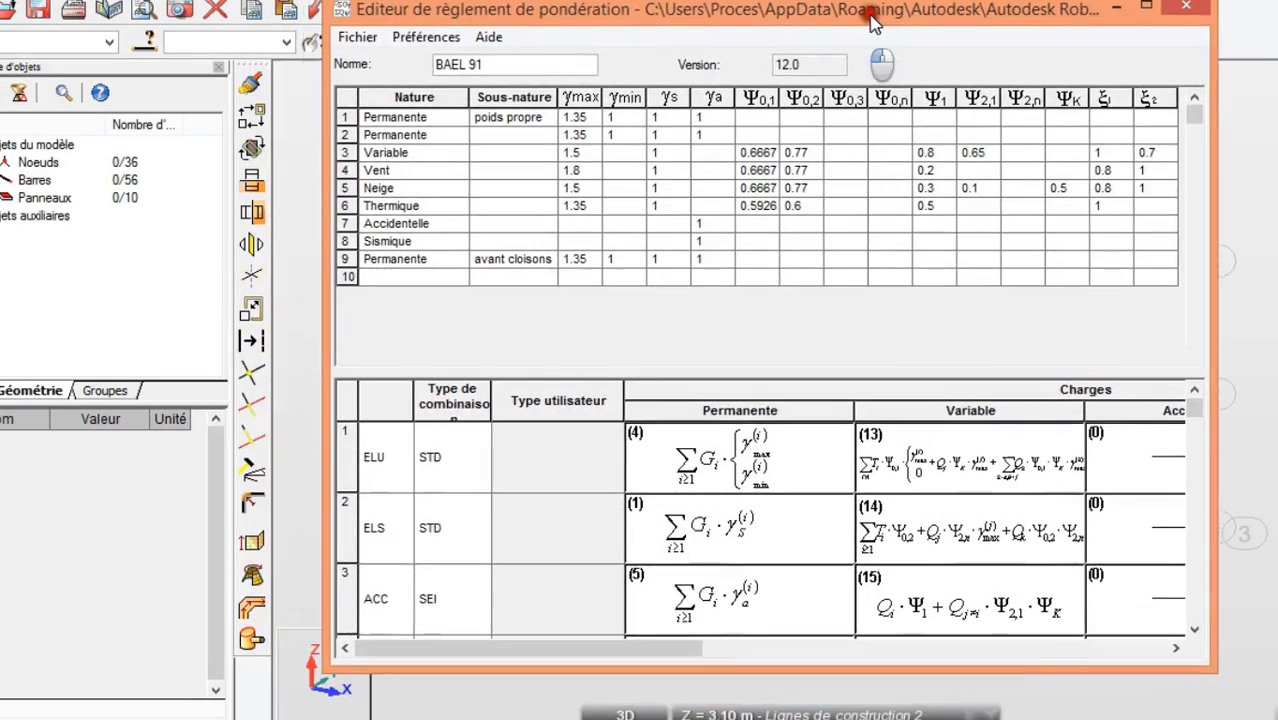
{"action": "left_click_drag", "start_coordinate": [873, 20], "coordinate": [883, 6]}
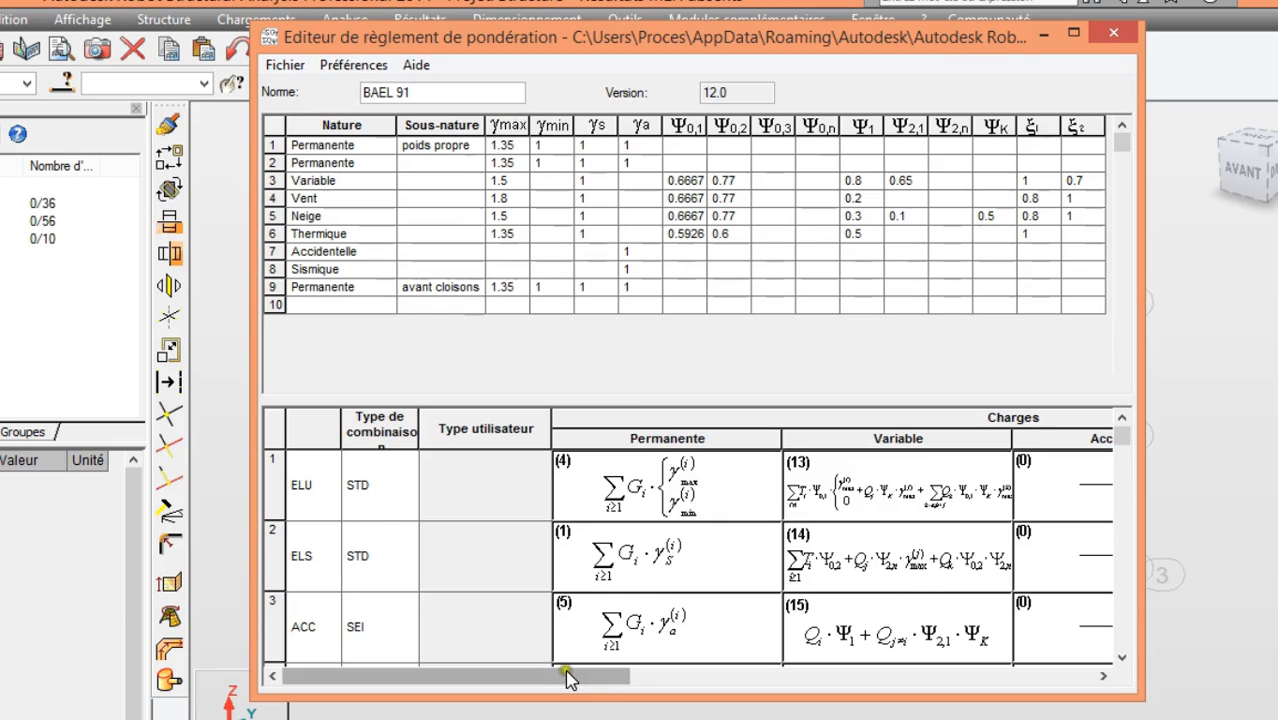
{"action": "left_click", "coordinate": [532, 660]}
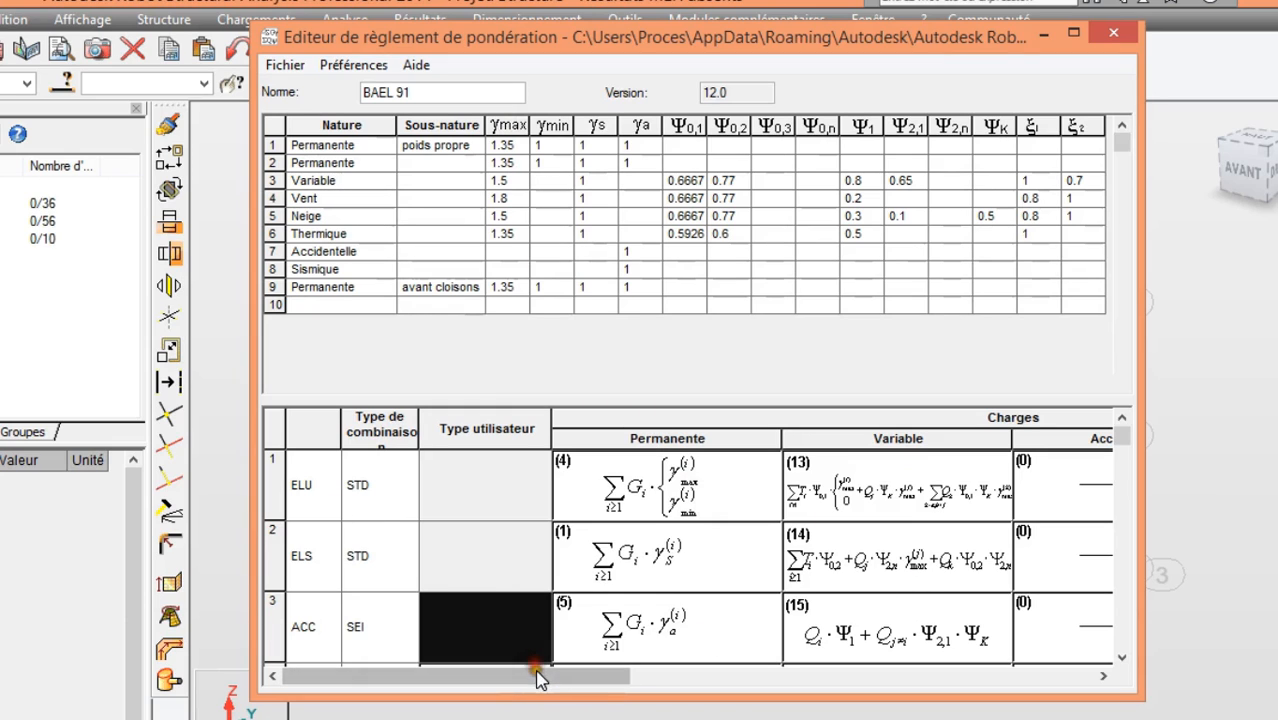
{"action": "left_click_drag", "start_coordinate": [535, 673], "coordinate": [568, 682]}
{"action": "left_click", "coordinate": [650, 510]}
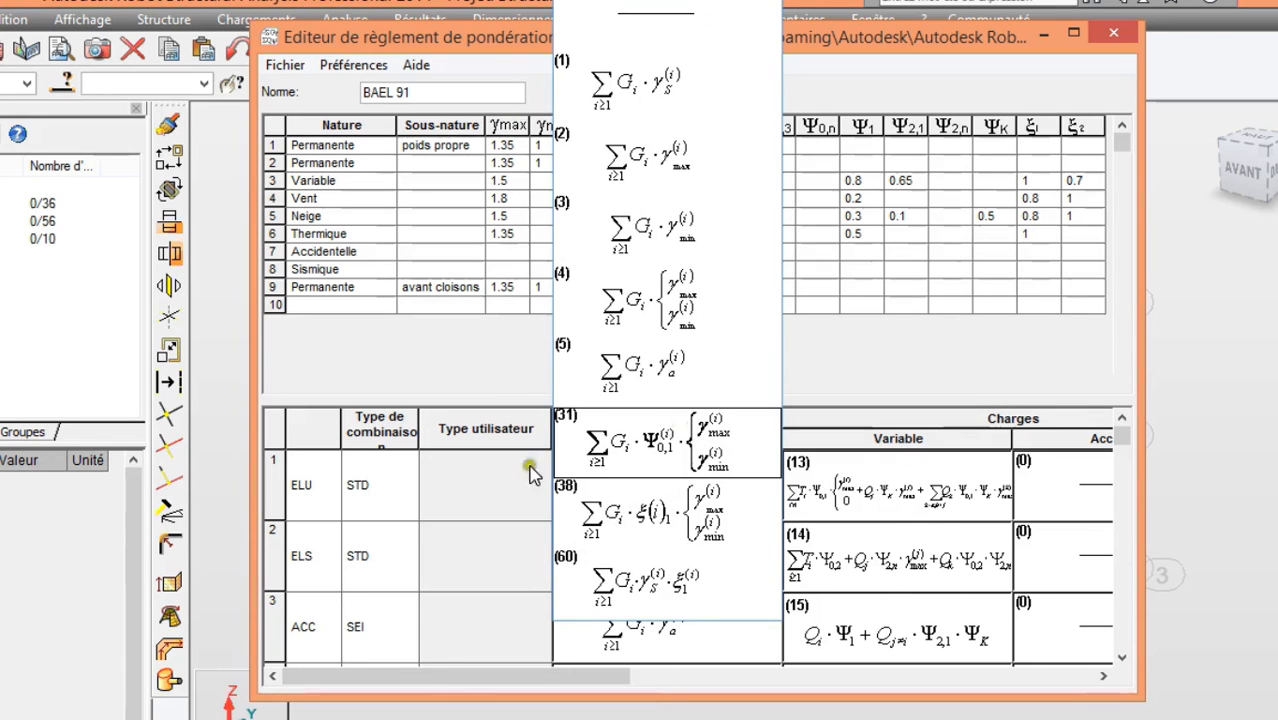
{"action": "left_click", "coordinate": [476, 362]}
{"action": "left_click", "coordinate": [930, 492]}
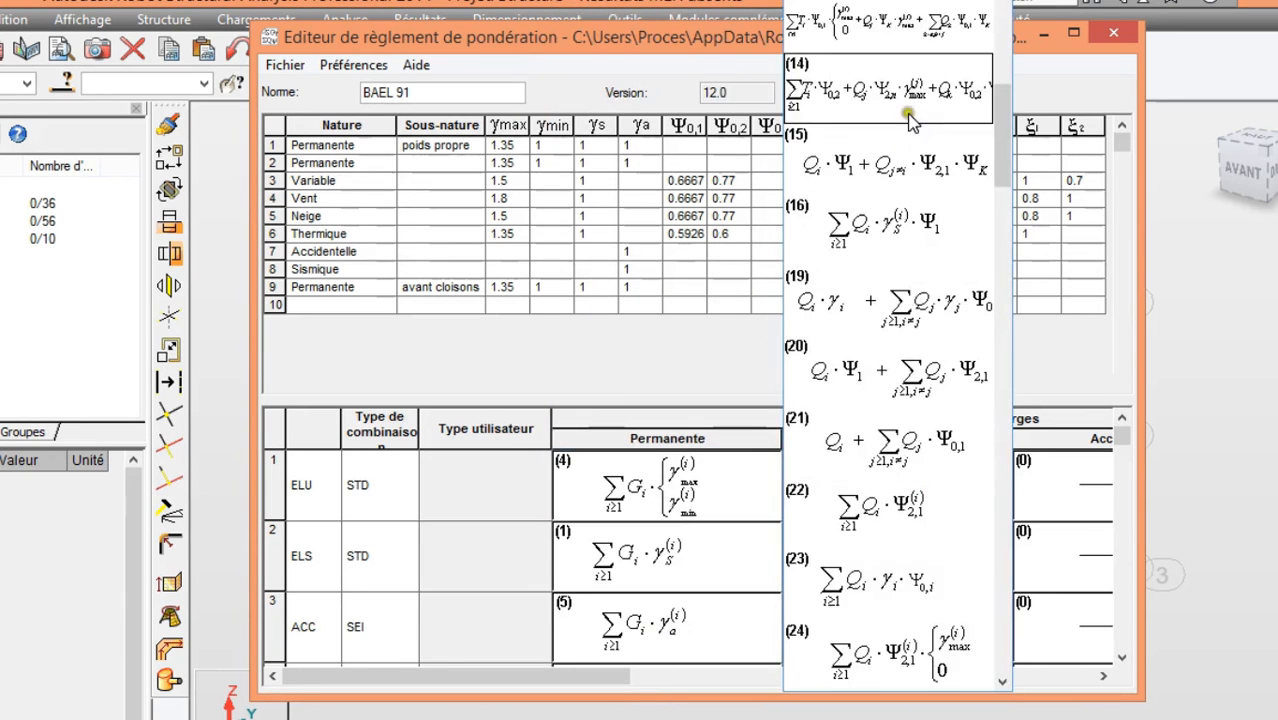
{"action": "left_click_drag", "start_coordinate": [1000, 125], "coordinate": [984, 14]}
{"action": "left_click", "coordinate": [543, 305]}
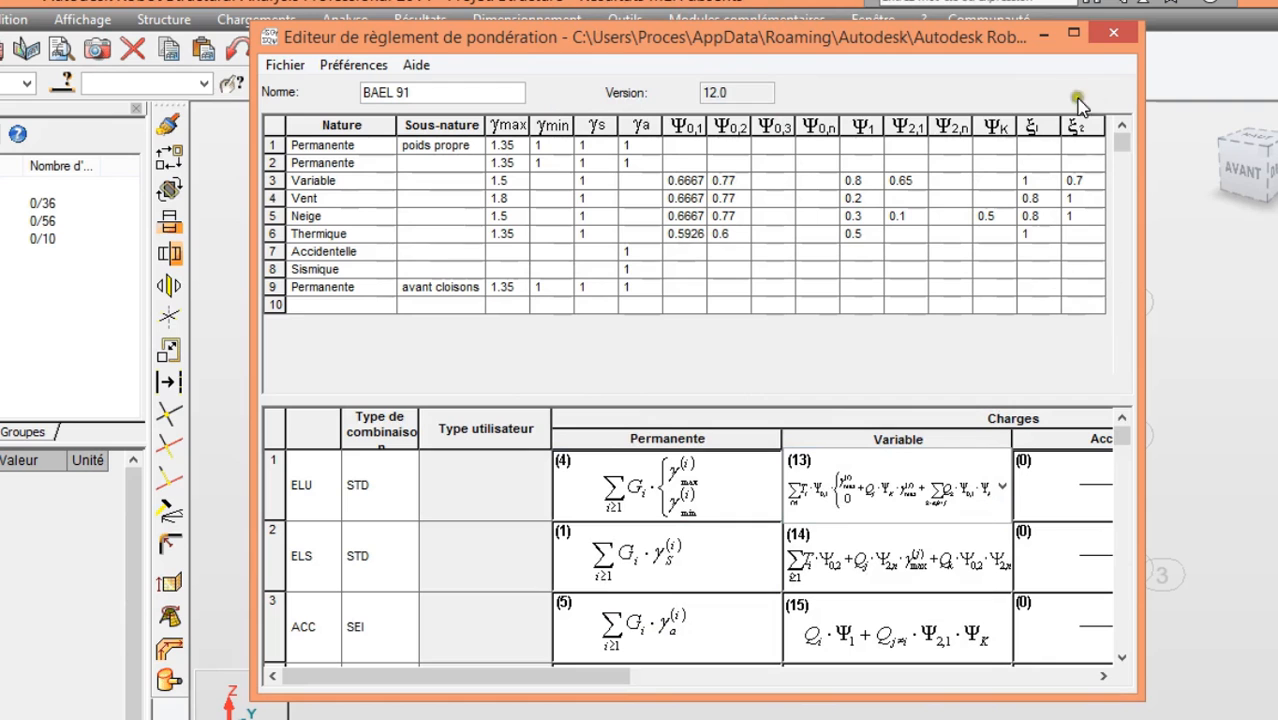
{"action": "left_click", "coordinate": [1113, 33]}
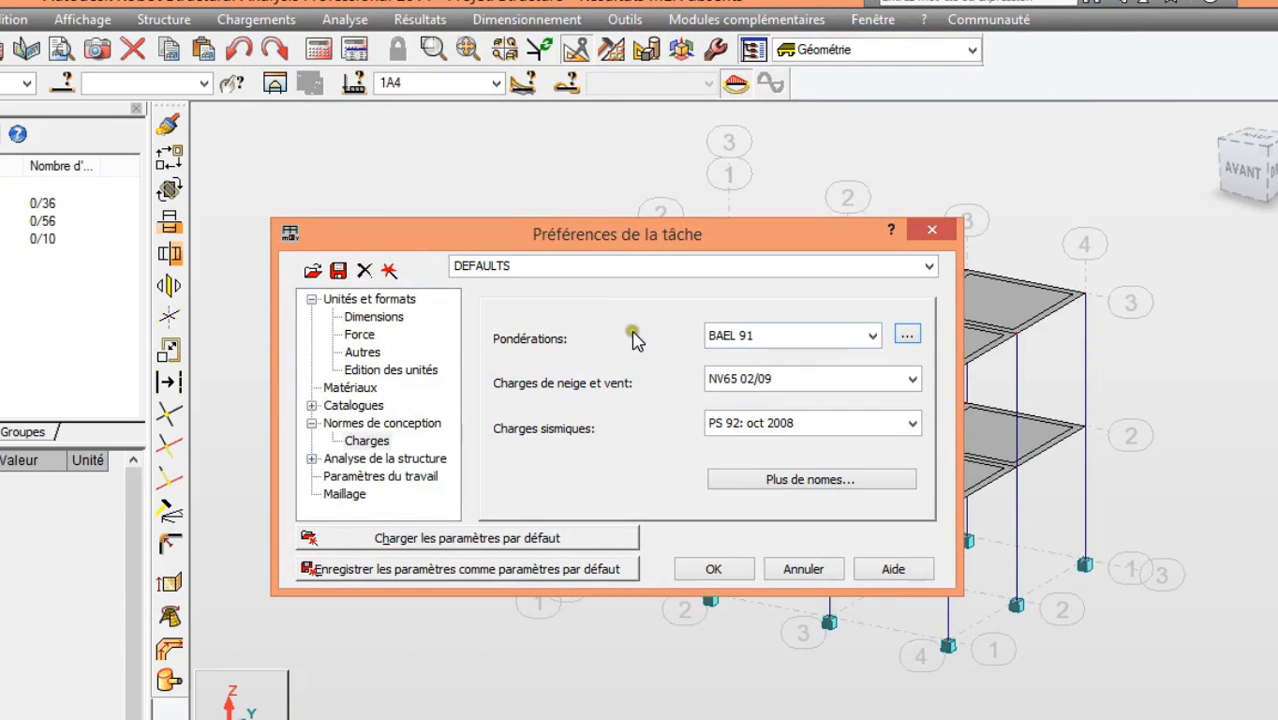
Review the snow and wind and seismic load codes, keep NV65 02/09 and PS 92: oct 2008, and accept the task preferences
{"action": "left_click", "coordinate": [912, 379]}
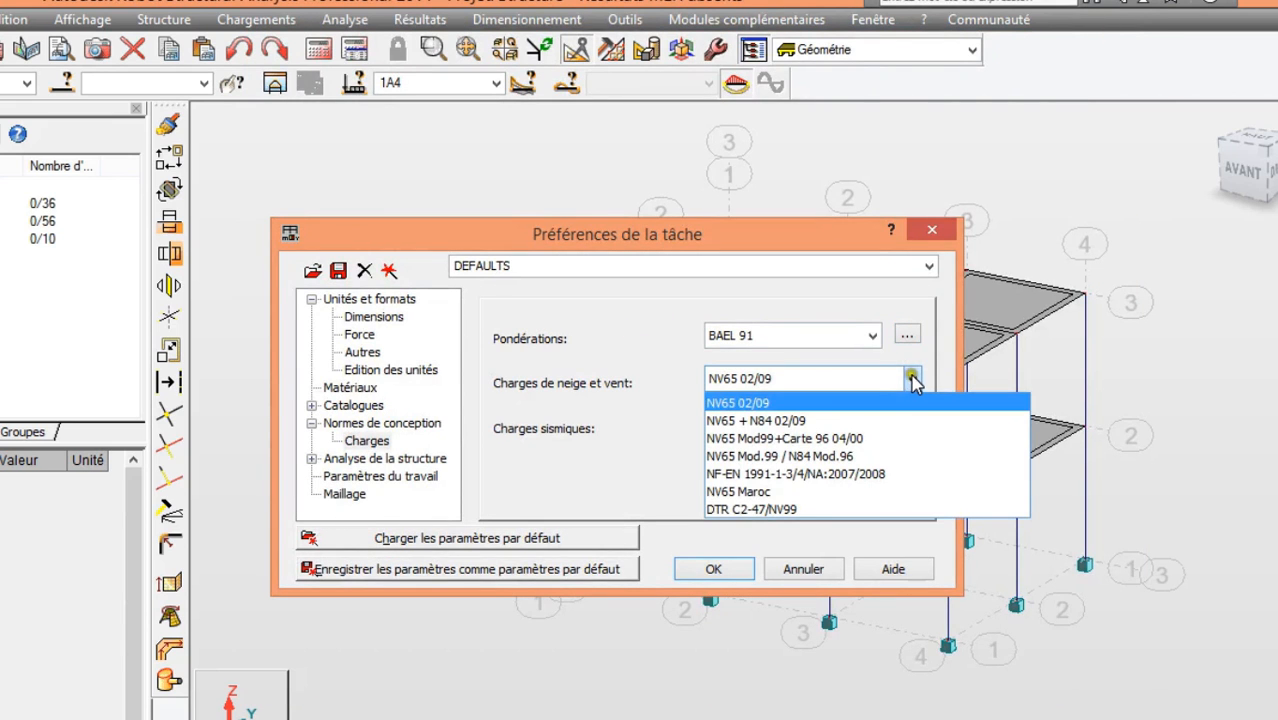
{"action": "left_click", "coordinate": [652, 358]}
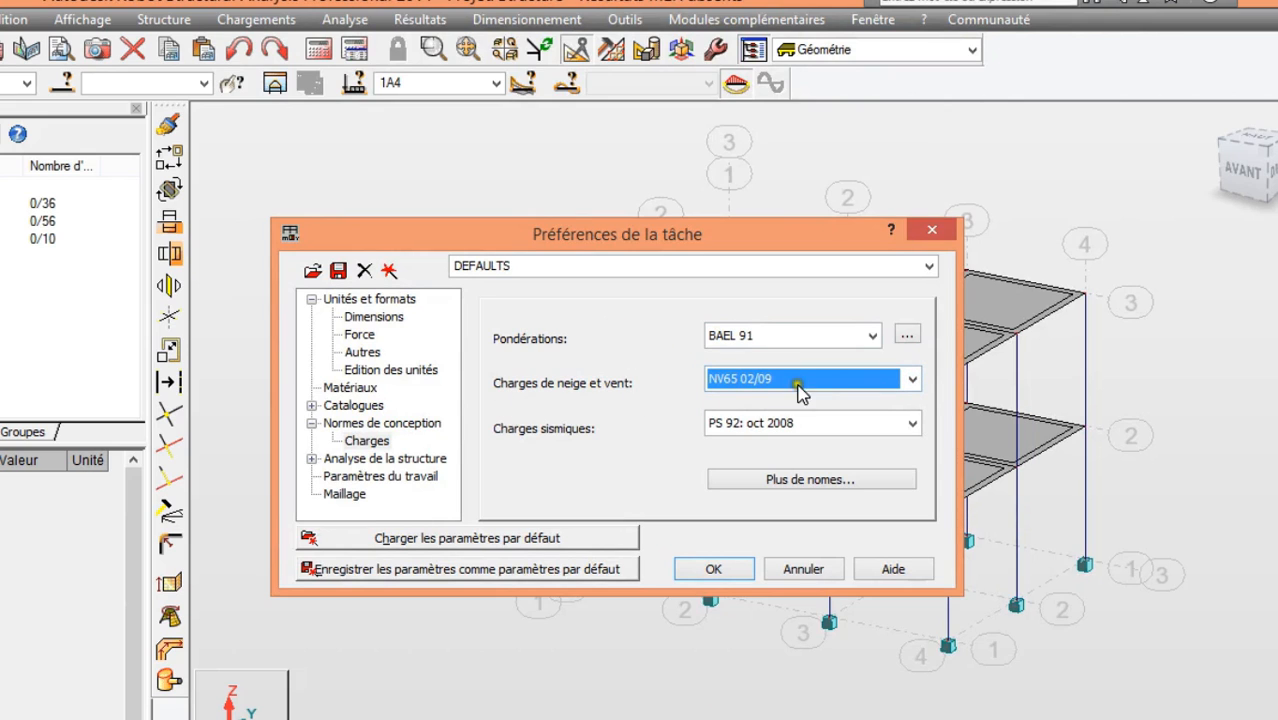
{"action": "left_click", "coordinate": [912, 383]}
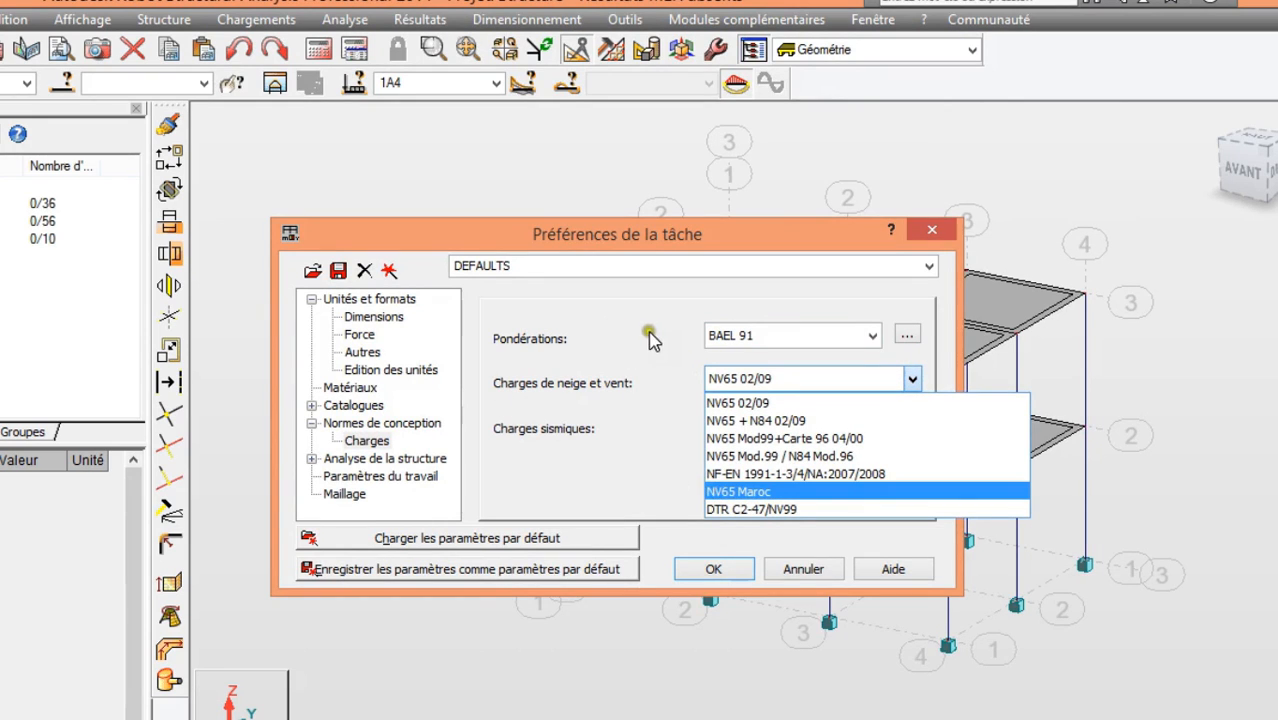
{"action": "left_click", "coordinate": [650, 335]}
{"action": "left_click", "coordinate": [913, 425]}
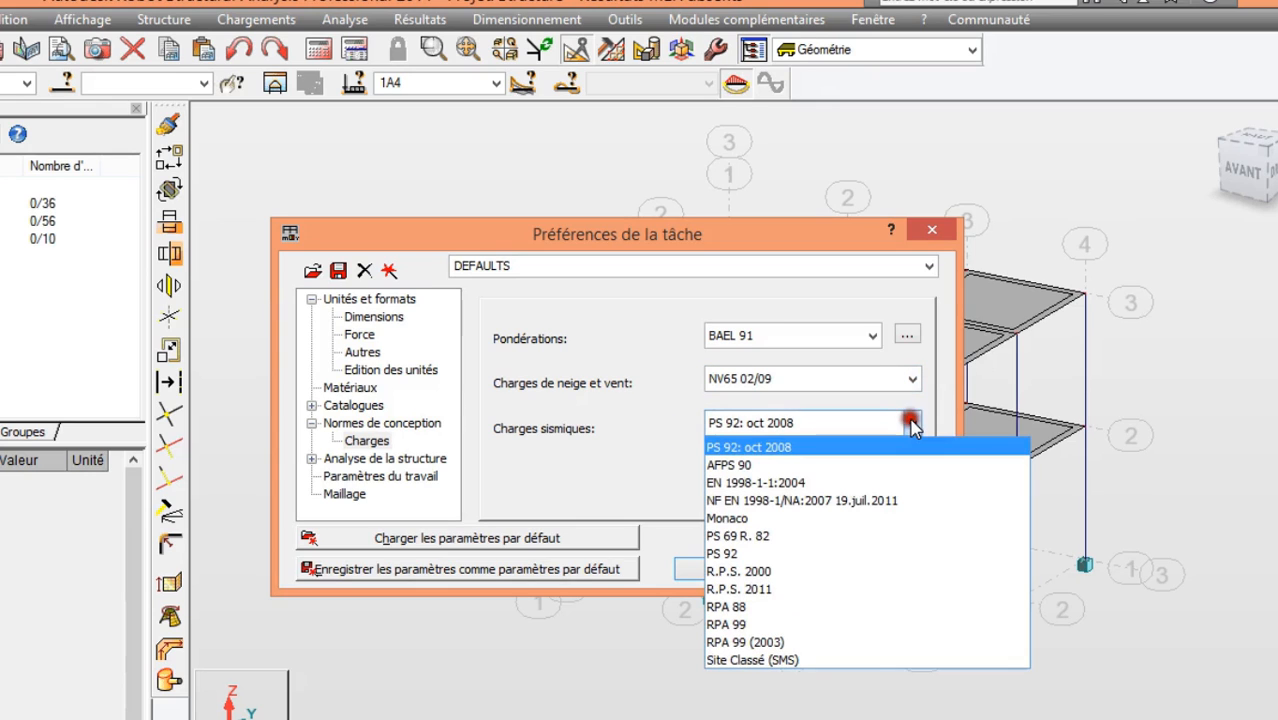
{"action": "left_click", "coordinate": [594, 456]}
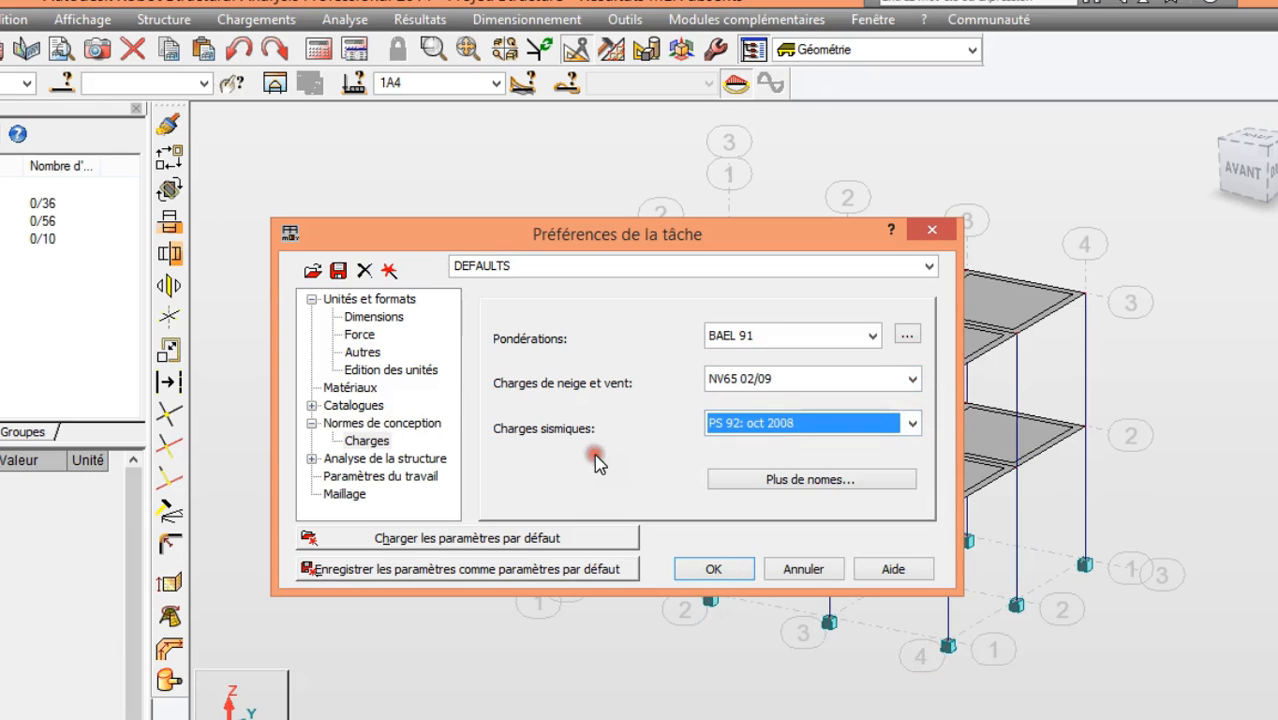
{"action": "left_click", "coordinate": [718, 571]}
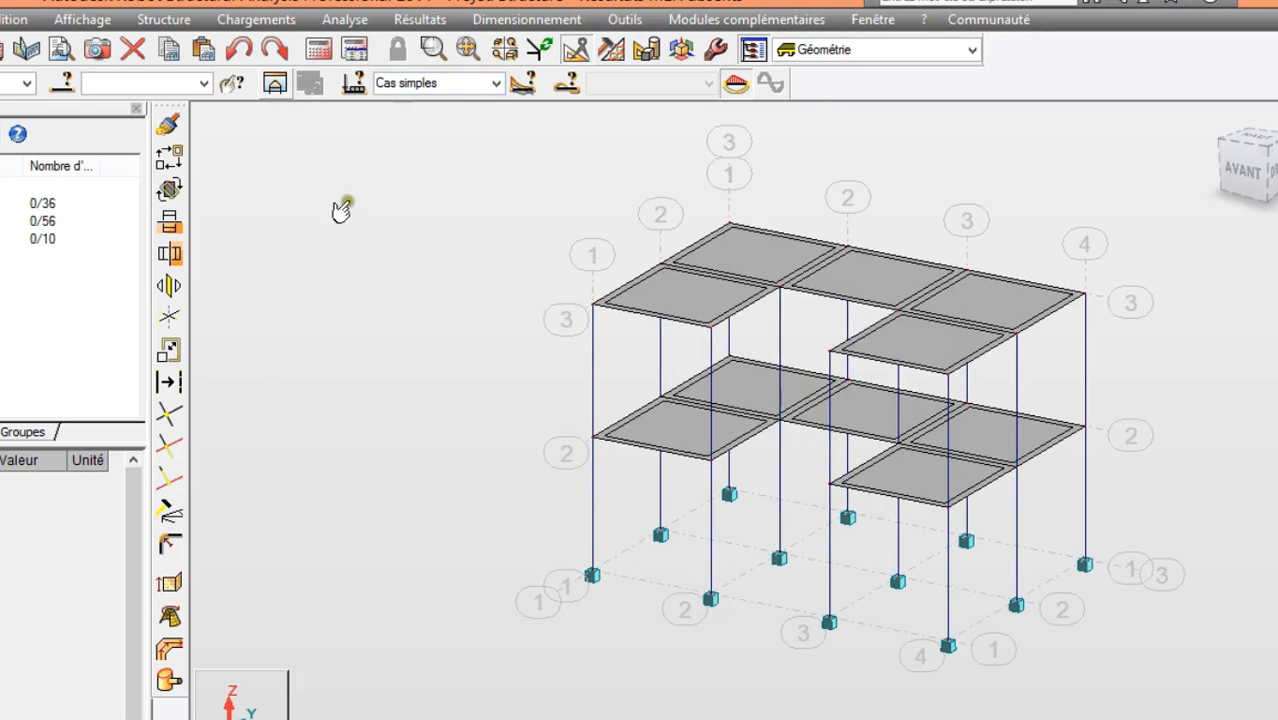
Create a manual load combination number 4 of type ELU and name it ELU
{"action": "left_click", "coordinate": [256, 20]}
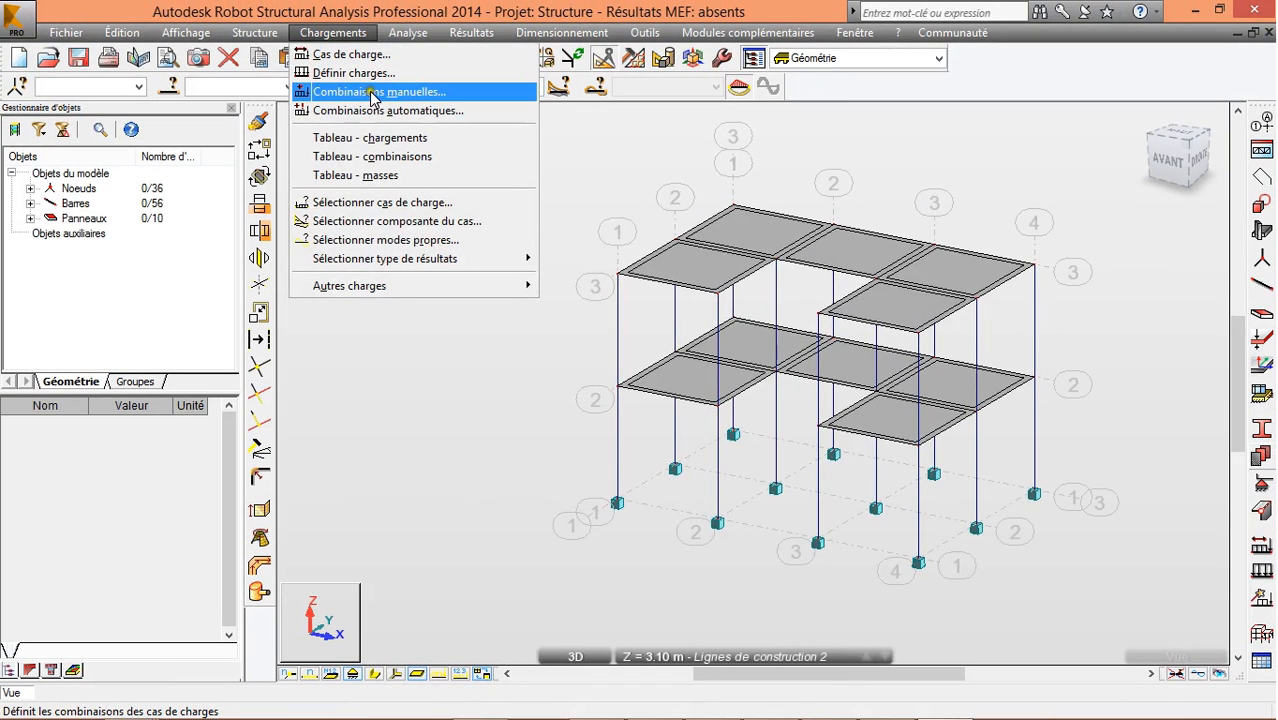
{"action": "left_click", "coordinate": [340, 94]}
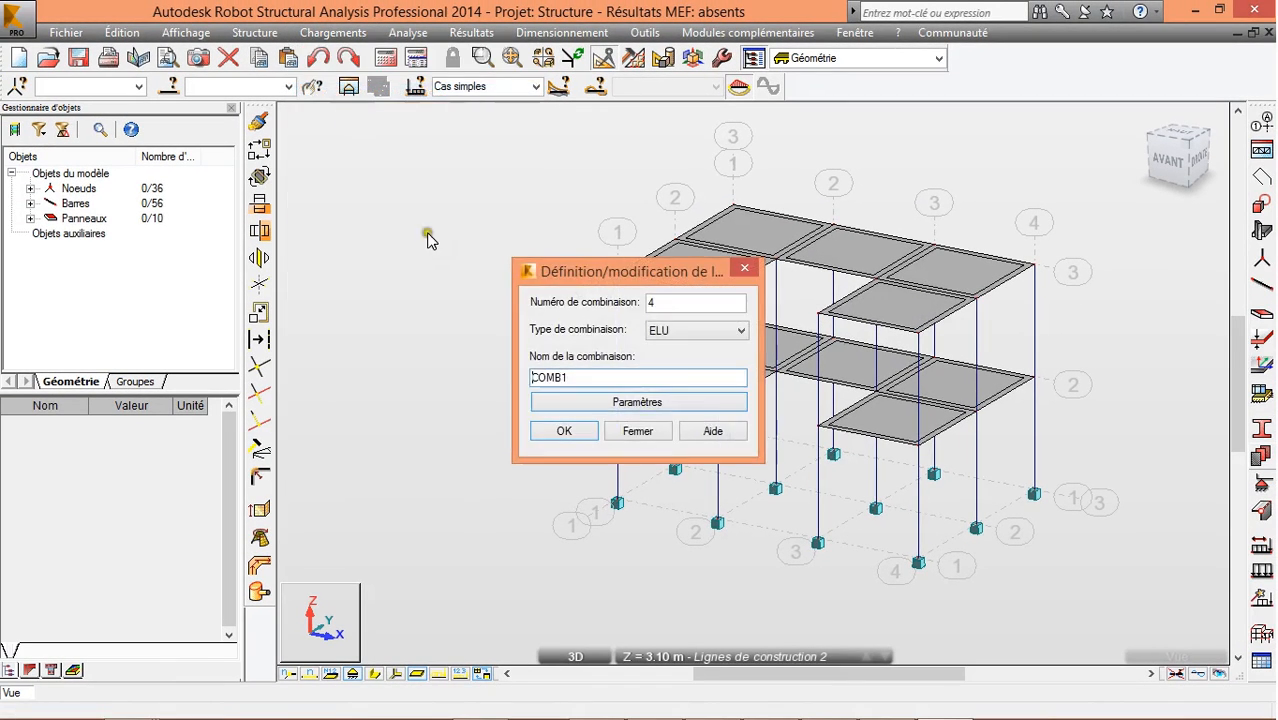
{"action": "left_click_drag", "start_coordinate": [646, 262], "coordinate": [734, 124]}
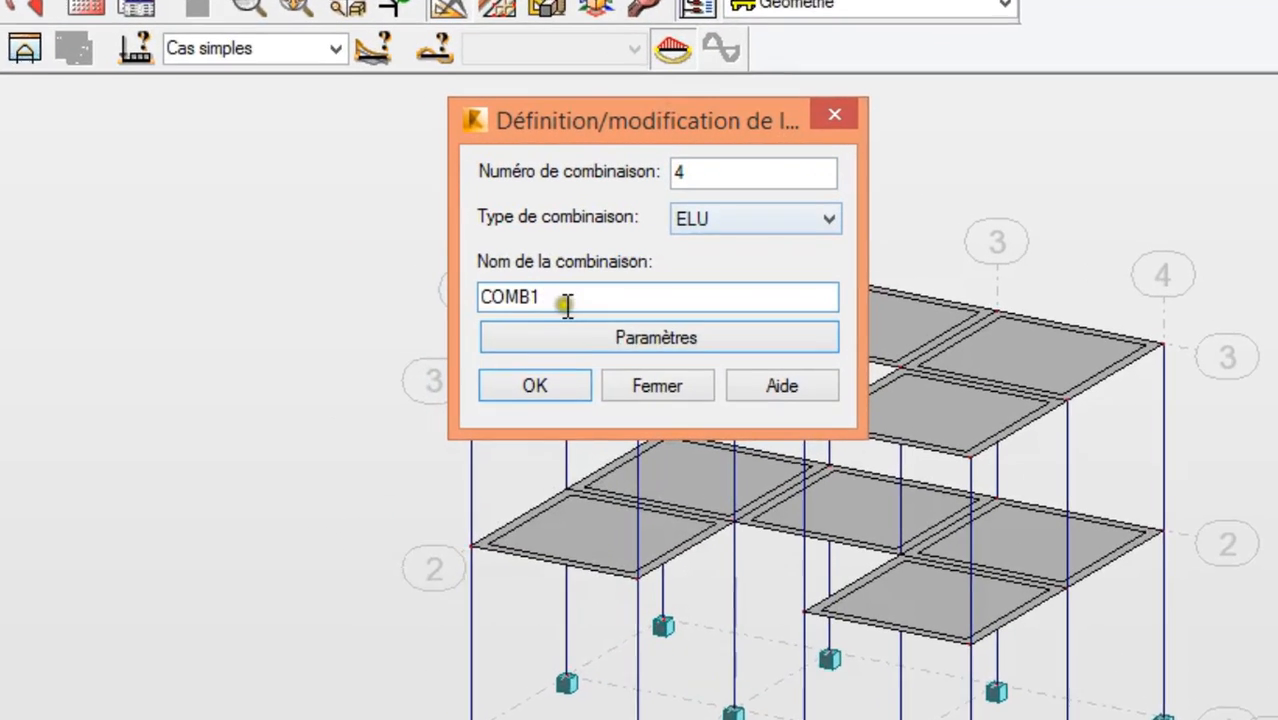
{"action": "left_click_drag", "start_coordinate": [635, 259], "coordinate": [418, 288]}
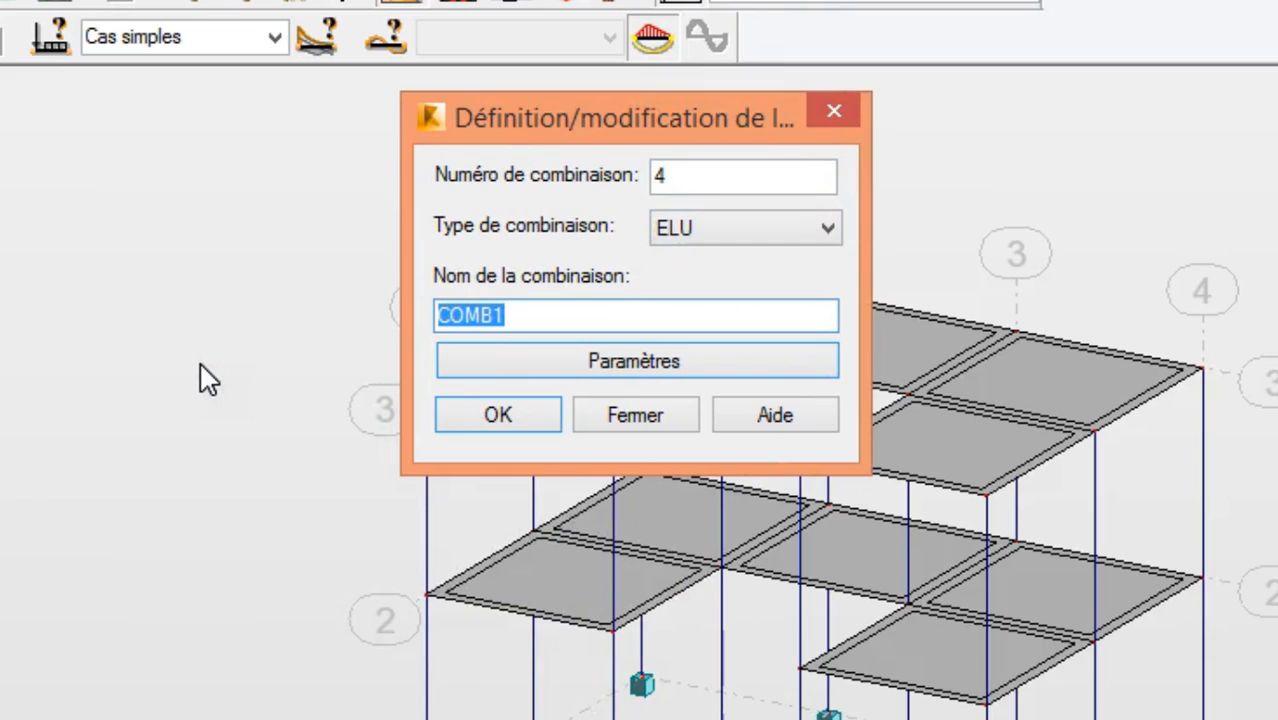
{"action": "type", "text": "ELU"}
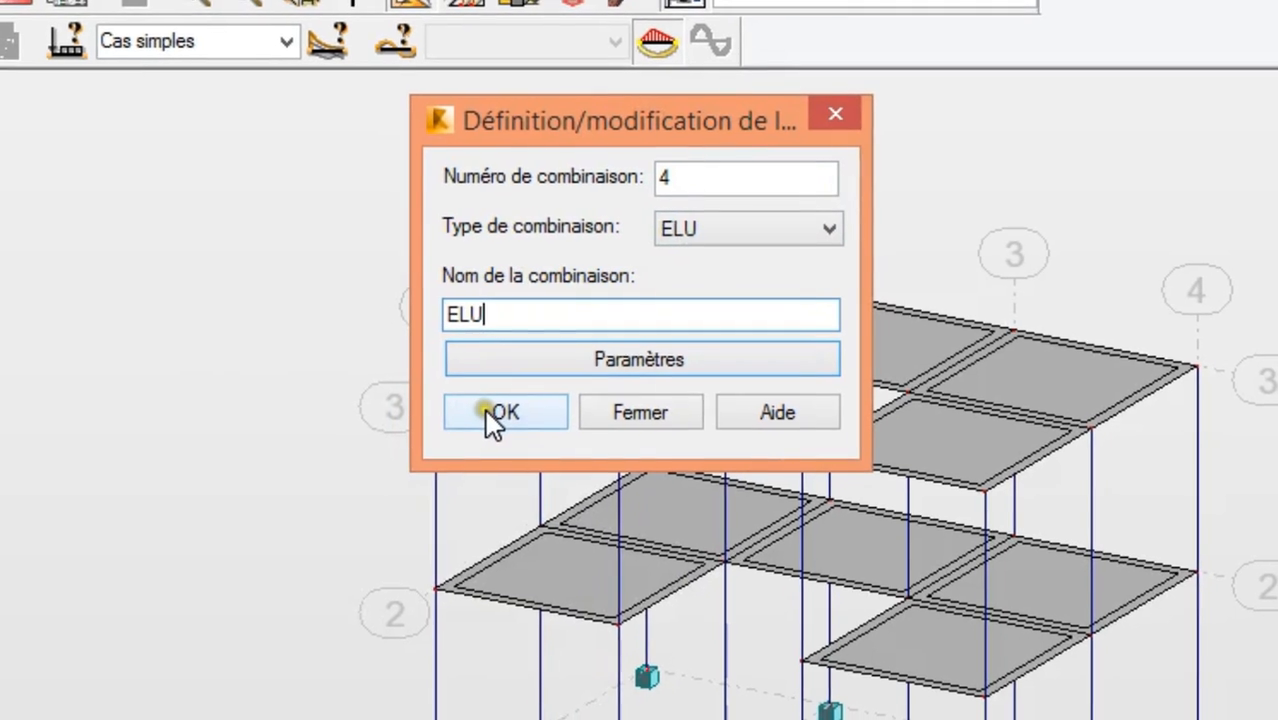
{"action": "left_click", "coordinate": [485, 409]}
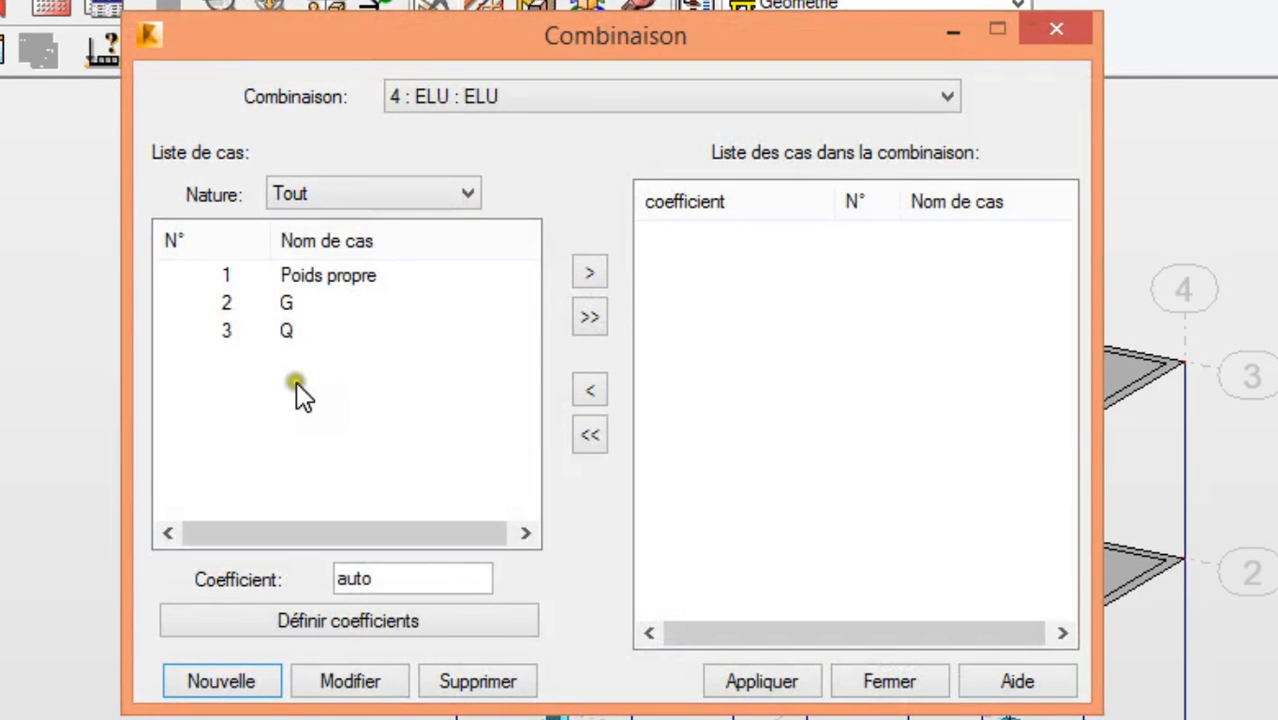
Check the ELU coefficients, add Poids propre, G and Q to the ELU combination with automatic coefficients, and apply it
{"action": "left_click_drag", "start_coordinate": [296, 381], "coordinate": [275, 256]}
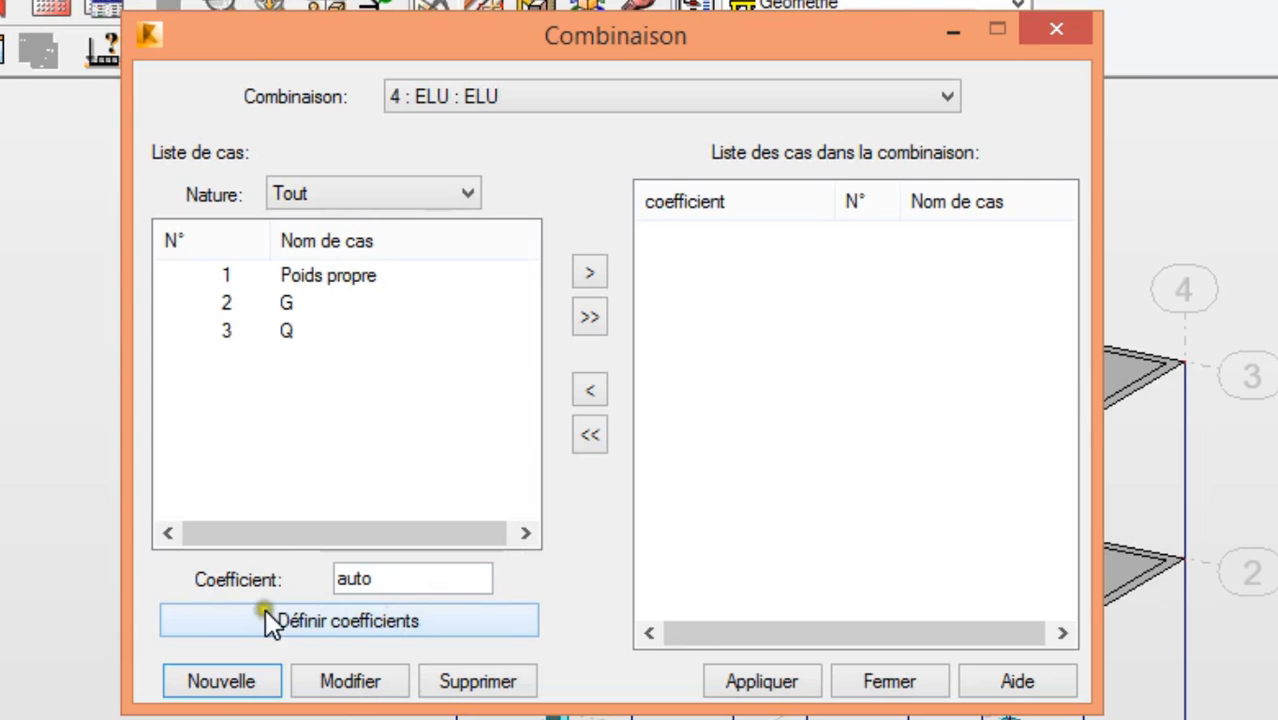
{"action": "left_click", "coordinate": [397, 619]}
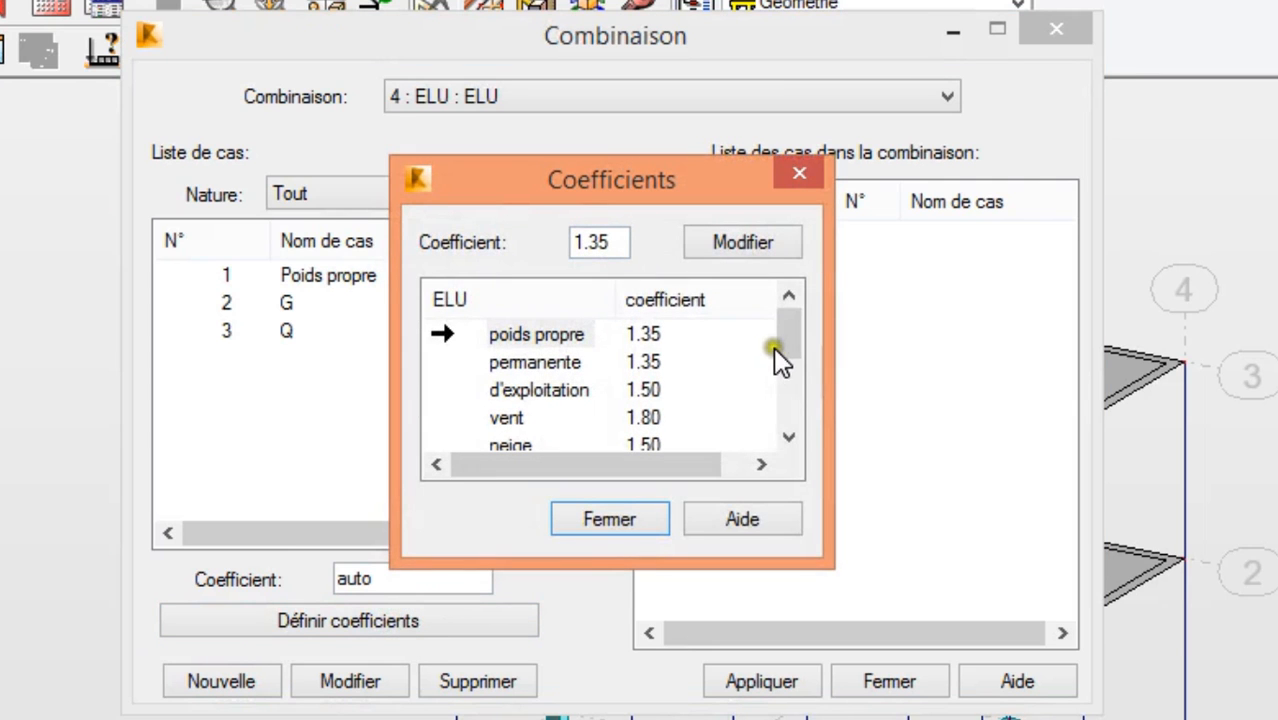
{"action": "left_click_drag", "start_coordinate": [788, 338], "coordinate": [788, 295]}
{"action": "left_click", "coordinate": [628, 522]}
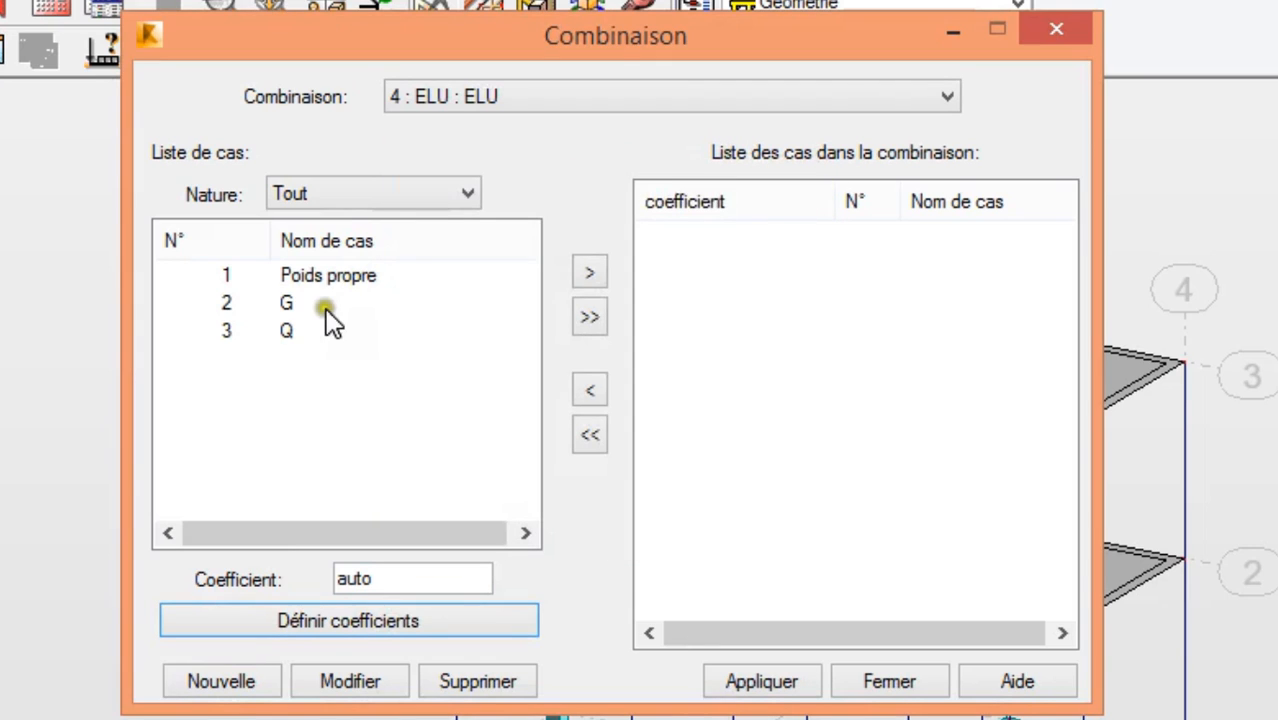
{"action": "left_click", "coordinate": [590, 317]}
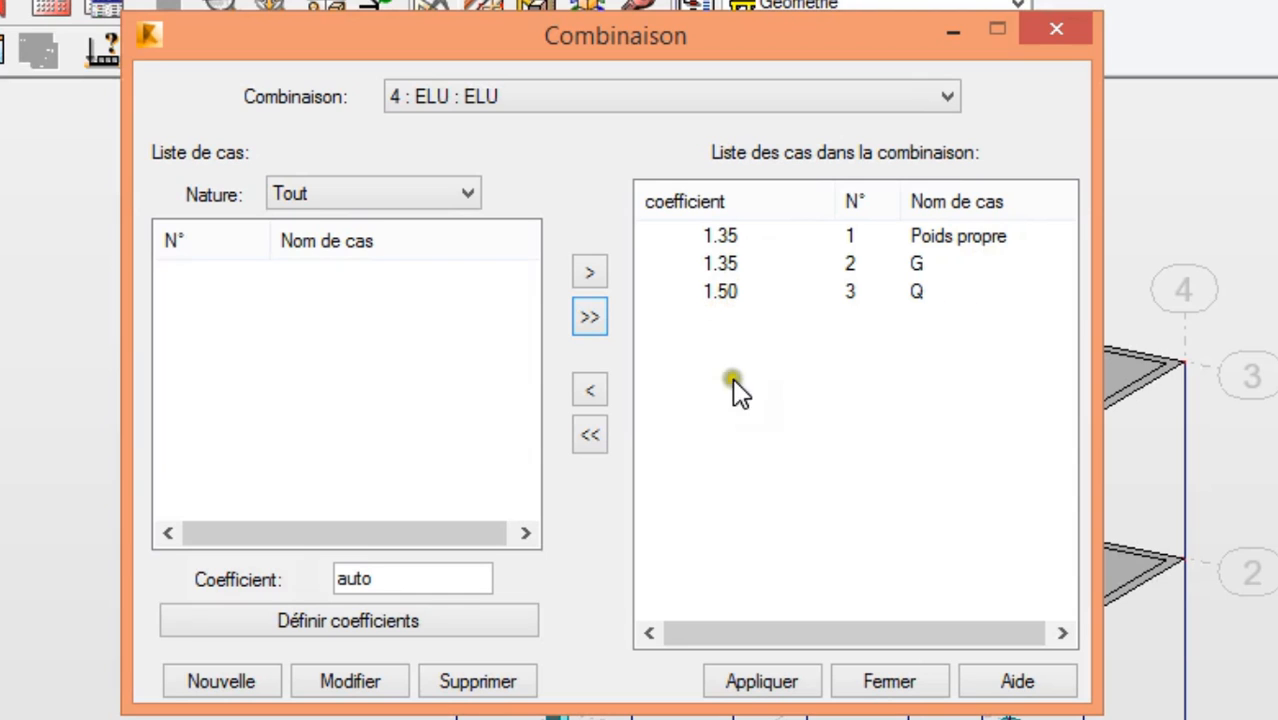
{"action": "left_click", "coordinate": [770, 680]}
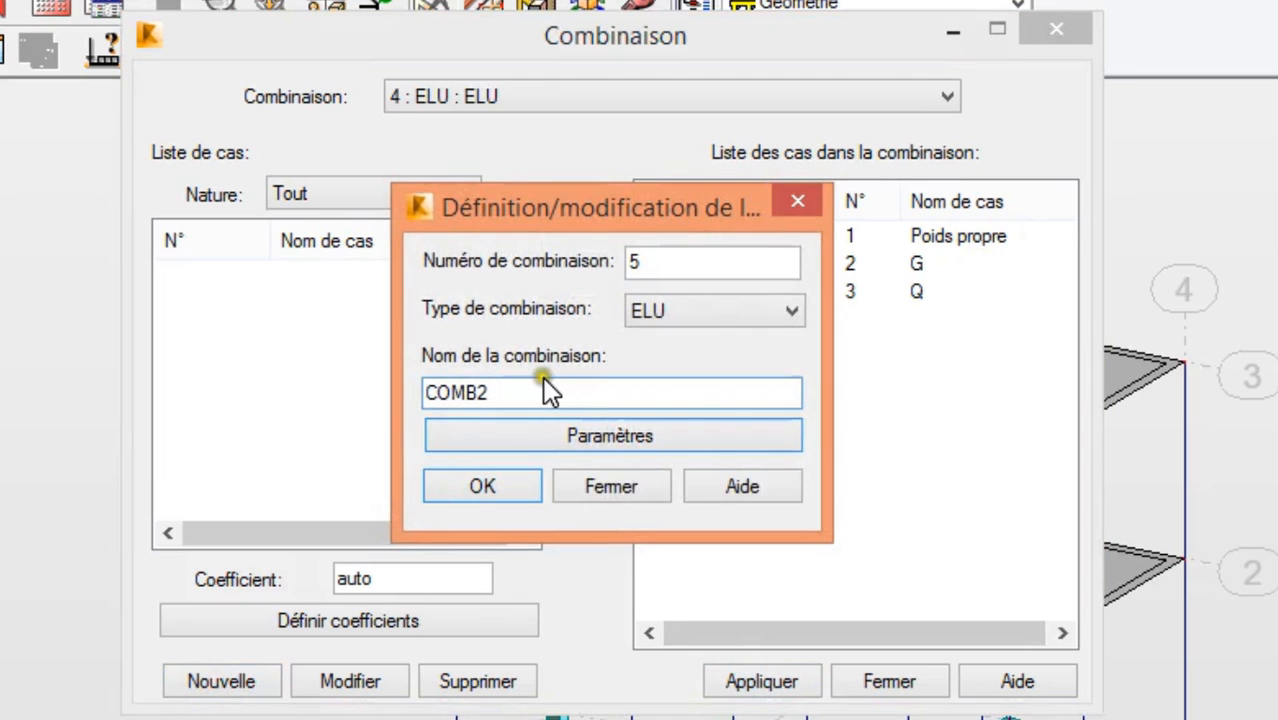
Create manual load combination number 5 of type ELS and name it ELS
{"action": "left_click", "coordinate": [765, 312]}
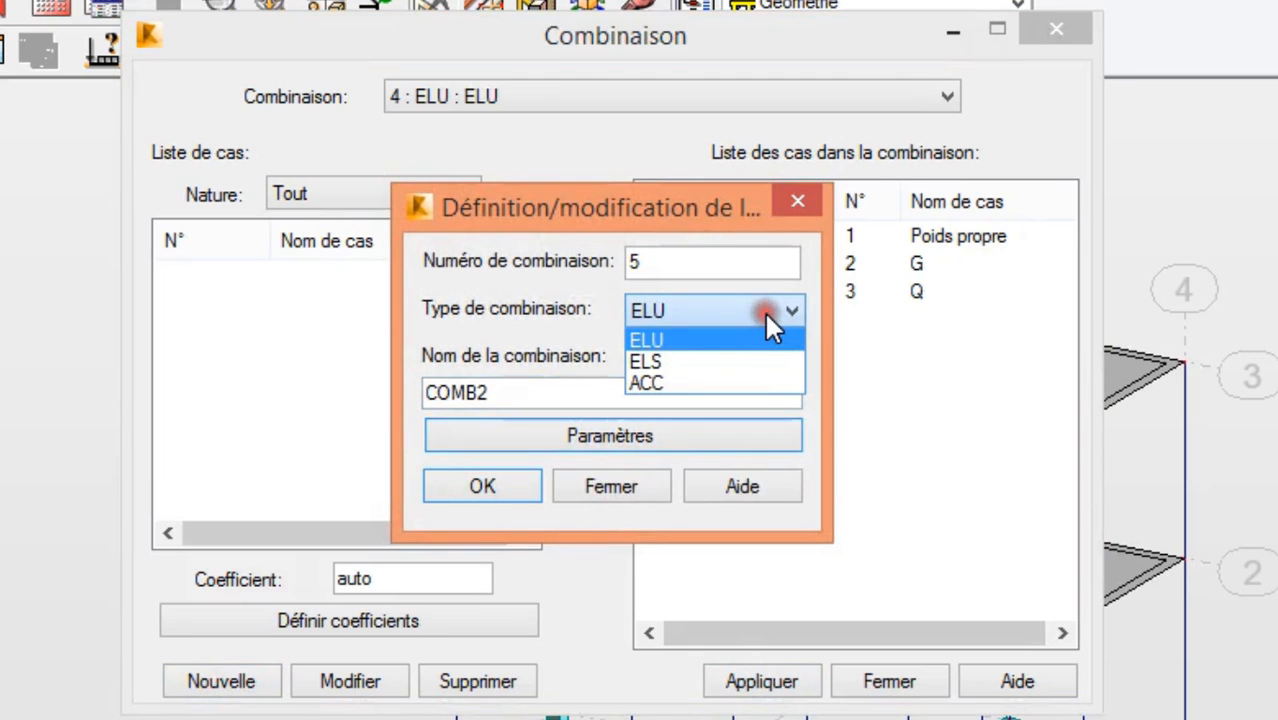
{"action": "left_click", "coordinate": [652, 362]}
{"action": "left_click_drag", "start_coordinate": [640, 393], "coordinate": [165, 437]}
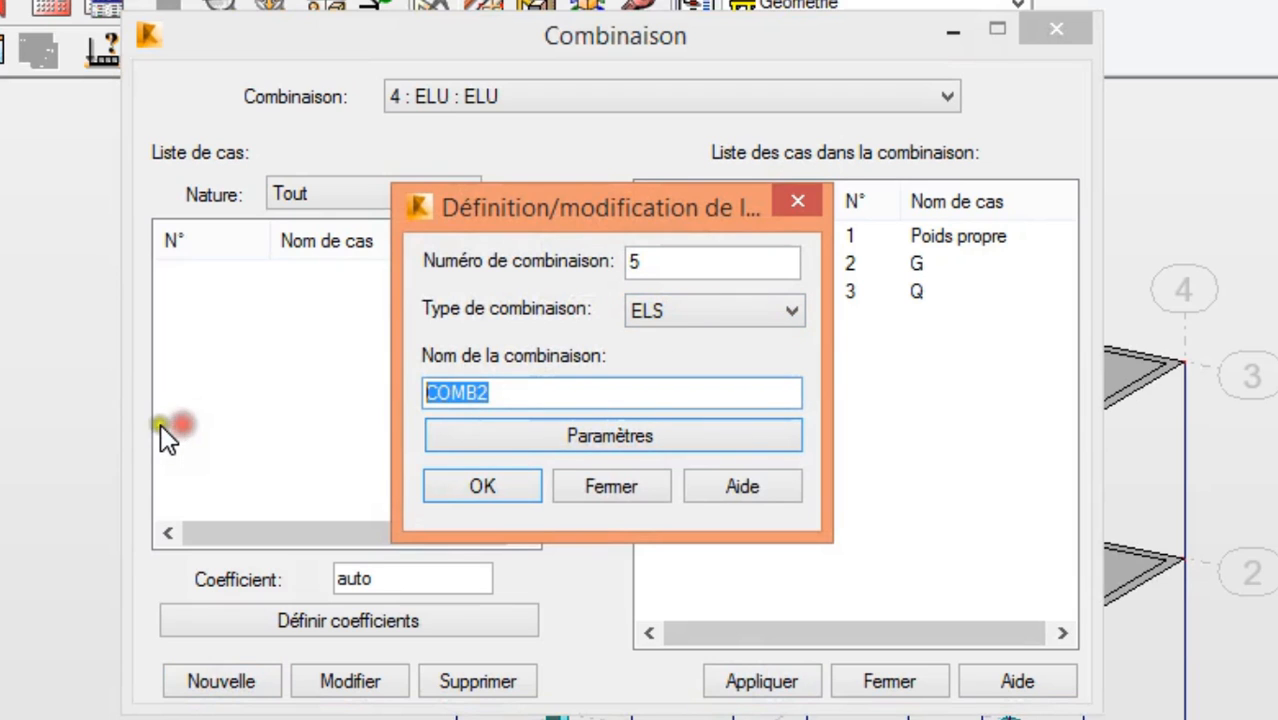
{"action": "type", "text": "ELS"}
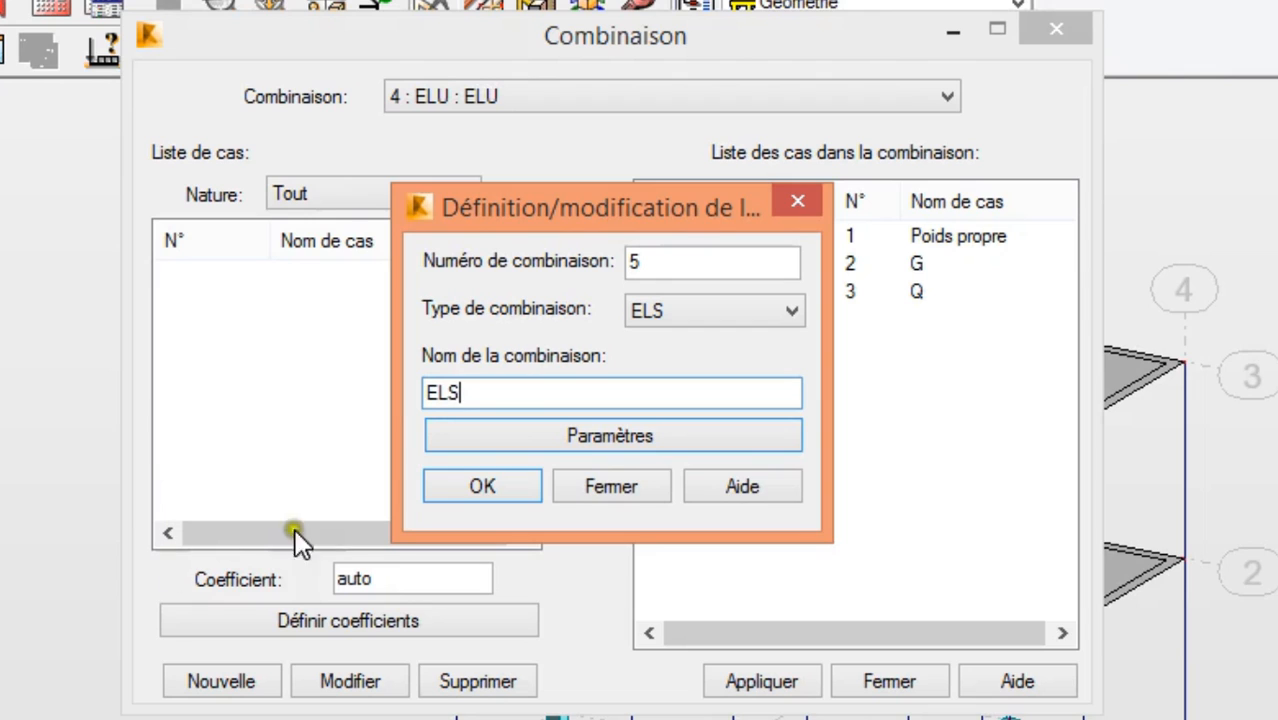
{"action": "left_click", "coordinate": [482, 487]}
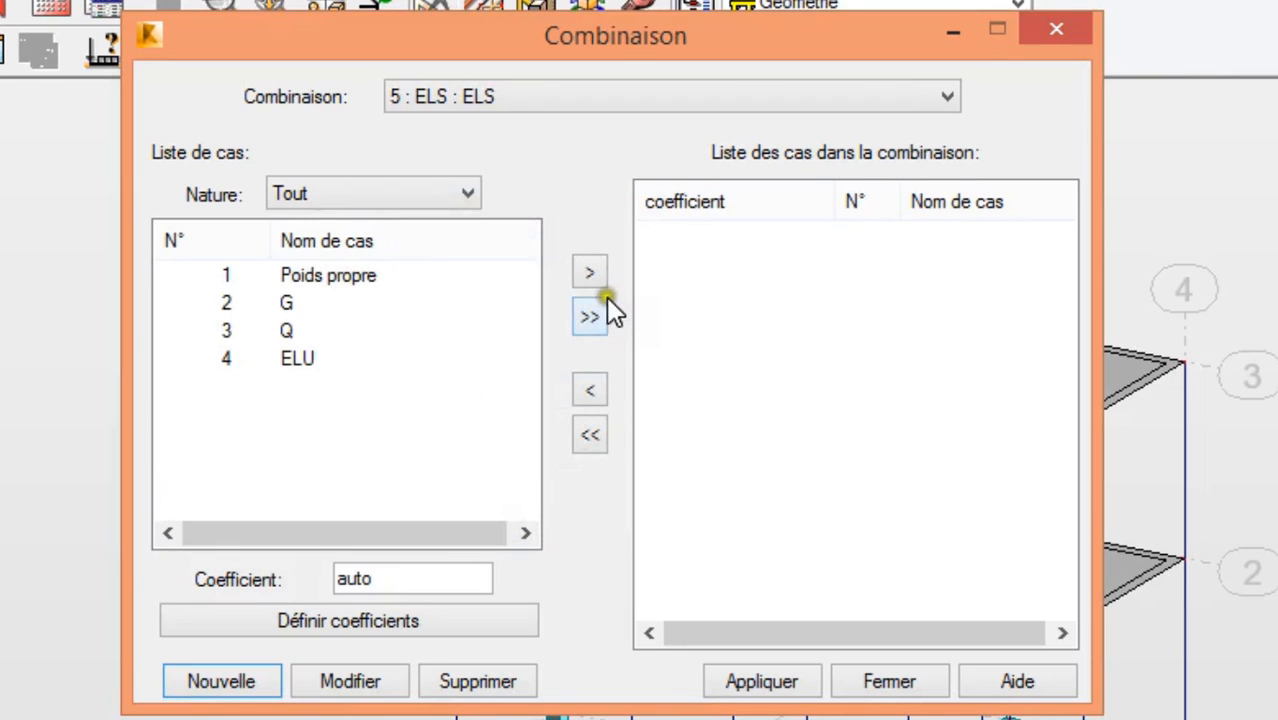
Add Poids propre, G and Q to the ELS combination with automatic coefficients, leaving out the ELU case, apply it and close the combination definition
{"action": "left_click", "coordinate": [591, 318]}
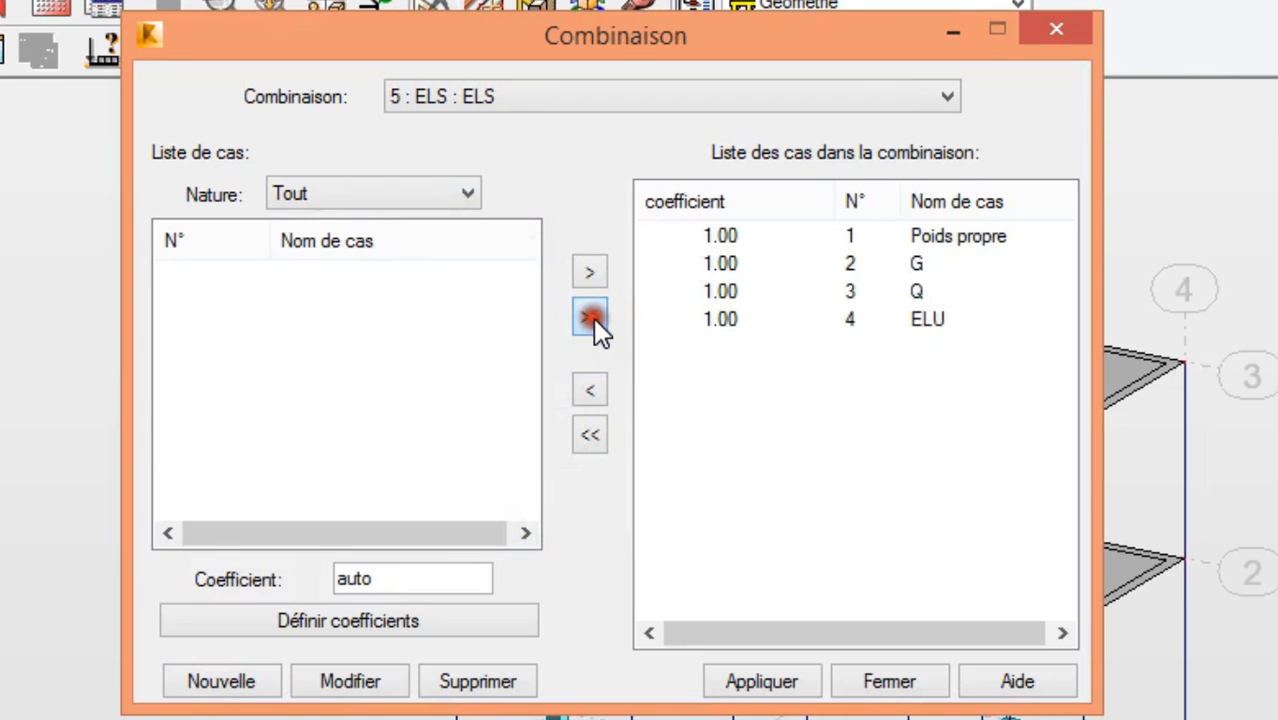
{"action": "left_click", "coordinate": [928, 320]}
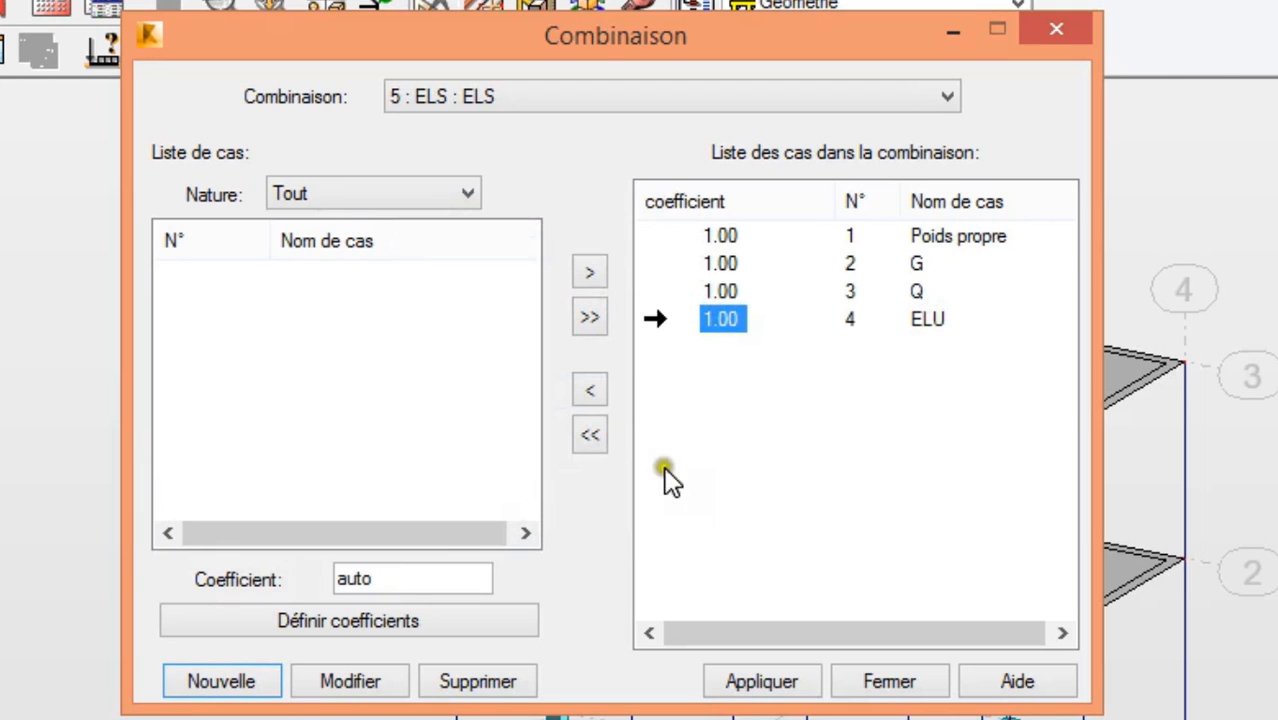
{"action": "left_click", "coordinate": [589, 389]}
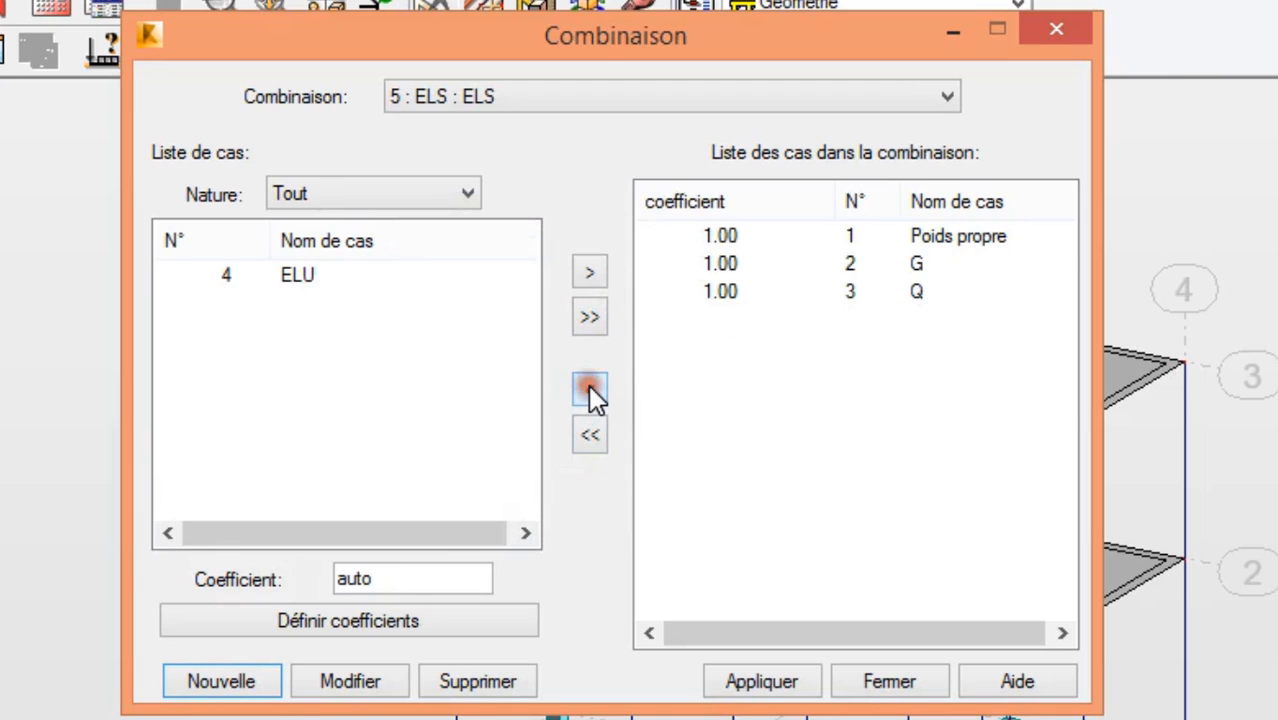
{"action": "left_click", "coordinate": [762, 683]}
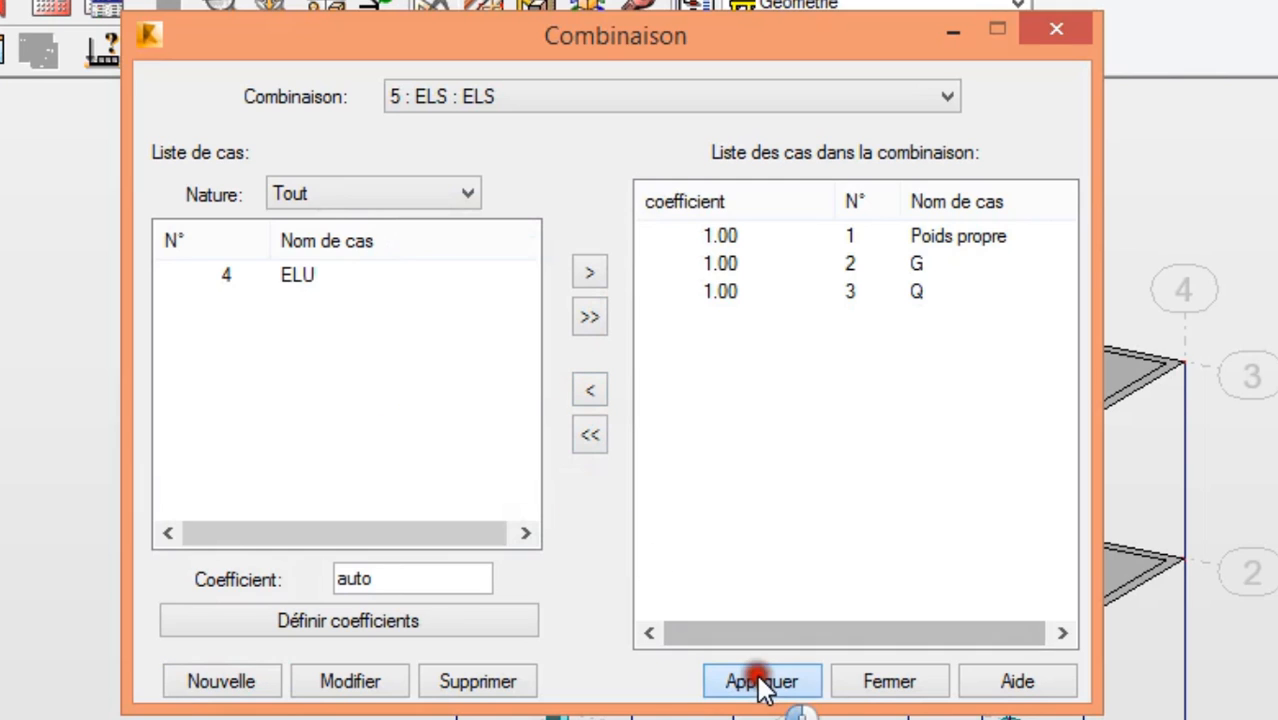
{"action": "left_click", "coordinate": [905, 684]}
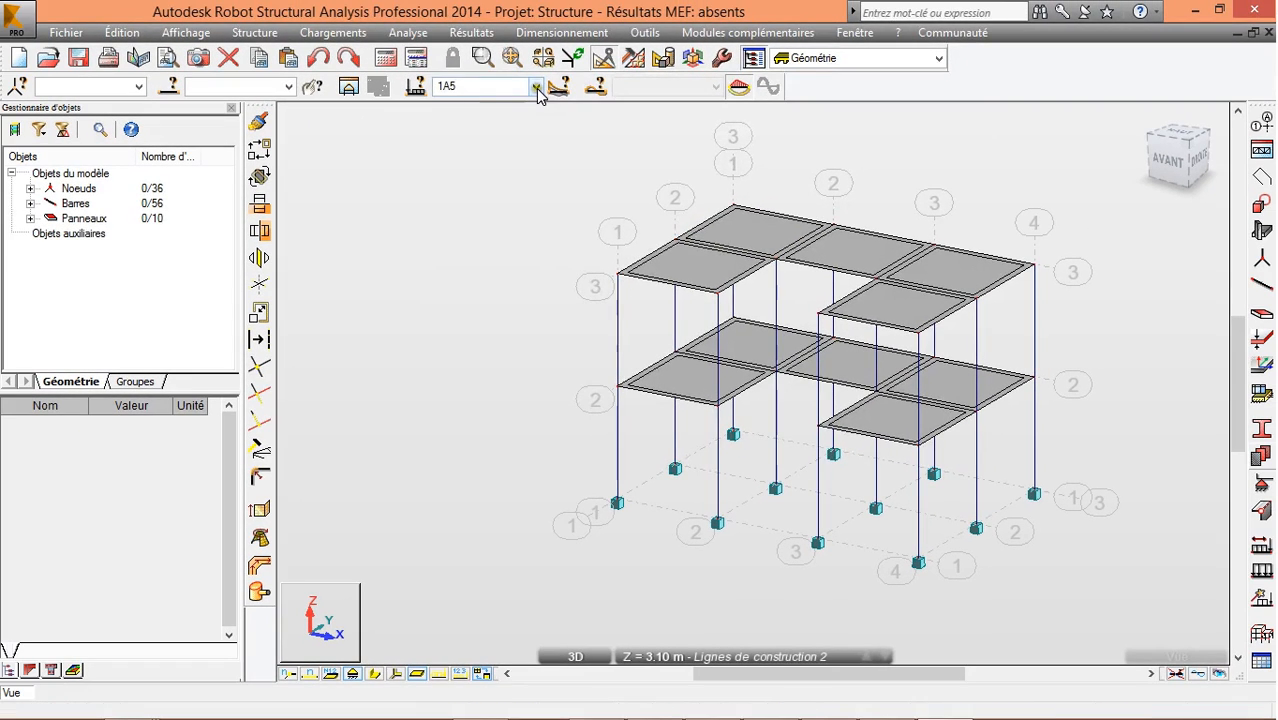
Check that both the ELU and ELS combinations can be selected, and make 4 : ELU the active load case
{"action": "left_click", "coordinate": [425, 68]}
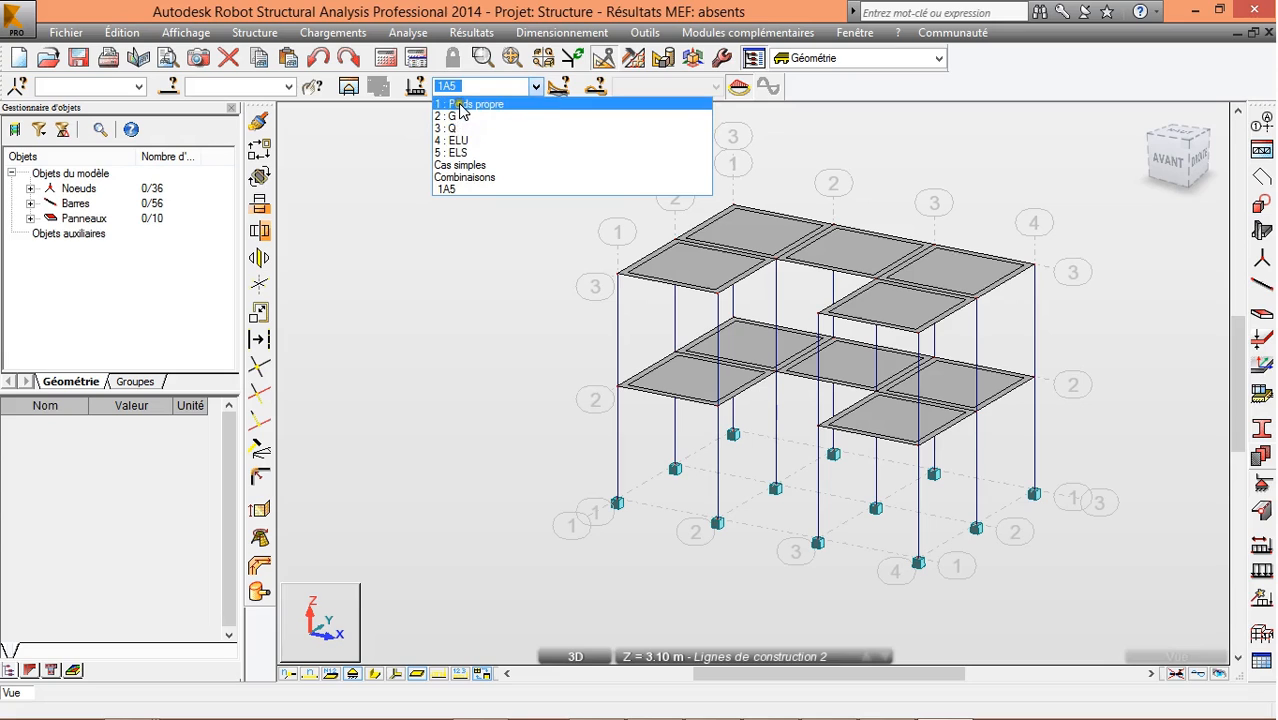
{"action": "left_click", "coordinate": [470, 141]}
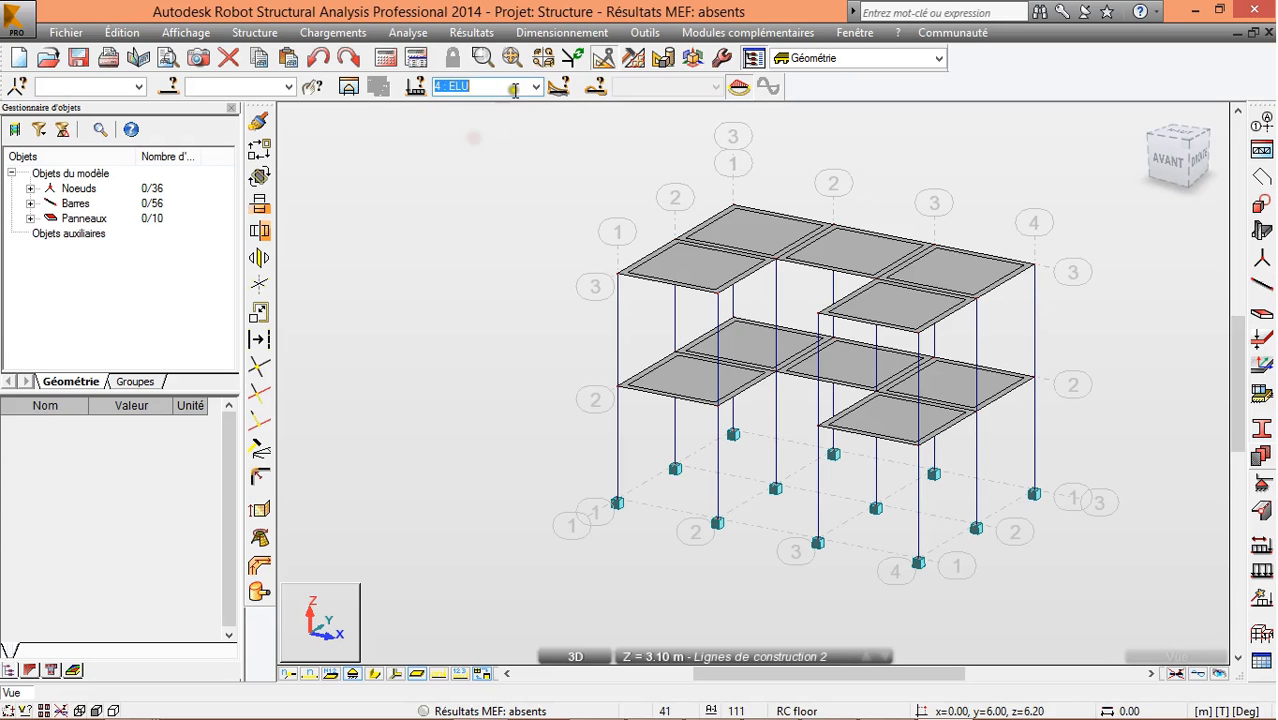
{"action": "left_click", "coordinate": [536, 86]}
{"action": "left_click", "coordinate": [455, 152]}
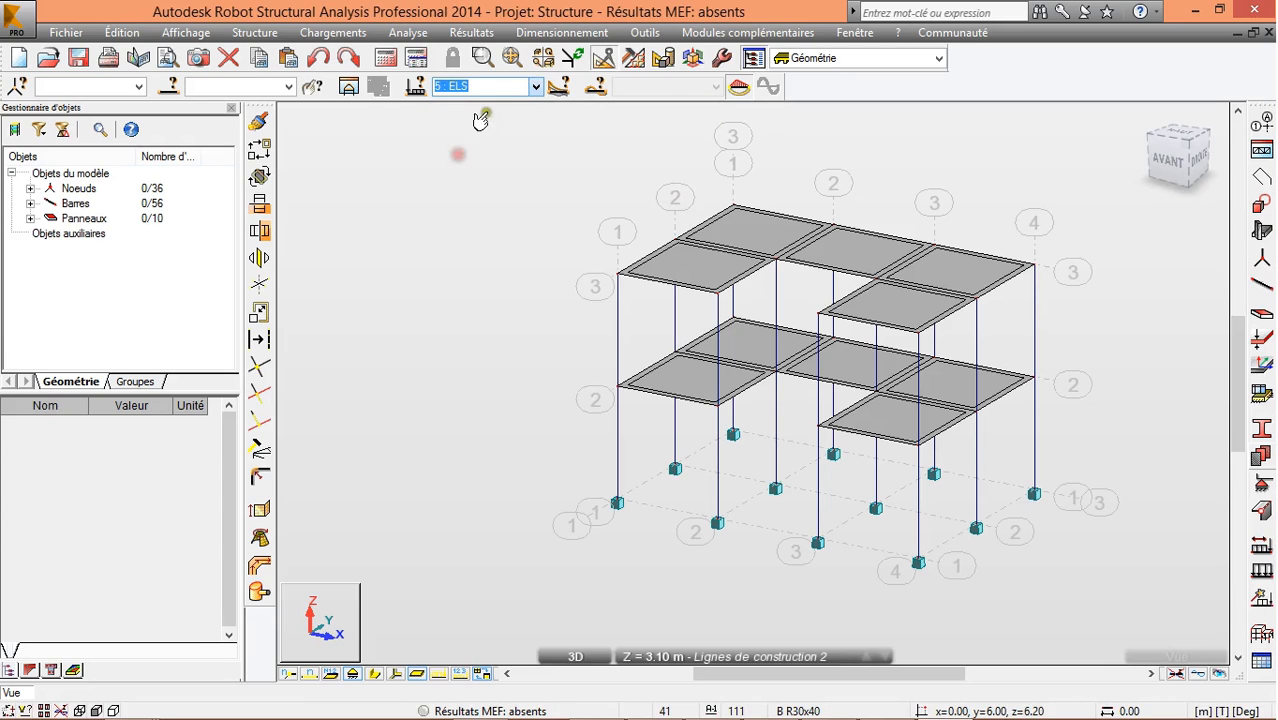
{"action": "left_click", "coordinate": [536, 87]}
{"action": "left_click", "coordinate": [472, 141]}
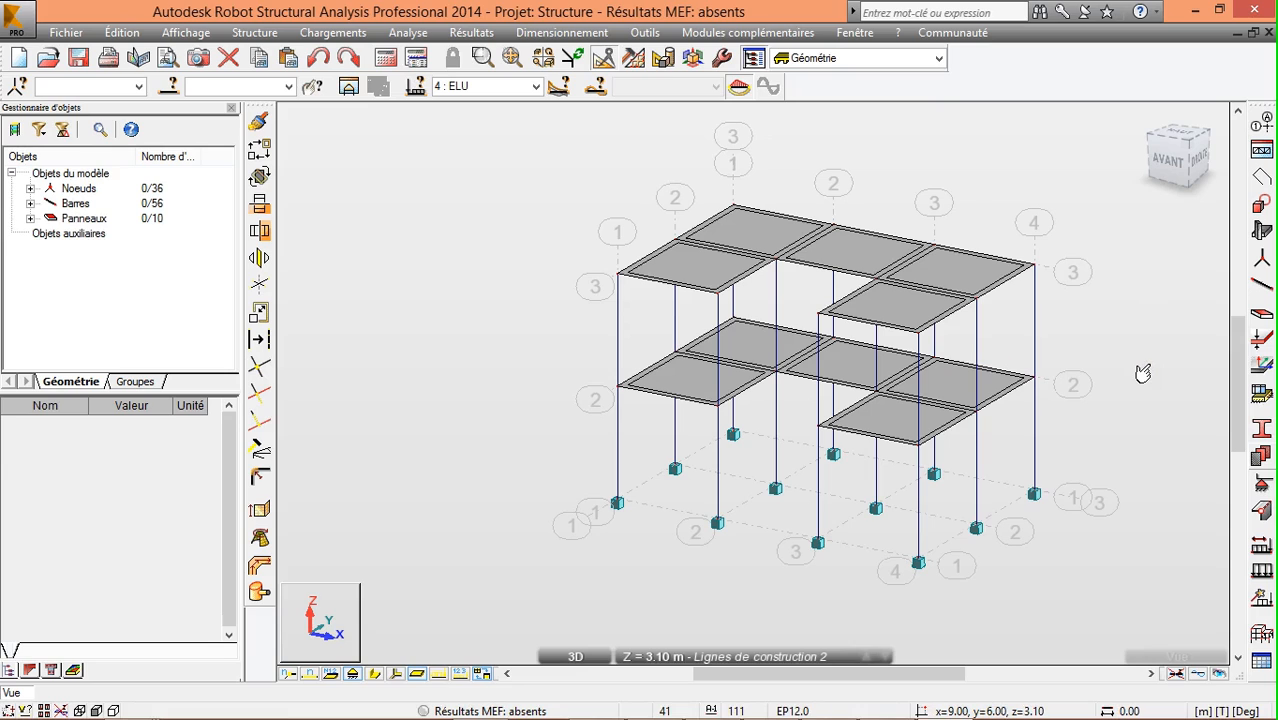
Run the structural calculation, review the errors and warnings in the calculation messages, and close them
{"action": "left_click", "coordinate": [392, 52]}
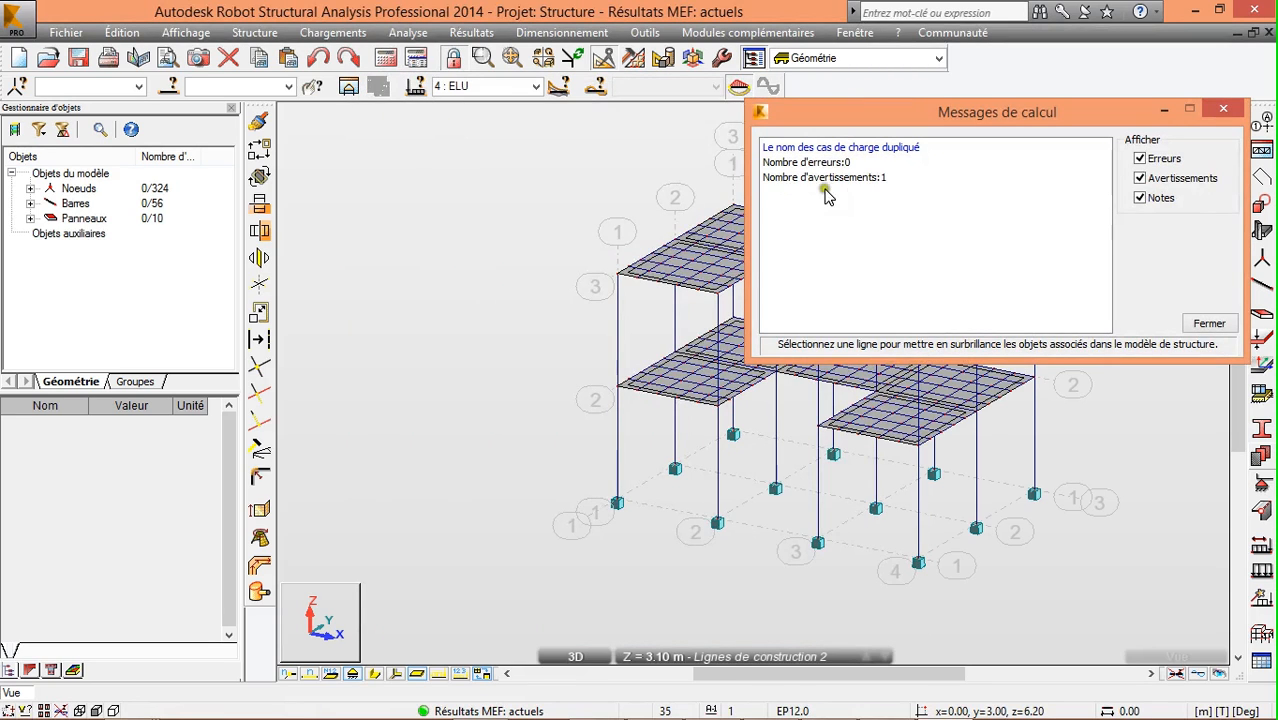
{"action": "left_click_drag", "start_coordinate": [975, 114], "coordinate": [725, 130]}
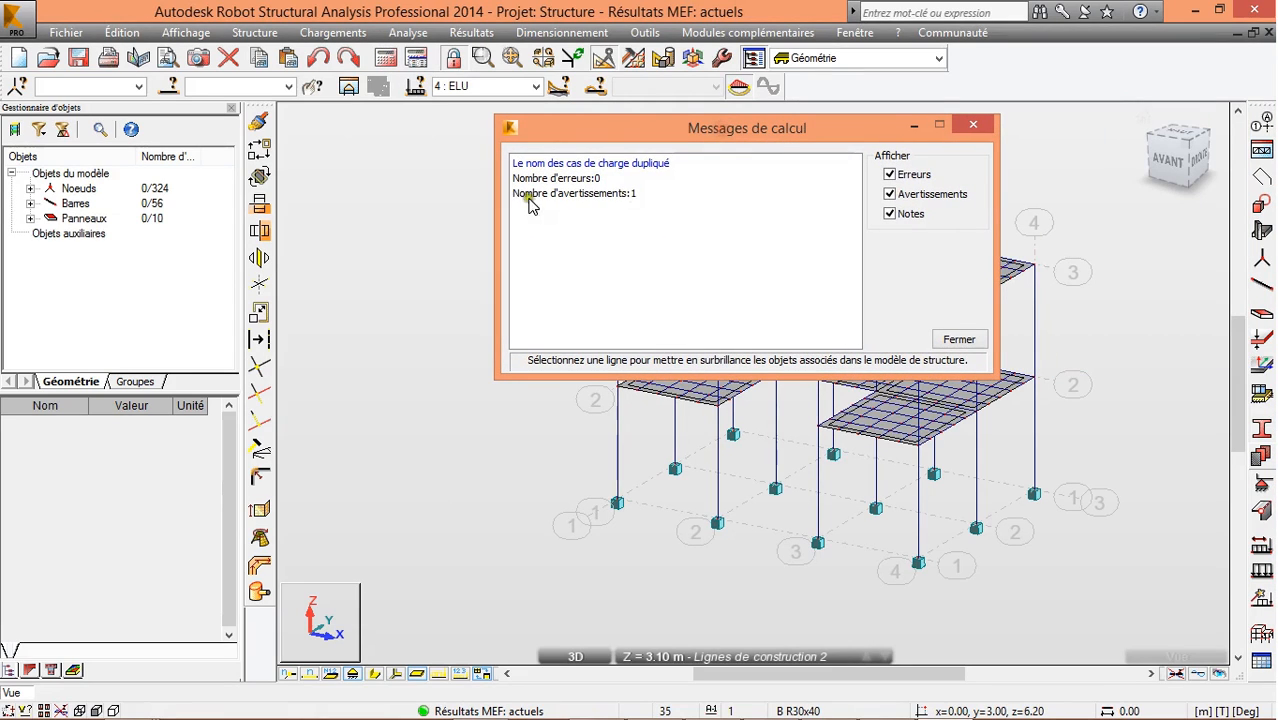
{"action": "left_click", "coordinate": [612, 194]}
{"action": "left_click", "coordinate": [533, 196]}
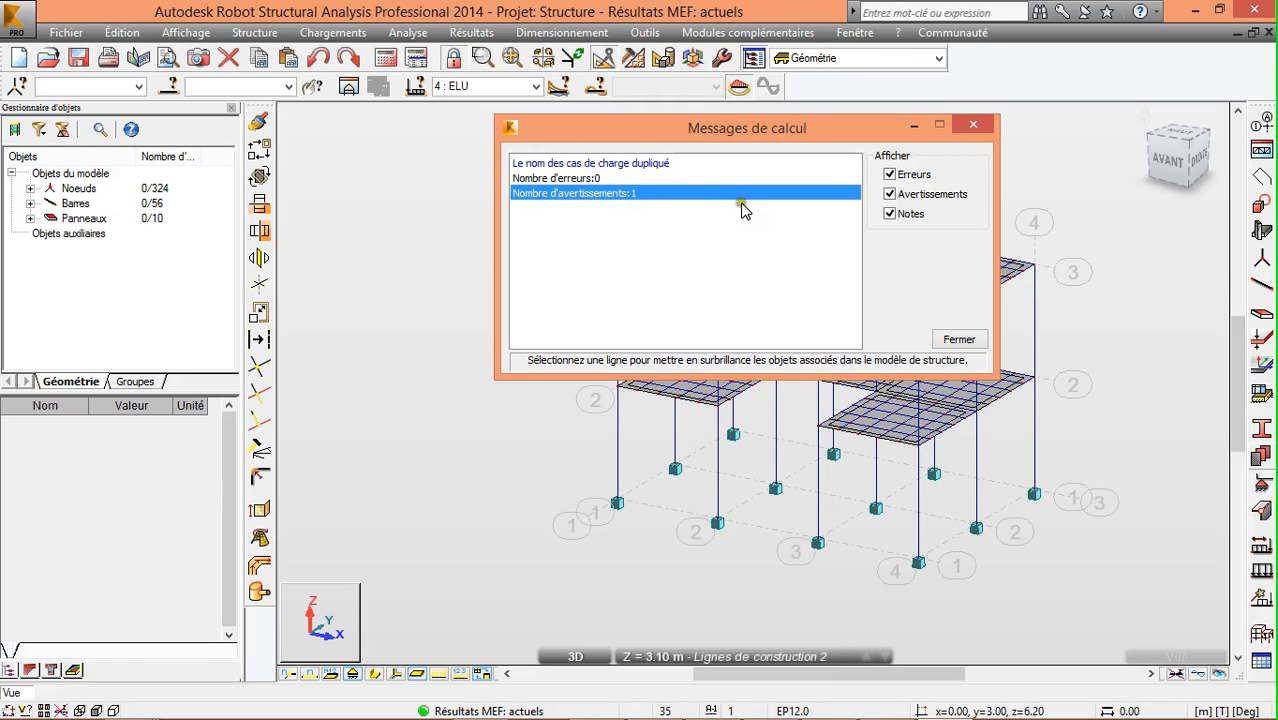
{"action": "left_click", "coordinate": [959, 341]}
{"action": "left_click", "coordinate": [525, 224]}
{"action": "left_click", "coordinate": [945, 339]}
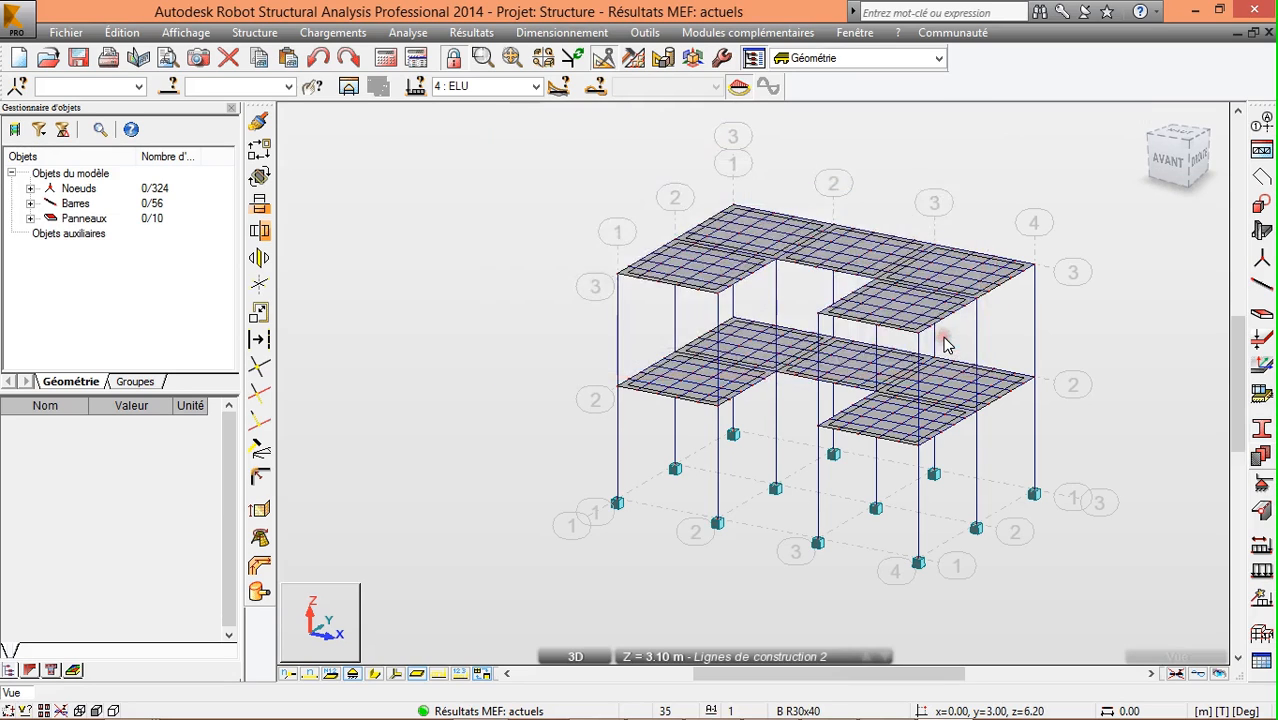
Open the bar diagram results and set the diagram labels to description with extrêmes globaux values
{"action": "scroll", "coordinate": [594, 453], "scroll_direction": "down", "scroll_amount": 3}
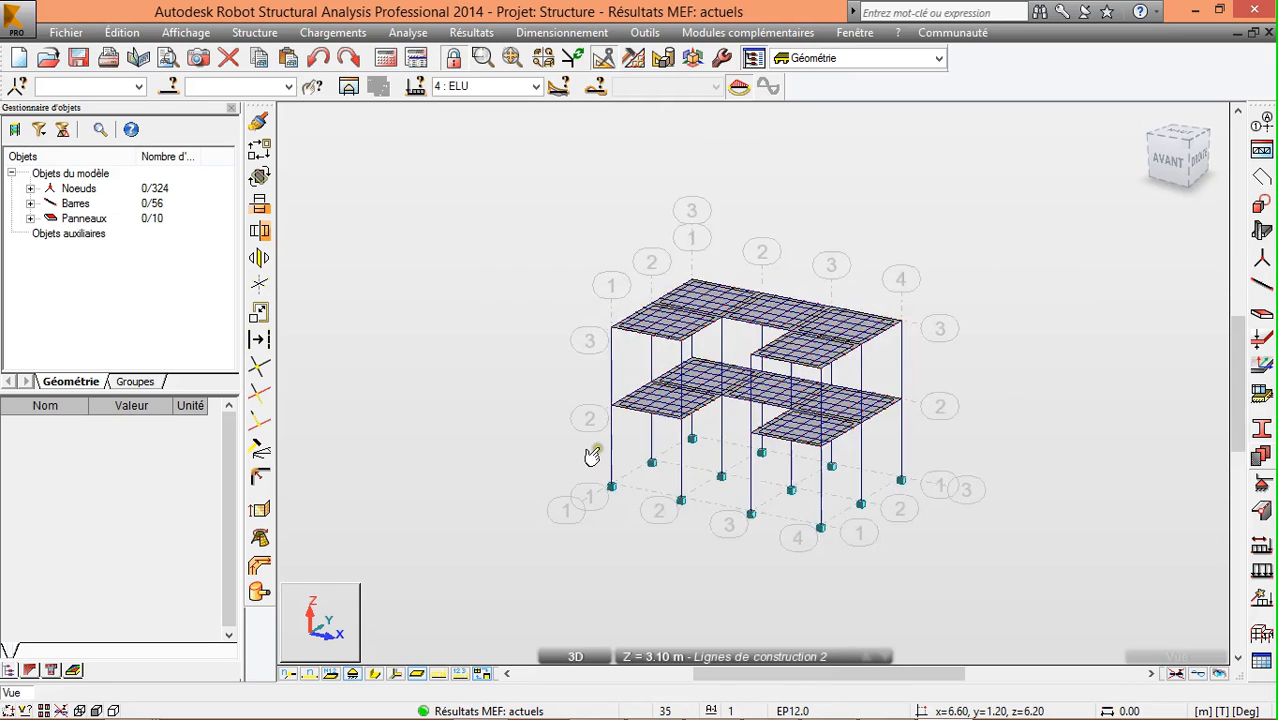
{"action": "scroll", "coordinate": [743, 525], "scroll_direction": "up", "scroll_amount": 2}
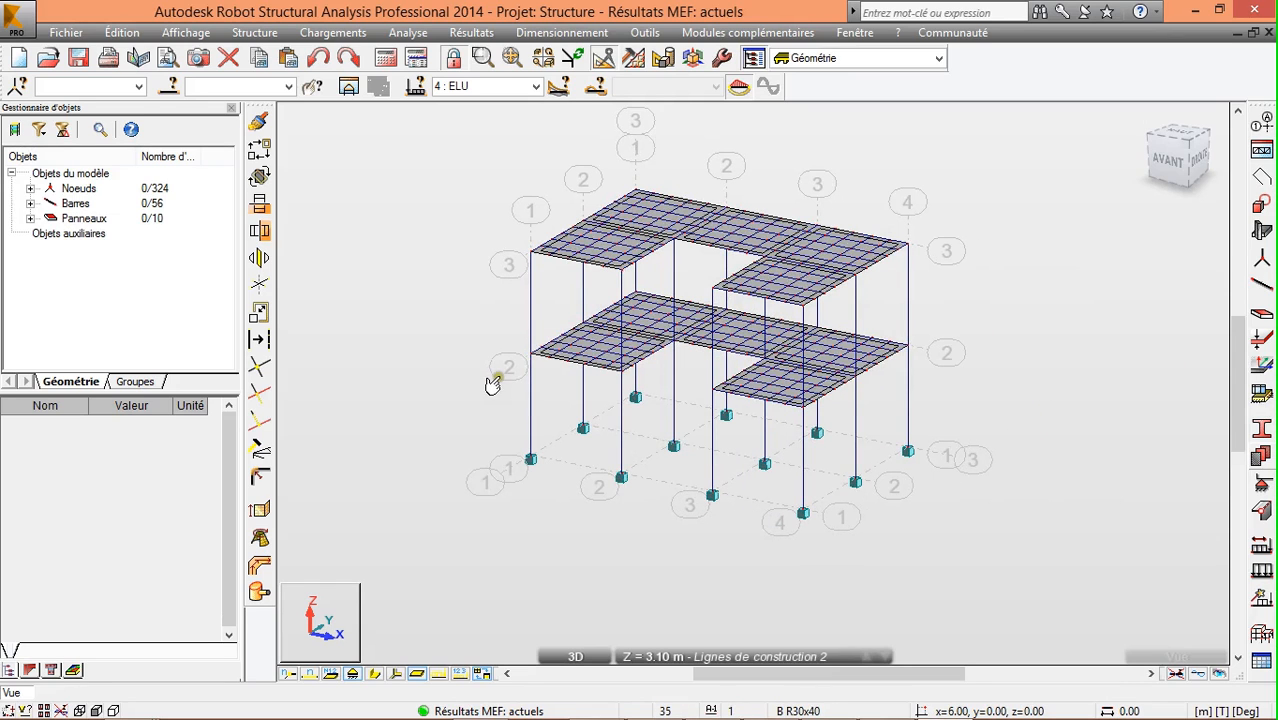
{"action": "left_click", "coordinate": [471, 32]}
{"action": "left_click", "coordinate": [490, 100]}
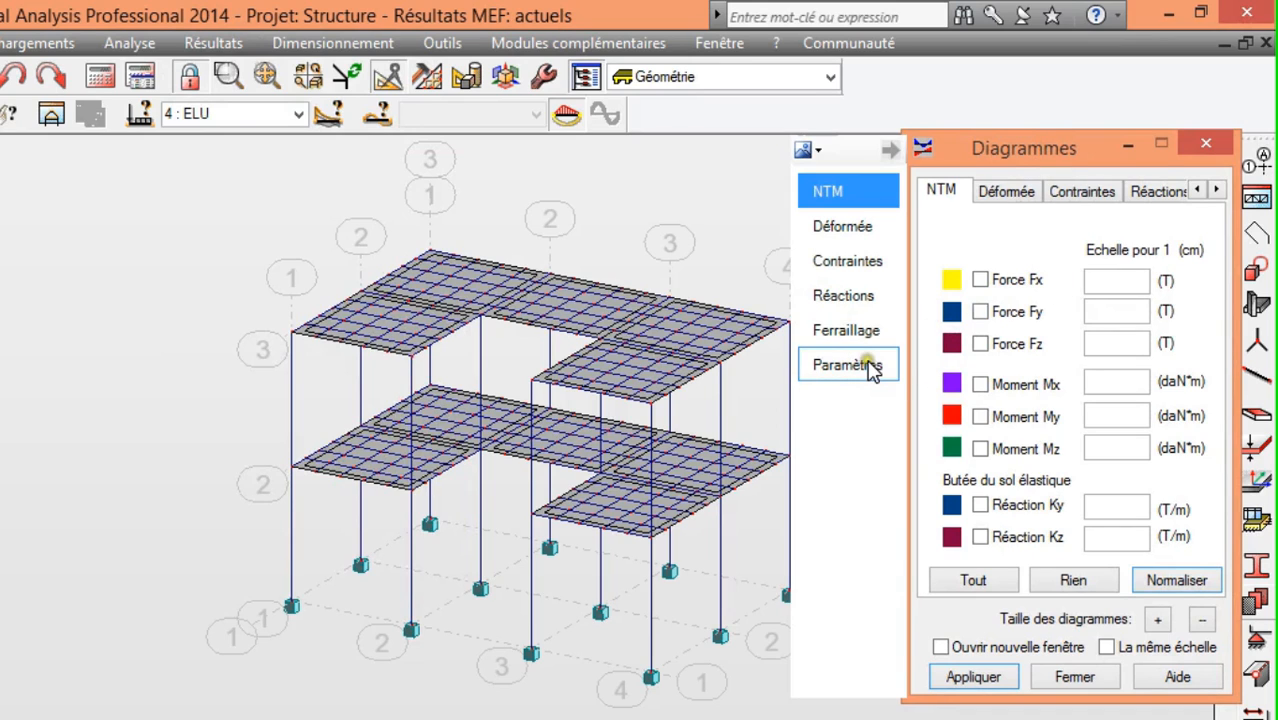
{"action": "left_click", "coordinate": [871, 367]}
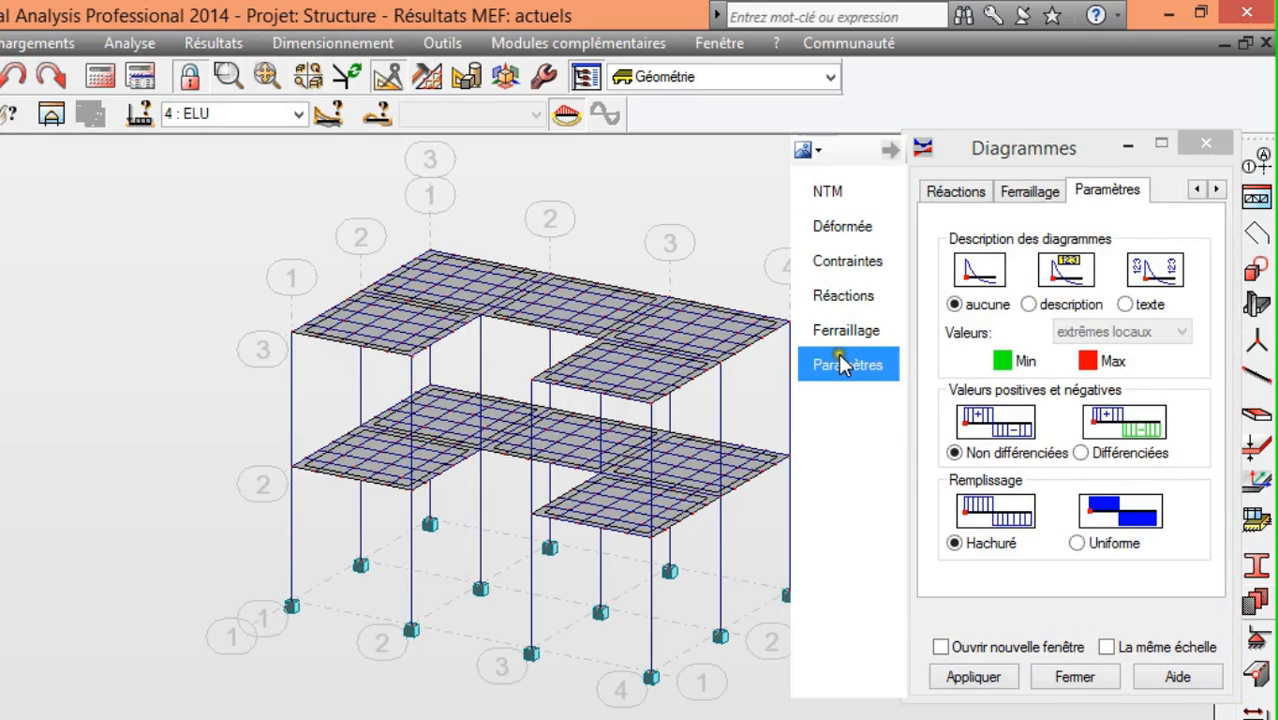
{"action": "left_click", "coordinate": [1030, 305]}
{"action": "left_click", "coordinate": [1125, 332]}
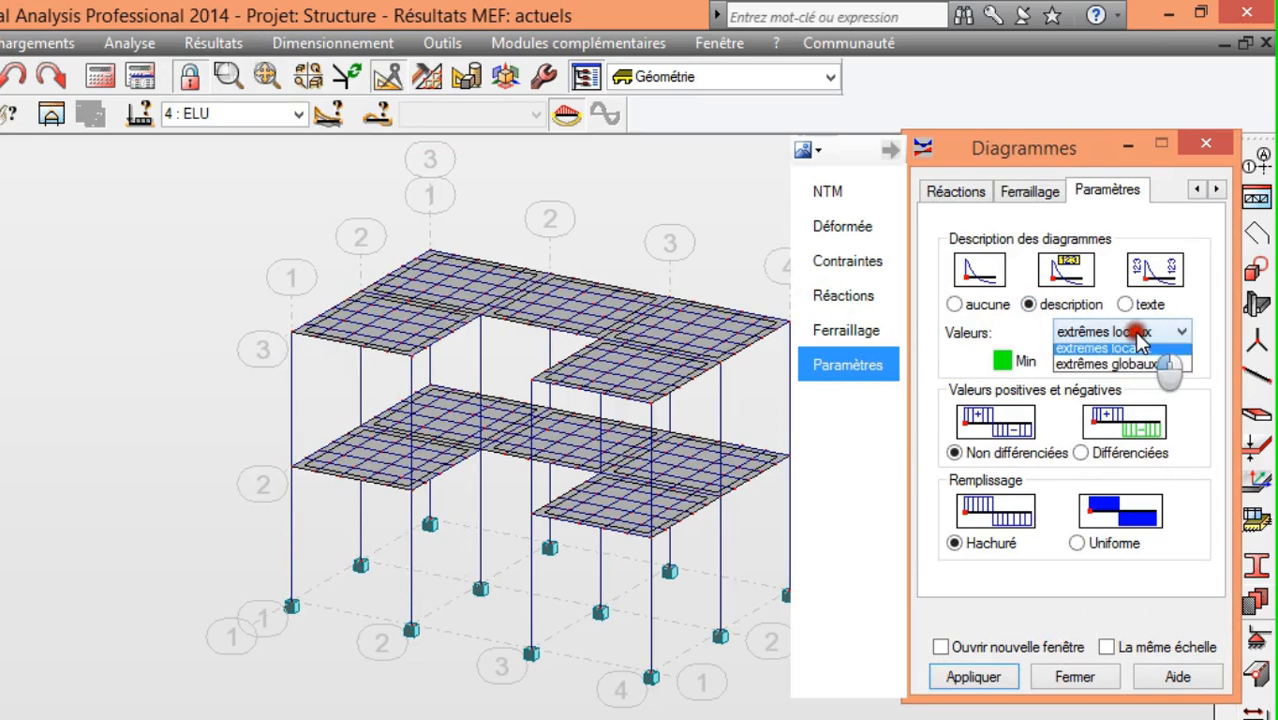
{"action": "left_click", "coordinate": [1144, 386]}
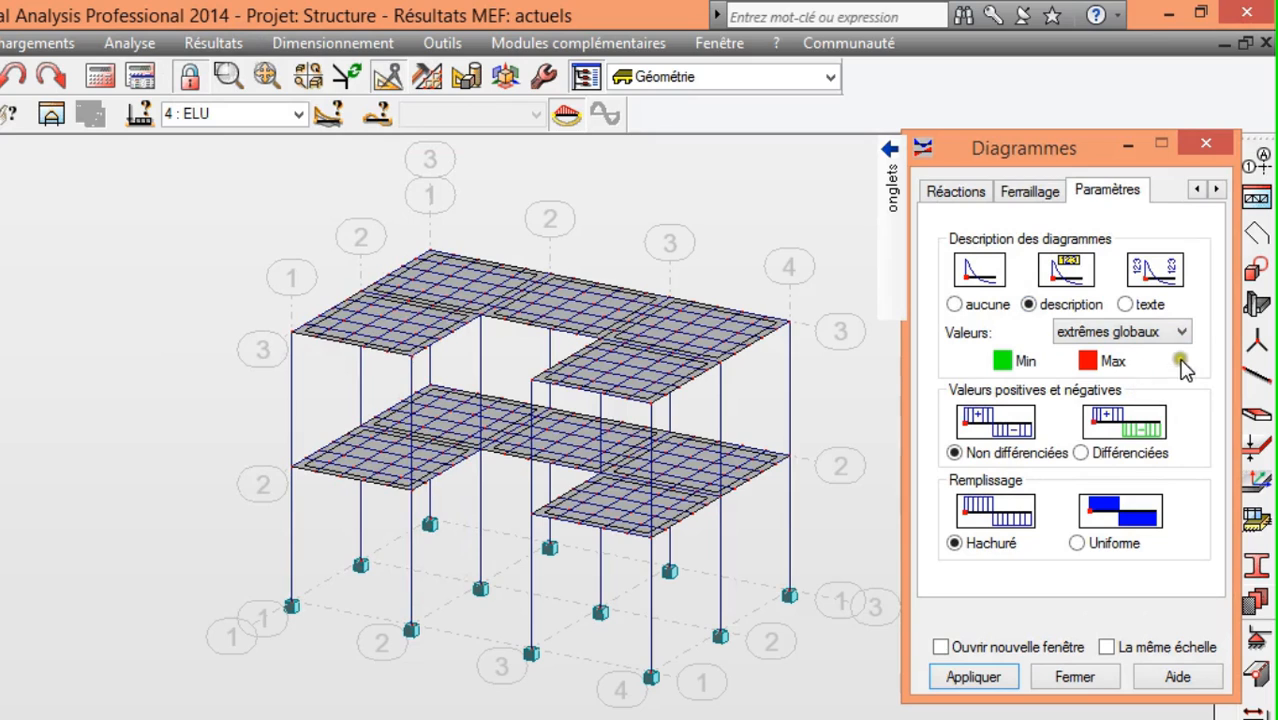
Display the bending moment My diagram on the bars for the ELU combination
{"action": "mouse_move", "coordinate": [897, 208]}
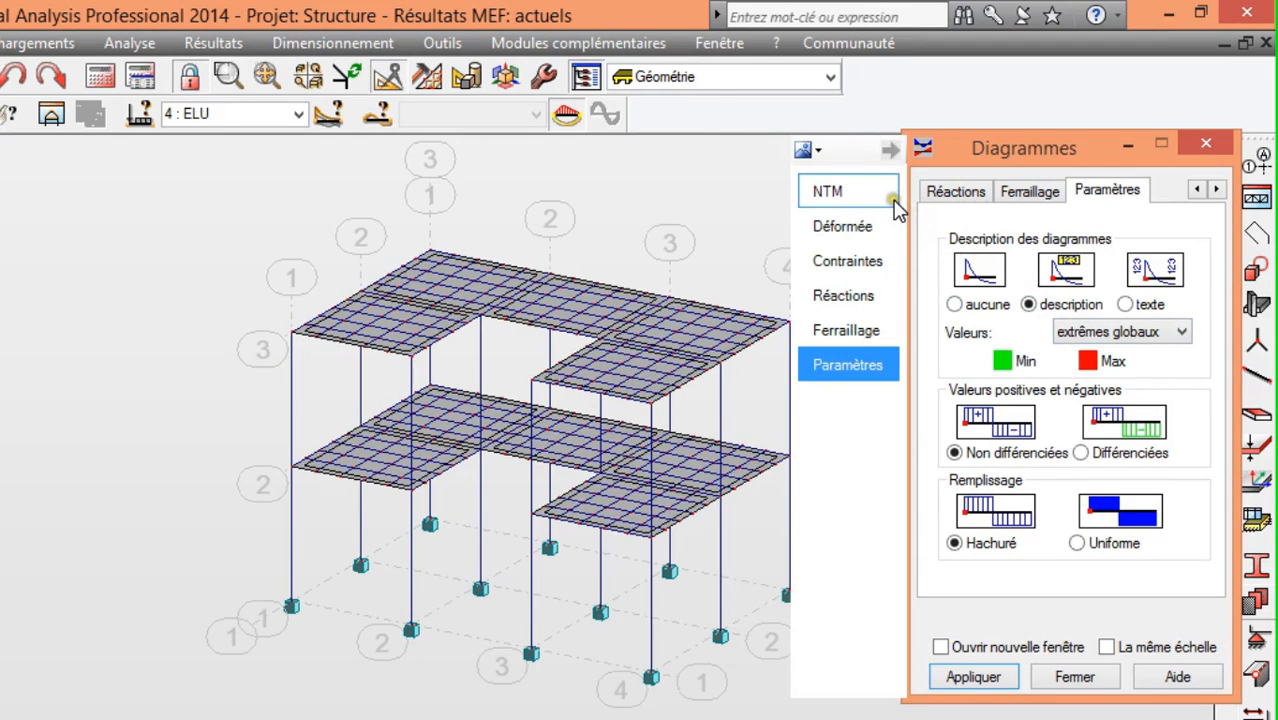
{"action": "left_click", "coordinate": [862, 191]}
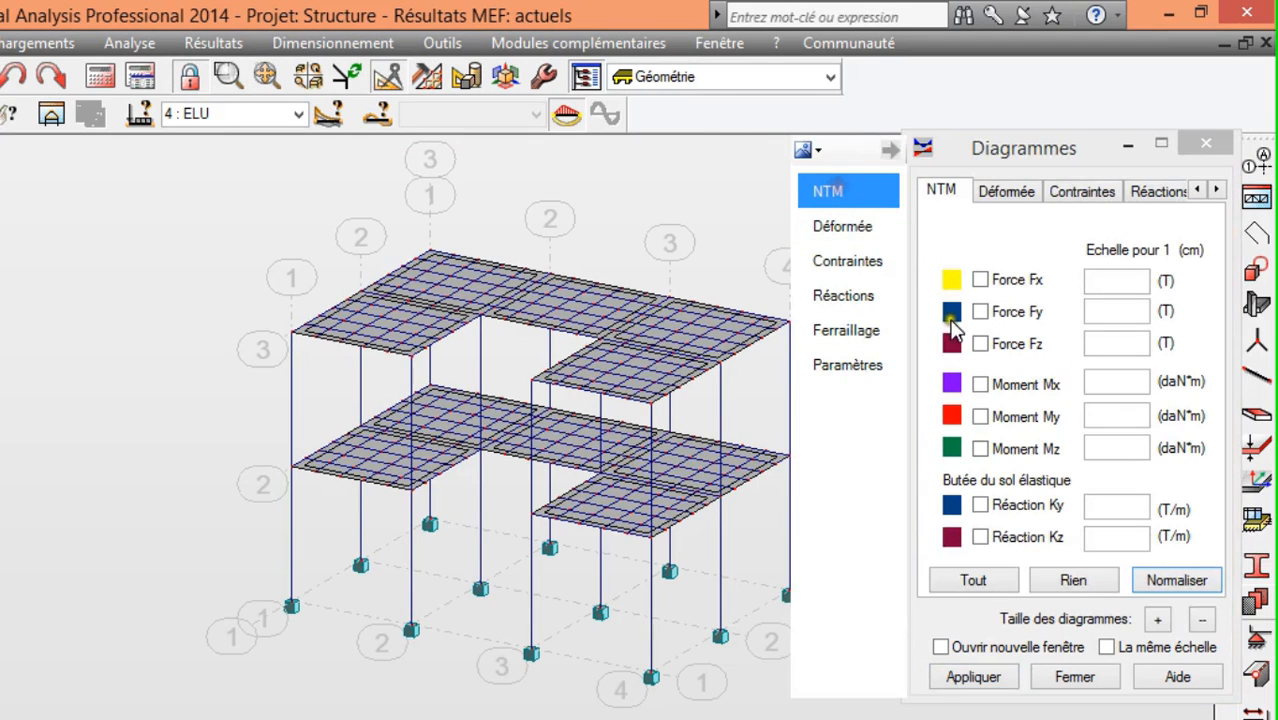
{"action": "left_click", "coordinate": [981, 417]}
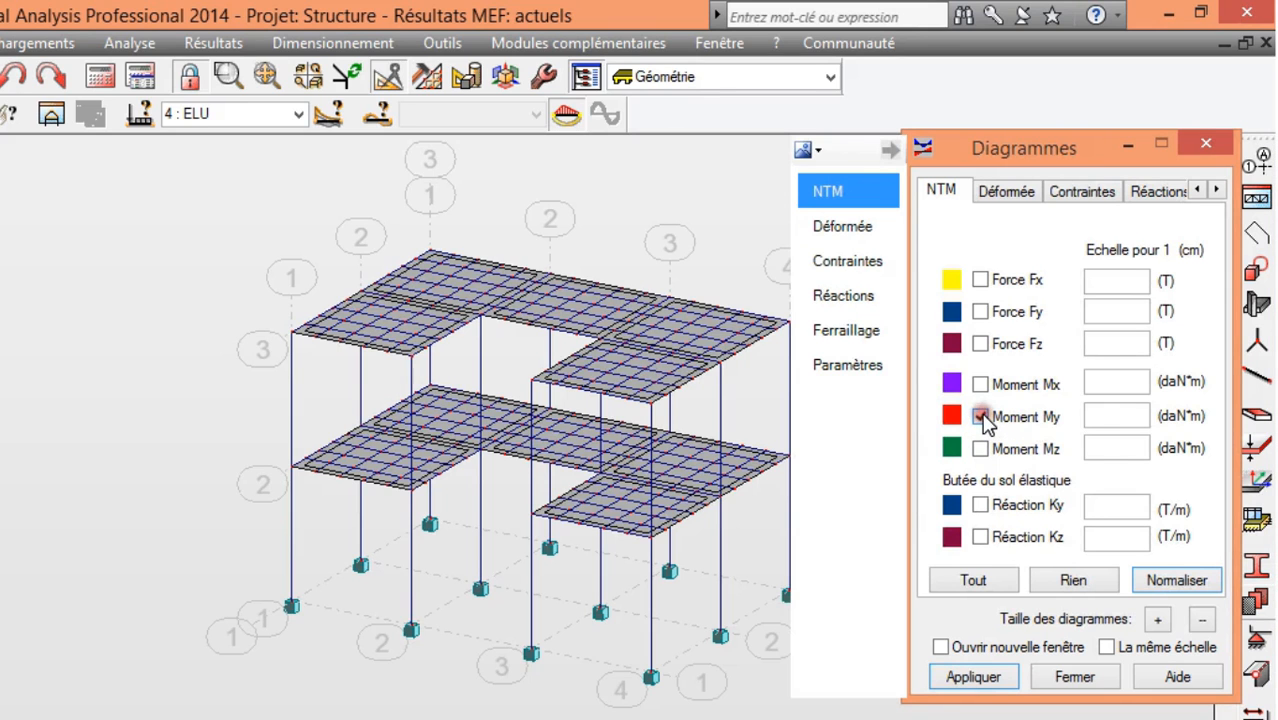
{"action": "left_click", "coordinate": [975, 678]}
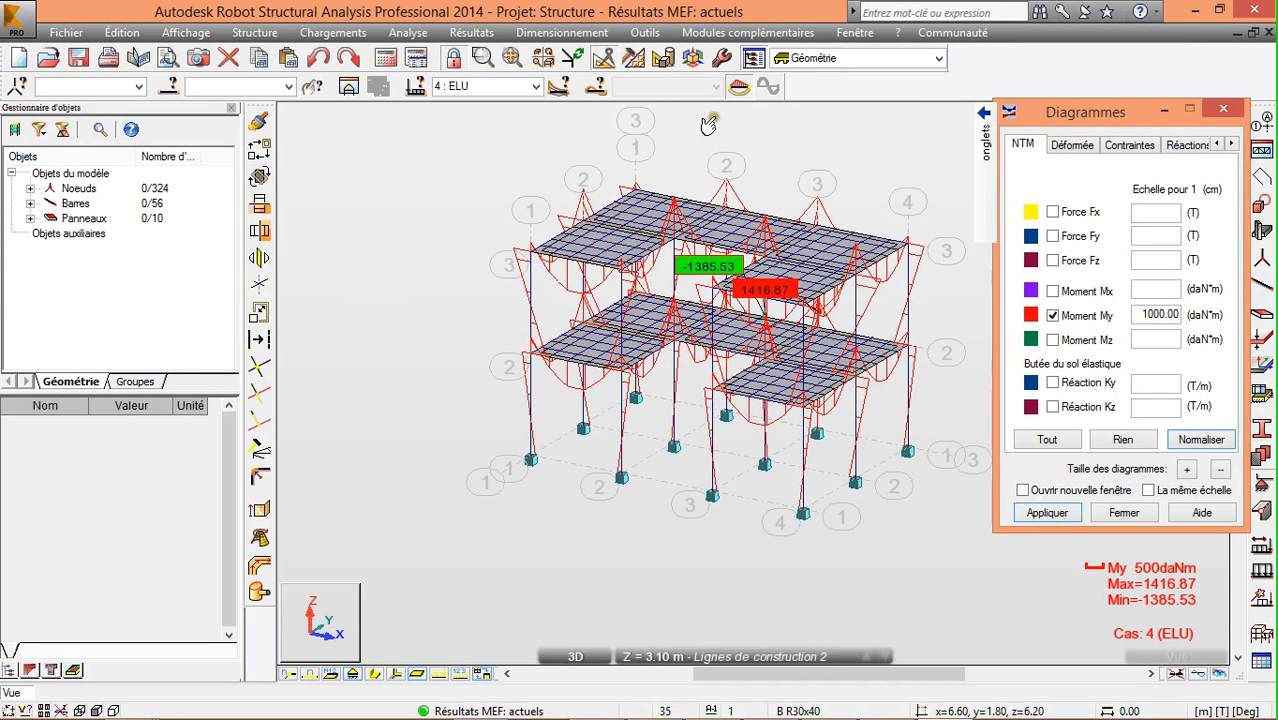
Examine the My moment diagram and its extreme value labels from several angles by rotating the frame in 3D
{"action": "left_click", "coordinate": [692, 58]}
{"action": "left_click_drag", "start_coordinate": [647, 72], "coordinate": [740, 100]}
{"action": "mouse_move", "coordinate": [986, 140]}
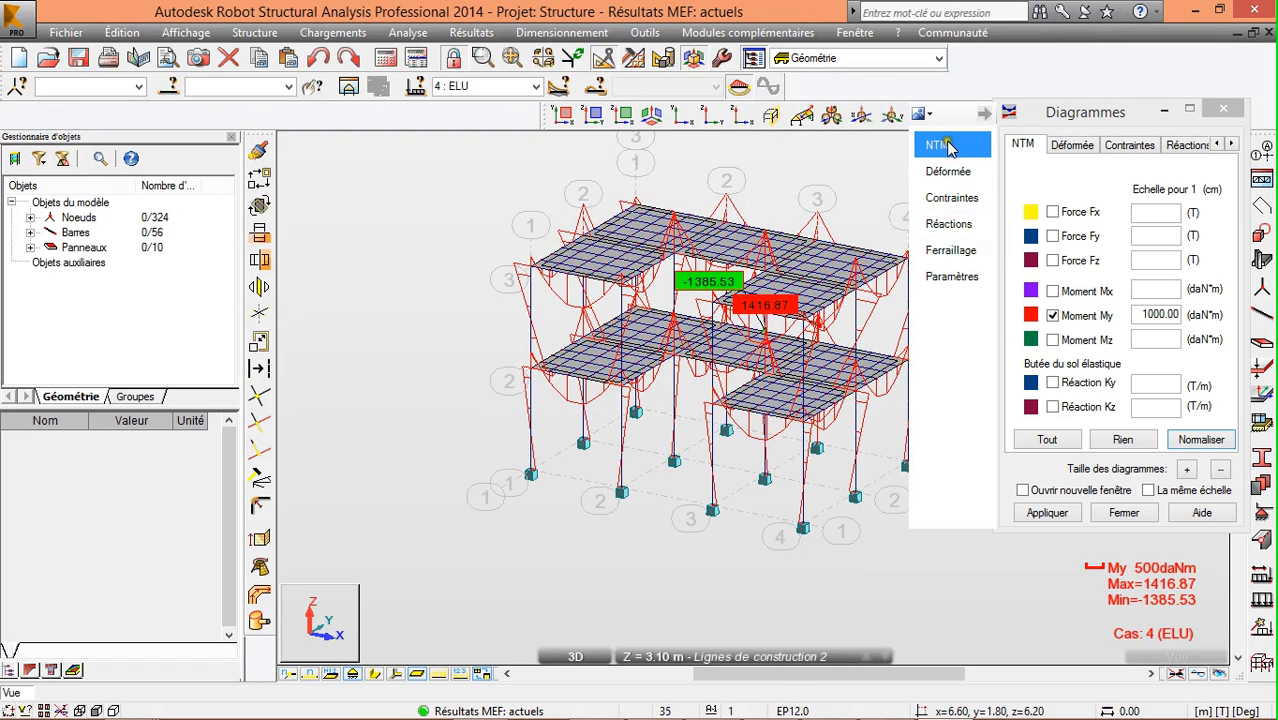
{"action": "left_click_drag", "start_coordinate": [1105, 116], "coordinate": [1113, 173]}
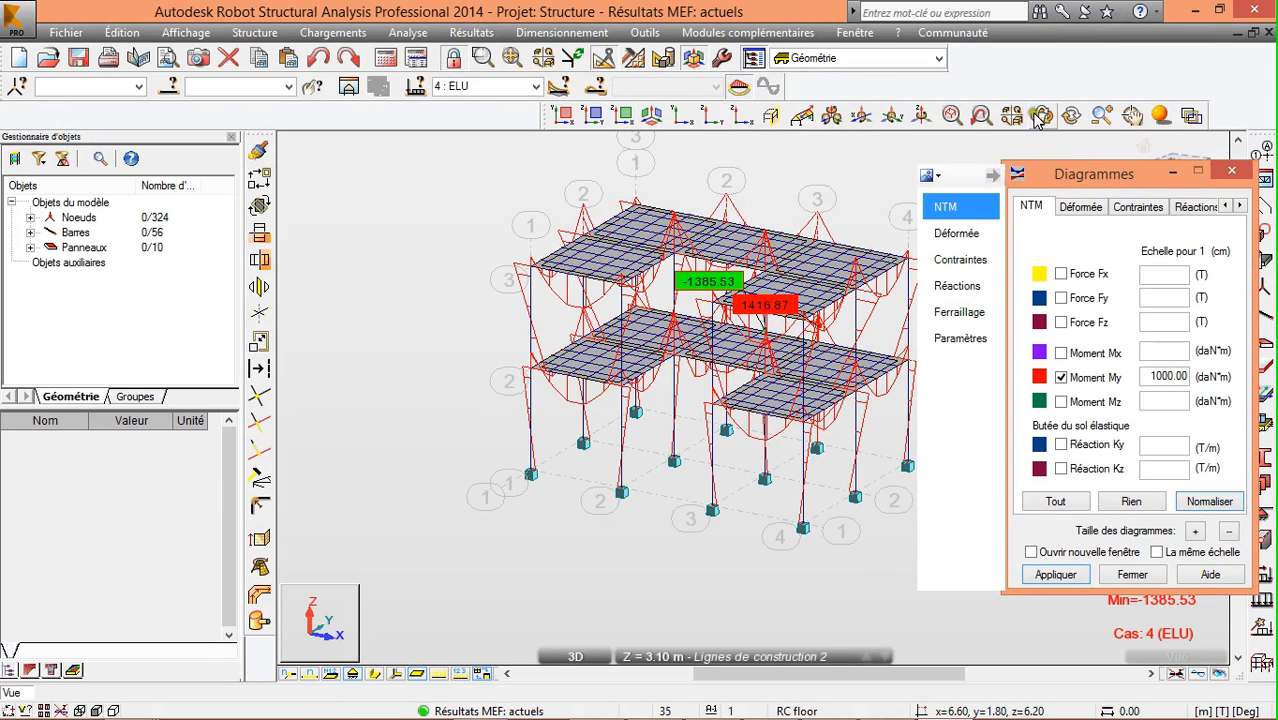
{"action": "left_click", "coordinate": [1040, 116]}
{"action": "left_click_drag", "start_coordinate": [804, 382], "coordinate": [842, 382]}
{"action": "scroll", "coordinate": [842, 382], "scroll_direction": "up", "scroll_amount": 5}
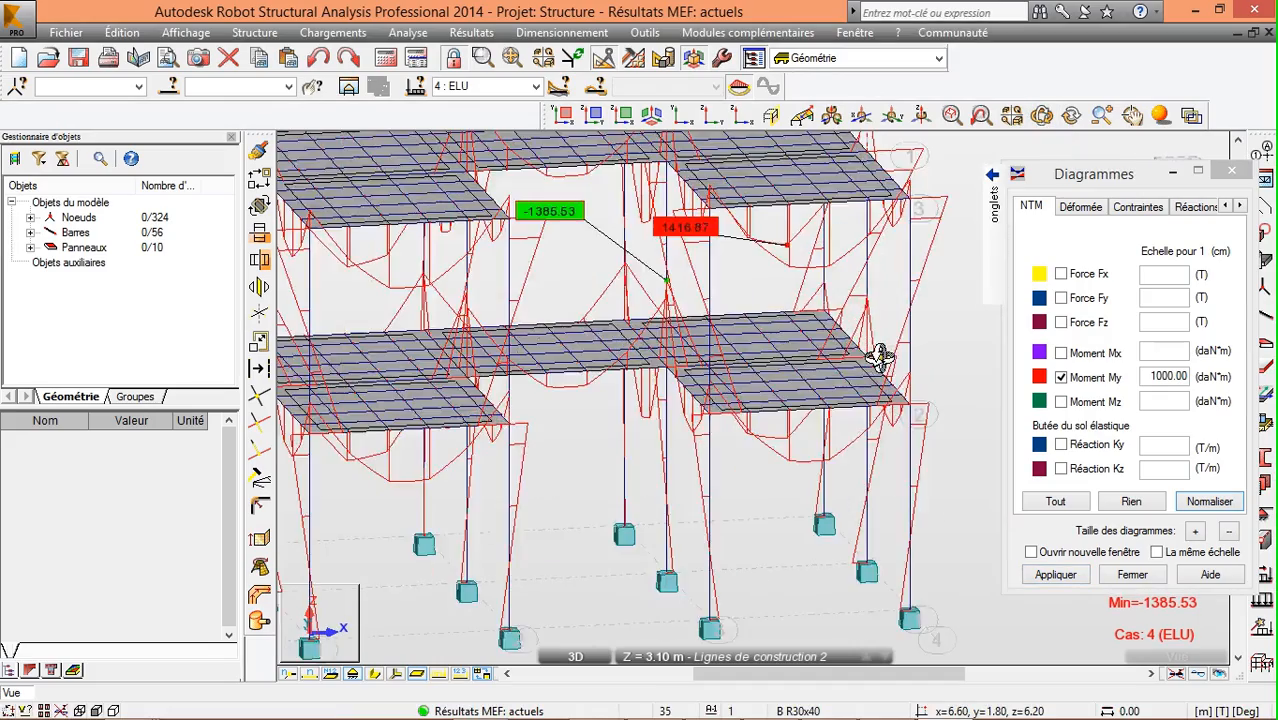
{"action": "left_click_drag", "start_coordinate": [786, 346], "coordinate": [870, 334]}
{"action": "scroll", "coordinate": [775, 228], "scroll_direction": "up", "scroll_amount": 4}
{"action": "left_click_drag", "start_coordinate": [776, 228], "coordinate": [722, 305]}
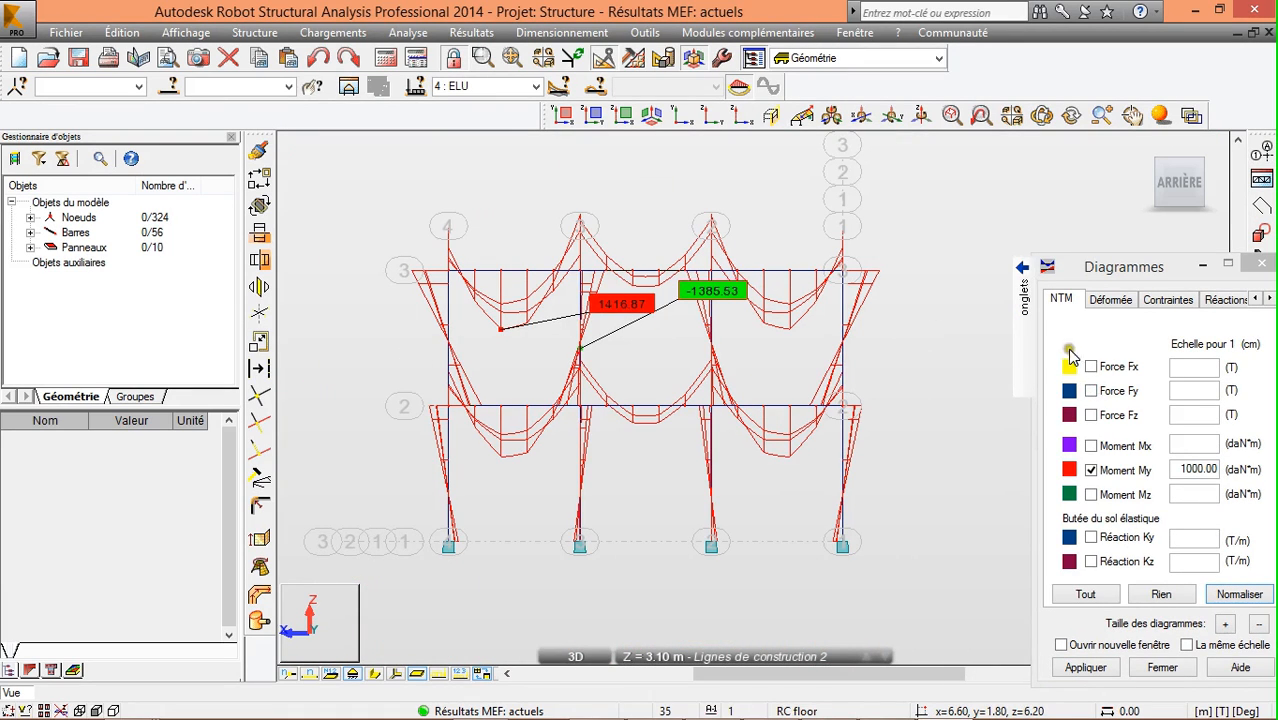
Set the diagram labels to extrêmes locaux, apply them, and inspect the local My values around the frame
{"action": "mouse_move", "coordinate": [1024, 300]}
{"action": "left_click", "coordinate": [988, 431]}
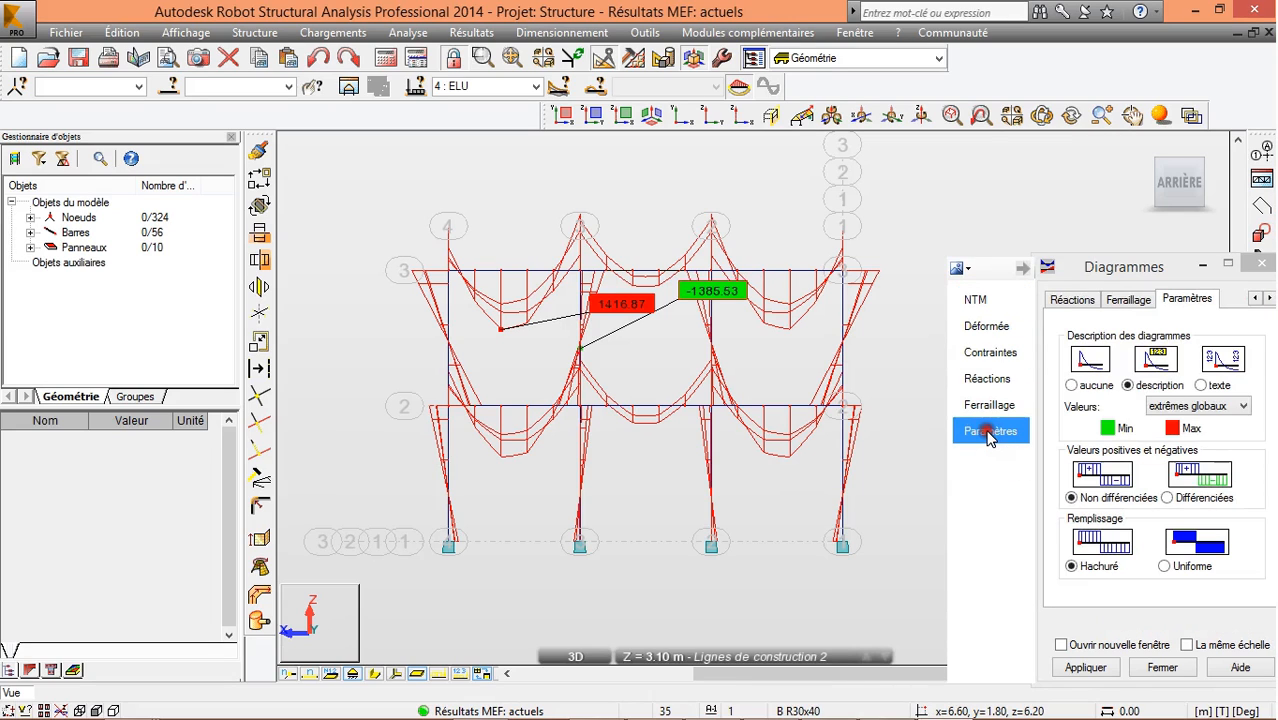
{"action": "left_click", "coordinate": [1220, 406]}
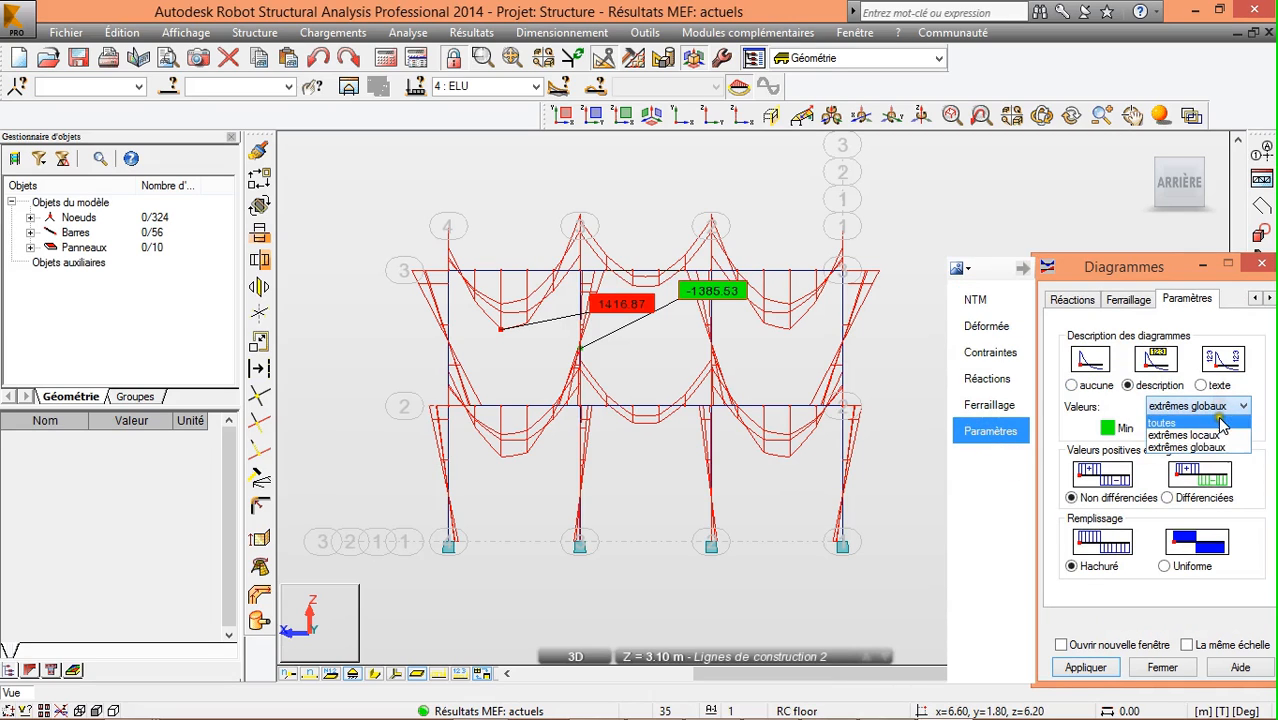
{"action": "left_click", "coordinate": [1194, 437]}
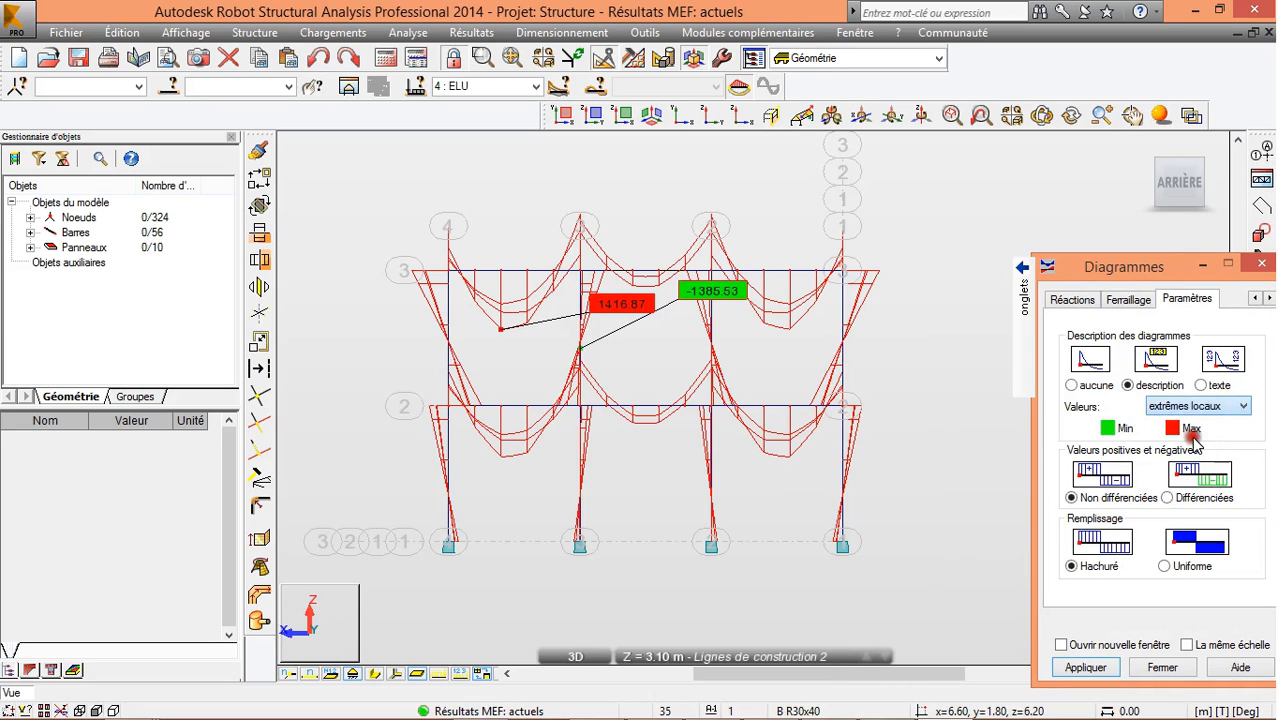
{"action": "left_click", "coordinate": [1086, 664]}
{"action": "middle_click_drag", "start_coordinate": [879, 322], "coordinate": [812, 385], "text": "shift"}
{"action": "left_click_drag", "start_coordinate": [812, 385], "coordinate": [862, 308]}
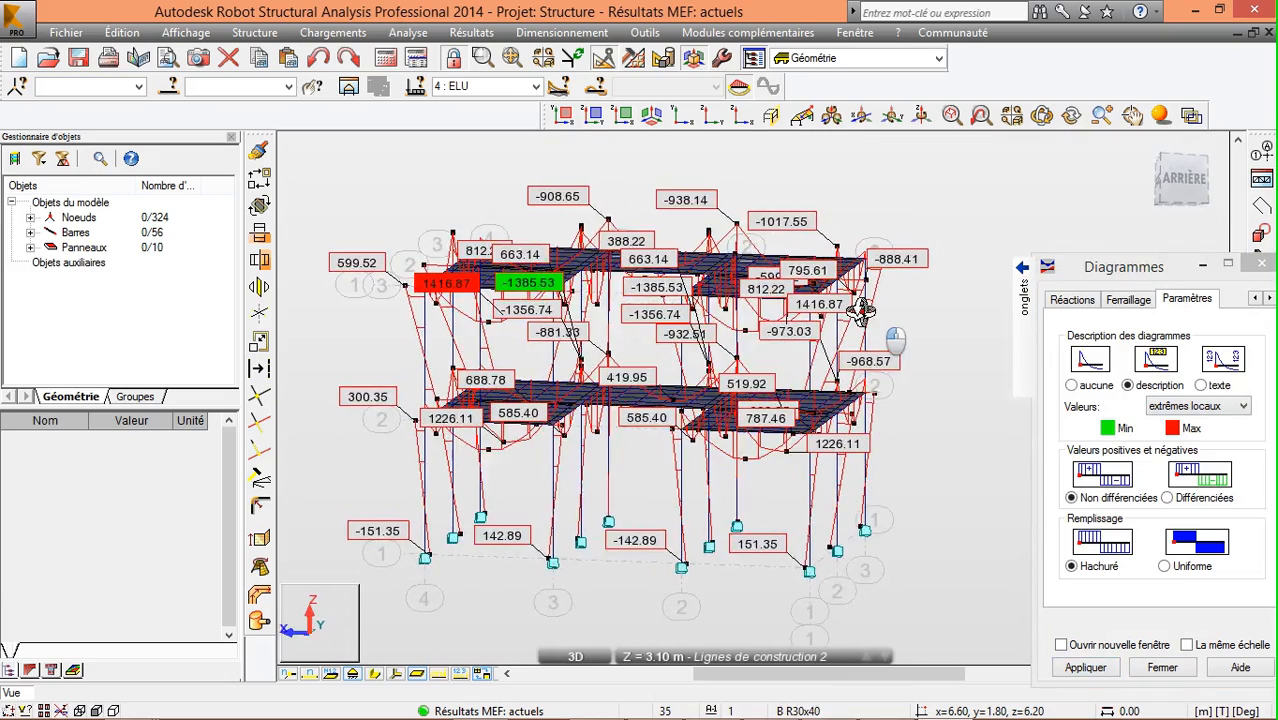